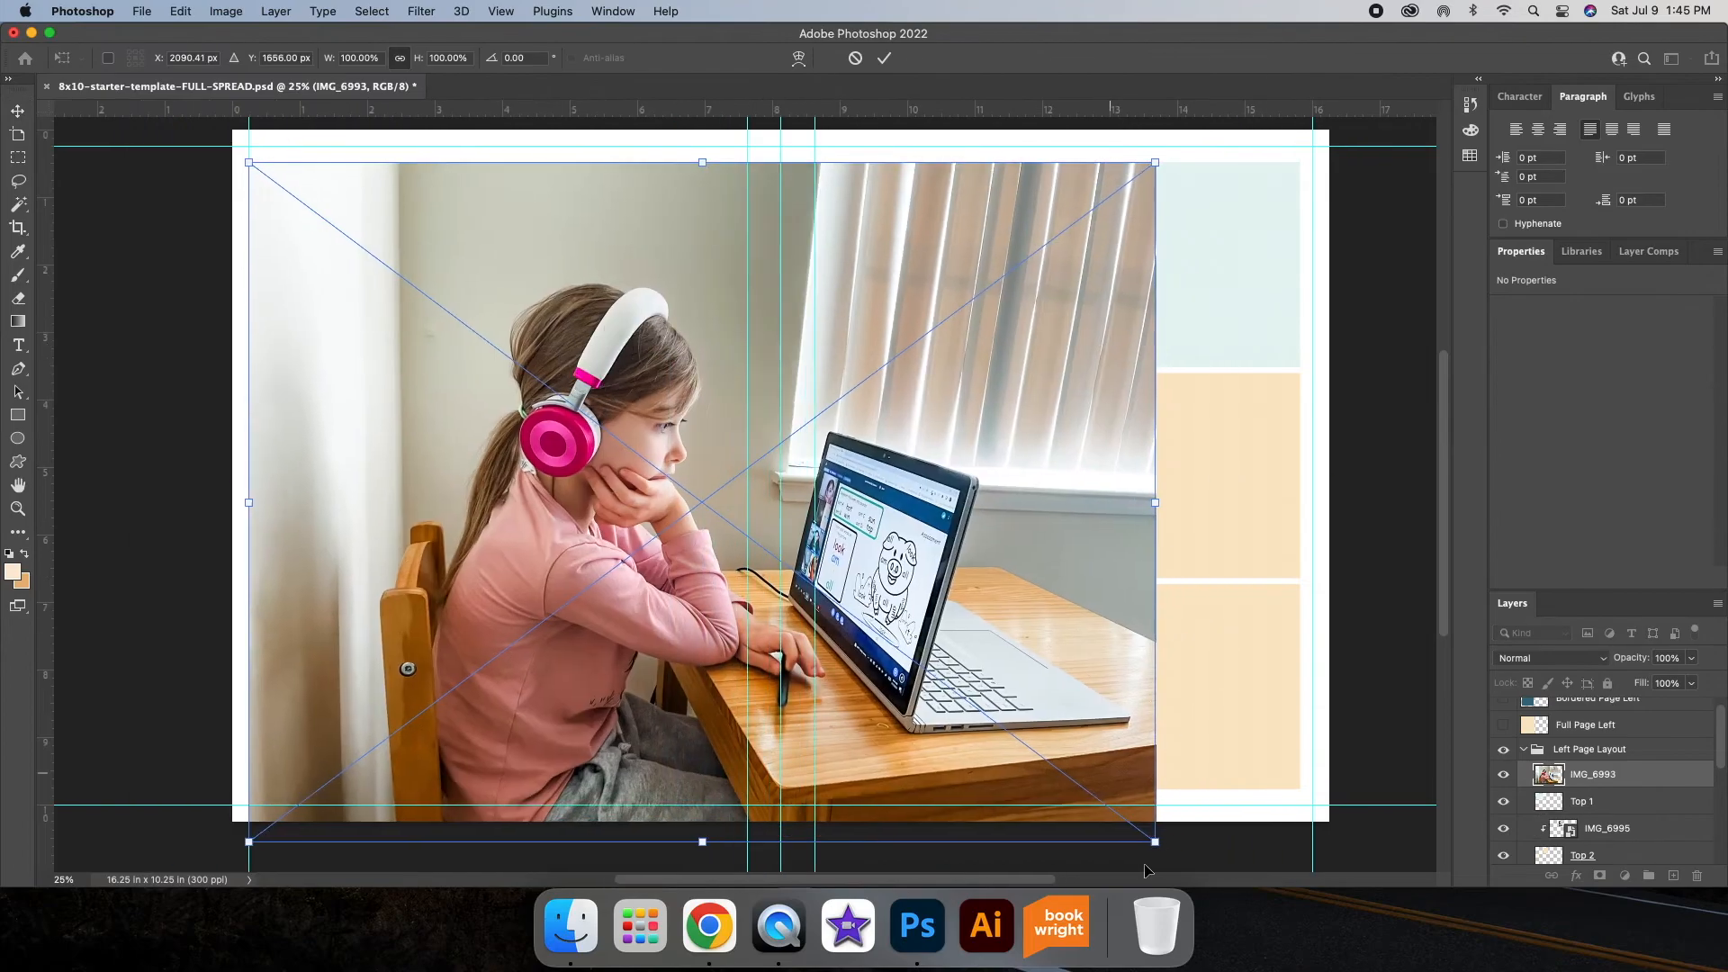
# Step: Fit the placed IMG_6993 photo into the left page's Top 1 slot with a clipping mask and adjust its position
pyautogui.click(884, 58)
pyautogui.rightClick(1604, 775)
pyautogui.click(1521, 808)
pyautogui.moveTo(478, 313); pyautogui.dragTo(478, 288)
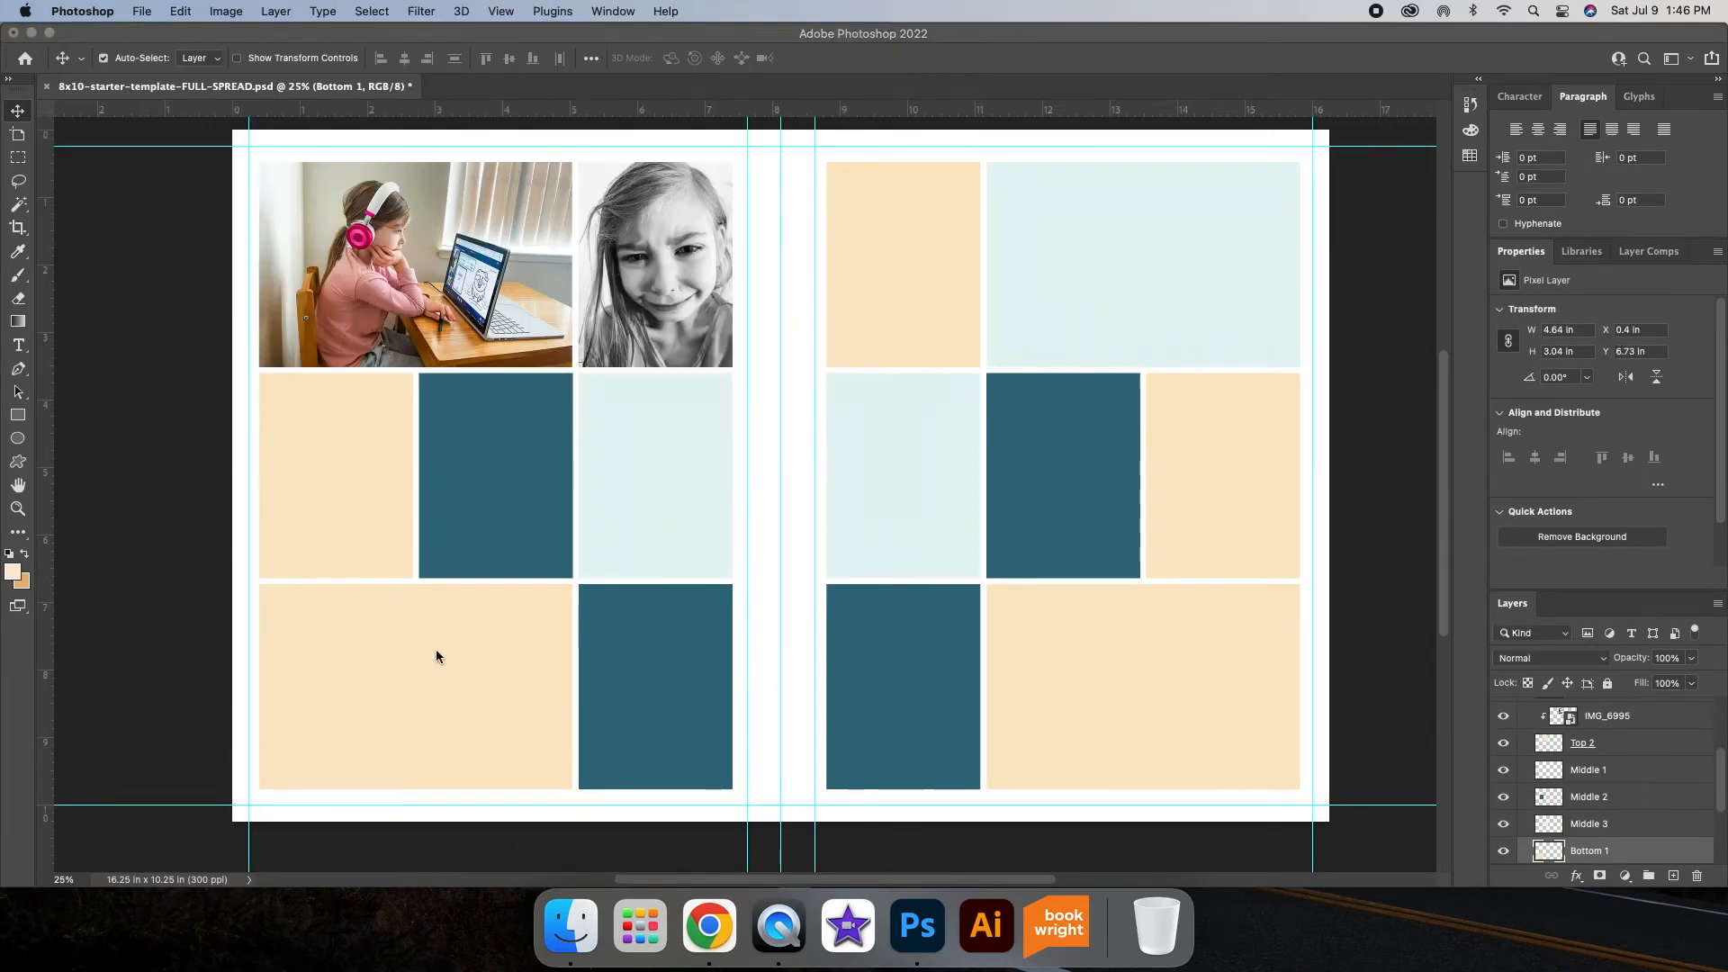
# Step: Place the IMG_7018 photo above the left page's Bottom 1 layer, rotated 90° counter-clockwise and aligned with that slot
pyautogui.click(436, 654)
pyautogui.click(1503, 762)
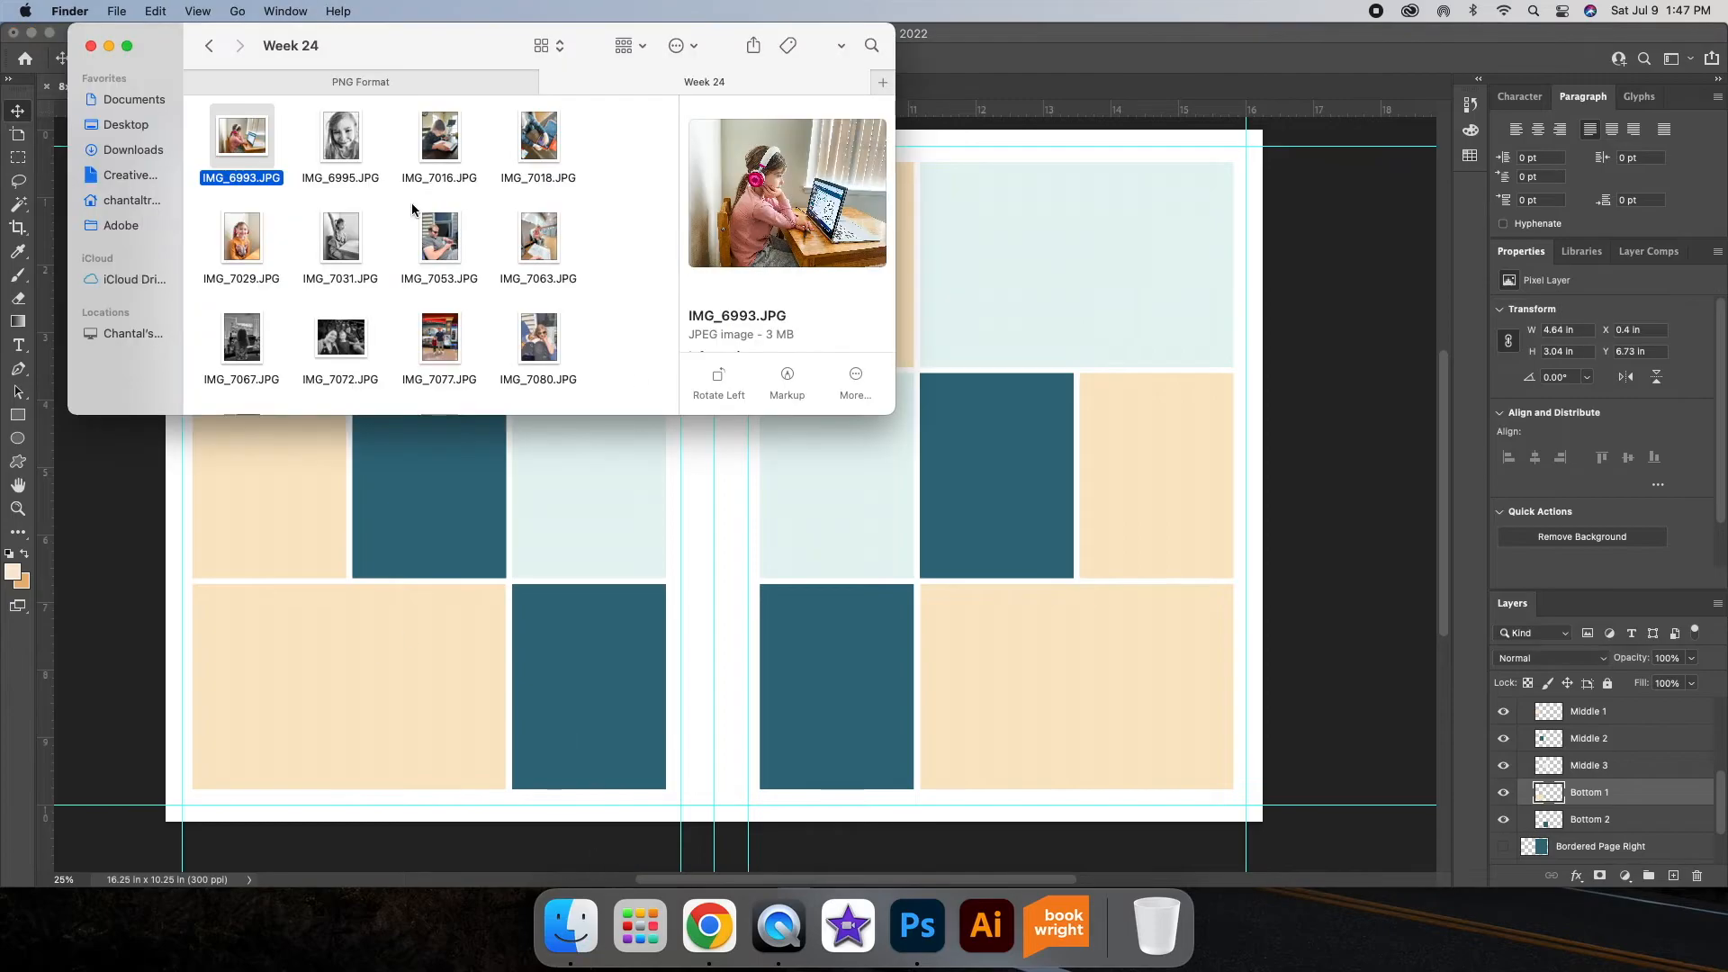
pyautogui.click(540, 170)
pyautogui.moveTo(540, 170); pyautogui.dragTo(721, 826)
pyautogui.moveTo(711, 585); pyautogui.dragTo(534, 640)
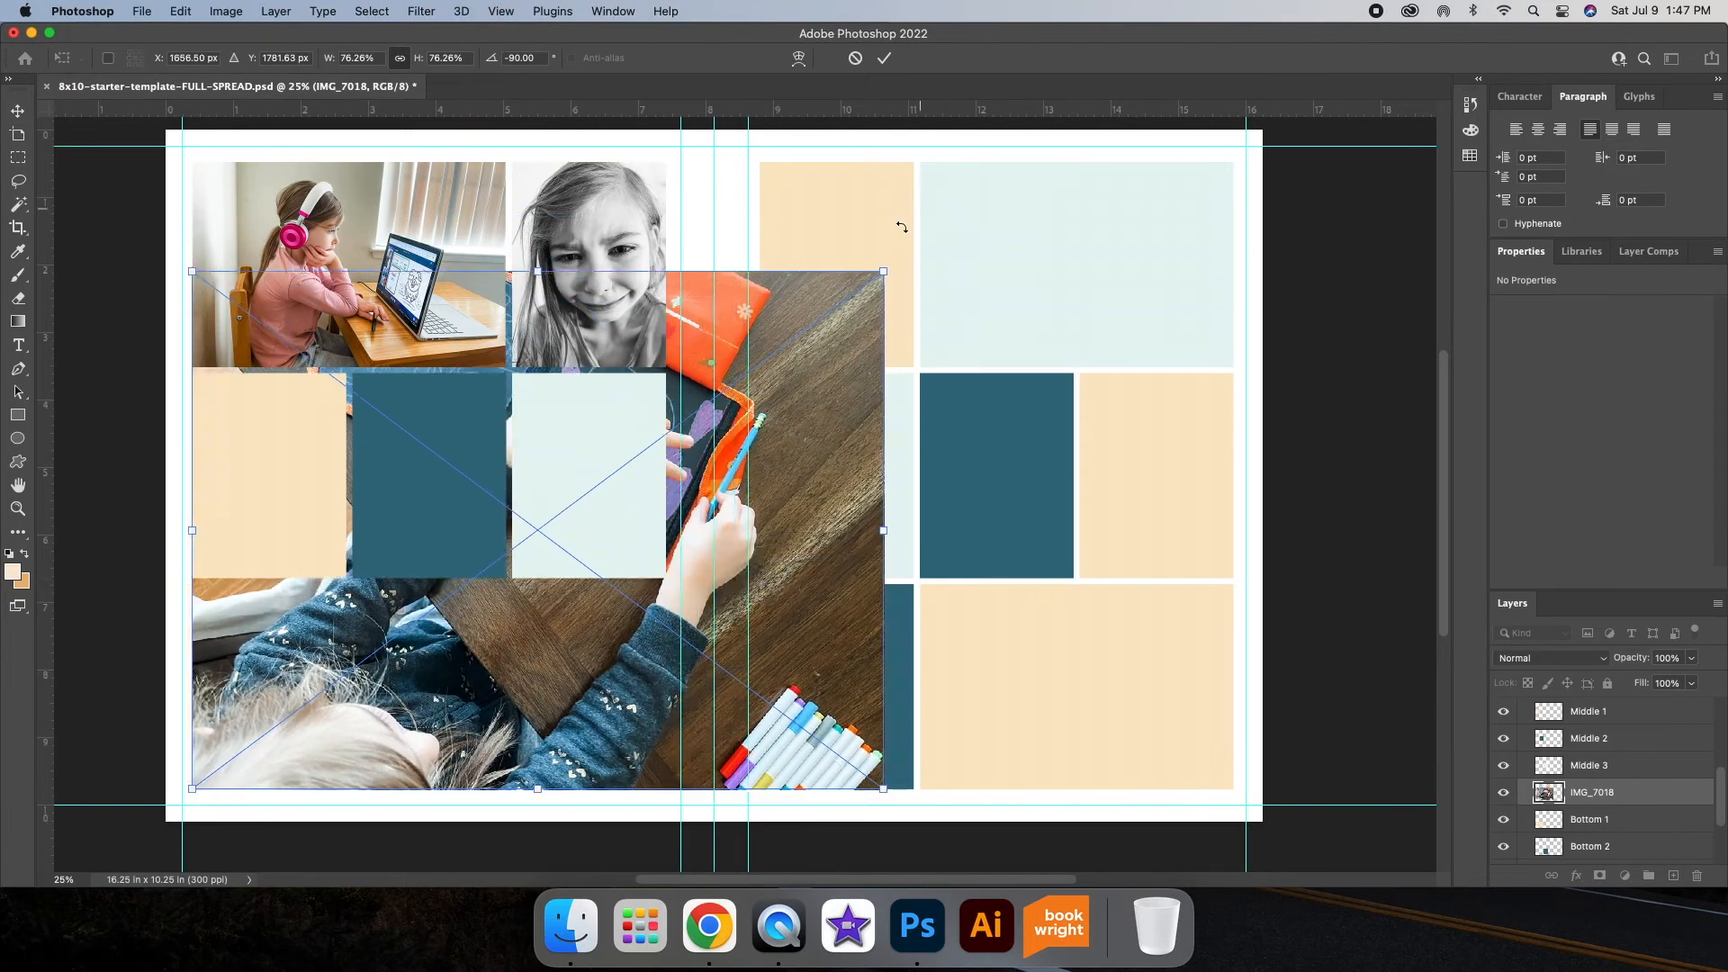
# Step: Scale IMG_7018 down to the Bottom 1 slot, clip it to that layer and adjust its position
pyautogui.moveTo(885, 270); pyautogui.dragTo(531, 585)
pyautogui.click(886, 59)
pyautogui.rightClick(1665, 793)
pyautogui.click(1499, 724)
pyautogui.moveTo(392, 635)
pyautogui.mouseDown()
pyautogui.moveTo(393, 659)
pyautogui.moveTo(392, 641)
pyautogui.mouseUp()
# Step: Place the IMG_7053 photo in the left page's Bottom 2 slot, scaled down, positioned and clipped to that layer
pyautogui.click(567, 702)
pyautogui.click(571, 926)
pyautogui.click(437, 239)
pyautogui.click(252, 350)
pyautogui.moveTo(439, 238); pyautogui.dragTo(618, 632)
pyautogui.moveTo(973, 130); pyautogui.dragTo(637, 576)
pyautogui.moveTo(569, 677); pyautogui.dragTo(627, 646)
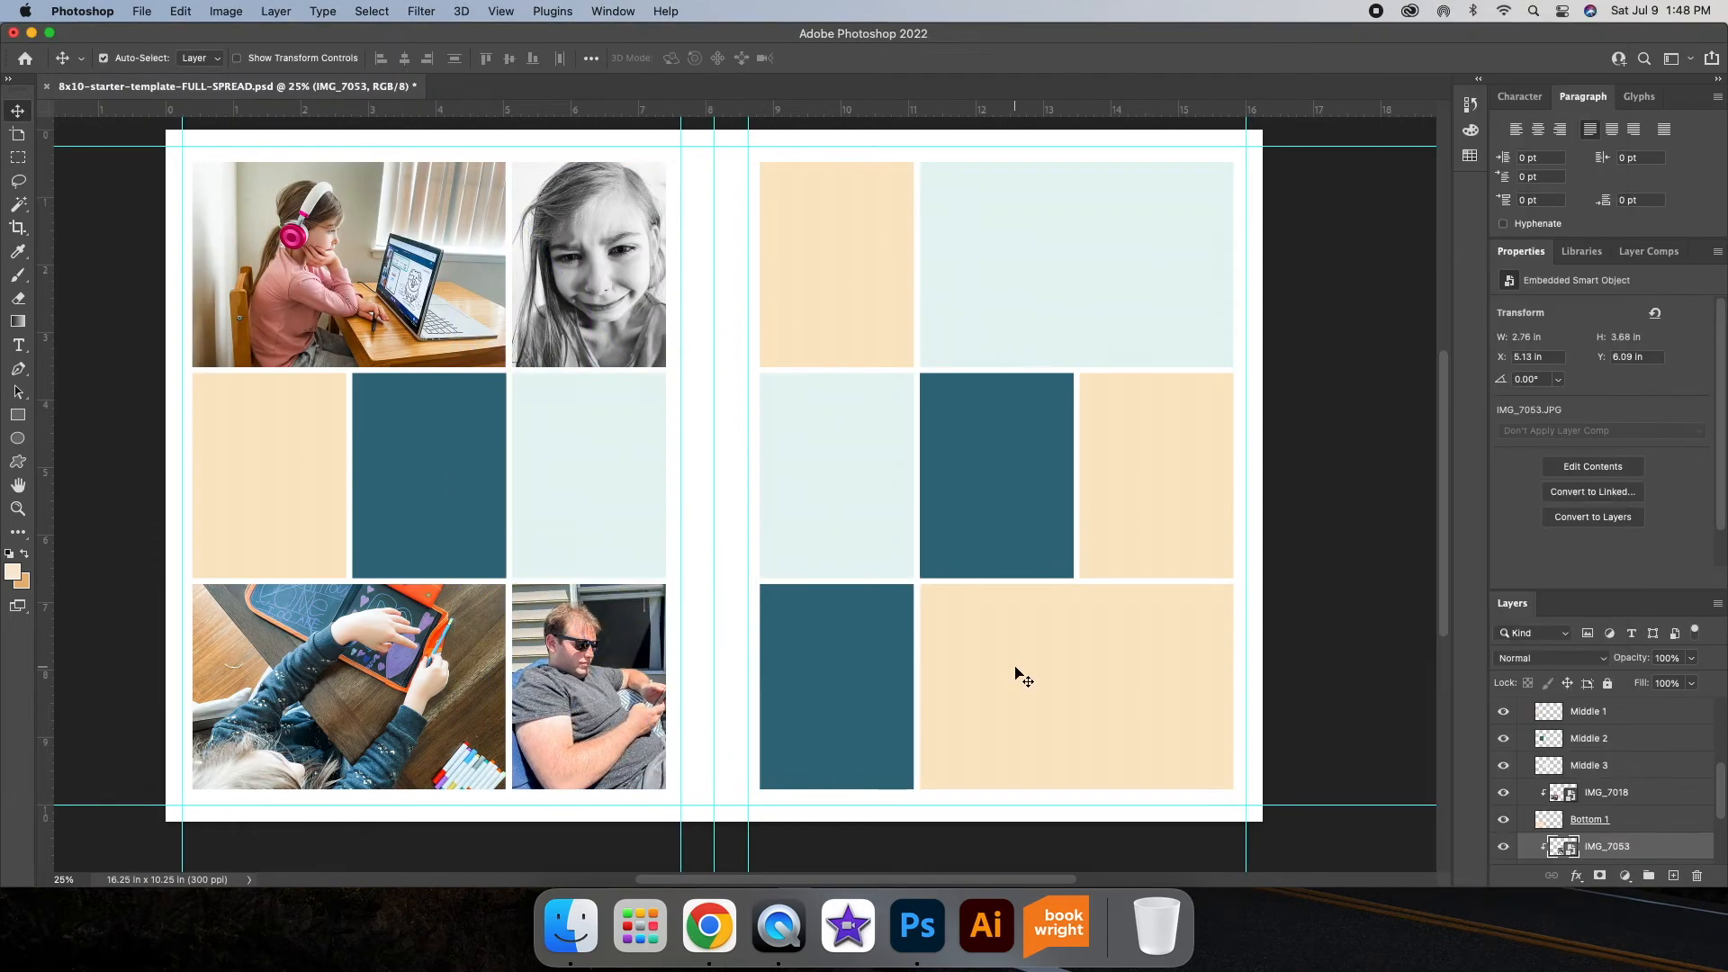
pyautogui.rightClick(1665, 846)
pyautogui.click(1499, 724)
# Step: Place the IMG_7016 photo in the right page's Top 1 slot, scaled to fit and clipped to that layer
pyautogui.click(837, 270)
pyautogui.click(571, 926)
pyautogui.click(241, 238)
pyautogui.click(434, 144)
pyautogui.moveTo(445, 151); pyautogui.dragTo(1136, 344)
pyautogui.moveTo(1279, 854); pyautogui.dragTo(916, 370)
pyautogui.press('Return')
pyautogui.rightClick(1645, 849)
pyautogui.click(1499, 724)
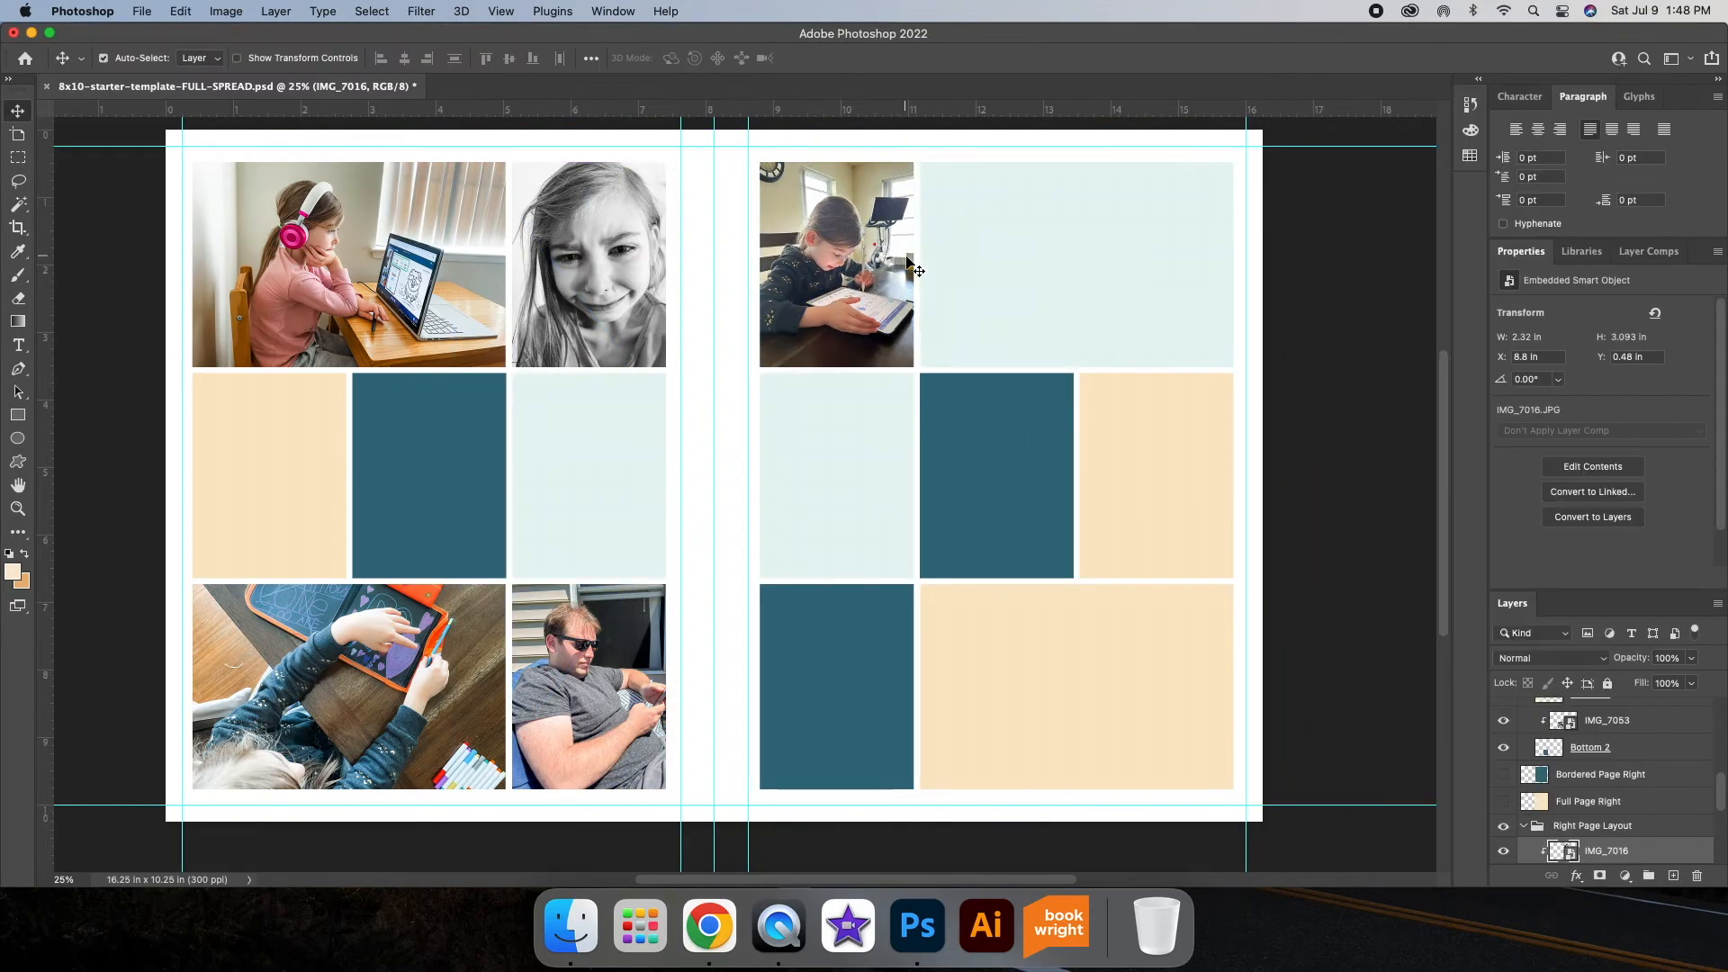
# Step: Place the IMG_7084 photo from the Week 24 folder over the right page's Bottom 2 slot
pyautogui.click(1037, 259)
pyautogui.click(571, 926)
pyautogui.click(440, 306)
pyautogui.scroll(-3, 440, 308)
pyautogui.click(241, 237)
pyautogui.moveTo(341, 337); pyautogui.dragTo(960, 658)
pyautogui.click(961, 659)
pyautogui.click(571, 926)
pyautogui.moveTo(340, 342); pyautogui.dragTo(1069, 555)
# Step: Scale and reposition IMG_7084 over the wide bottom slot and clip it to the right page's Bottom 2 layer
pyautogui.moveTo(362, 141); pyautogui.dragTo(918, 549)
pyautogui.moveTo(1053, 675); pyautogui.dragTo(1053, 658)
pyautogui.click(884, 59)
pyautogui.rightClick(1645, 850)
pyautogui.click(1499, 721)
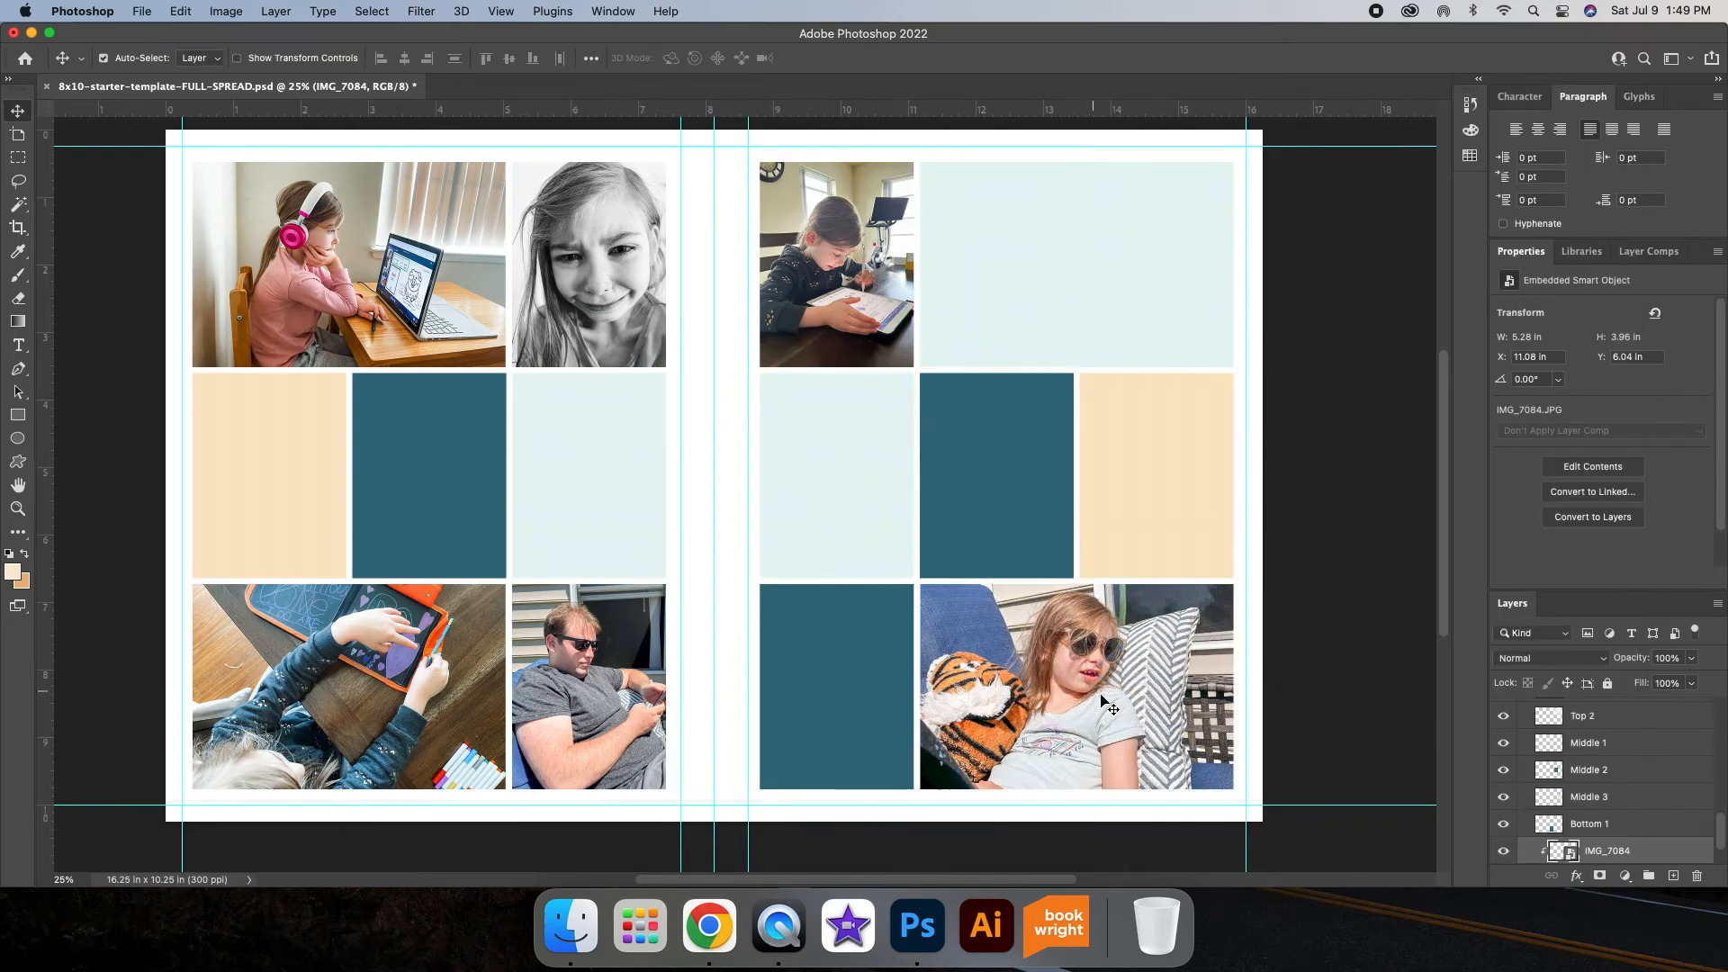
# Step: Place the IMG_7031 photo above the right page's Bottom 1 layer and scale it down
pyautogui.click(1591, 824)
pyautogui.click(570, 927)
pyautogui.scroll(5, 531, 306)
pyautogui.moveTo(341, 238); pyautogui.dragTo(819, 486)
pyautogui.moveTo(972, 130); pyautogui.dragTo(706, 486)
# Step: Position IMG_7031 over the right page's Bottom 1 slot and clip it to that layer
pyautogui.moveTo(621, 612); pyautogui.dragTo(926, 612)
pyautogui.moveTo(1011, 486); pyautogui.dragTo(994, 508)
pyautogui.click(884, 58)
pyautogui.moveTo(877, 666); pyautogui.dragTo(857, 718)
pyautogui.rightClick(1643, 824)
pyautogui.click(1498, 722)
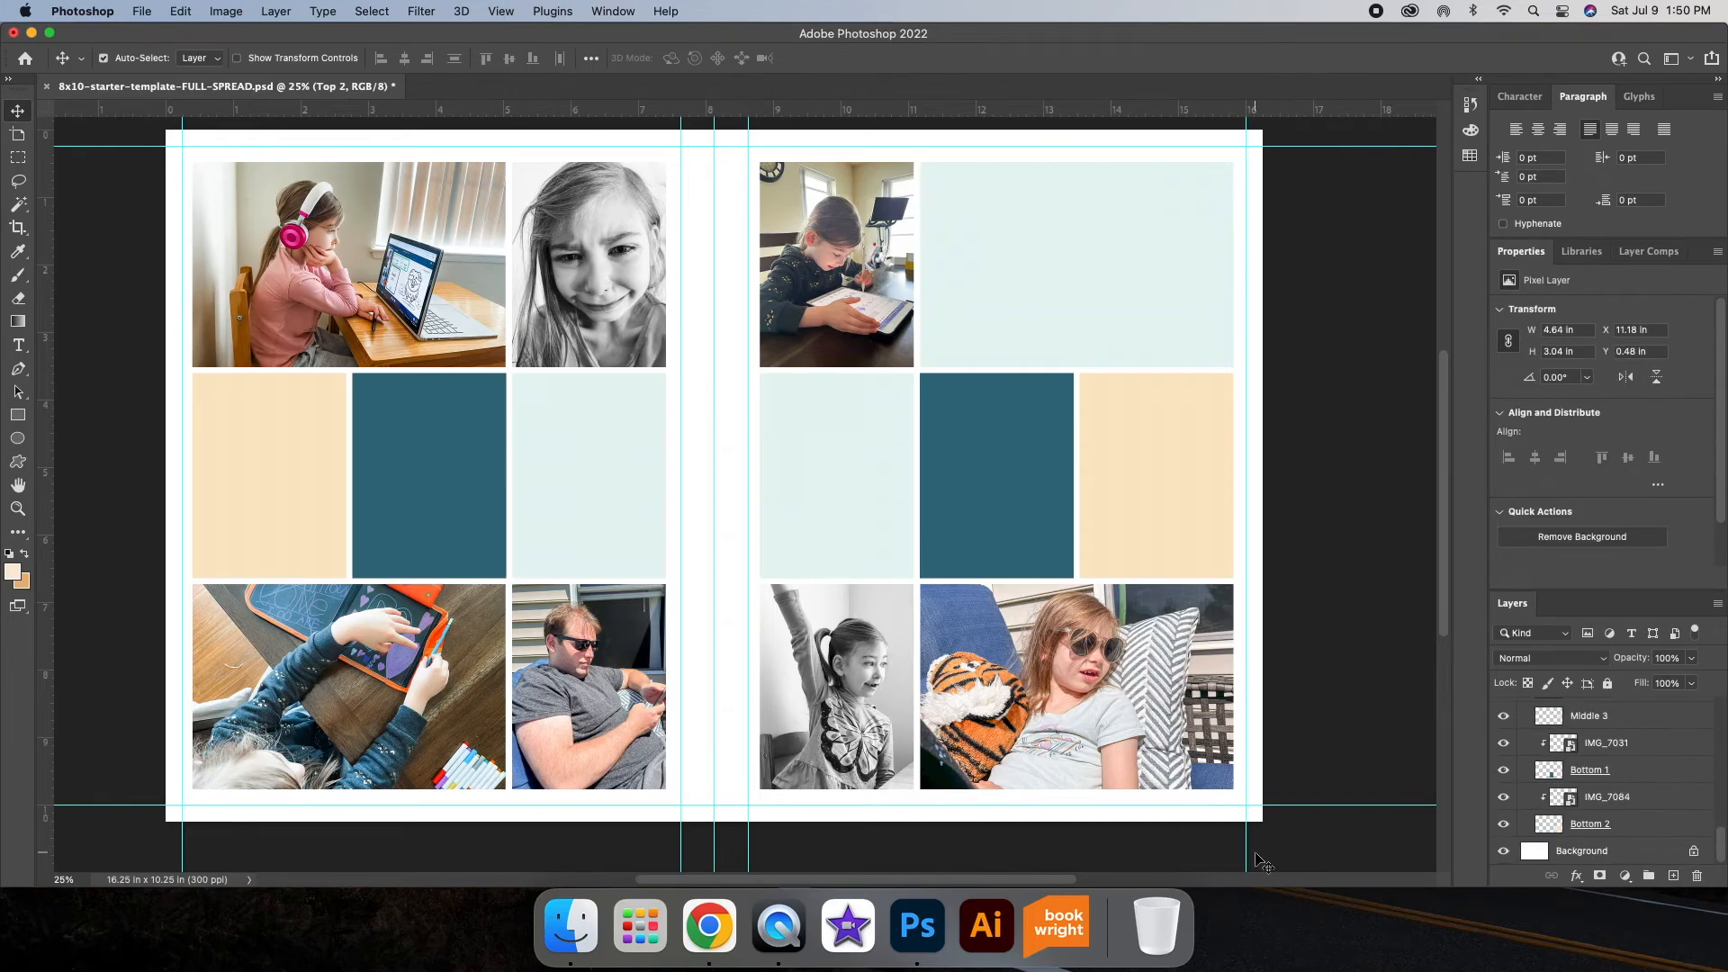
# Step: Look through the Week 24 photos for a picture to fill the right page's wide top slot
pyautogui.click(571, 926)
pyautogui.click(1349, 414)
pyautogui.click(570, 926)
pyautogui.scroll(-3, 397, 239)
pyautogui.scroll(3, 397, 239)
pyautogui.moveTo(240, 241); pyautogui.dragTo(785, 425)
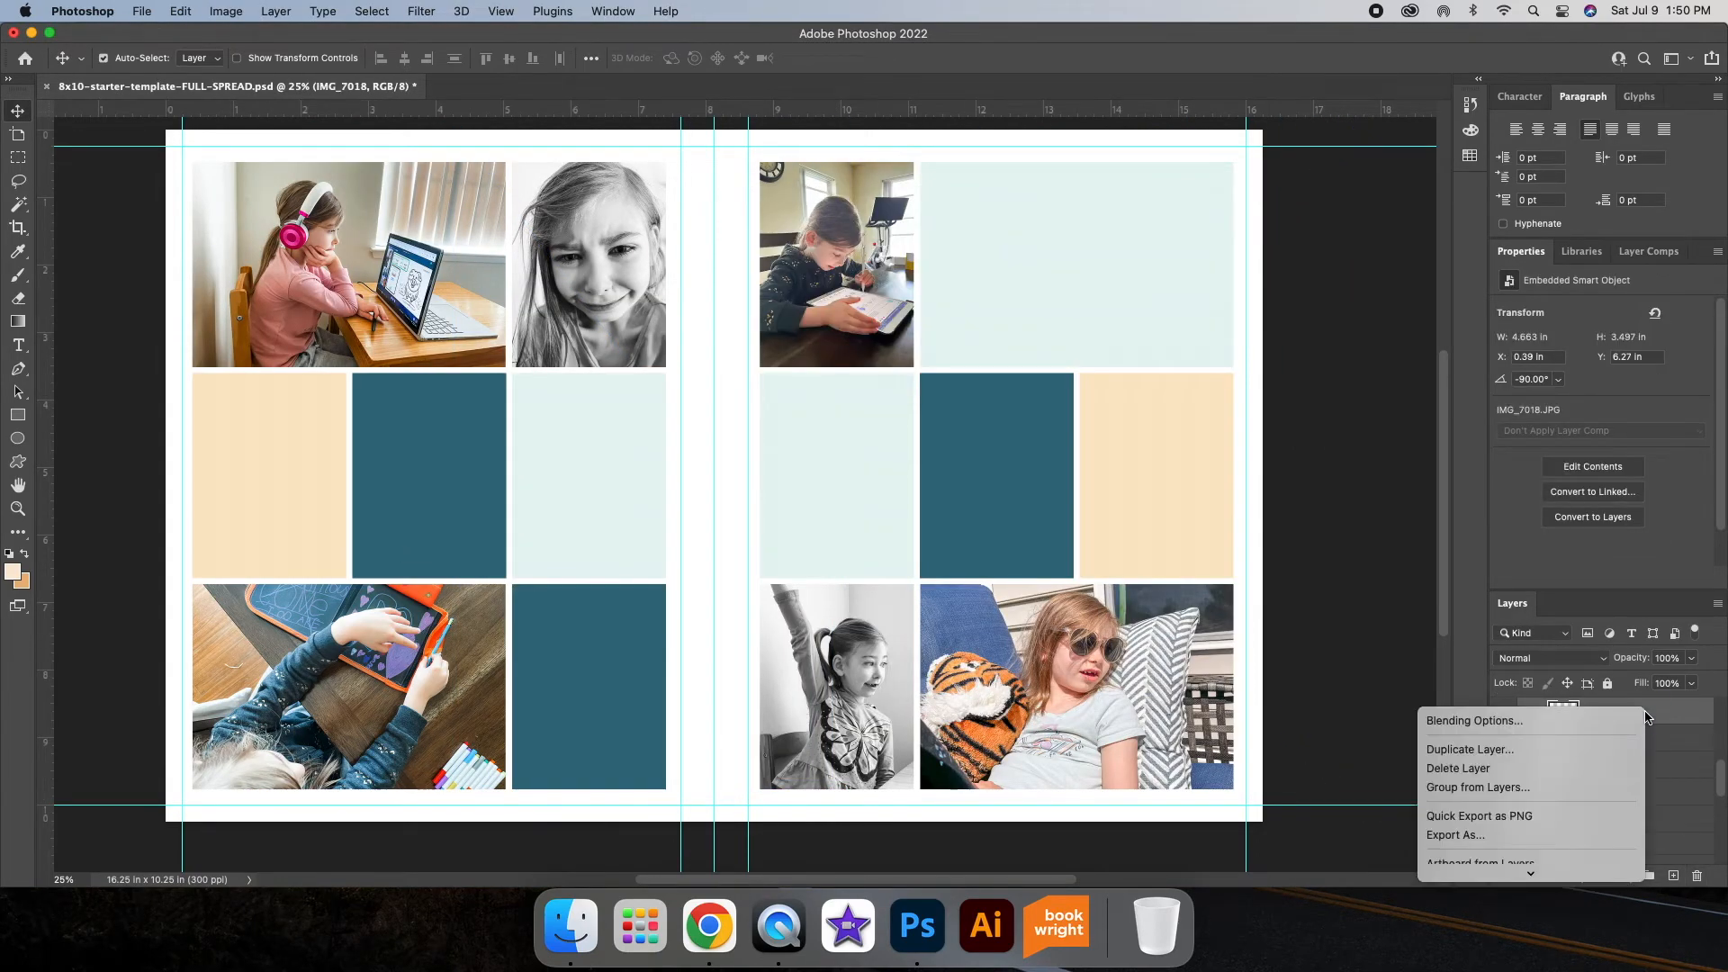
# Step: Move IMG_7018 to the right page's wide top slot, reorder its layer above Top 2 and clip it there
pyautogui.moveTo(479, 650); pyautogui.dragTo(1208, 255)
pyautogui.moveTo(1645, 715); pyautogui.dragTo(1640, 837)
pyautogui.rightClick(1636, 825)
pyautogui.click(1516, 522)
pyautogui.moveTo(1096, 270); pyautogui.dragTo(1096, 261)
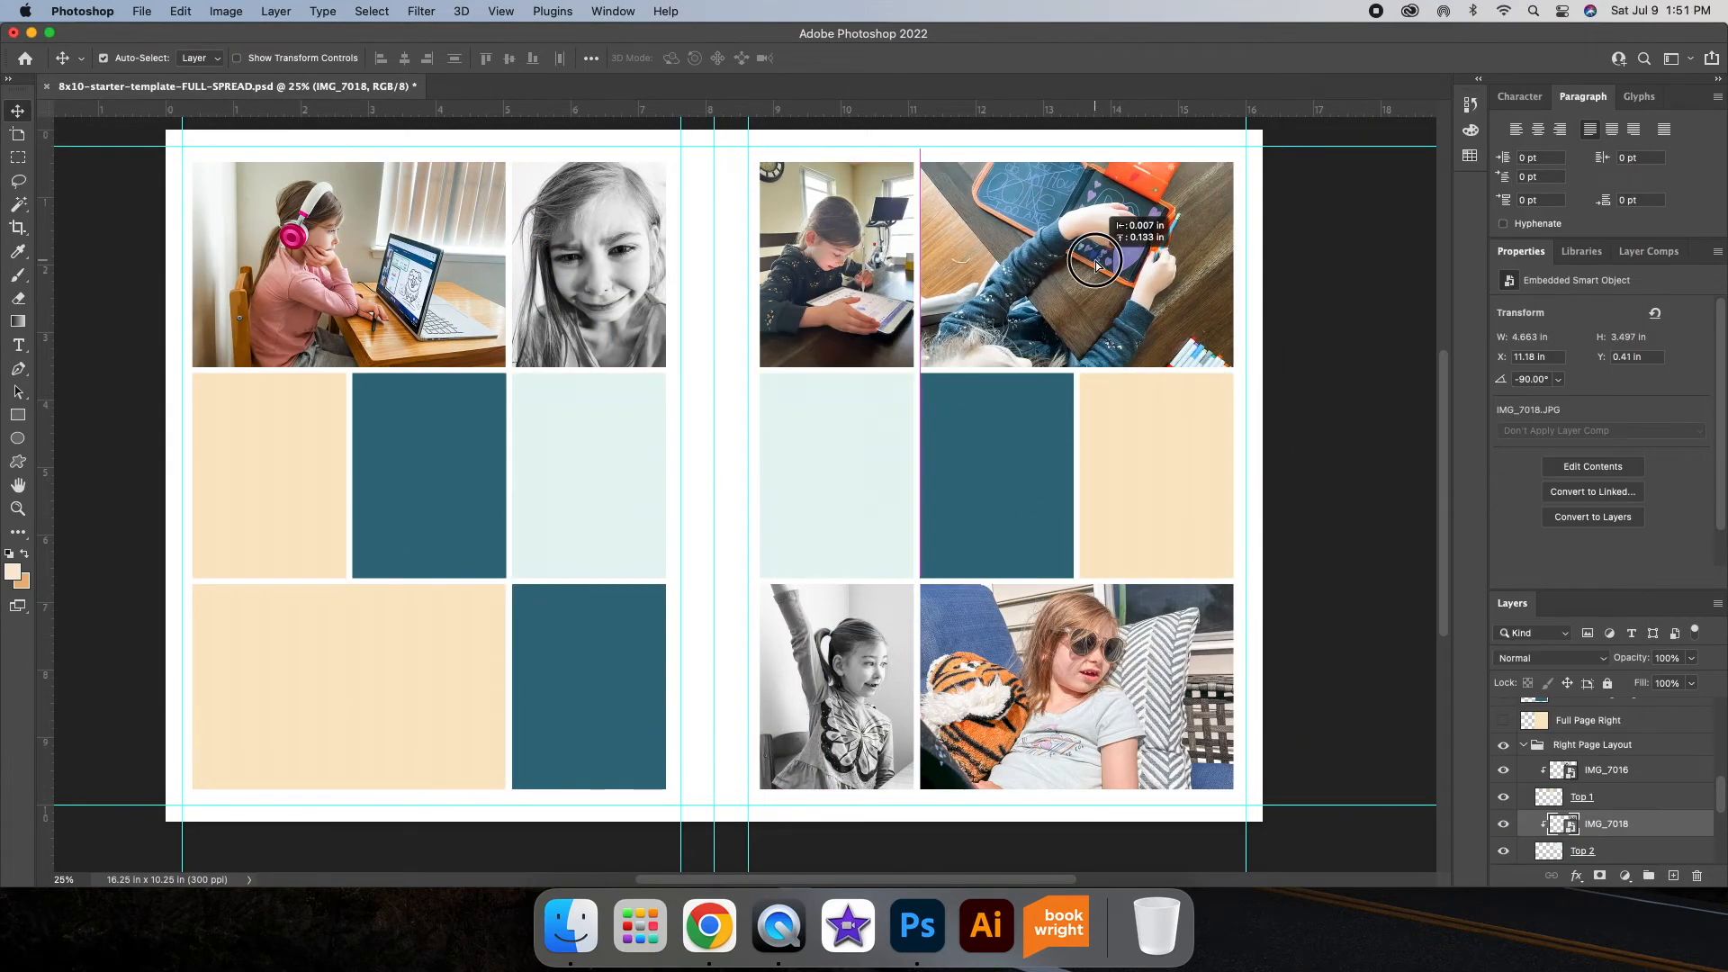
# Step: Release IMG_6993 from its clipping mask, move it to the left page's Bottom 1 slot and clip it to that layer
pyautogui.click(266, 274)
pyautogui.rightClick(1633, 714)
pyautogui.click(1512, 768)
pyautogui.moveTo(315, 270); pyautogui.dragTo(325, 694)
pyautogui.hscroll(-1, 325, 694)
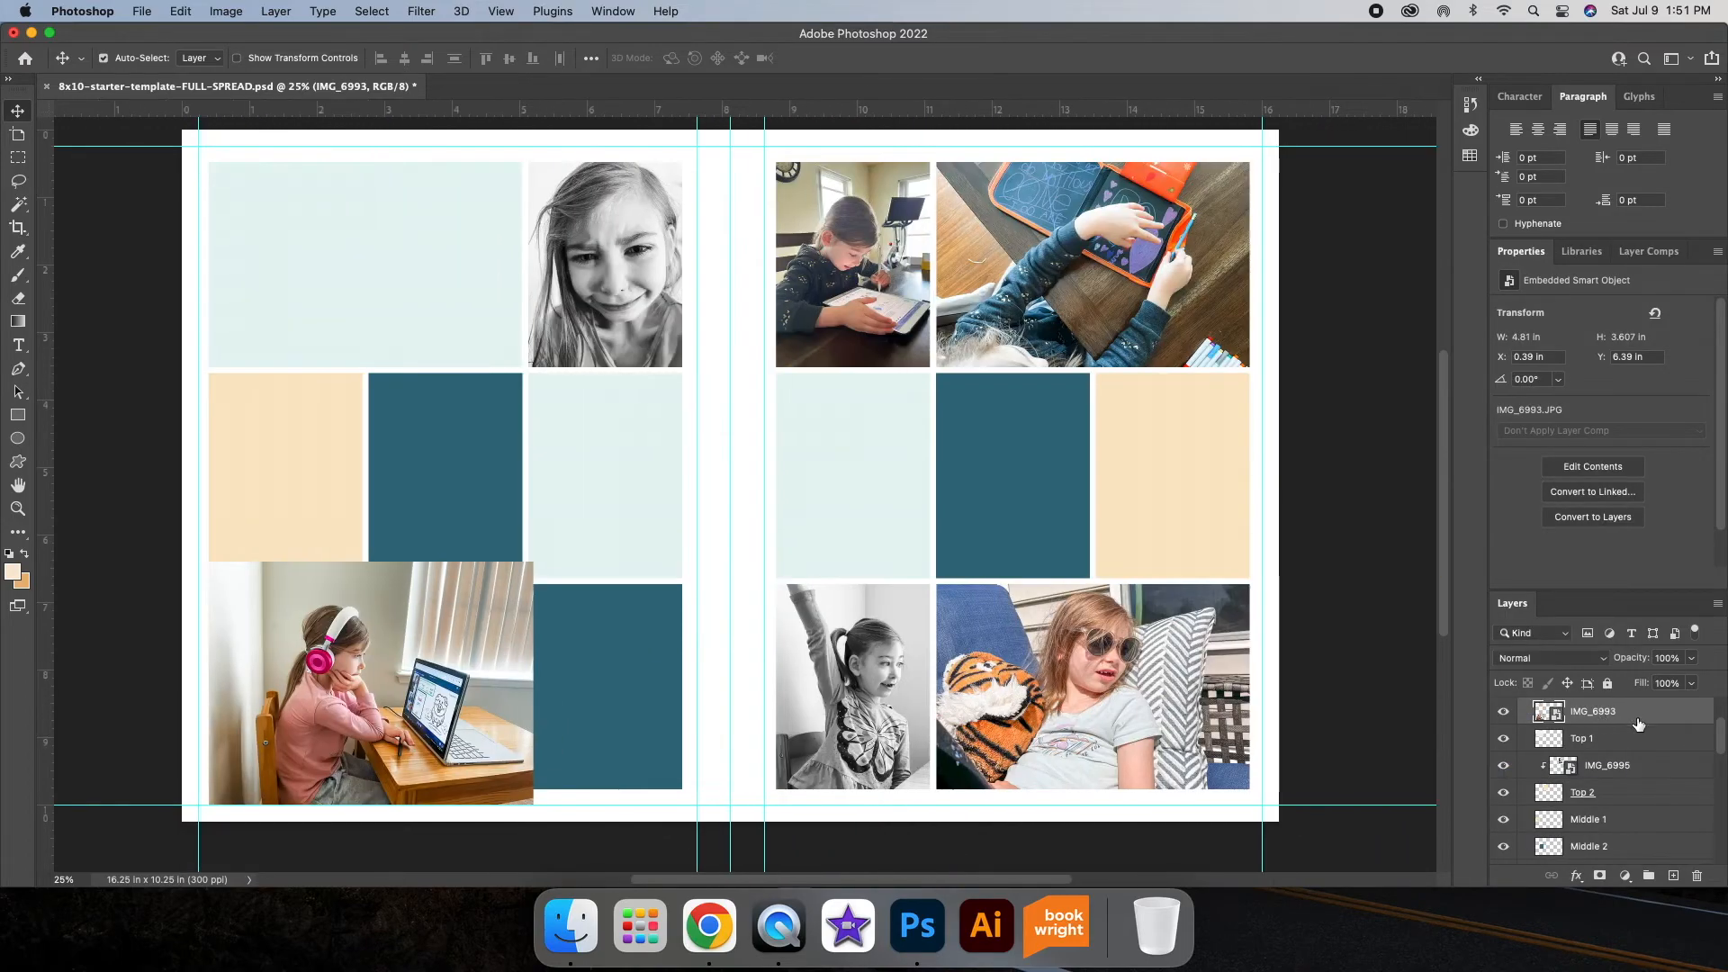
pyautogui.moveTo(1617, 870); pyautogui.dragTo(1625, 782)
pyautogui.rightClick(1636, 771)
pyautogui.click(1470, 716)
pyautogui.moveTo(436, 703); pyautogui.dragTo(436, 687)
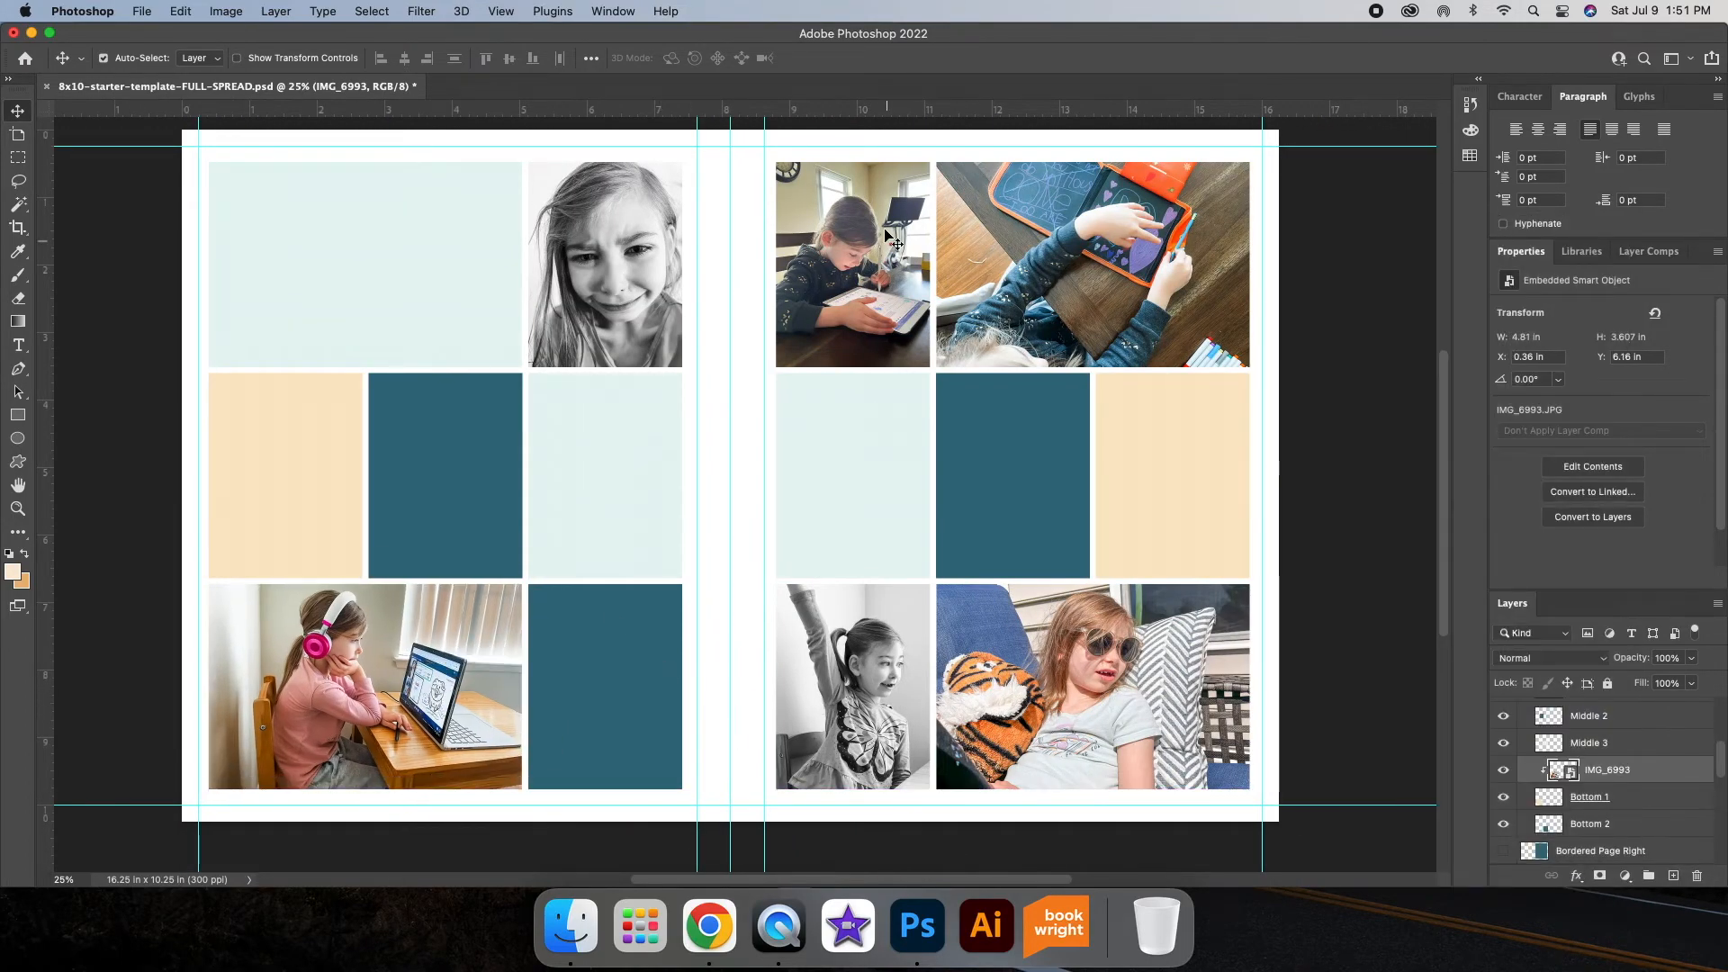
# Step: Move IMG_7016 from the right page's Top 1 slot to the left page's Bottom 2 slot and clip it there
pyautogui.click(884, 238)
pyautogui.rightClick(1648, 845)
pyautogui.click(1514, 522)
pyautogui.moveTo(851, 294); pyautogui.dragTo(607, 718)
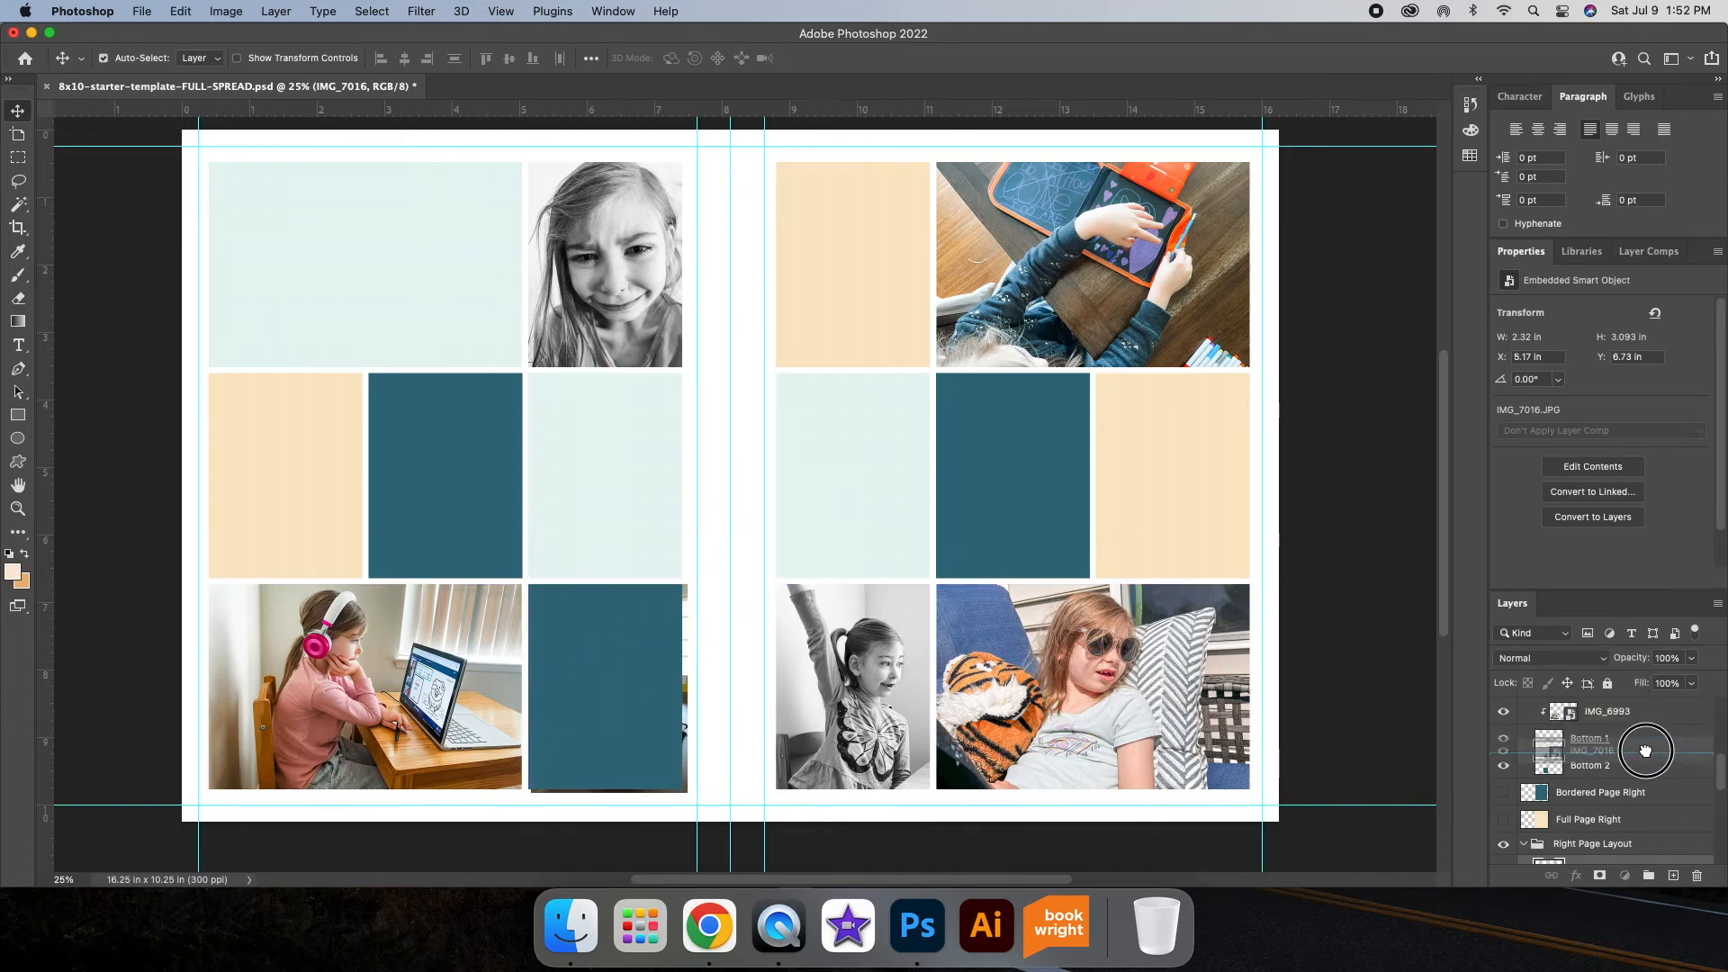
pyautogui.moveTo(1645, 751); pyautogui.dragTo(1646, 756)
pyautogui.press('super+alt+g')
# Step: Place the IMG_7029 photo over the right page's Top 1 slot, scale it down, clip it to that layer and reposition it
pyautogui.click(570, 926)
pyautogui.moveTo(247, 238); pyautogui.dragTo(730, 504)
pyautogui.moveTo(837, 405); pyautogui.dragTo(1150, 374)
pyautogui.moveTo(1300, 814); pyautogui.dragTo(1003, 504)
pyautogui.press('Return')
pyautogui.scroll(-3, 1638, 788)
pyautogui.rightClick(1638, 787)
pyautogui.click(1514, 522)
pyautogui.moveTo(887, 313); pyautogui.dragTo(867, 324)
# Step: Scale IMG_7029 to about 2.85 × 3.8 in and reposition it inside the right page's Top 1 slot
pyautogui.click(180, 12)
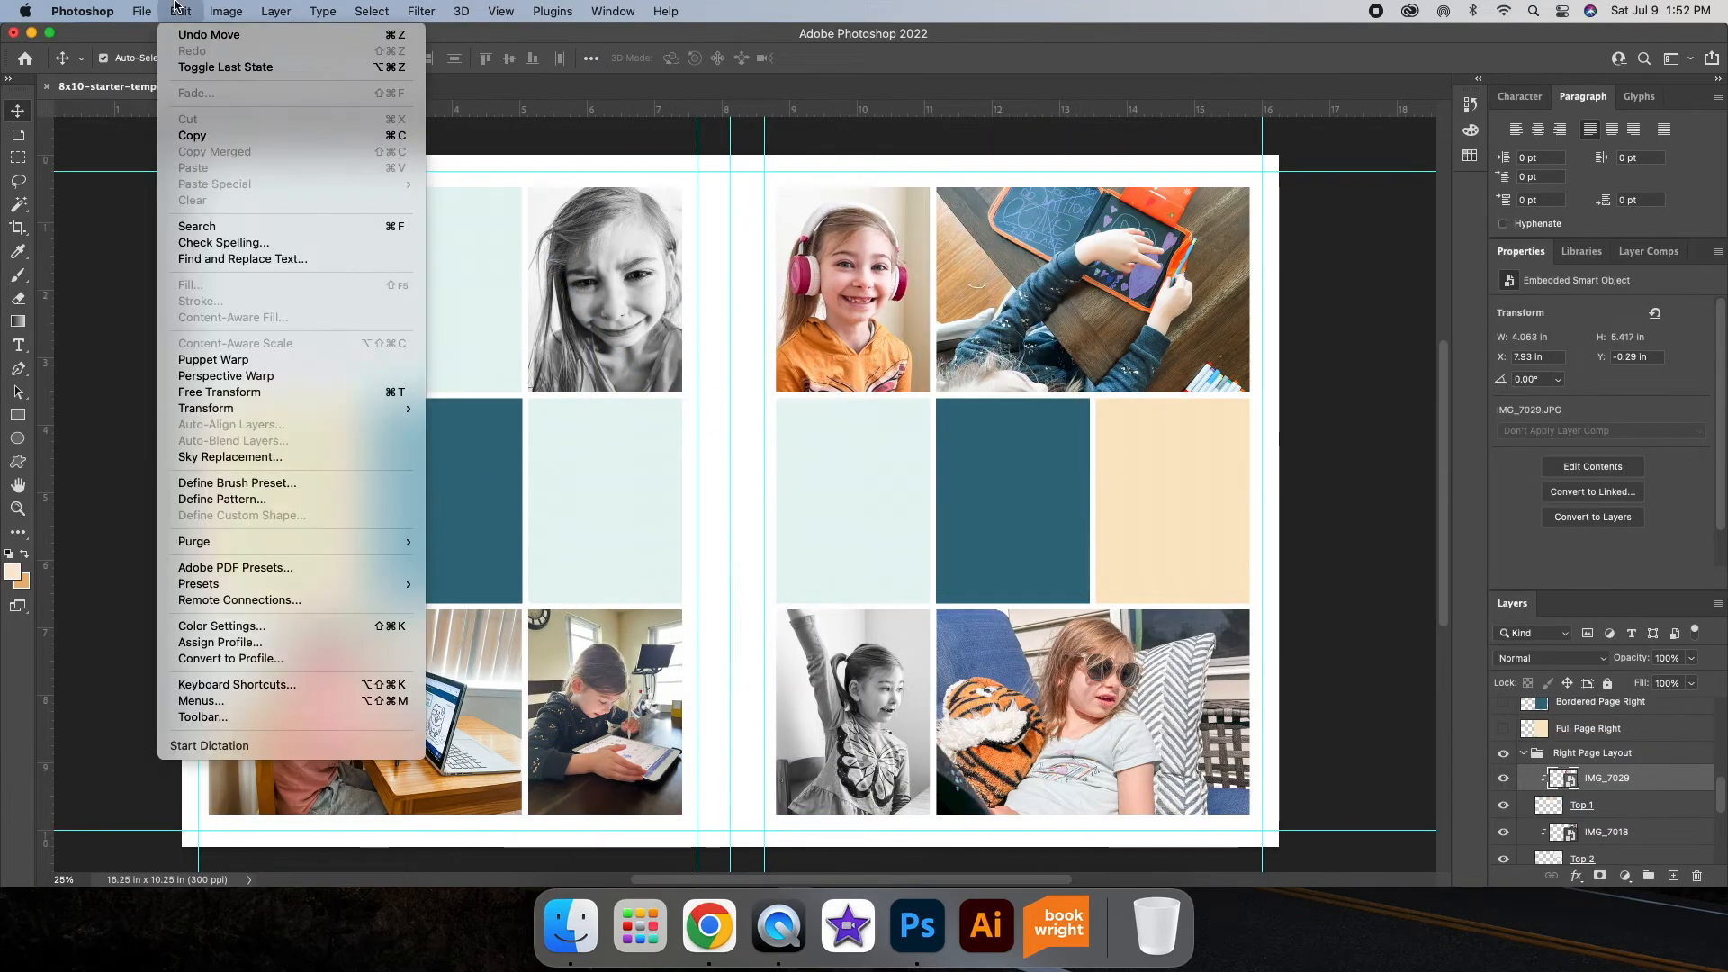
pyautogui.click(477, 437)
pyautogui.moveTo(992, 500); pyautogui.dragTo(911, 420)
pyautogui.moveTo(854, 306); pyautogui.dragTo(875, 331)
pyautogui.moveTo(740, 445); pyautogui.dragTo(771, 421)
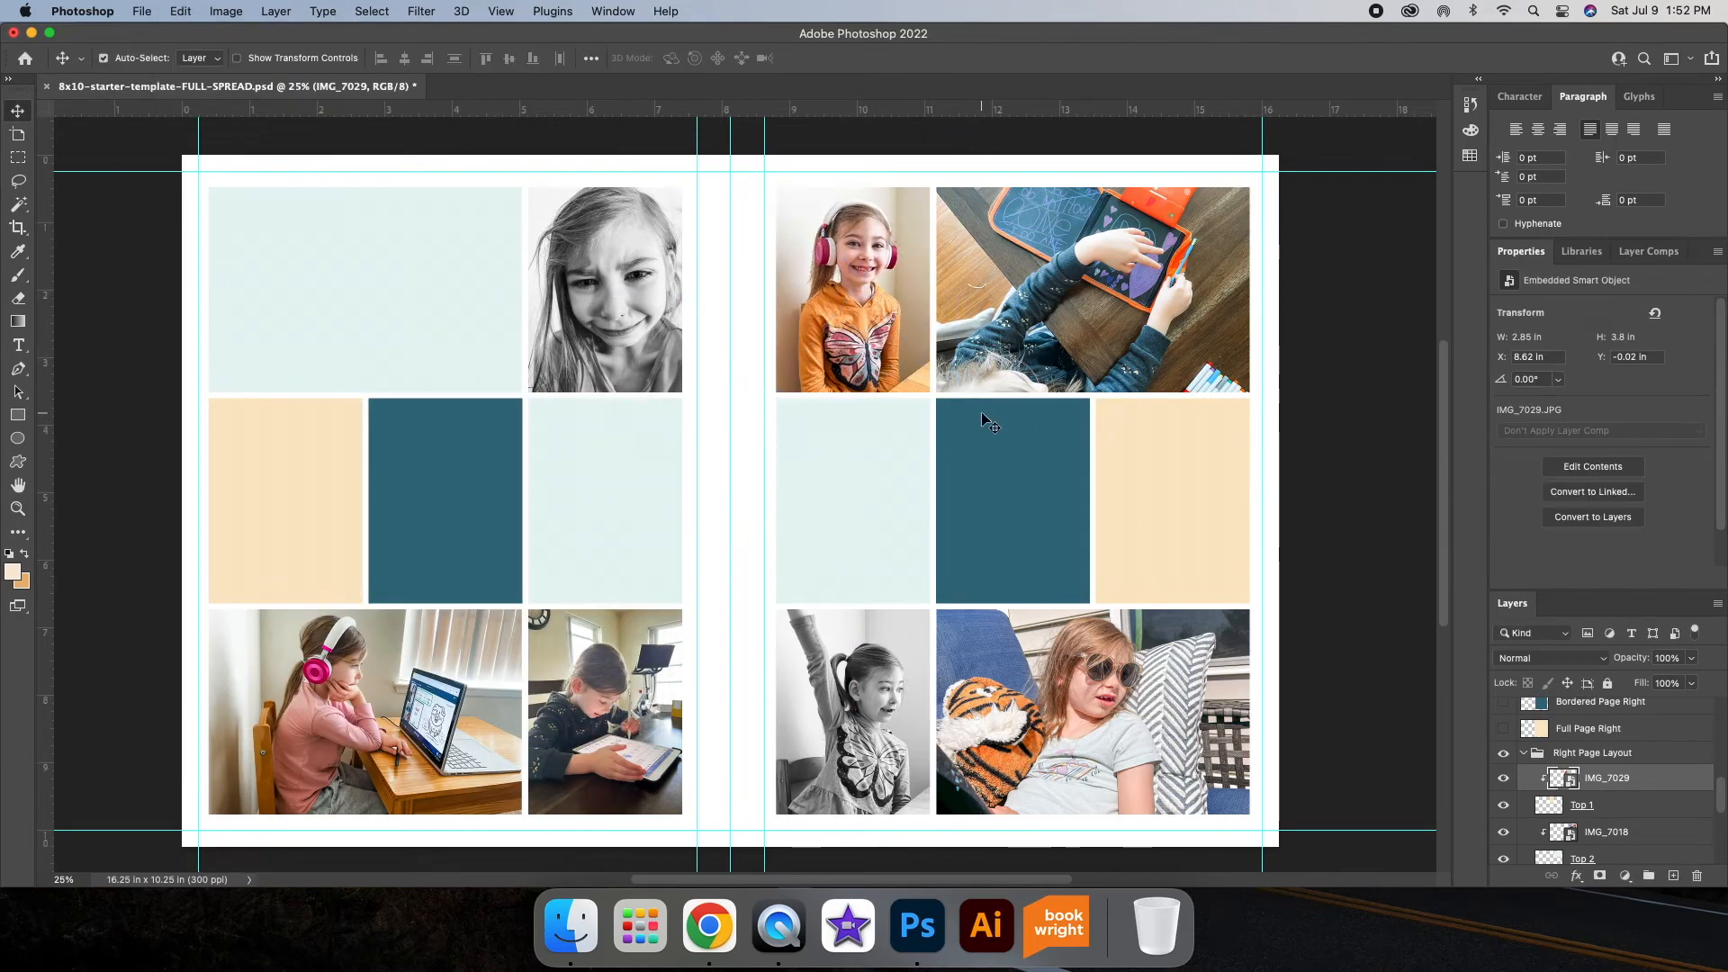
# Step: Look through more Week 24 photos for the left page's empty Top 1 slot and select that slot
pyautogui.click(570, 925)
pyautogui.scroll(-3, 464, 187)
pyautogui.click(436, 342)
pyautogui.moveTo(436, 342); pyautogui.dragTo(537, 468)
pyautogui.click(434, 315)
# Step: Switch to Finder and open the JournalCards folder of the downloaded kit from Downloads
pyautogui.click(571, 925)
pyautogui.click(356, 84)
pyautogui.click(133, 150)
pyautogui.scroll(-10, 447, 243)
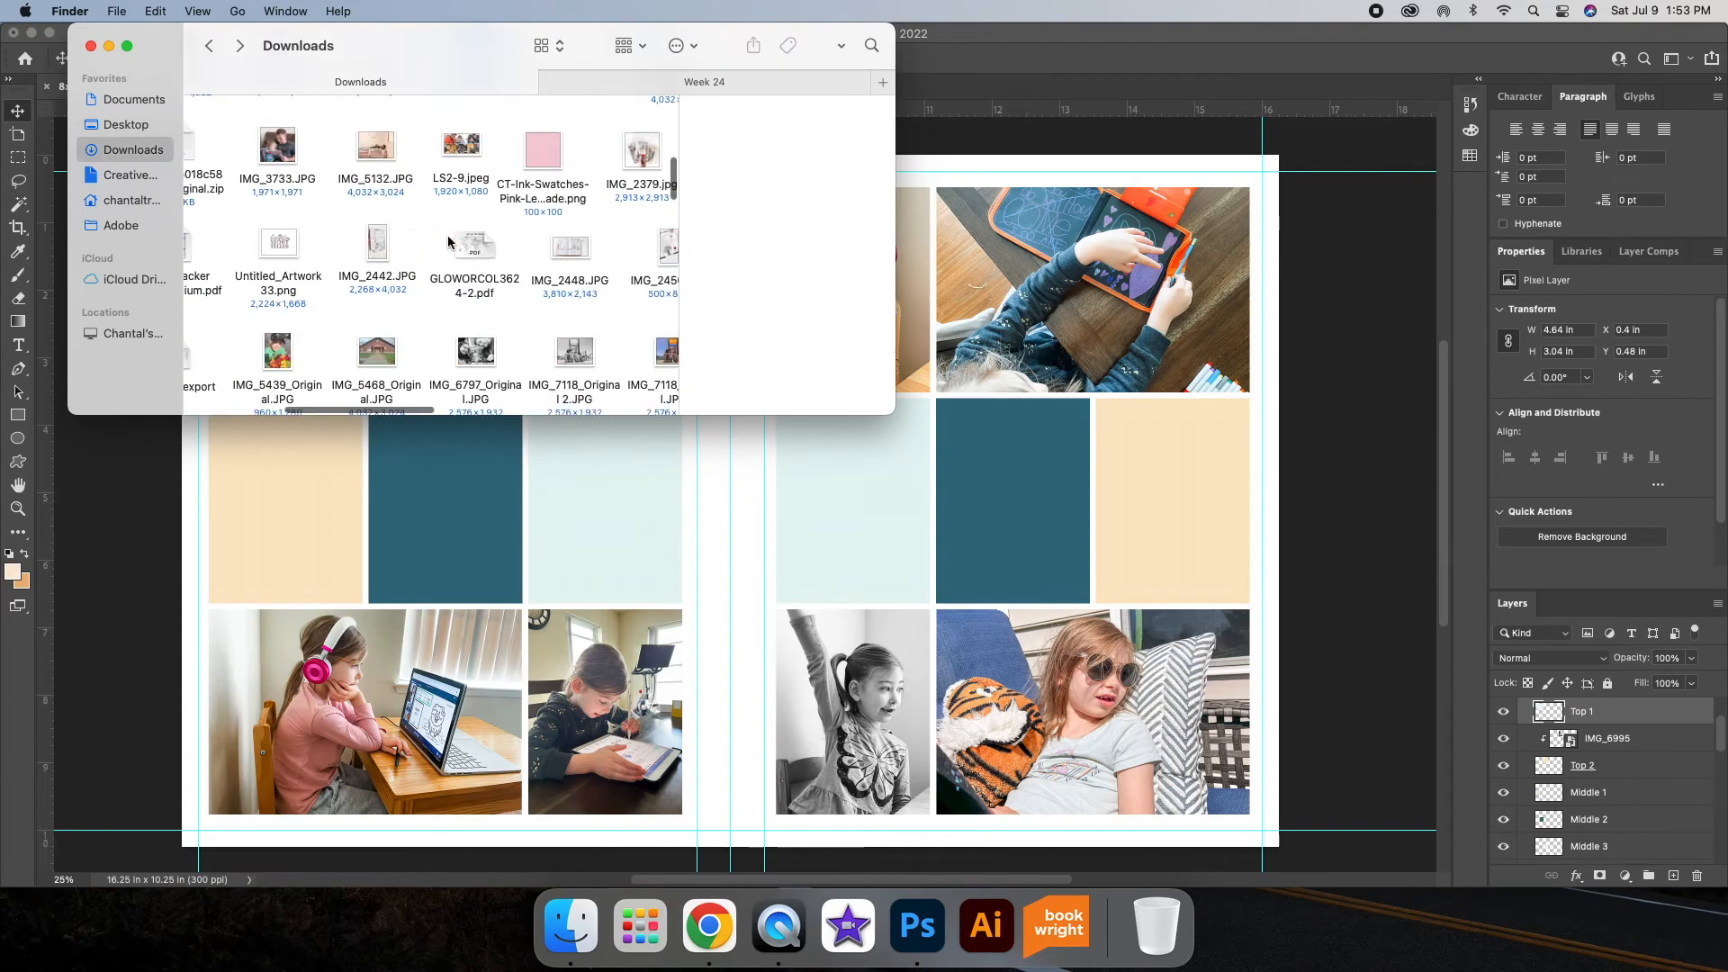
pyautogui.doubleClick(614, 211)
pyautogui.doubleClick(378, 140)
# Step: Examine the designs in the JournalCards folder, including the dot pattern card
pyautogui.scroll(-3, 378, 144)
pyautogui.scroll(3, 378, 180)
pyautogui.click(340, 239)
pyautogui.click(439, 239)
pyautogui.click(439, 133)
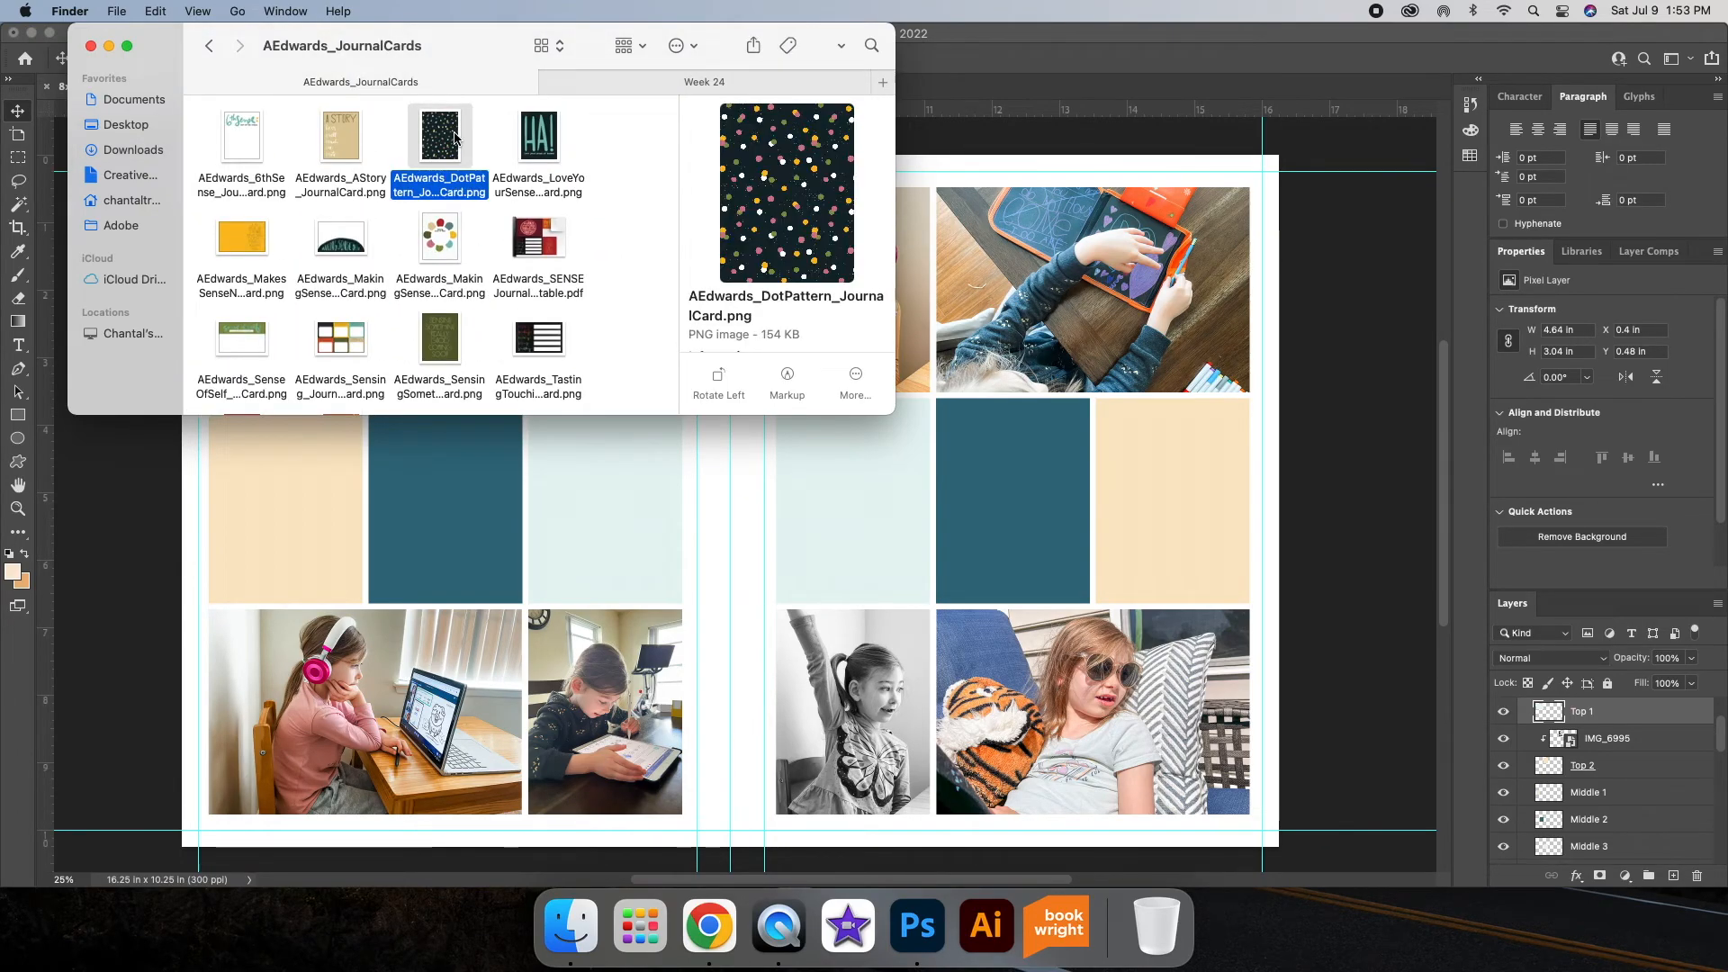
pyautogui.scroll(-3, 479, 288)
# Step: Open the kit's Papers folder and preview its patterned papers
pyautogui.click(209, 46)
pyautogui.doubleClick(374, 146)
pyautogui.click(439, 139)
pyautogui.click(538, 140)
pyautogui.click(251, 239)
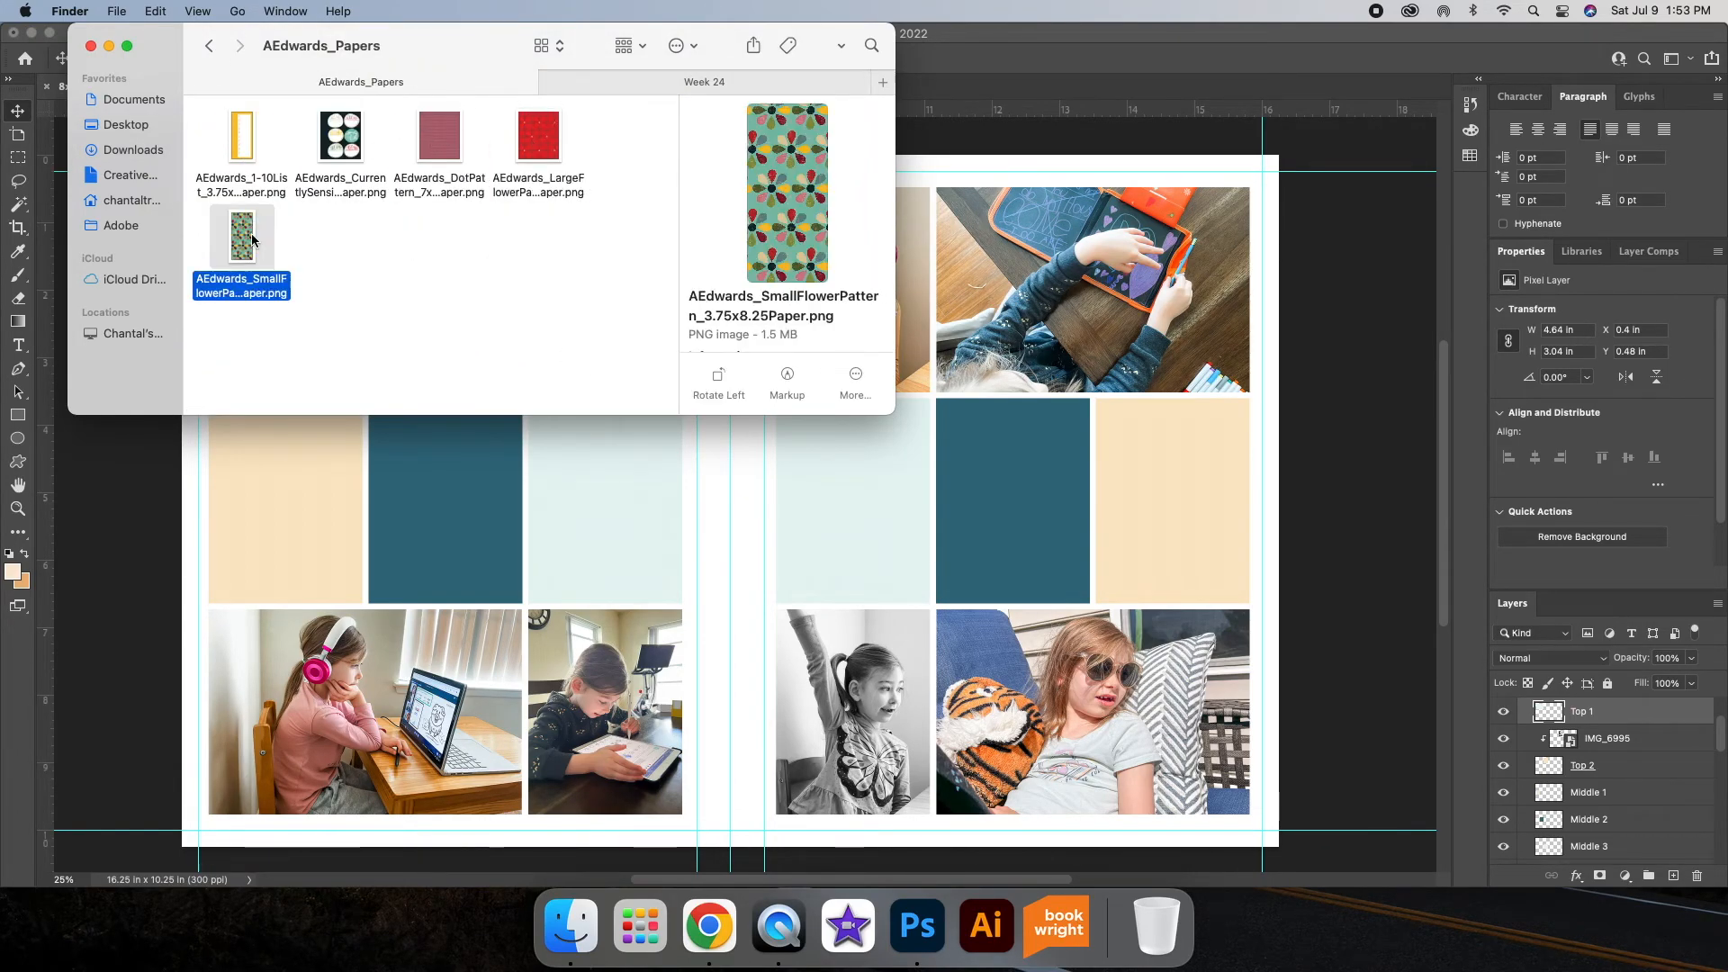
# Step: Try the DotPattern journal card over the left page's Top 1 slot, rotated 90° counter-clockwise
pyautogui.click(209, 46)
pyautogui.doubleClick(436, 153)
pyautogui.scroll(-5, 458, 146)
pyautogui.moveTo(455, 140); pyautogui.dragTo(498, 432)
pyautogui.moveTo(737, 452); pyautogui.dragTo(410, 289)
pyautogui.rightClick(410, 289)
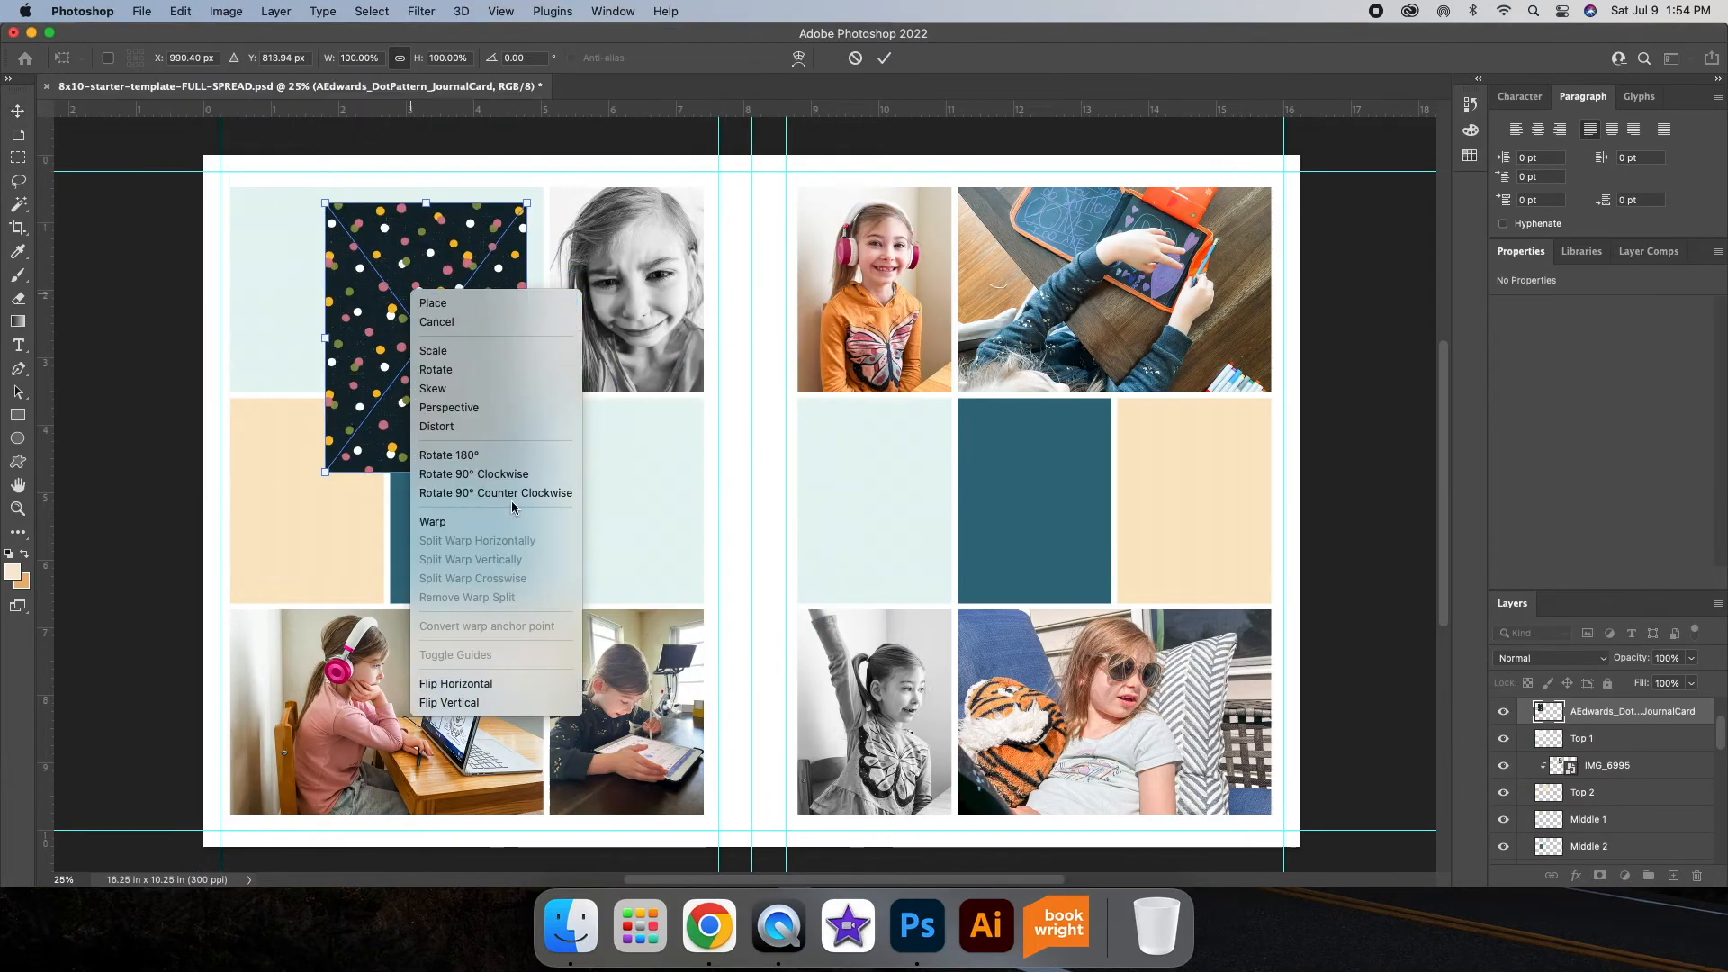
pyautogui.click(504, 494)
pyautogui.press('Return')
pyautogui.press('BackSpace')
# Step: Switch back to the Week 24 folder in Finder and select a photo
pyautogui.press('super+Tab')
pyautogui.click(704, 82)
pyautogui.click(241, 239)
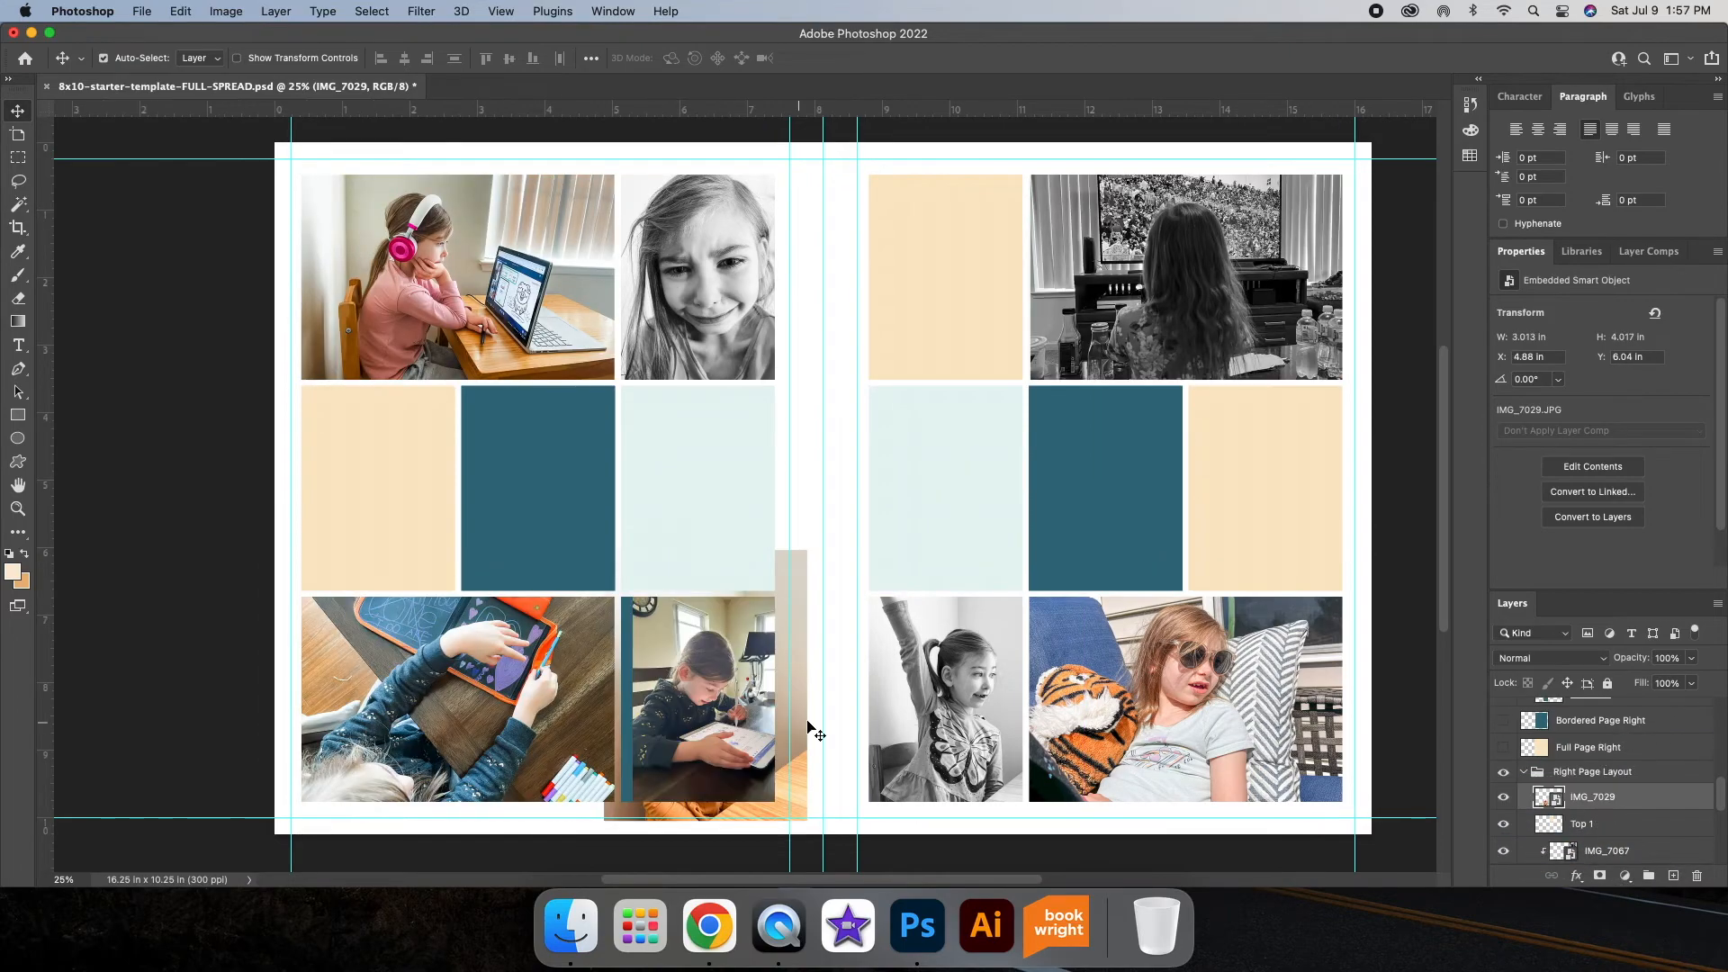
# Step: Clip IMG_7029 to the right page's Top 1 layer and position it within the slot
pyautogui.rightClick(1570, 797)
pyautogui.click(1521, 733)
pyautogui.moveTo(932, 297); pyautogui.dragTo(954, 297)
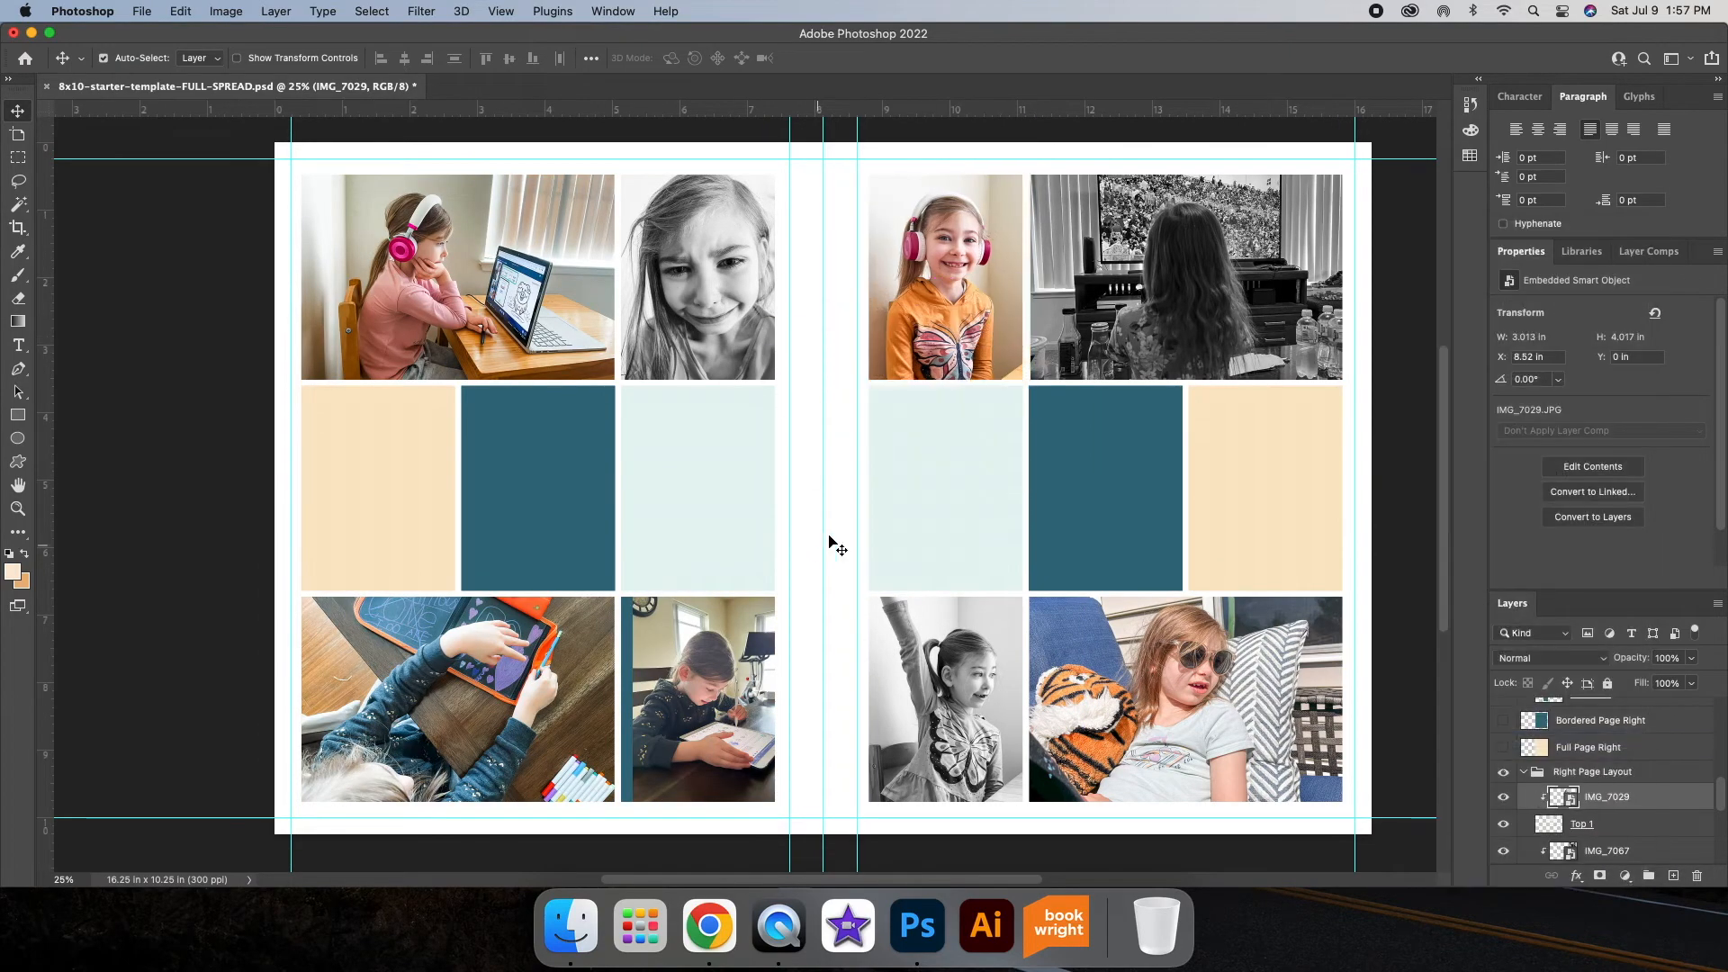
# Step: Shift the clipped IMG_7016 photo so it covers the whole Bottom 2 slot on the left page
pyautogui.click(697, 707)
pyautogui.rightClick(1647, 711)
pyautogui.click(1493, 649)
pyautogui.moveTo(720, 700); pyautogui.dragTo(709, 700)
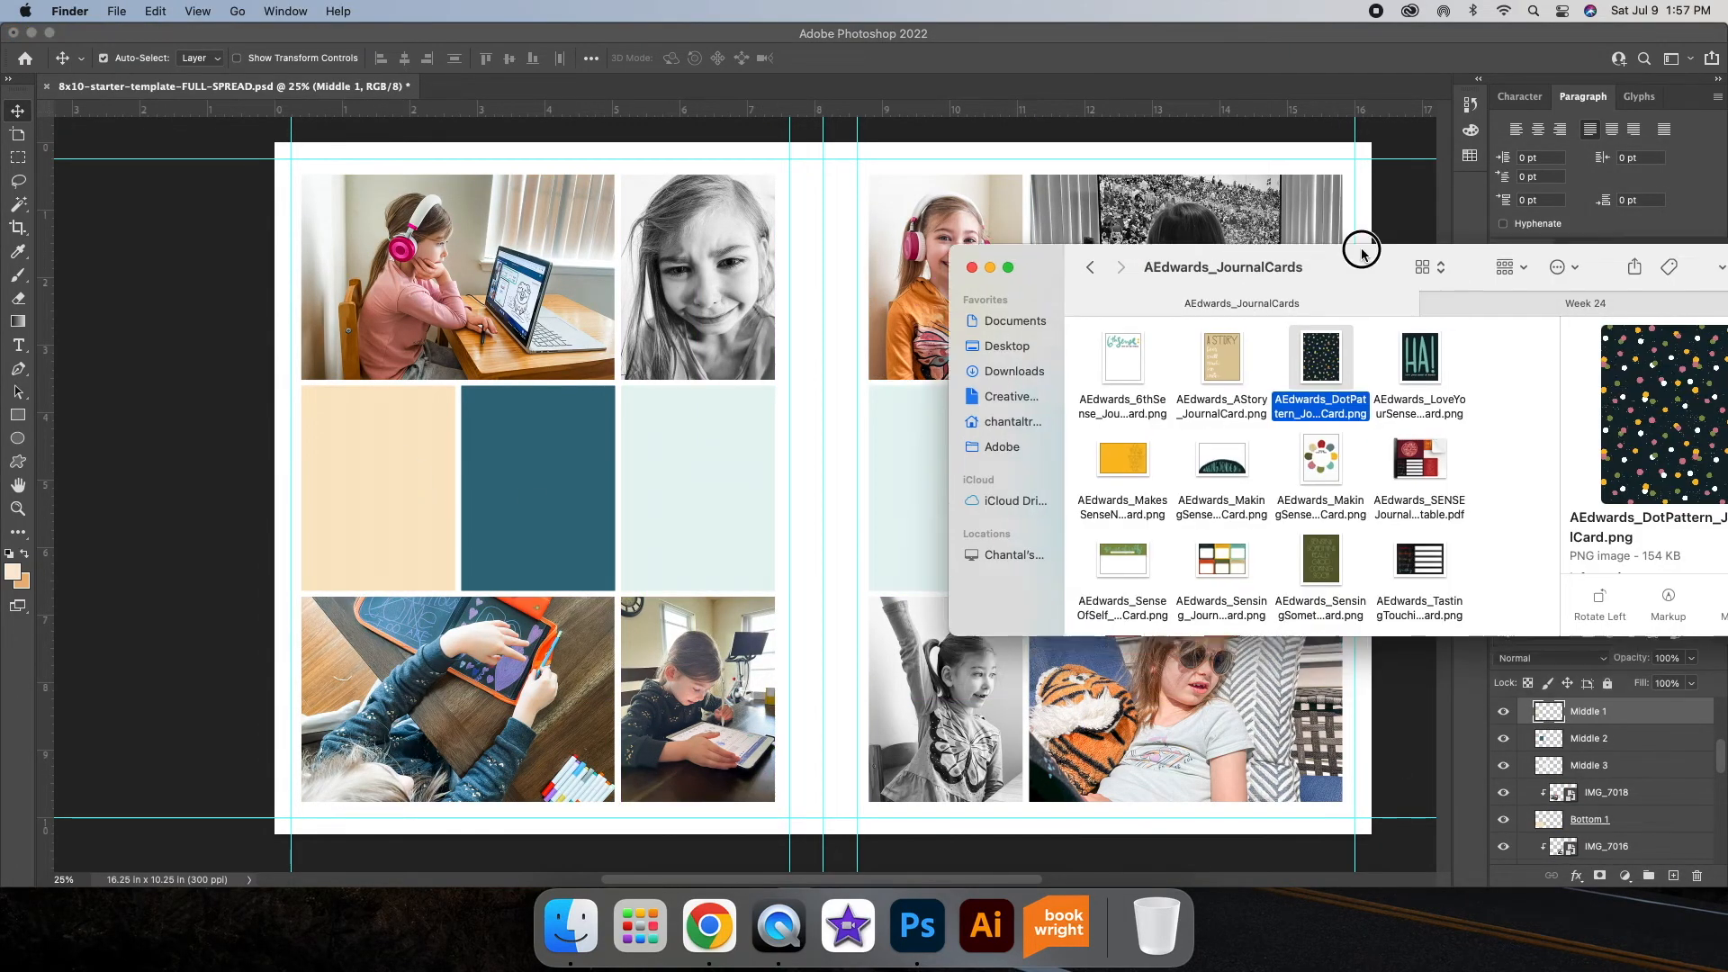
# Step: Place the Hearing story card from the kit over the left page's Middle 1 slot, rotated 90° clockwise and scaled to about 115%
pyautogui.moveTo(1357, 250); pyautogui.dragTo(1164, 211)
pyautogui.click(901, 210)
pyautogui.doubleClick(1012, 308)
pyautogui.doubleClick(1229, 310)
pyautogui.click(934, 303)
pyautogui.moveTo(877, 213); pyautogui.dragTo(882, 417)
pyautogui.moveTo(943, 522); pyautogui.dragTo(964, 435)
pyautogui.moveTo(891, 482); pyautogui.dragTo(432, 482)
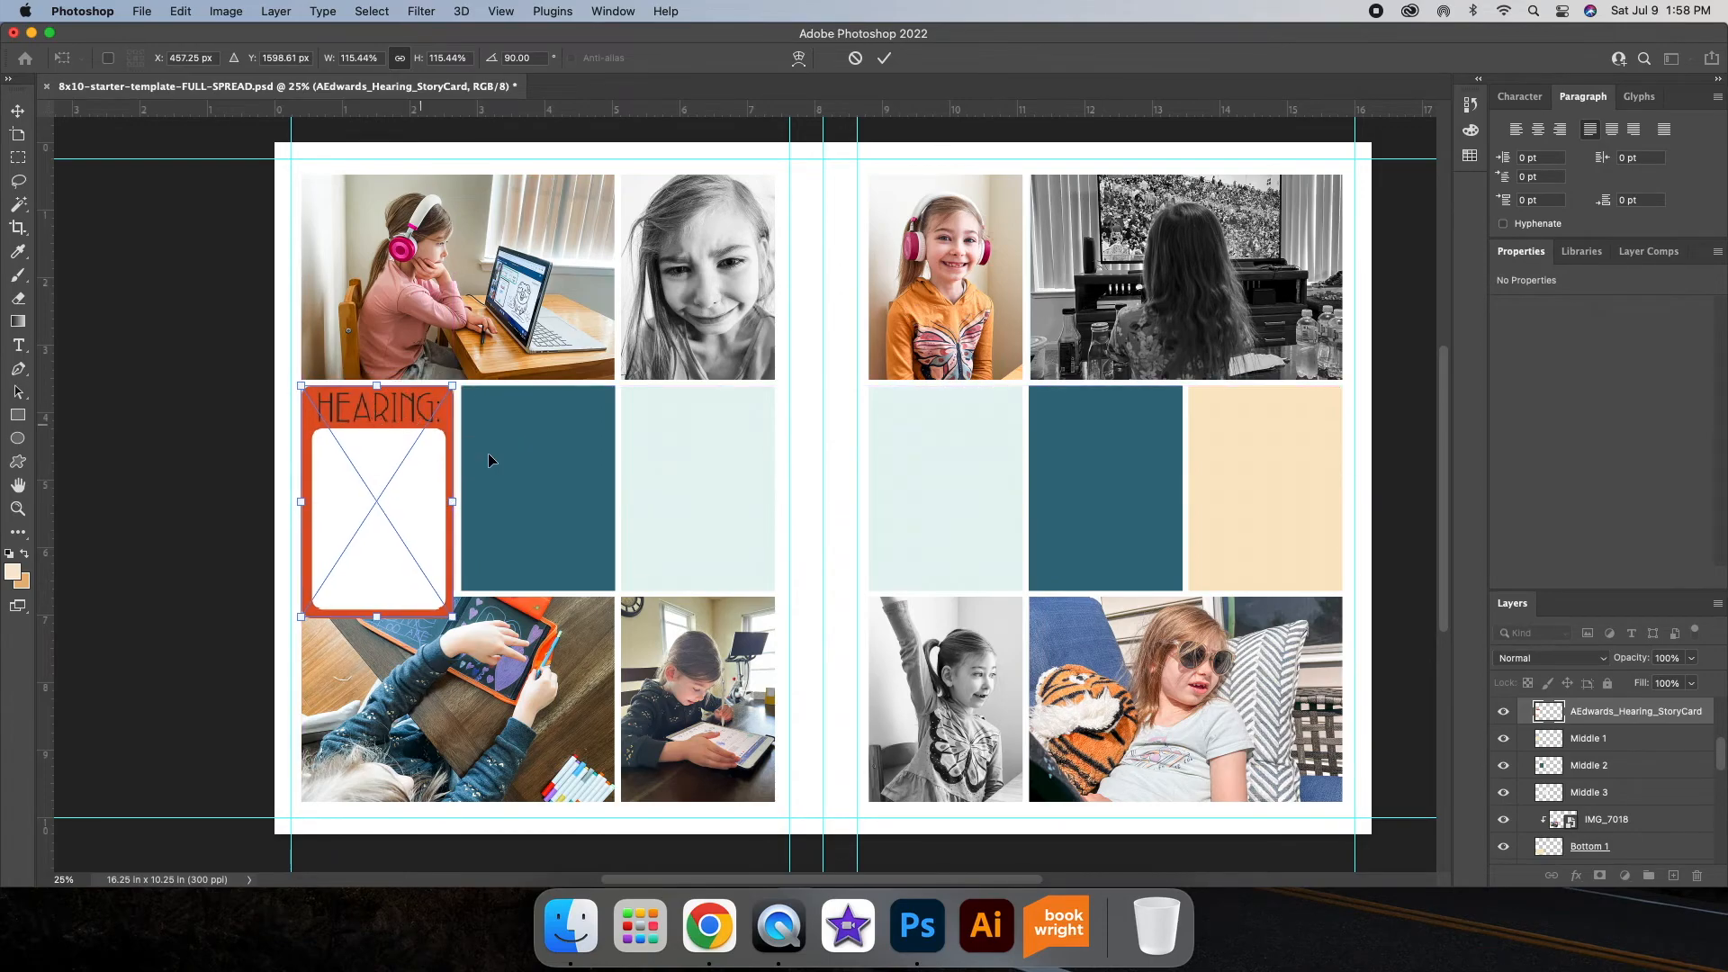
# Step: Transform the Hearing story card to match the height of the left page's Middle 1 slot
pyautogui.click(180, 10)
pyautogui.click(212, 429)
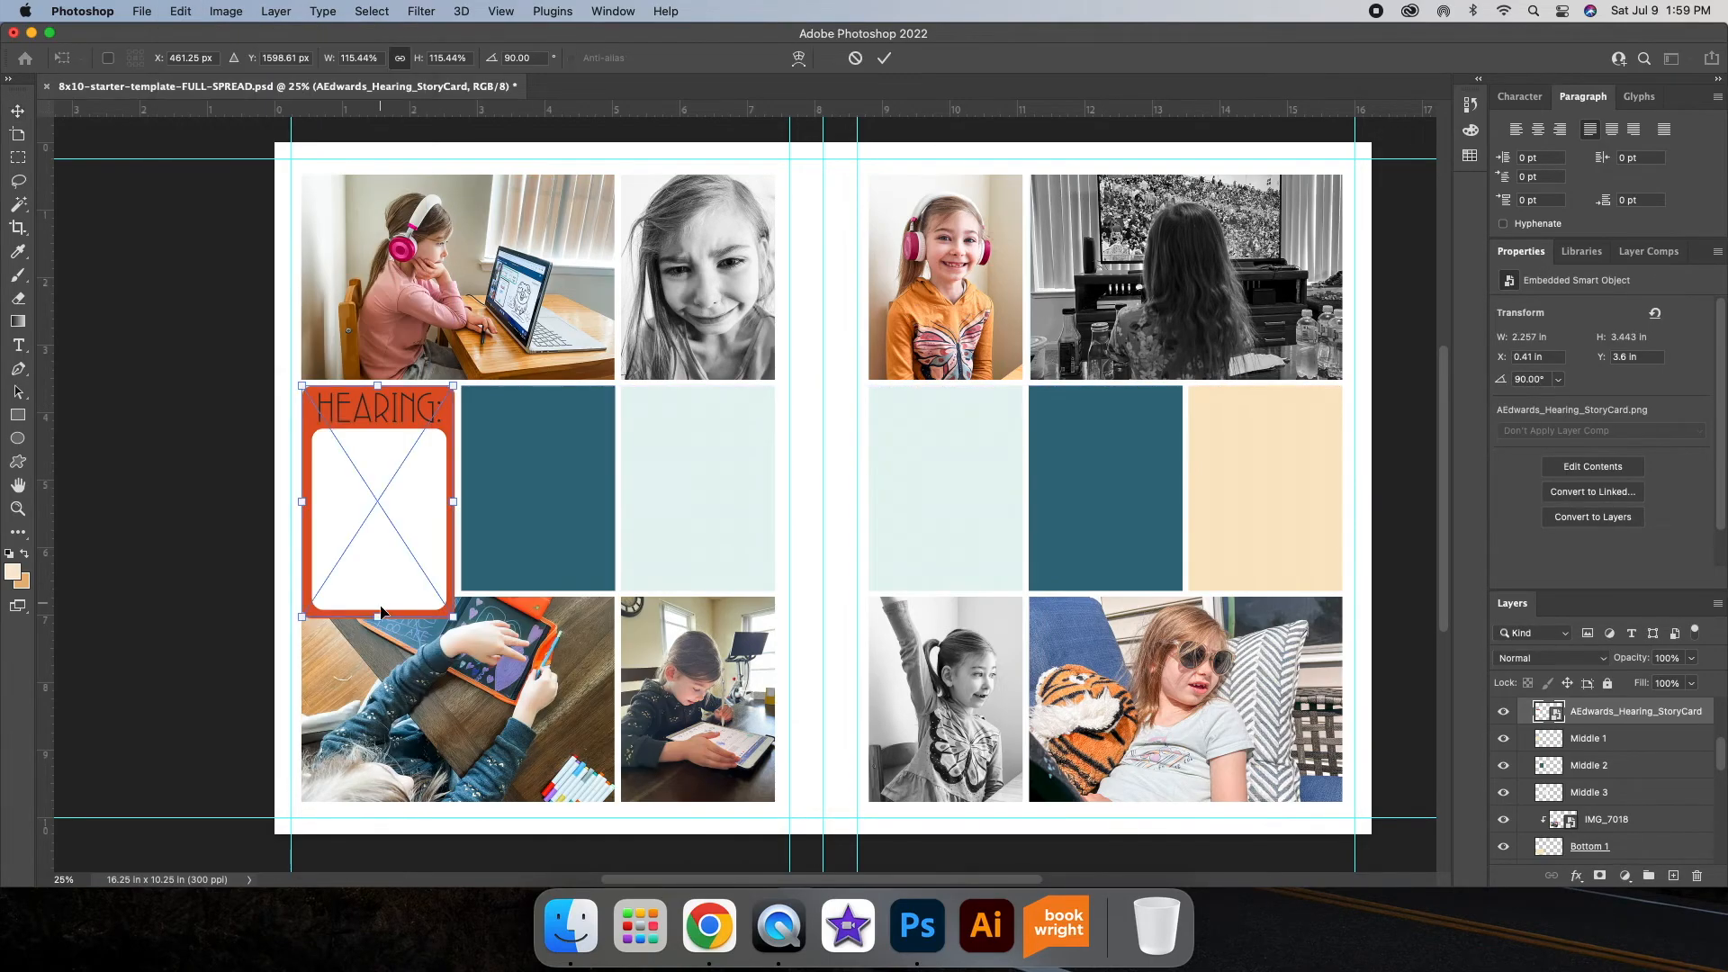
pyautogui.press('super+equal')
pyautogui.hscroll(-3, 1072, 308)
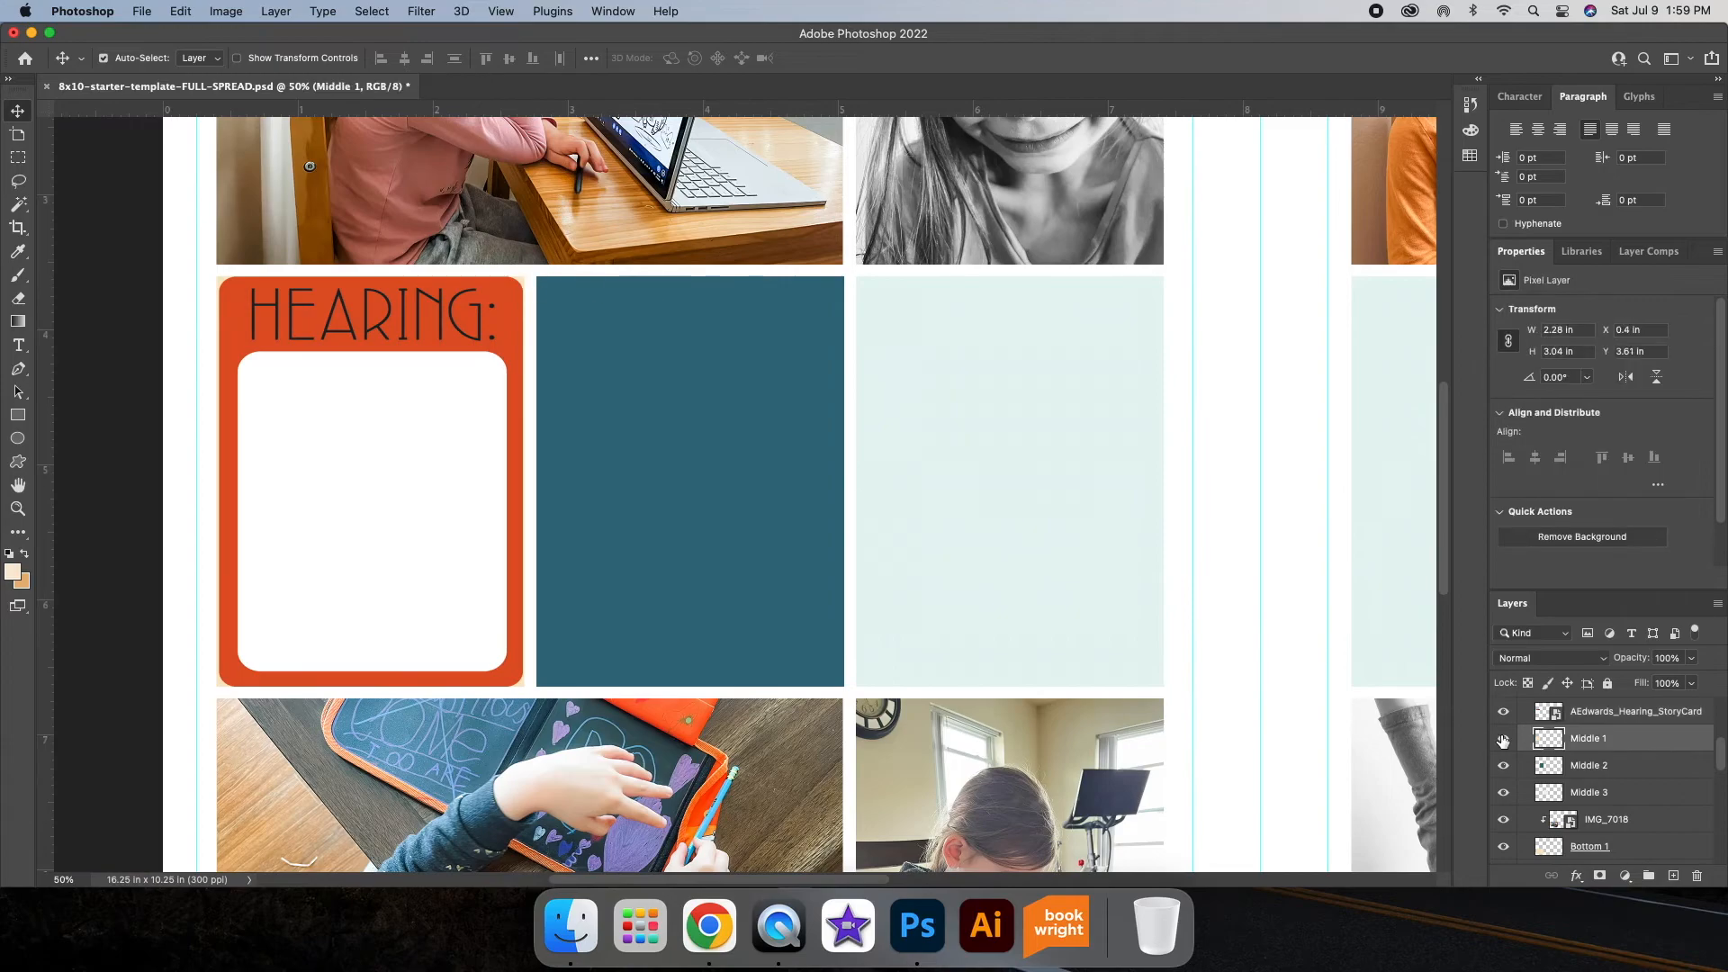
# Step: Rotate the Seeing story card 90° clockwise, align it with the Middle 2 slot and scale it to about 116%
pyautogui.rightClick(778, 470)
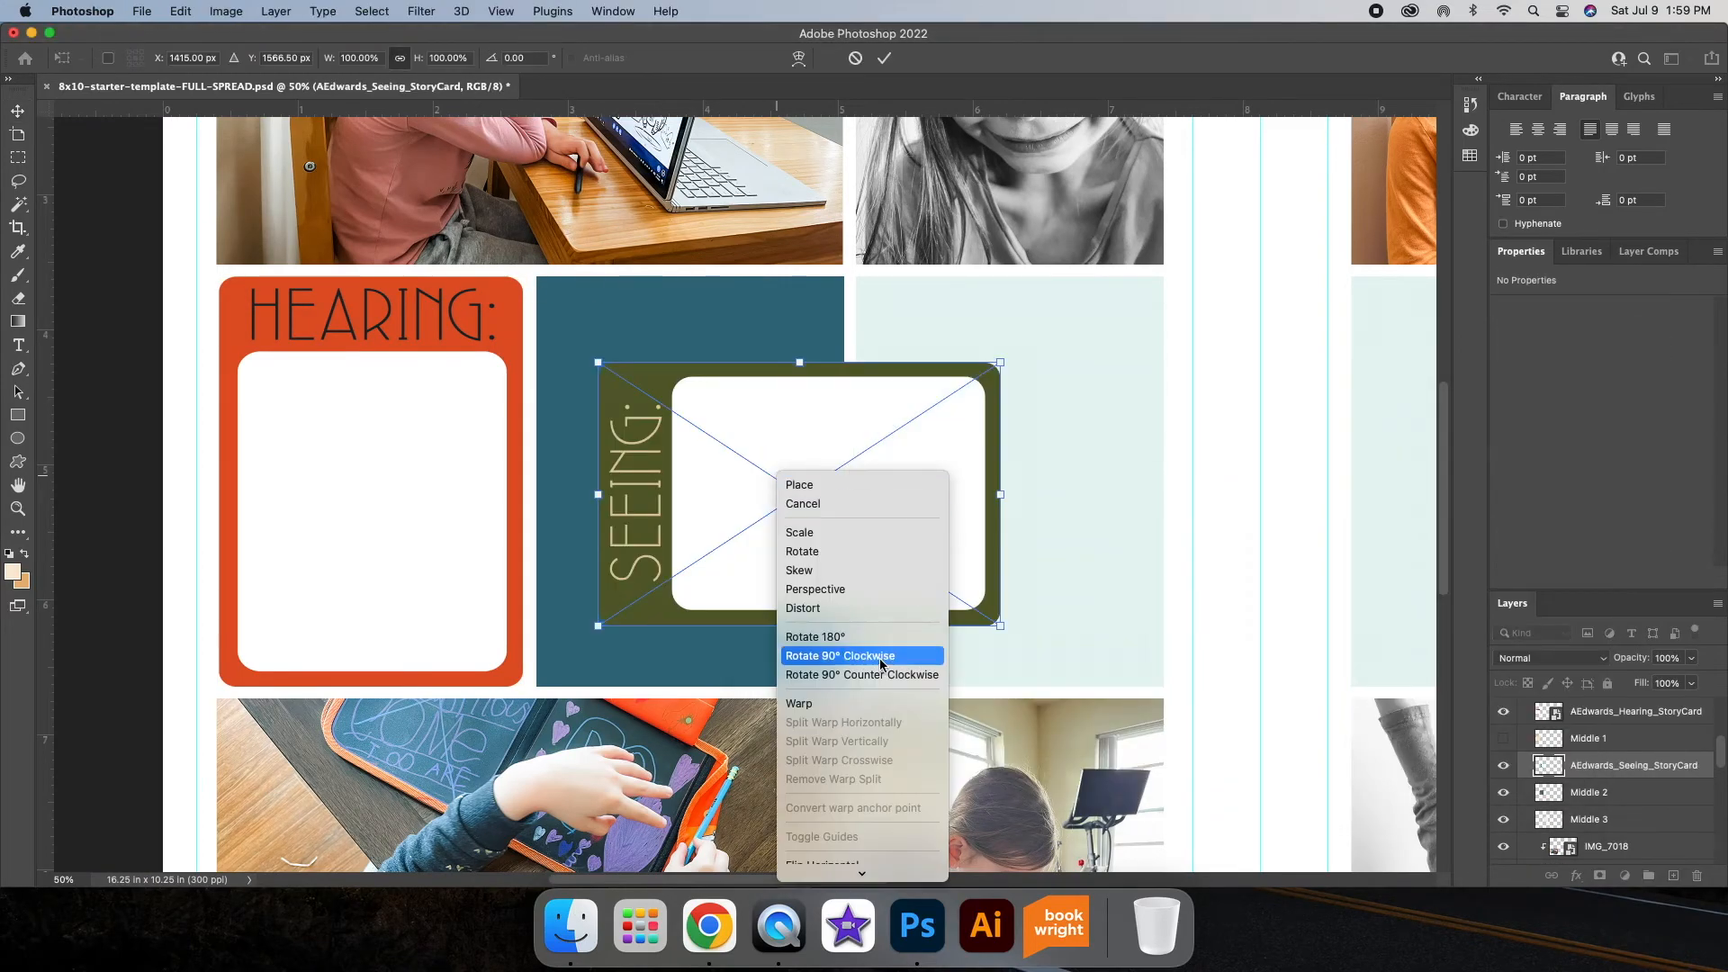
pyautogui.click(882, 665)
pyautogui.moveTo(864, 391); pyautogui.dragTo(733, 375)
pyautogui.moveTo(799, 678); pyautogui.dragTo(864, 731)
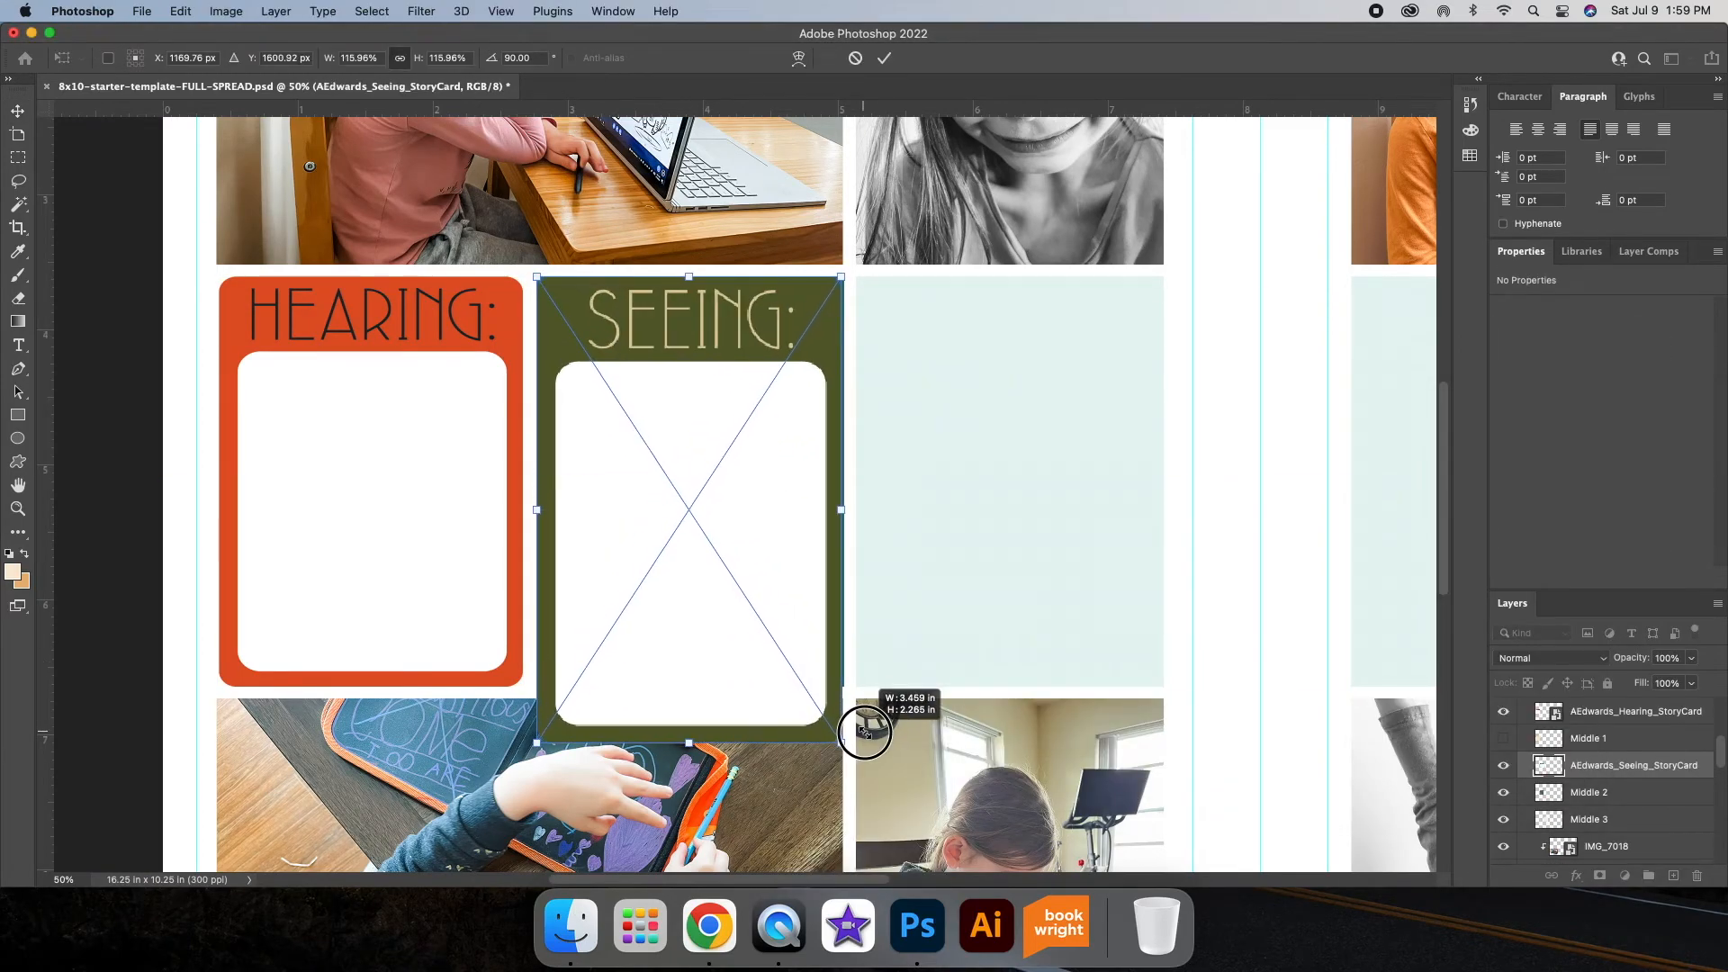
pyautogui.press('Return')
# Step: Scale the Seeing story card's height alone to fit the Middle 2 slot, making it 2.28 × 3.04 in
pyautogui.click(180, 11)
pyautogui.moveTo(205, 405)
pyautogui.click(514, 436)
pyautogui.moveTo(691, 747); pyautogui.dragTo(689, 692)
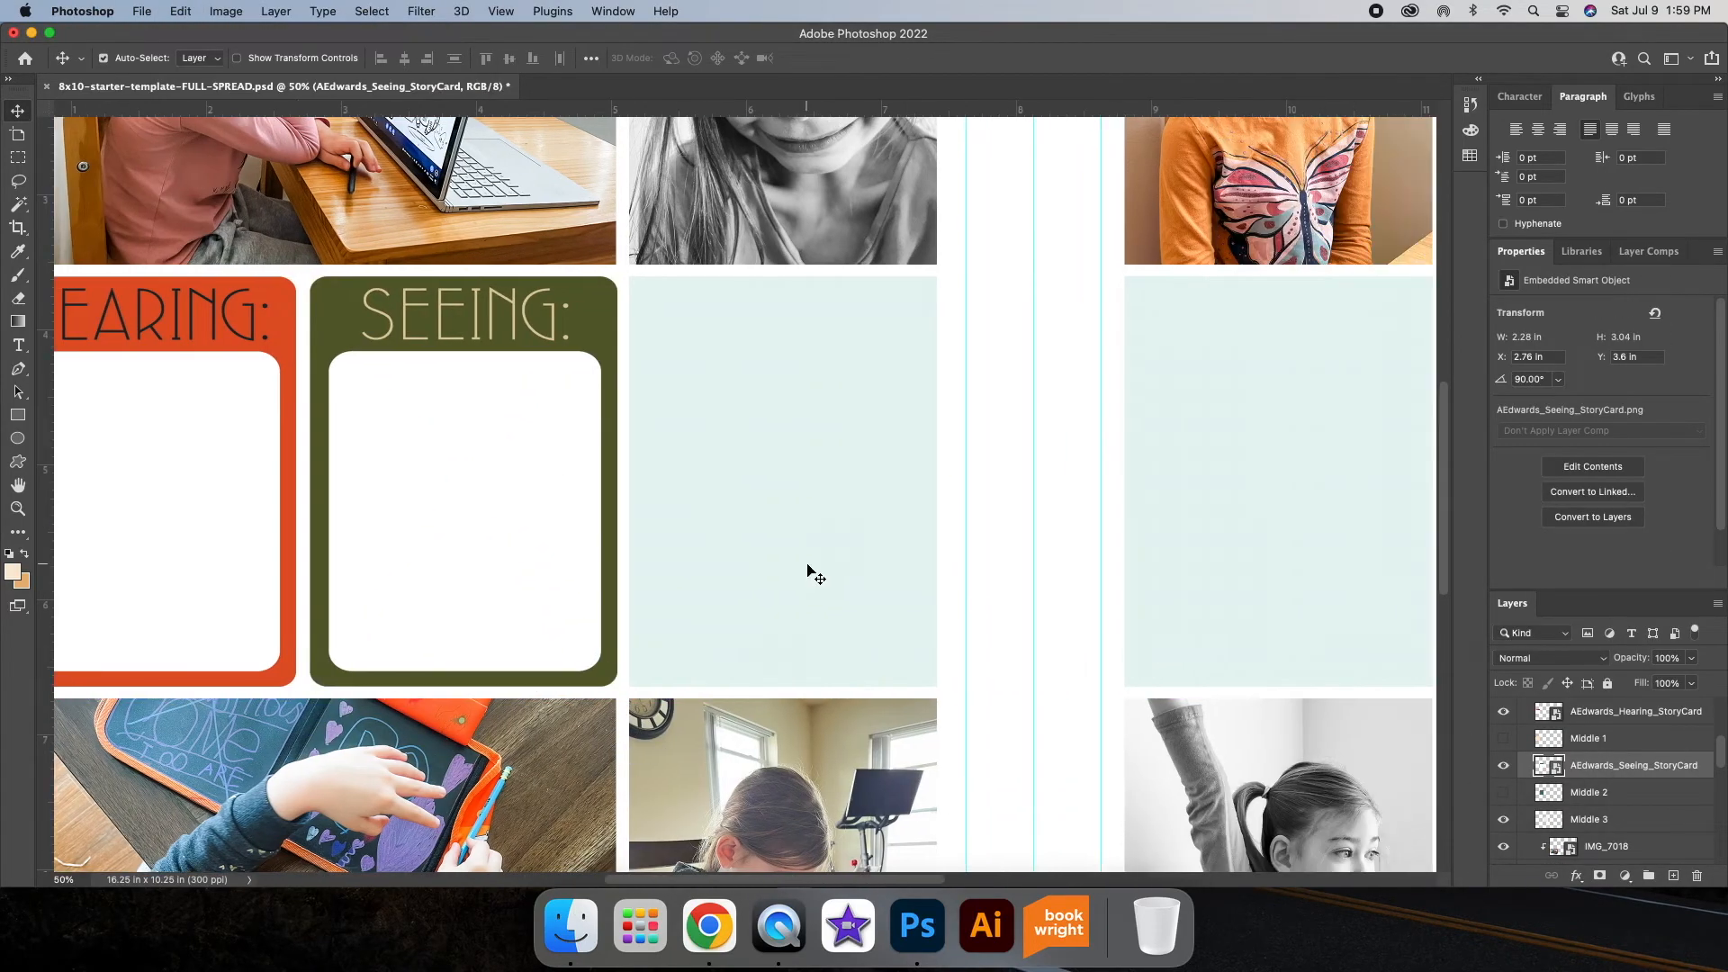
# Step: Place the Smelling story card over the left page's Middle 3 slot, rotated 90° clockwise and scaled to about 116%
pyautogui.click(1131, 527)
pyautogui.moveTo(1234, 608); pyautogui.dragTo(720, 516)
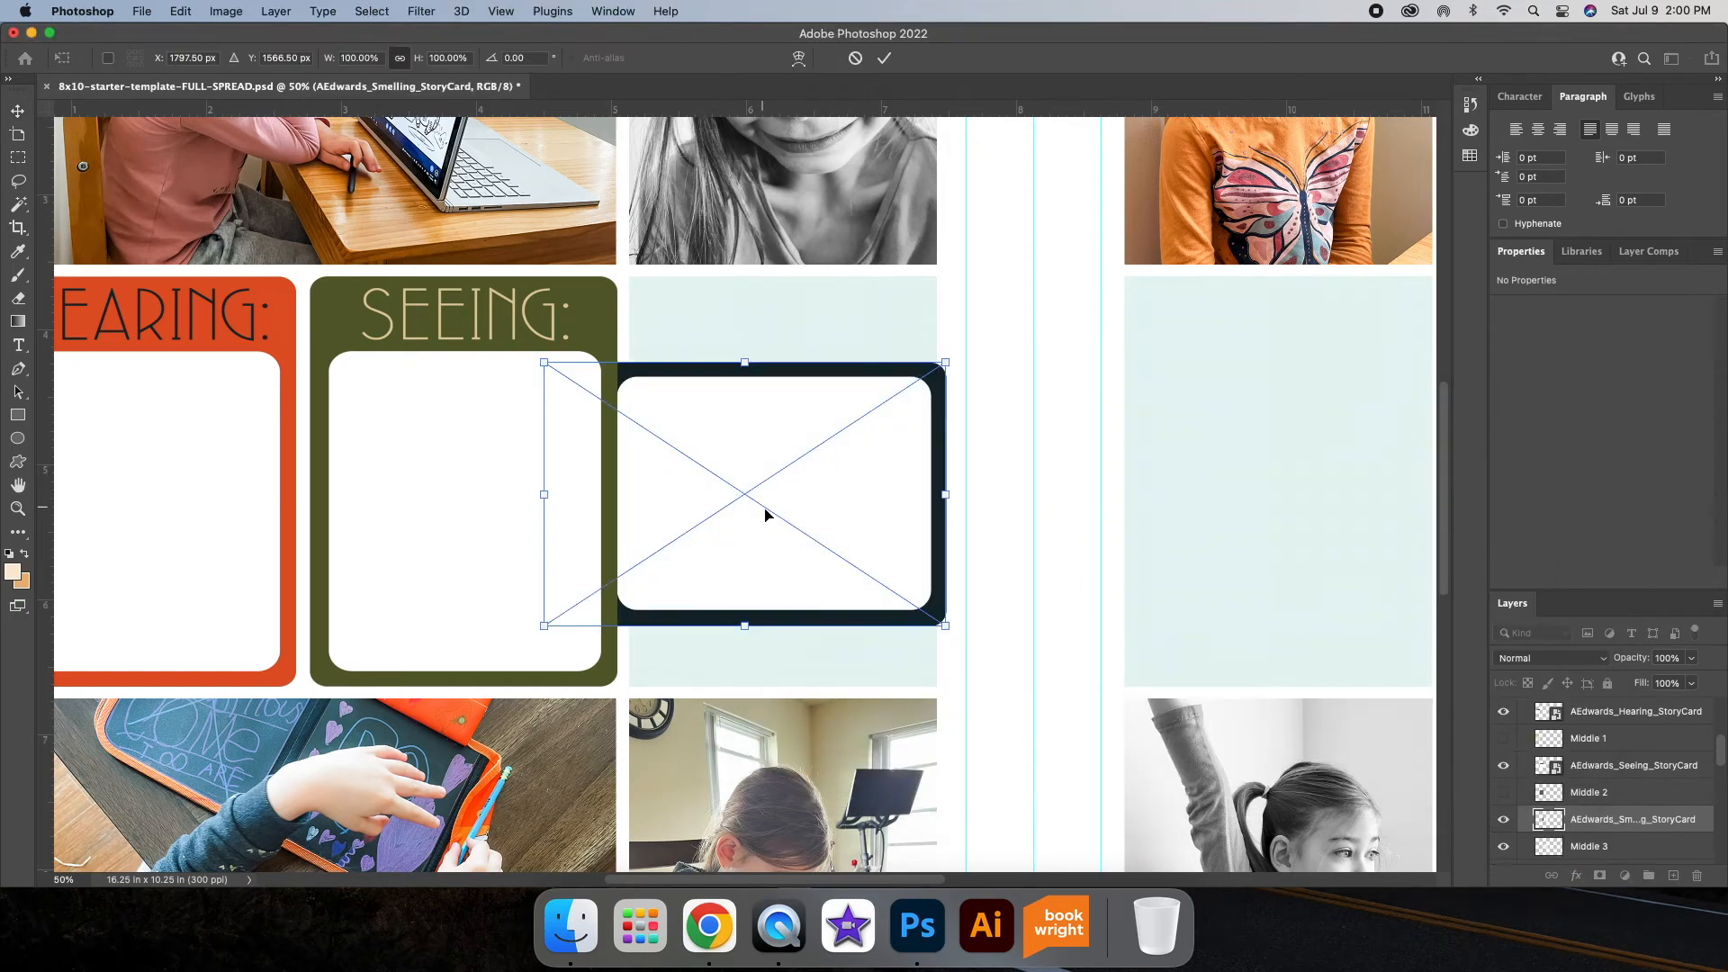
pyautogui.rightClick(764, 513)
pyautogui.click(837, 765)
pyautogui.moveTo(701, 364); pyautogui.dragTo(717, 346)
pyautogui.moveTo(895, 679); pyautogui.dragTo(936, 746)
pyautogui.press('Return')
# Step: Scale the Smelling story card's height alone to fit the Middle 3 slot and hide that slot's placeholder layer
pyautogui.click(180, 11)
pyautogui.moveTo(205, 405)
pyautogui.click(514, 435)
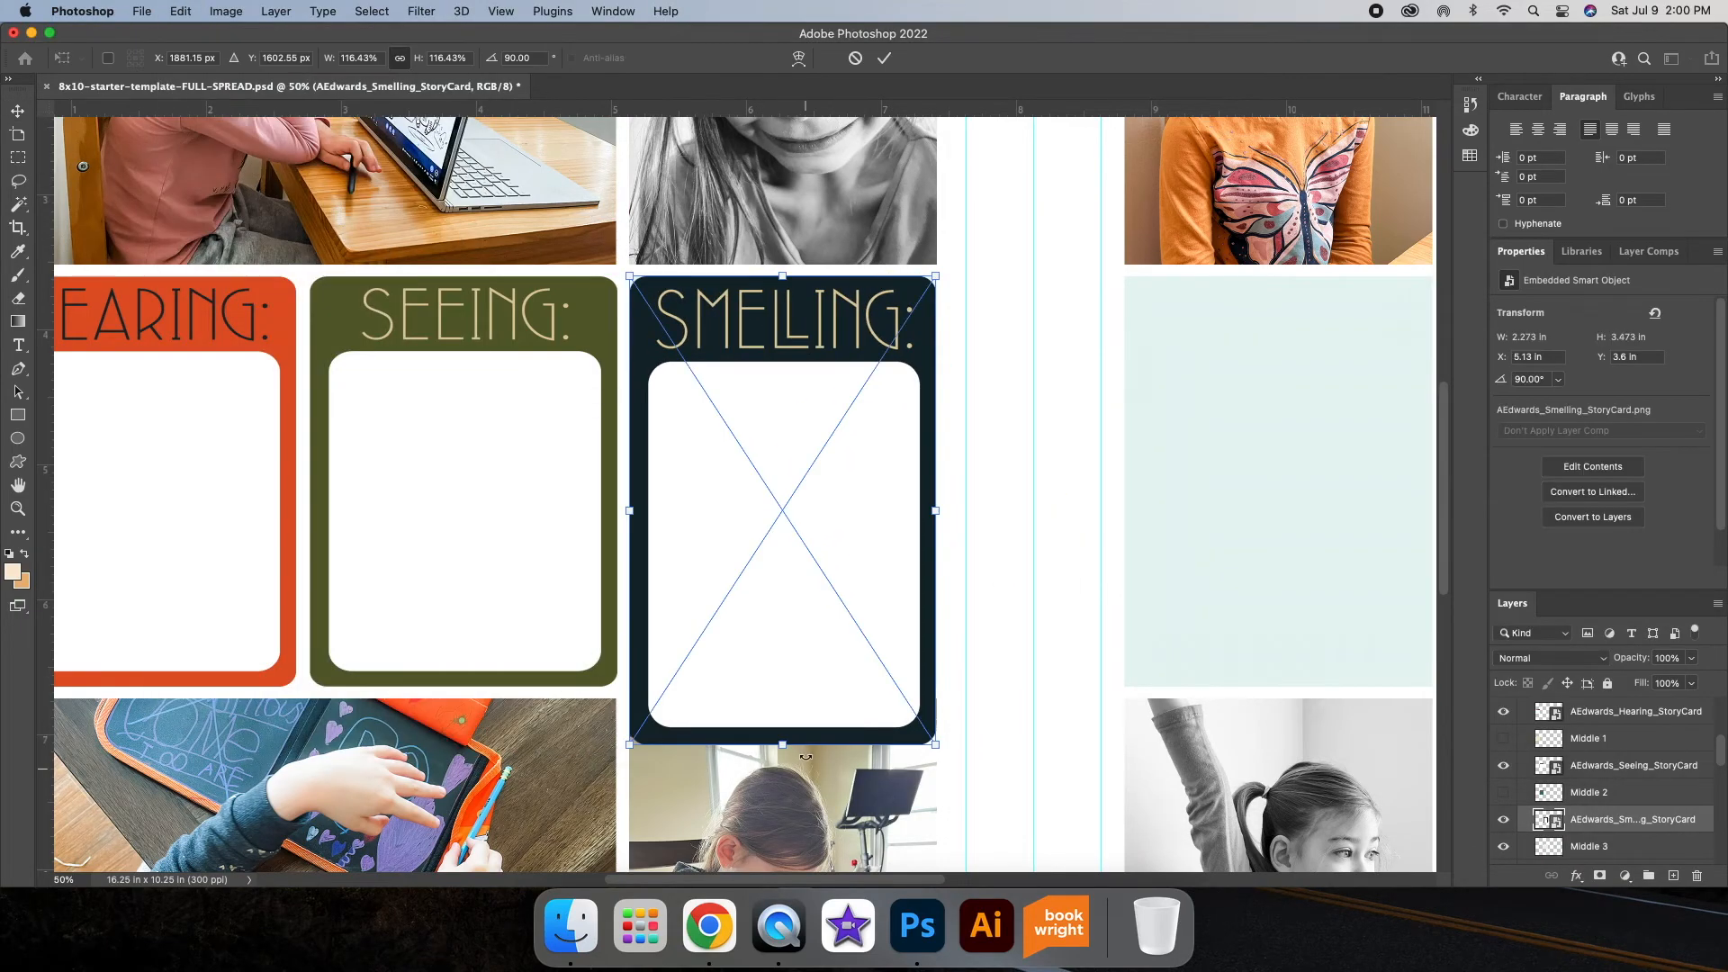
pyautogui.moveTo(782, 745); pyautogui.dragTo(780, 688)
pyautogui.press('Return')
pyautogui.click(1503, 846)
# Step: Place the Tasting story card over the right page's Middle 1 slot, rotated 90° clockwise and scaled to the slot's width
pyautogui.scroll(-3, 1628, 829)
pyautogui.hscroll(8, 862, 533)
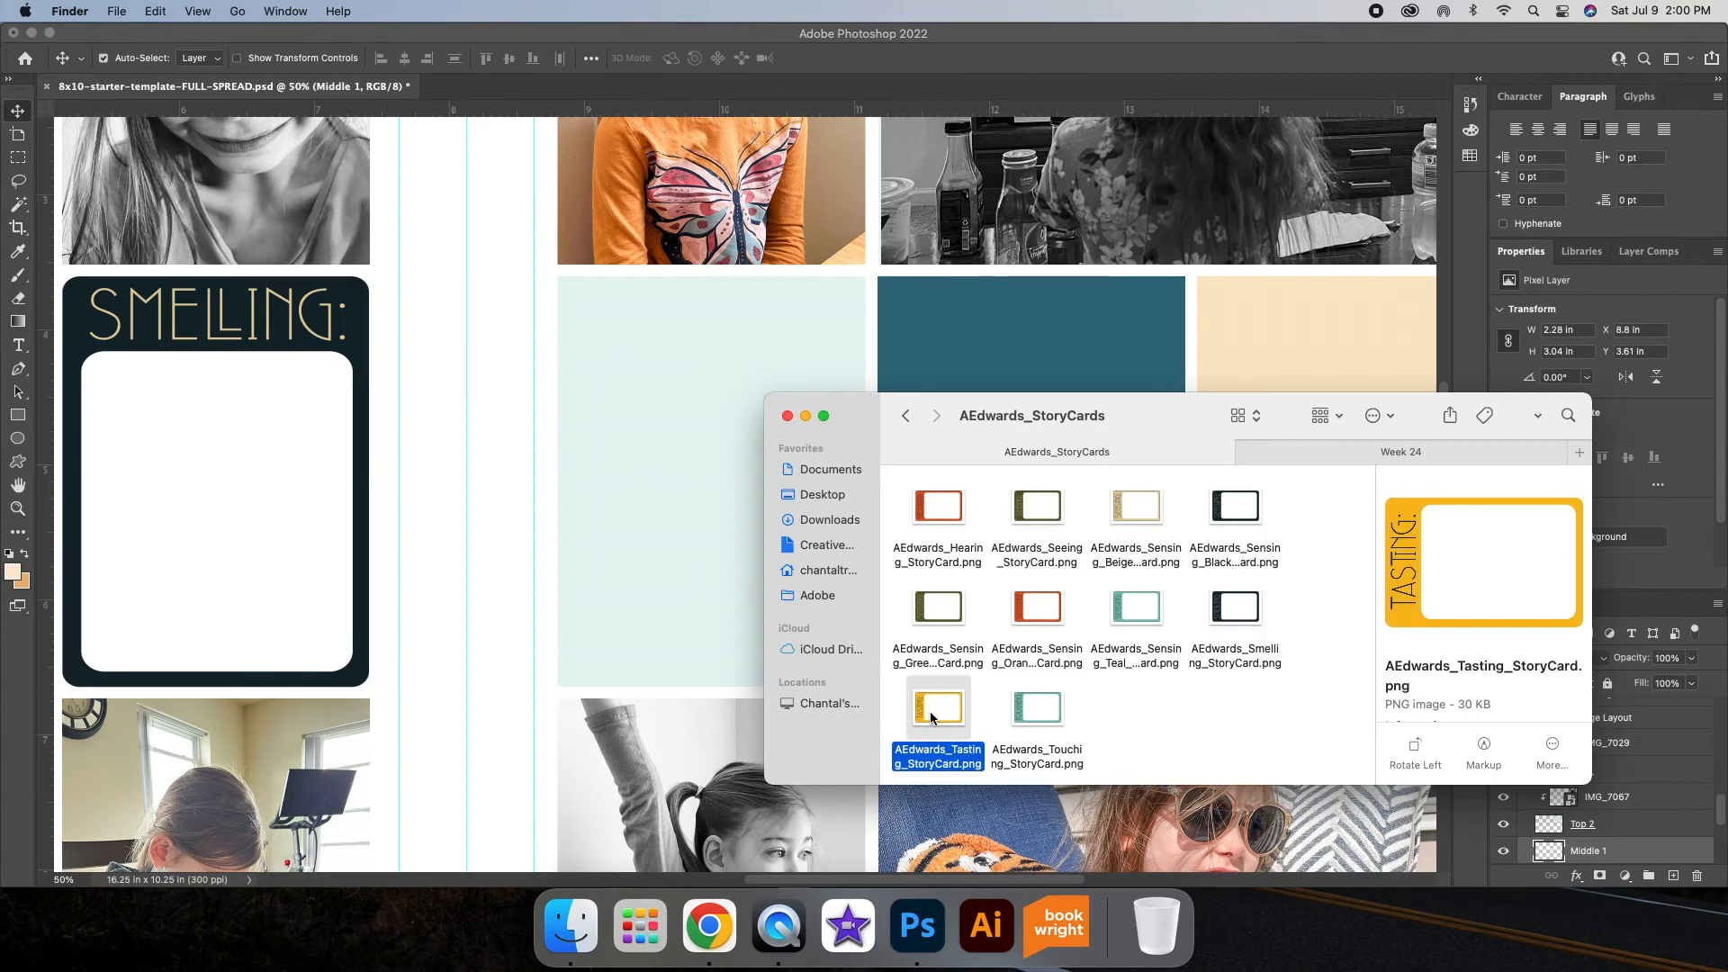
pyautogui.moveTo(937, 732); pyautogui.dragTo(741, 494)
pyautogui.moveTo(824, 627); pyautogui.dragTo(864, 405)
pyautogui.moveTo(821, 675); pyautogui.dragTo(887, 729)
pyautogui.click(884, 59)
# Step: Scale the Tasting story card's height alone to fit the Middle 1 slot, making it 2.273 × 3.043 in
pyautogui.click(180, 11)
pyautogui.moveTo(205, 405)
pyautogui.click(540, 434)
pyautogui.moveTo(711, 744); pyautogui.dragTo(713, 688)
pyautogui.click(884, 59)
# Step: Place the Touching story card over the right page's Middle 2 slot, rotated 90° clockwise and scaled to the slot's width
pyautogui.hscroll(8, 850, 576)
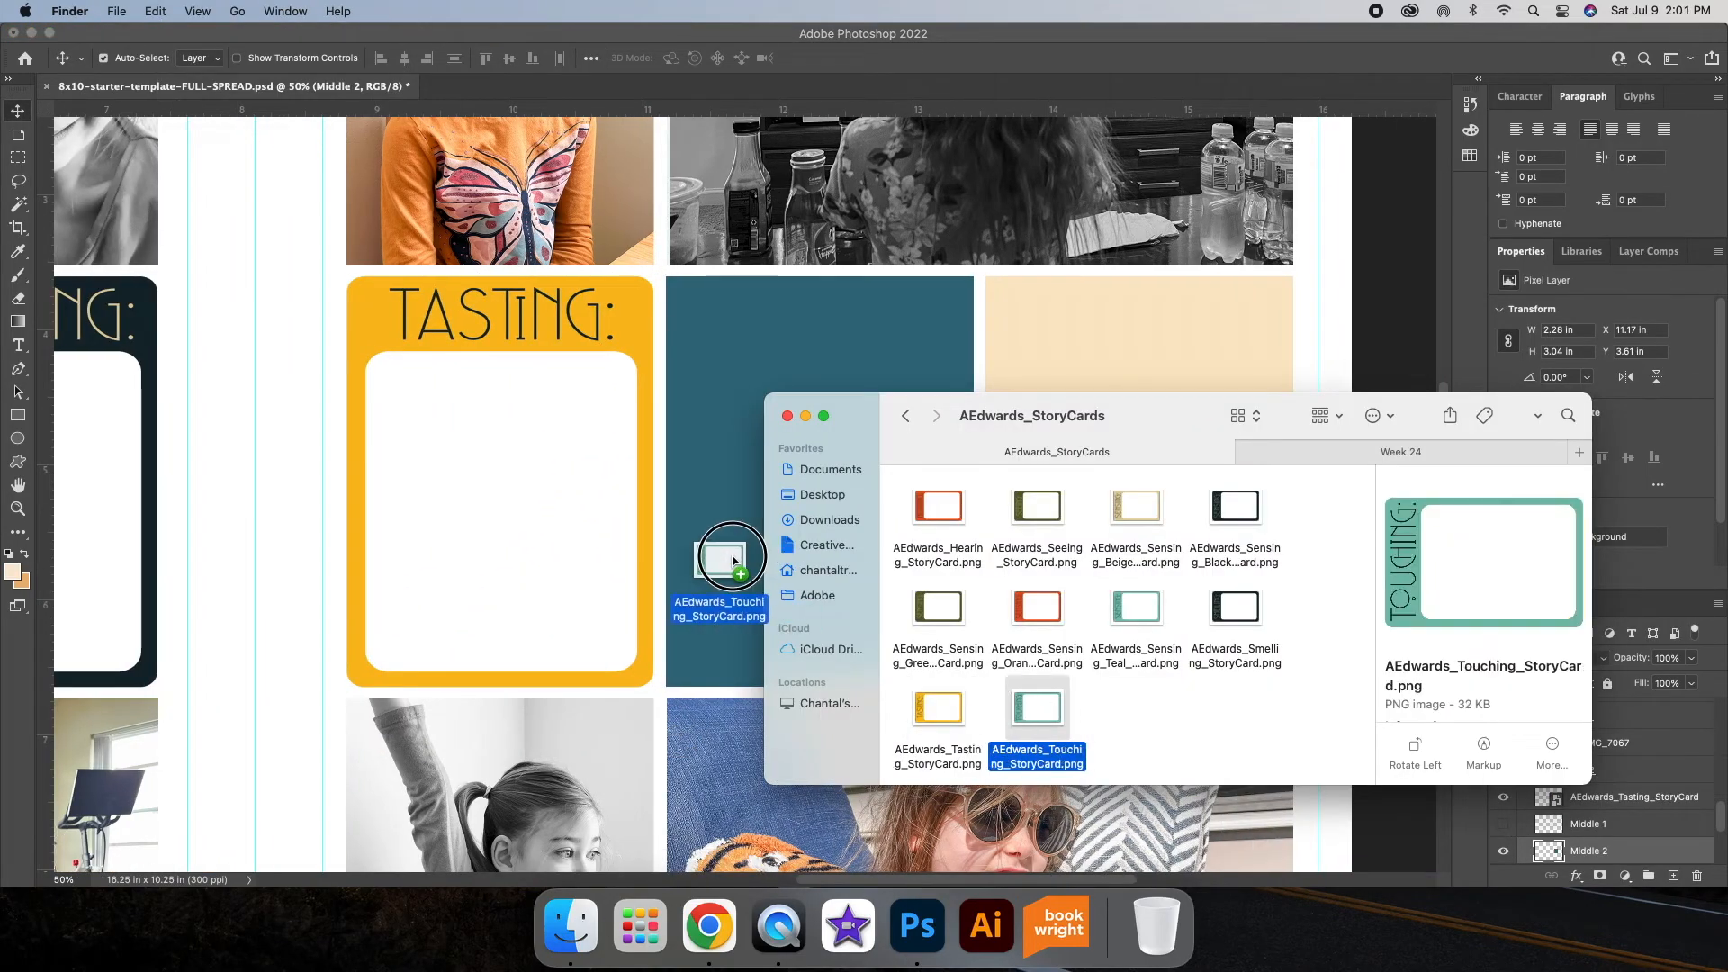
pyautogui.moveTo(732, 598); pyautogui.dragTo(738, 504)
pyautogui.rightClick(771, 339)
pyautogui.click(867, 609)
pyautogui.moveTo(855, 540); pyautogui.dragTo(802, 309)
pyautogui.moveTo(926, 684); pyautogui.dragTo(1017, 759)
# Step: Reduce the Touching story card's height alone to fit the Middle 2 slot and hide that slot's placeholder layer
pyautogui.moveTo(820, 746); pyautogui.dragTo(820, 686)
pyautogui.click(884, 58)
pyautogui.scroll(-2, 1588, 810)
pyautogui.click(1503, 815)
# Step: Examine the kit's journal card previews for a filler for the right page's Middle 3 slot
pyautogui.scroll(5, 1165, 629)
pyautogui.click(1130, 571)
pyautogui.click(570, 925)
pyautogui.click(908, 416)
pyautogui.click(907, 416)
pyautogui.doubleClick(1037, 506)
pyautogui.scroll(3, 961, 515)
pyautogui.click(942, 608)
pyautogui.click(1136, 507)
pyautogui.click(1231, 509)
pyautogui.click(1137, 609)
pyautogui.click(1233, 703)
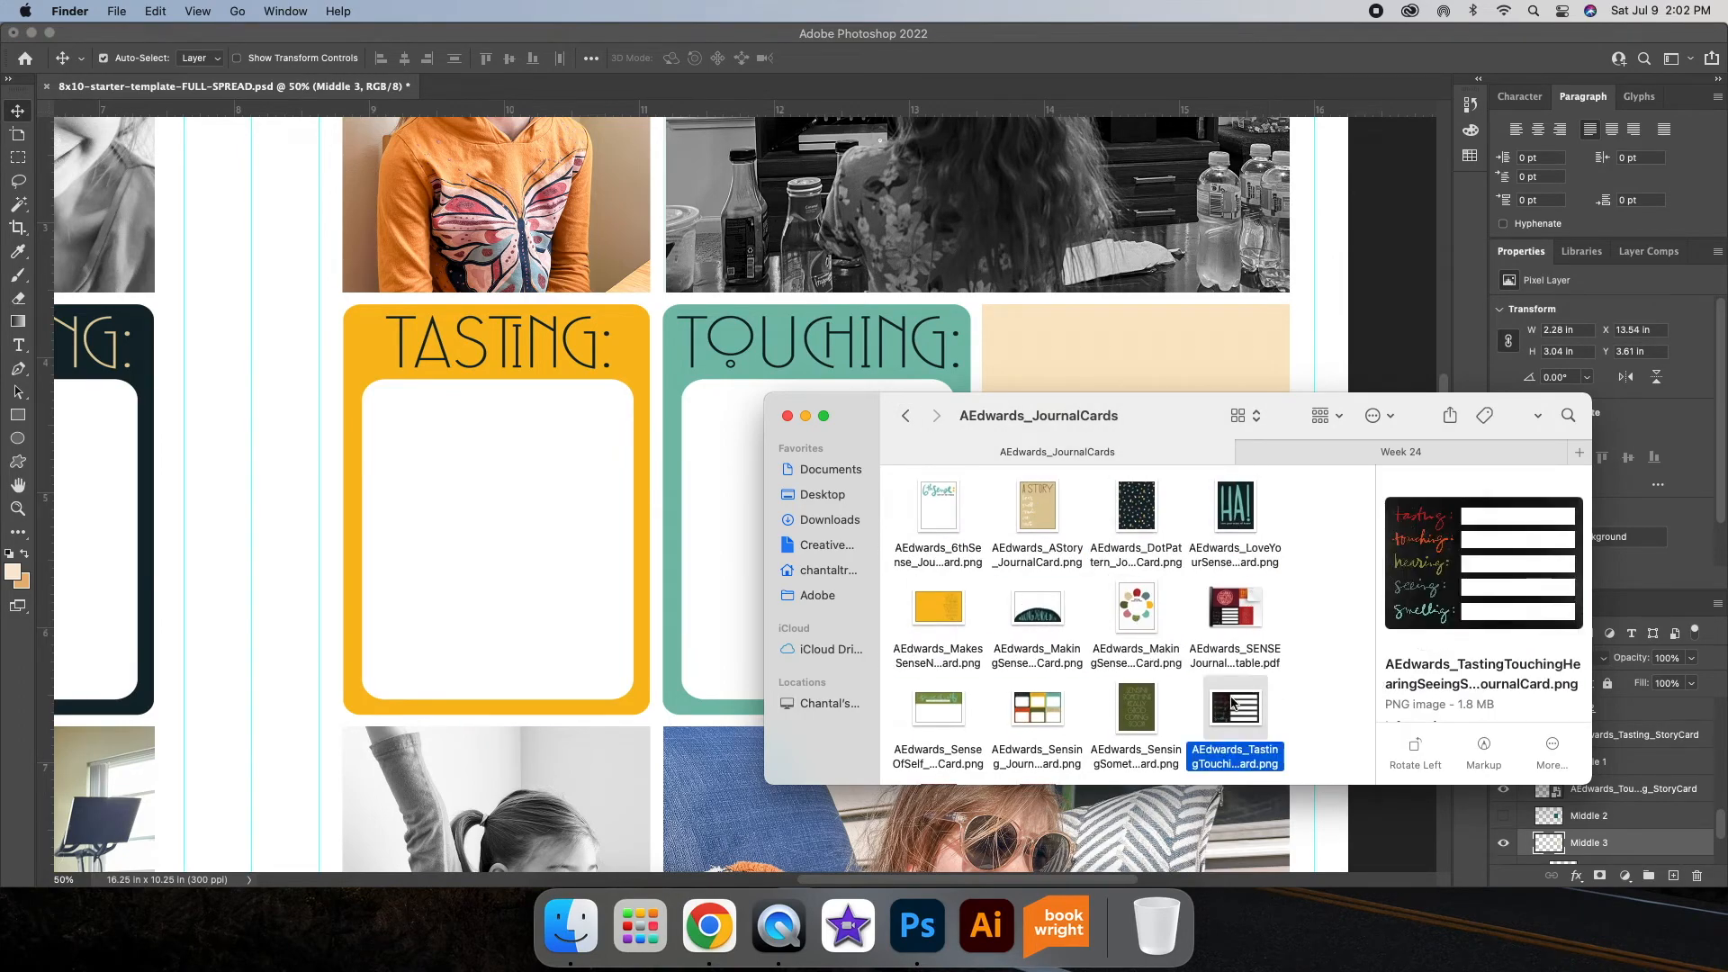
pyautogui.click(1137, 708)
pyautogui.scroll(-2, 1137, 707)
pyautogui.click(1147, 705)
pyautogui.click(1028, 621)
pyautogui.click(941, 709)
pyautogui.scroll(2, 995, 594)
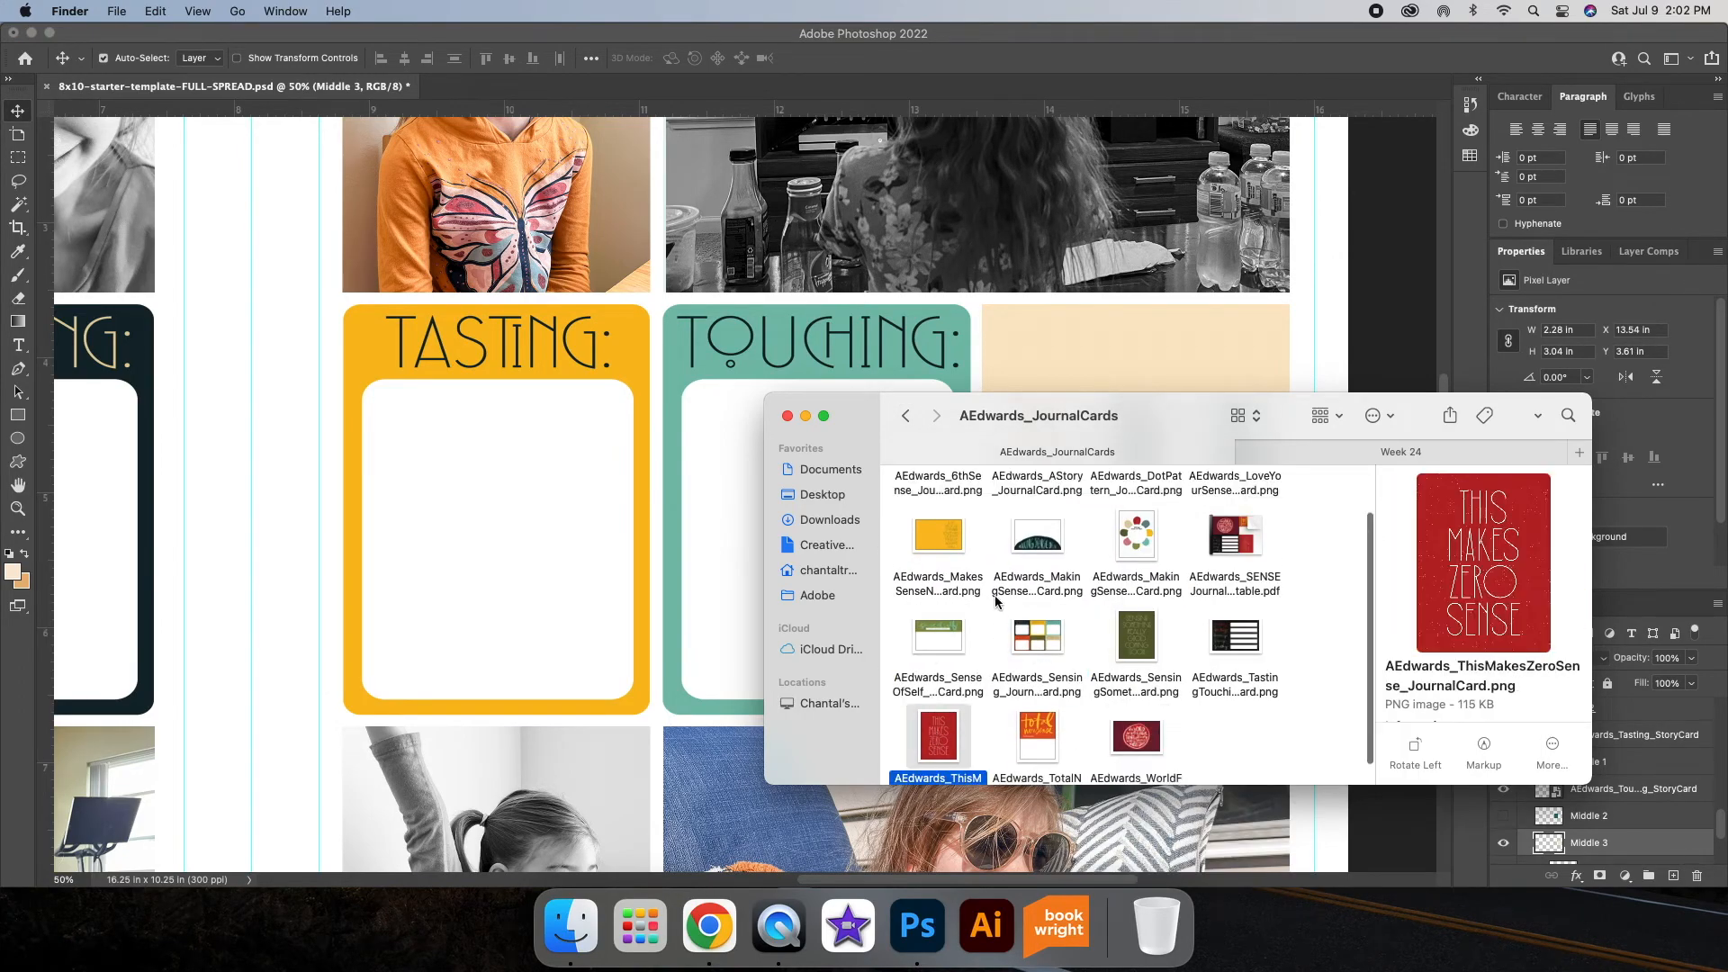
# Step: Place the SmallFlowerPattern_3.75x8.25Paper file from the kit's Papers folder into the spread
pyautogui.click(908, 416)
pyautogui.doubleClick(1215, 506)
pyautogui.click(1035, 509)
pyautogui.click(942, 508)
pyautogui.moveTo(942, 620); pyautogui.dragTo(1091, 353)
# Step: Scale the flower pattern paper to about 63% and position it to cover the right page's Middle 3 slot
pyautogui.hscroll(5, 1091, 352)
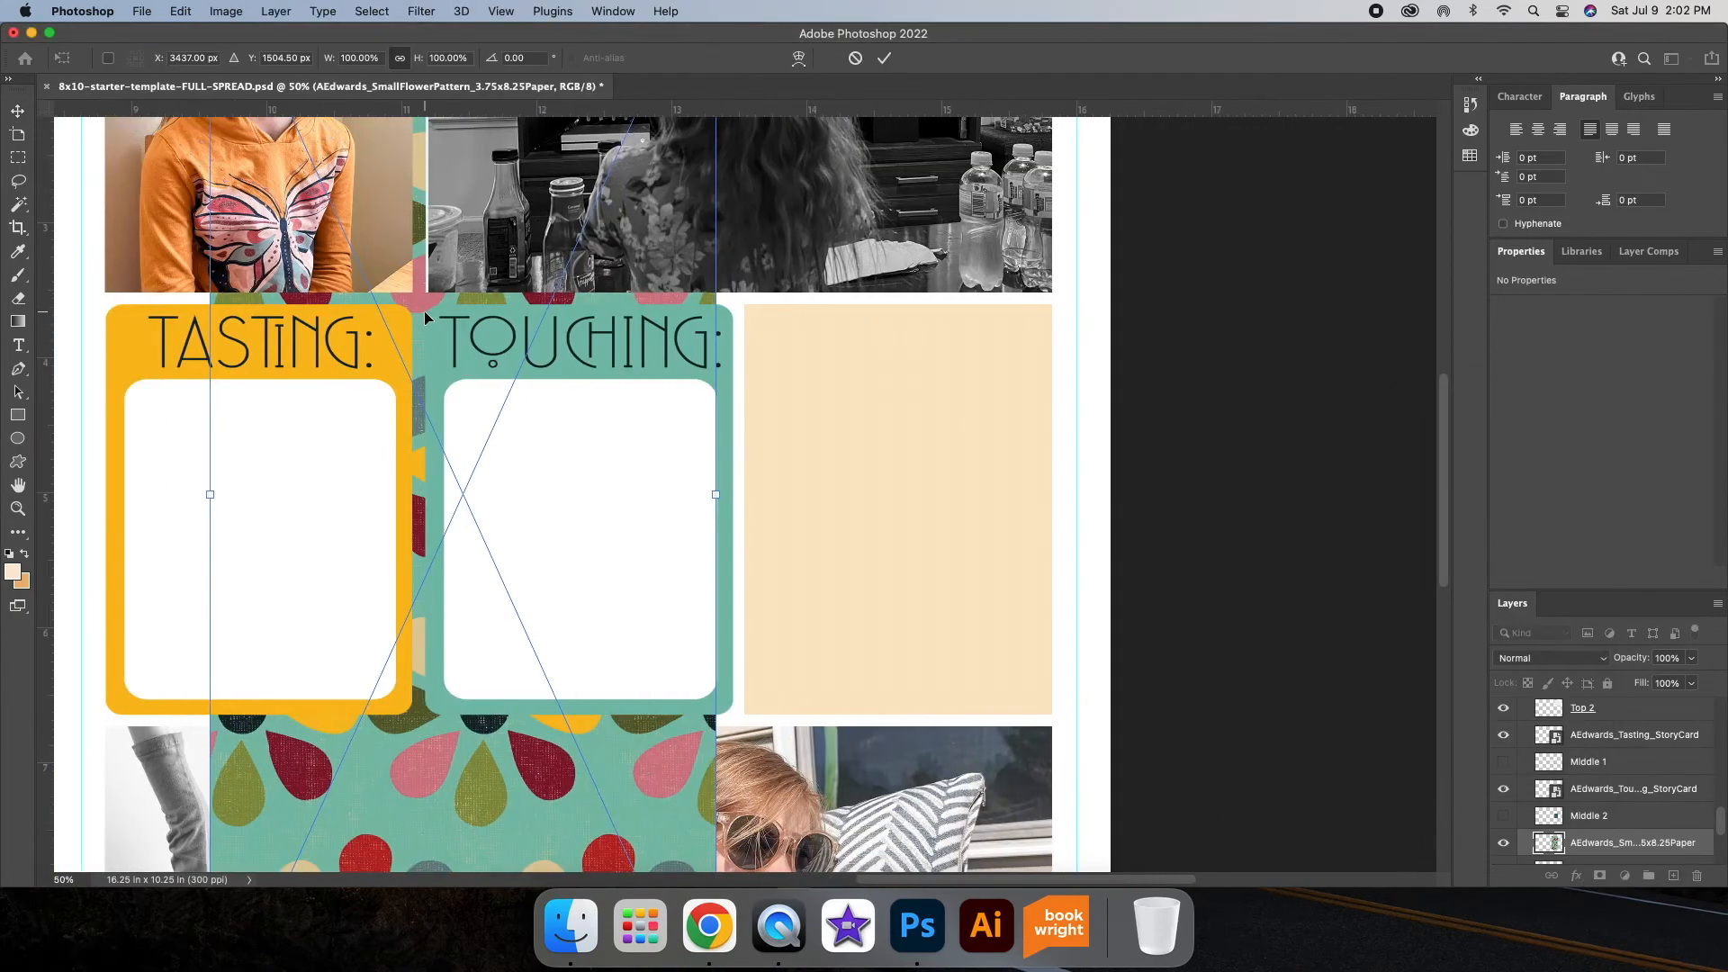
pyautogui.moveTo(499, 320); pyautogui.dragTo(1034, 490)
pyautogui.scroll(2, 1034, 490)
pyautogui.moveTo(1251, 211); pyautogui.dragTo(965, 576)
pyautogui.moveTo(909, 685); pyautogui.dragTo(903, 478)
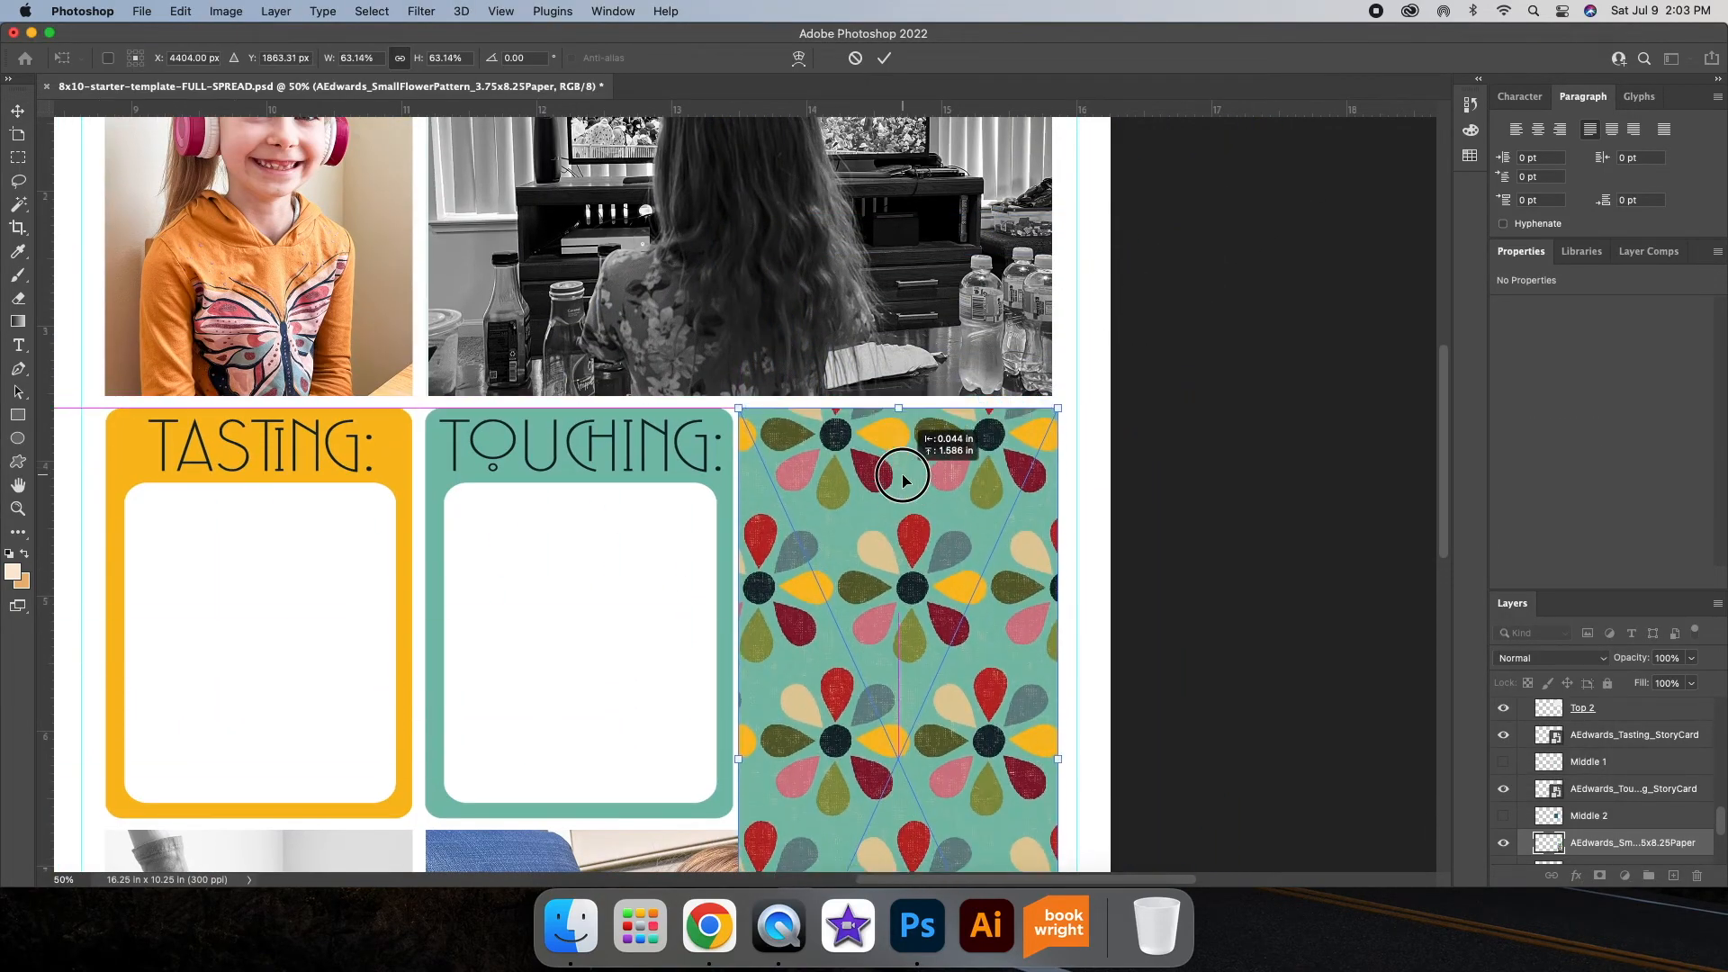
pyautogui.press('Return')
# Step: Clip the flower pattern paper to the right page's Middle 3 slot with a clipping mask
pyautogui.rightClick(1618, 758)
pyautogui.click(1570, 802)
pyautogui.click(180, 12)
pyautogui.click(194, 33)
pyautogui.rightClick(1687, 756)
pyautogui.click(1571, 764)
# Step: Merge the flower pattern paper and its Middle 3 clipping slot into a single layer
pyautogui.hscroll(-5, 1068, 610)
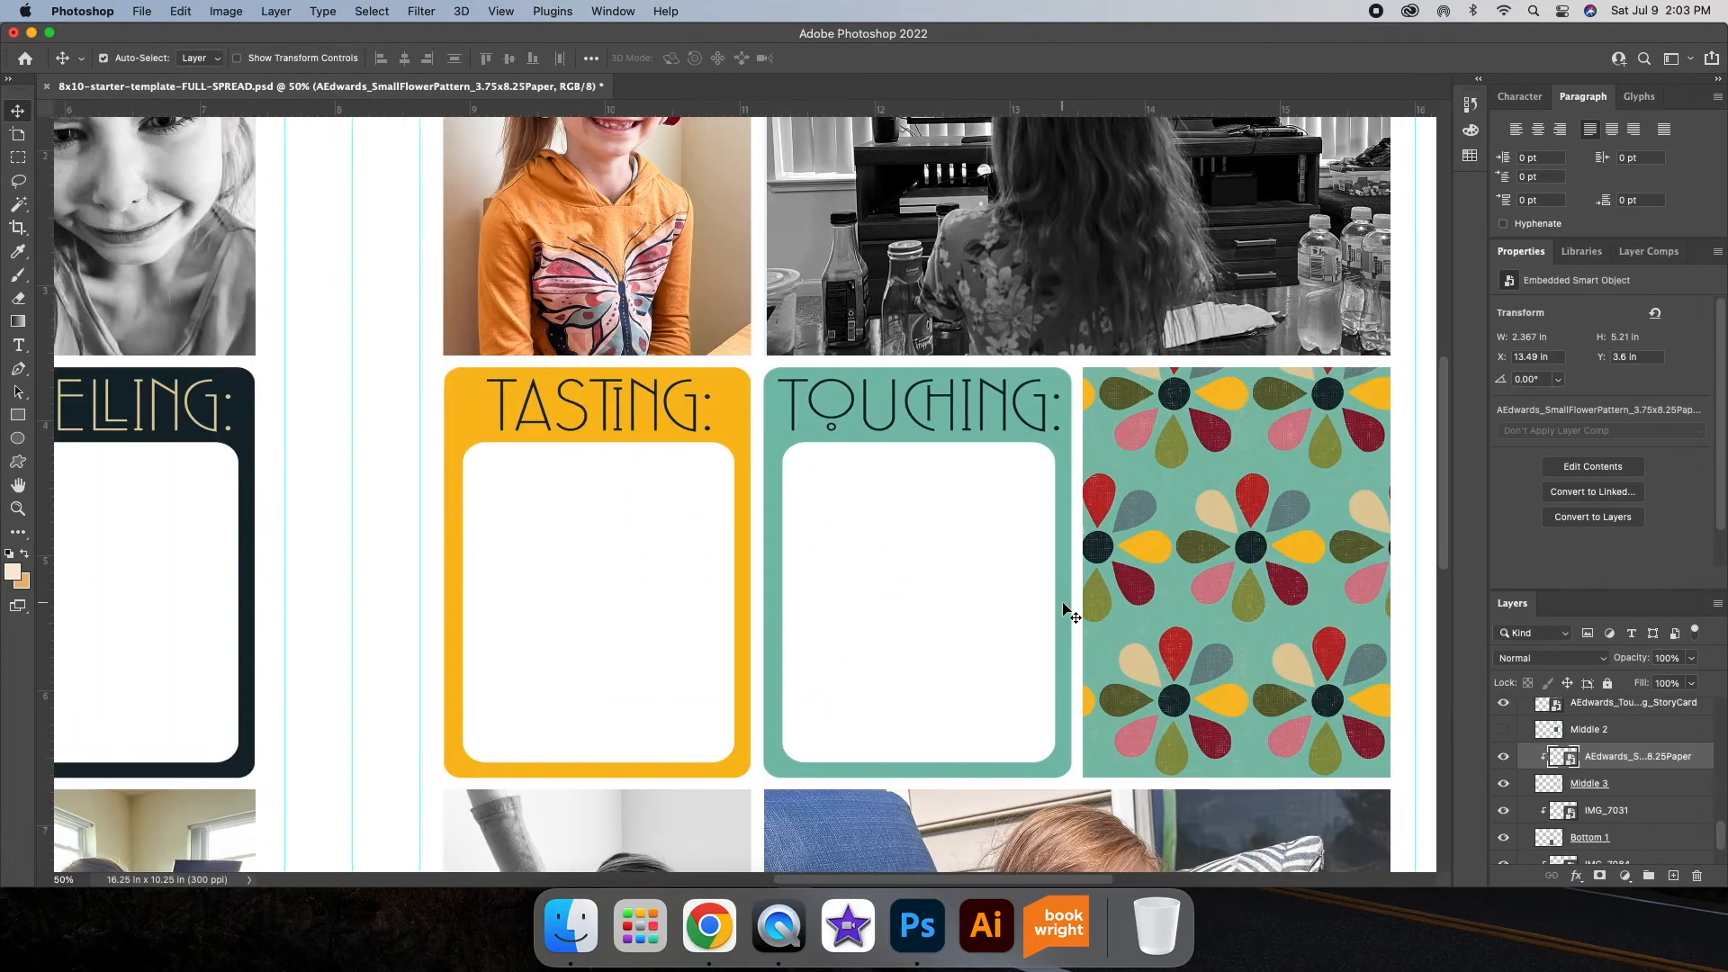
pyautogui.press('super+minus')
pyautogui.press('super+minus')
pyautogui.press('super+minus')
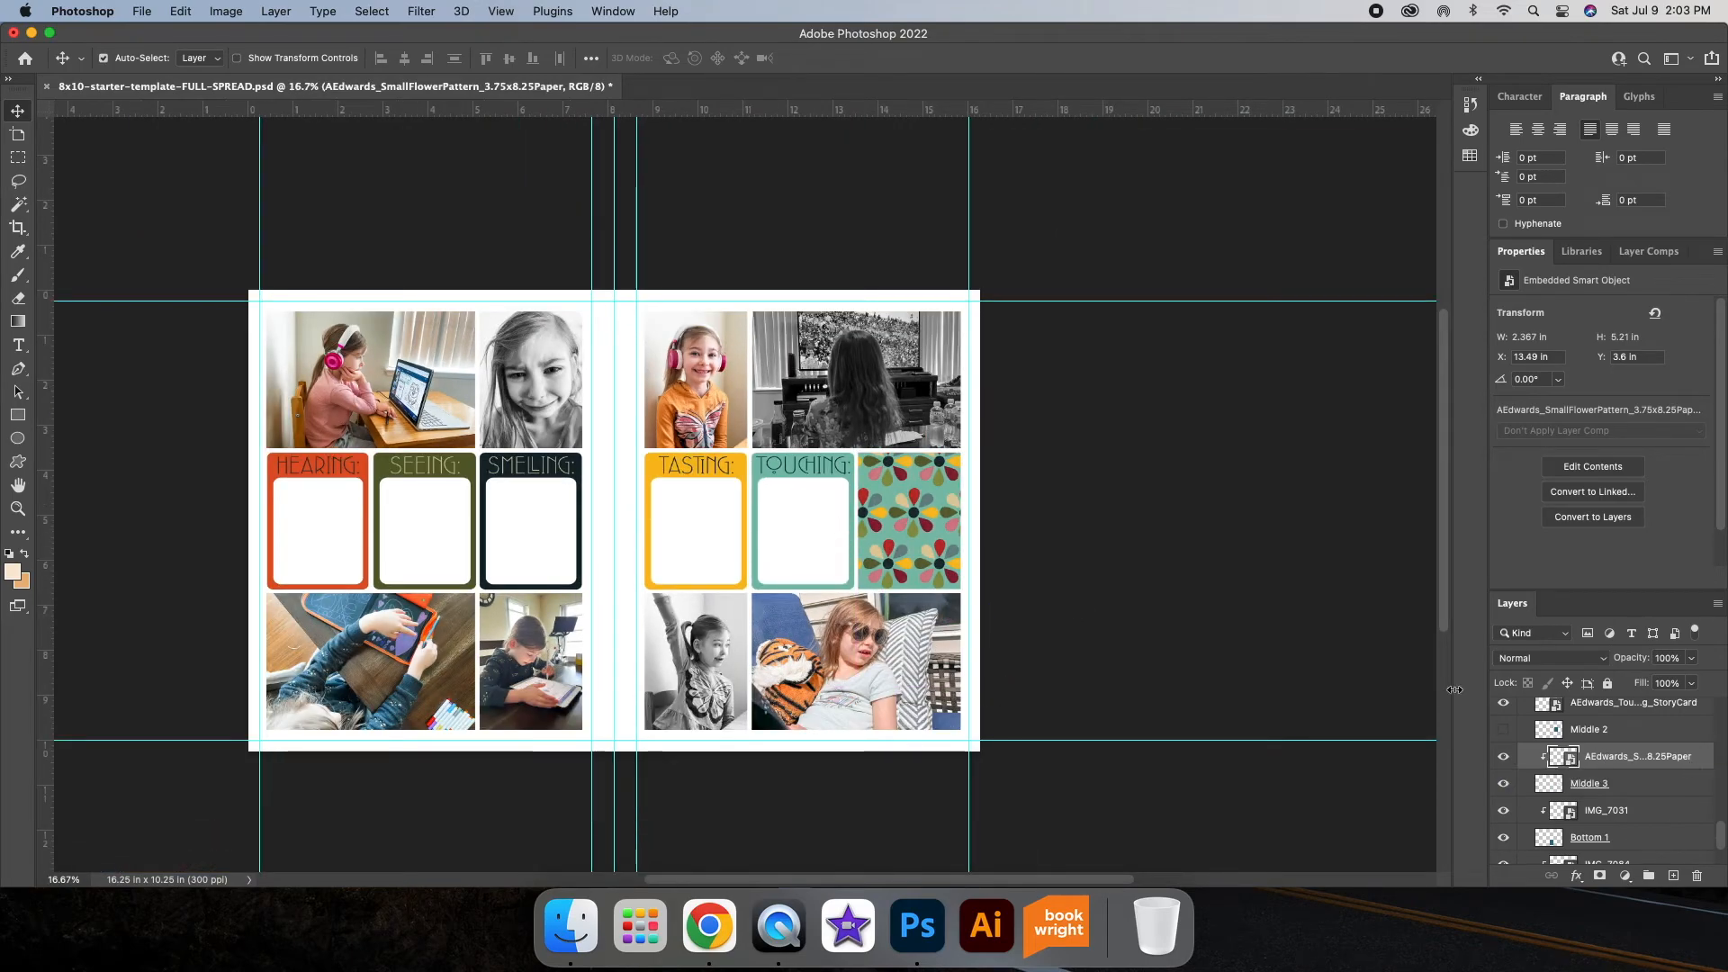
pyautogui.rightClick(1660, 762)
pyautogui.click(1570, 764)
pyautogui.moveTo(922, 521)
pyautogui.mouseDown()
pyautogui.moveTo(440, 525)
pyautogui.moveTo(922, 522)
pyautogui.mouseUp()
pyautogui.rightClick(1655, 762)
pyautogui.click(1569, 764)
pyautogui.keyDown('shift'); pyautogui.click(1644, 783); pyautogui.keyUp('shift')
pyautogui.rightClick(1646, 783)
pyautogui.click(1566, 754)
# Step: Swap the Hearing card with the flower paper, putting the card in the right page's third middle slot and the paper in the left page's first
pyautogui.click(302, 468)
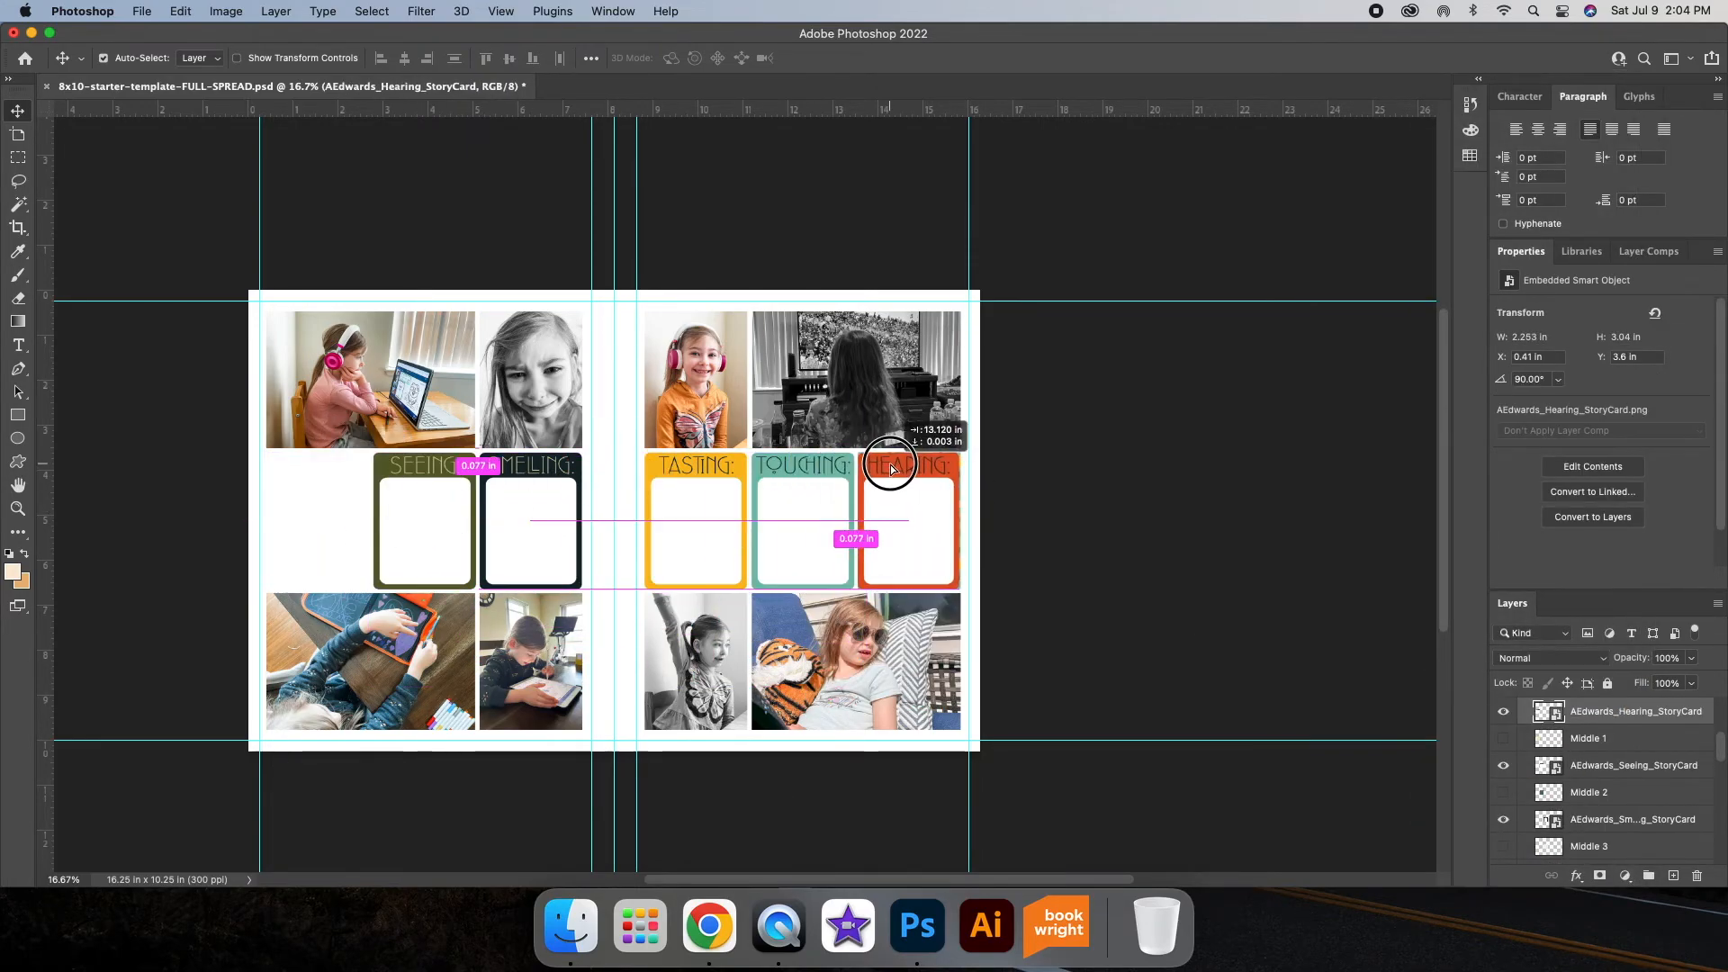
pyautogui.click(1632, 824)
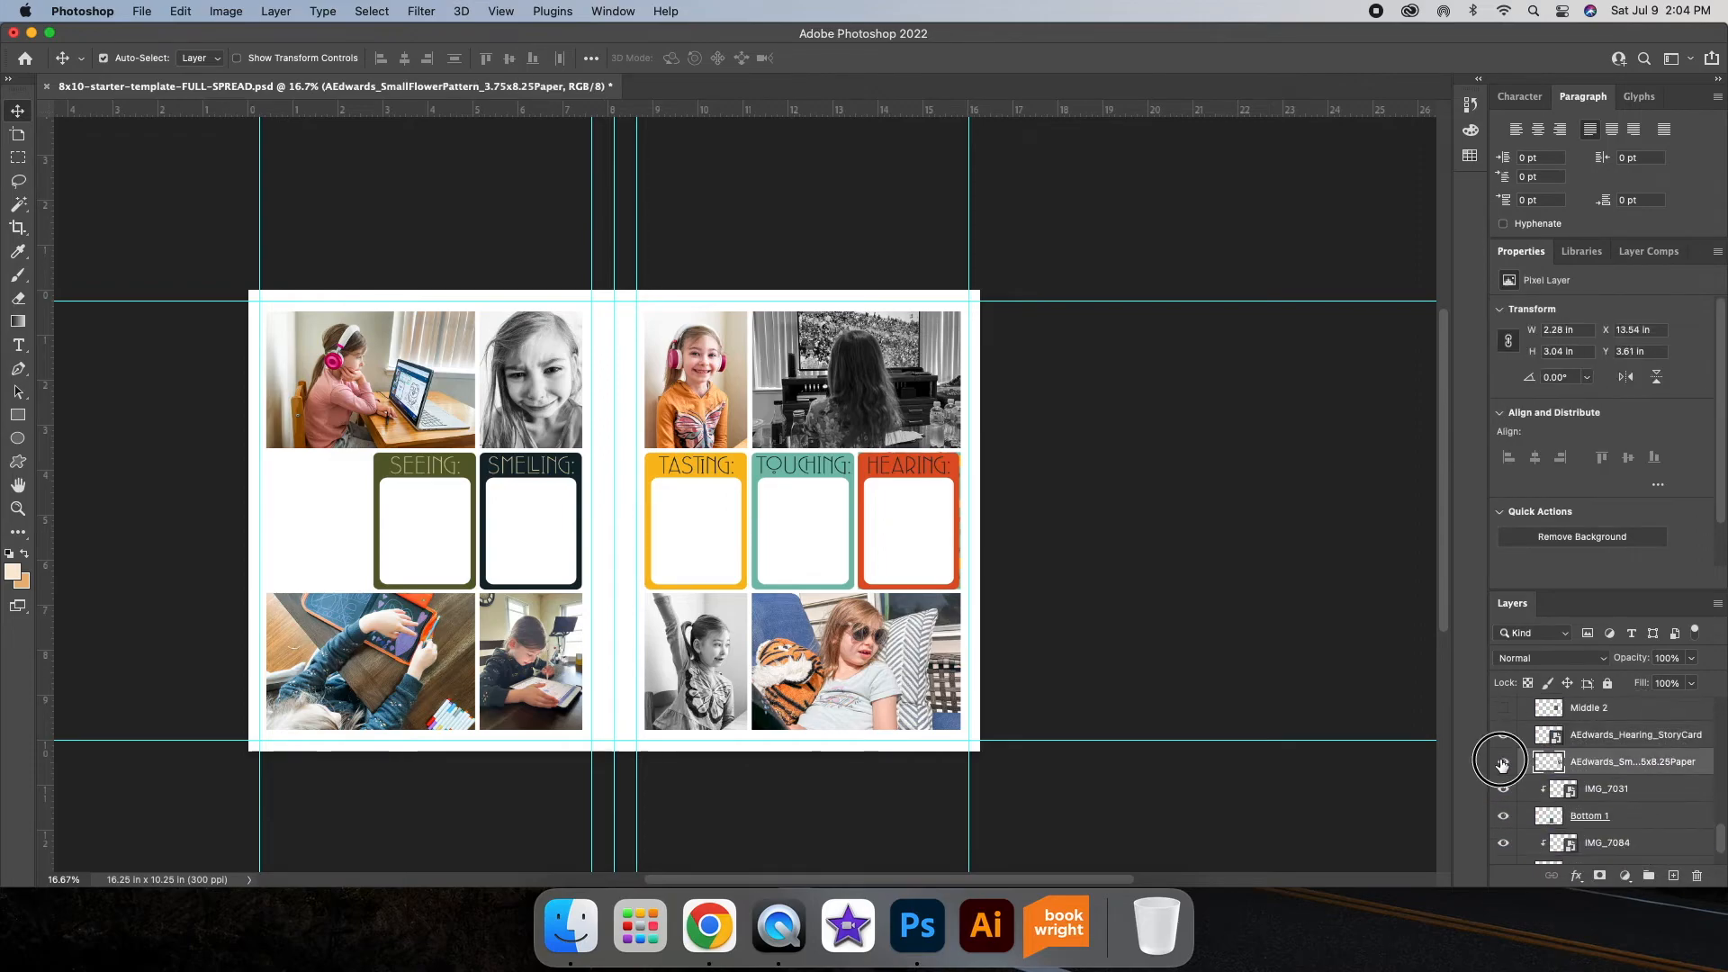
pyautogui.press('super+equal')
pyautogui.moveTo(398, 432); pyautogui.dragTo(635, 477)
# Step: Rearrange the story cards: Tasting to the left page's third middle slot, Seeing to the right page's first, Smelling to the left page's second
pyautogui.hscroll(10, 996, 513)
pyautogui.moveTo(996, 378); pyautogui.dragTo(693, 349)
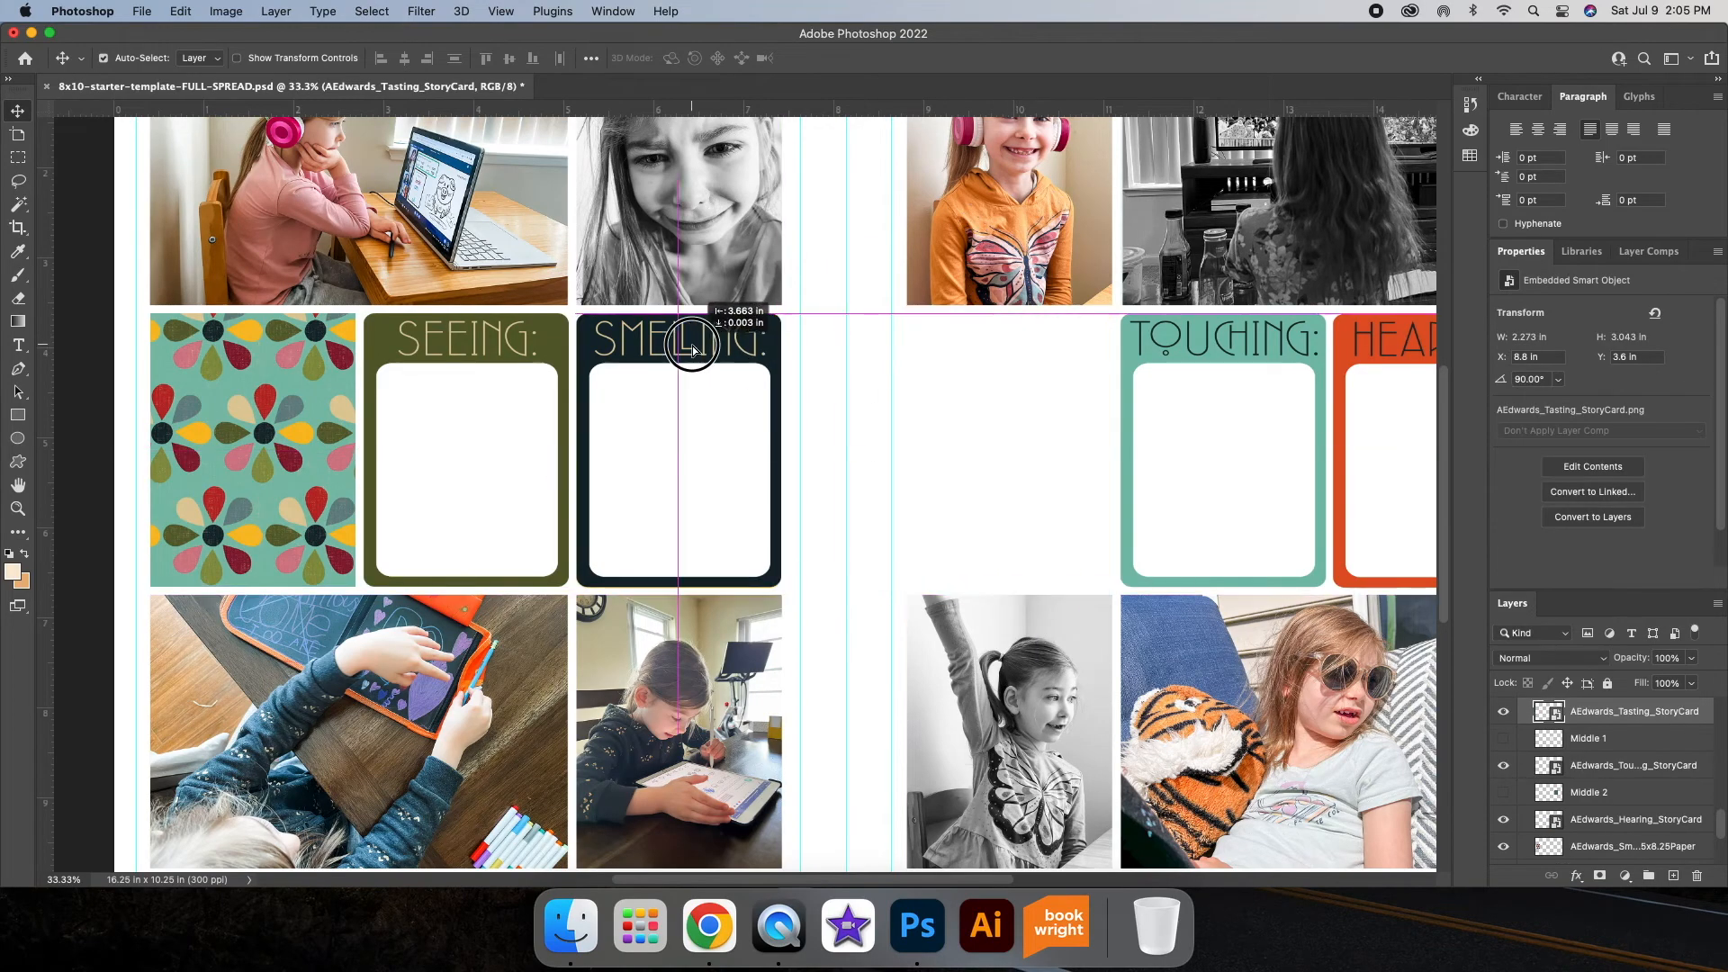
pyautogui.moveTo(494, 341); pyautogui.dragTo(1033, 343)
pyautogui.moveTo(711, 349); pyautogui.dragTo(499, 350)
# Step: Move Layer 1 above Bordered Page Left and place the Heart Eyes plastic phrase over the right page's sunglasses photo
pyautogui.hscroll(10, 894, 433)
pyautogui.hscroll(-10, 895, 433)
pyautogui.scroll(10, 1618, 722)
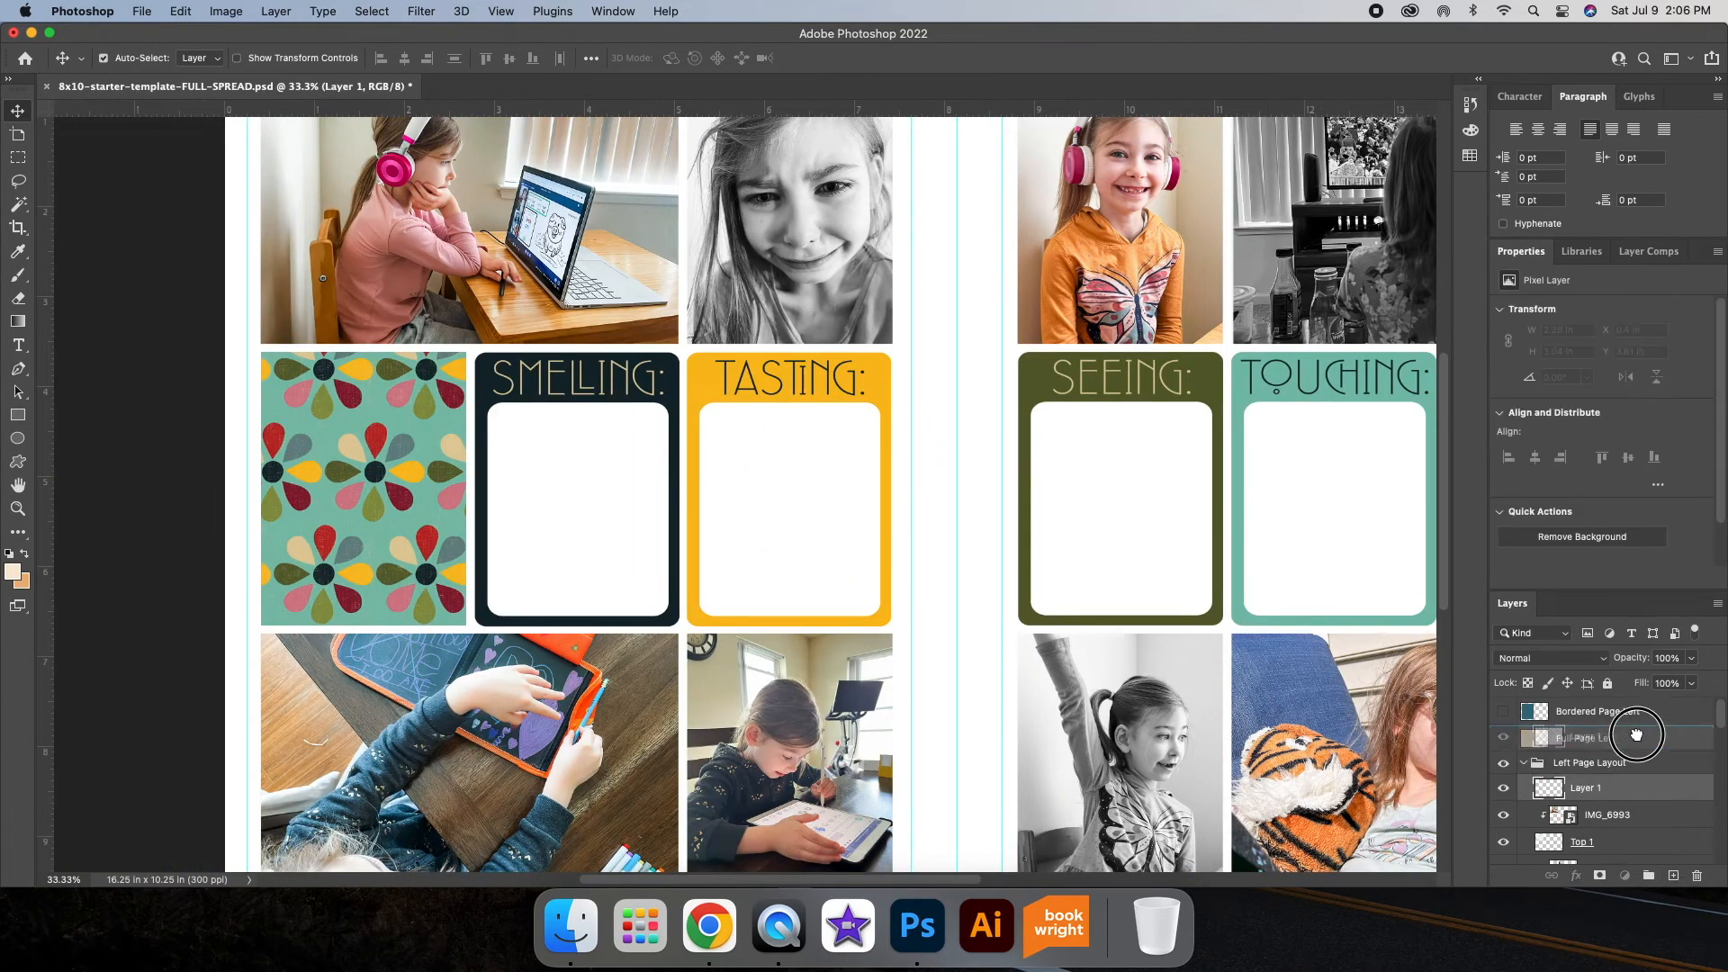
pyautogui.moveTo(1638, 744); pyautogui.dragTo(1638, 743)
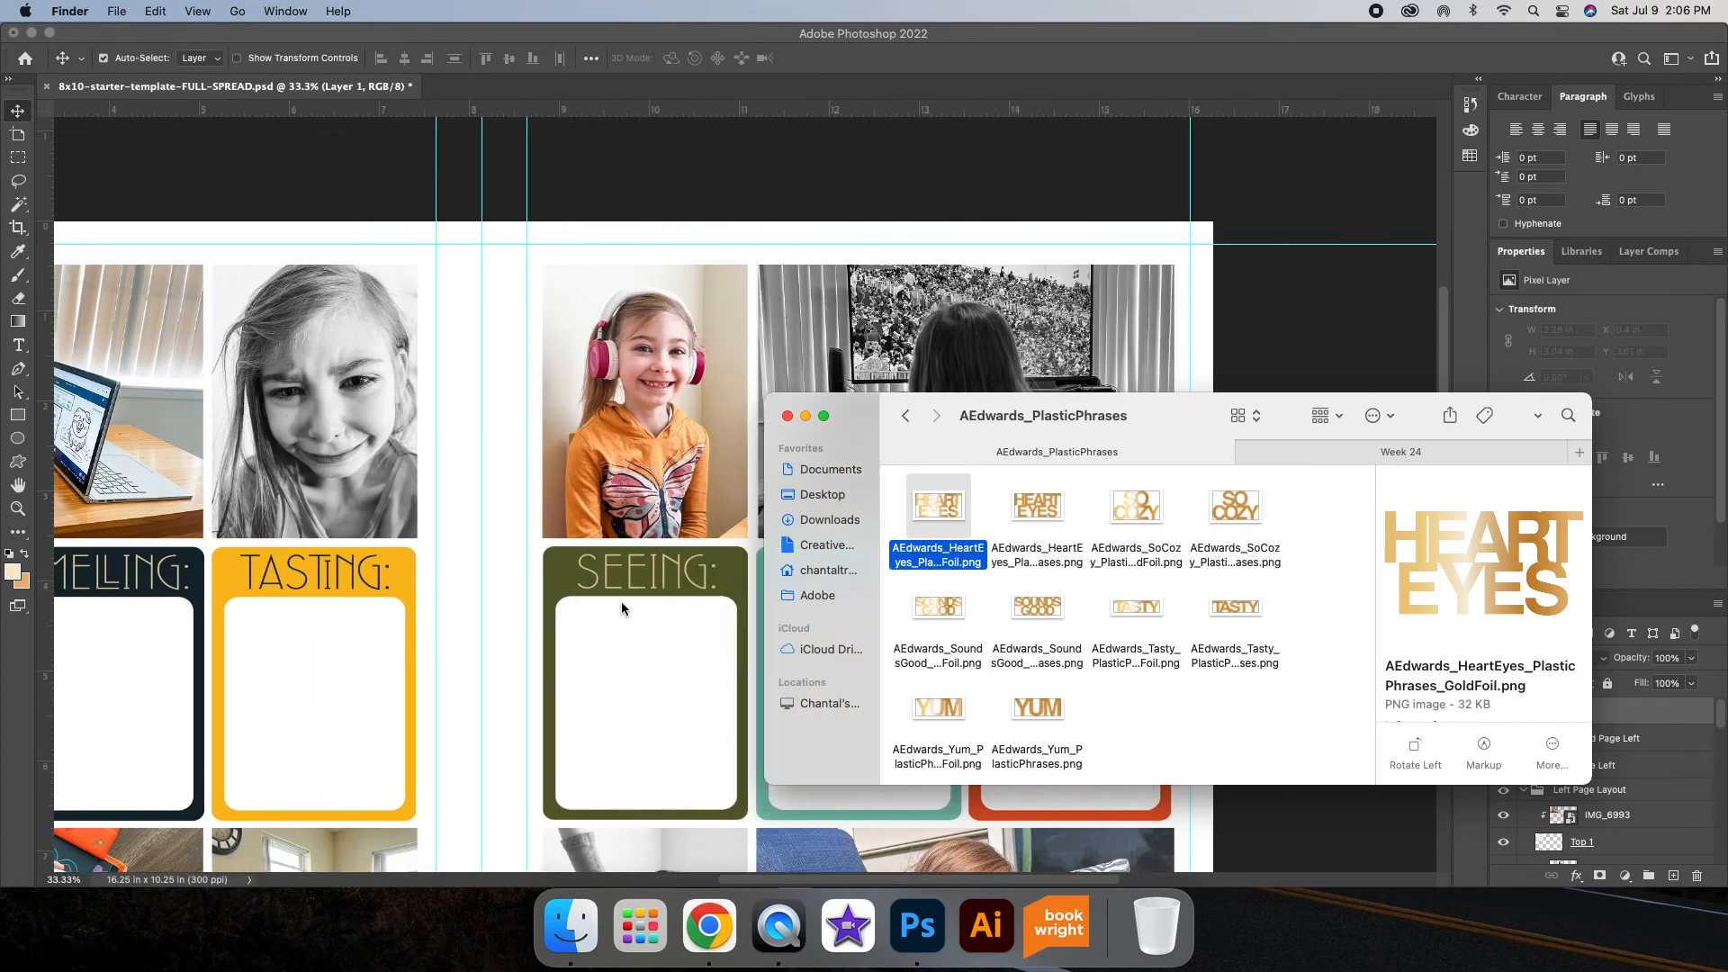
pyautogui.scroll(-8, 621, 609)
pyautogui.hscroll(3, 621, 608)
pyautogui.moveTo(1037, 507); pyautogui.dragTo(585, 491)
pyautogui.moveTo(596, 465); pyautogui.dragTo(968, 714)
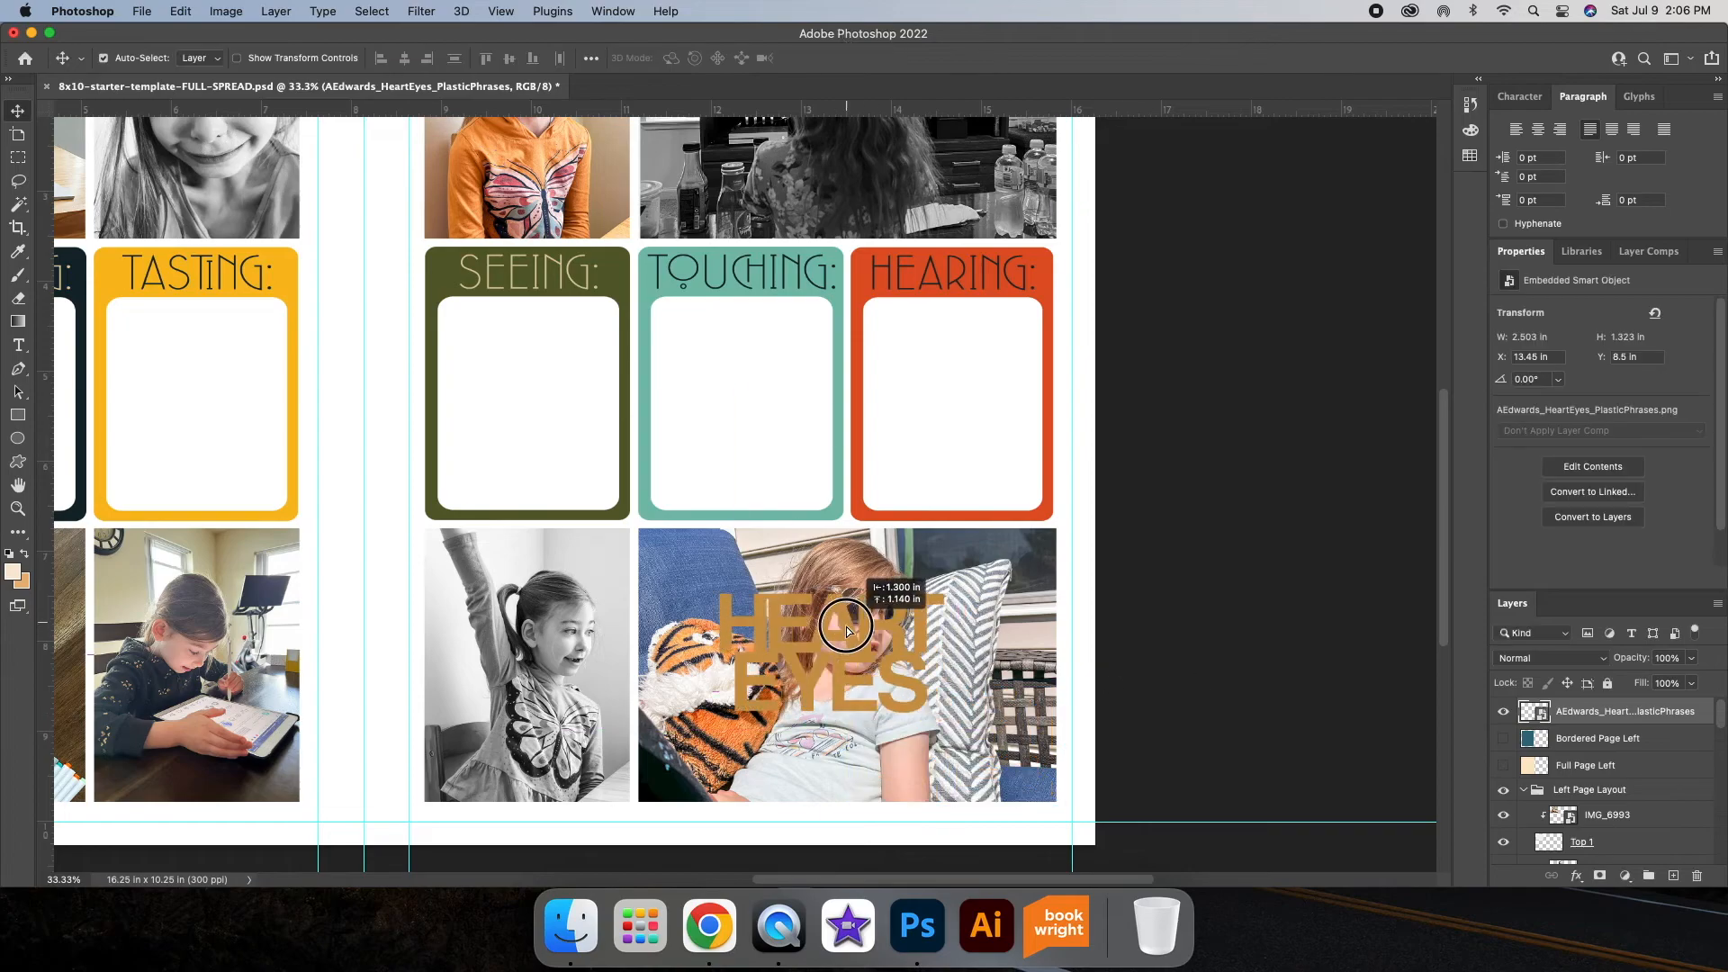
# Step: Try the Heart Eyes phrase on the television photo with a white Color Overlay
pyautogui.moveTo(910, 455); pyautogui.dragTo(994, 432)
pyautogui.scroll(5, 994, 432)
pyautogui.hscroll(-2, 994, 432)
pyautogui.rightClick(1698, 711)
pyautogui.click(1700, 710)
pyautogui.doubleClick(1700, 709)
pyautogui.click(1050, 610)
pyautogui.click(1419, 432)
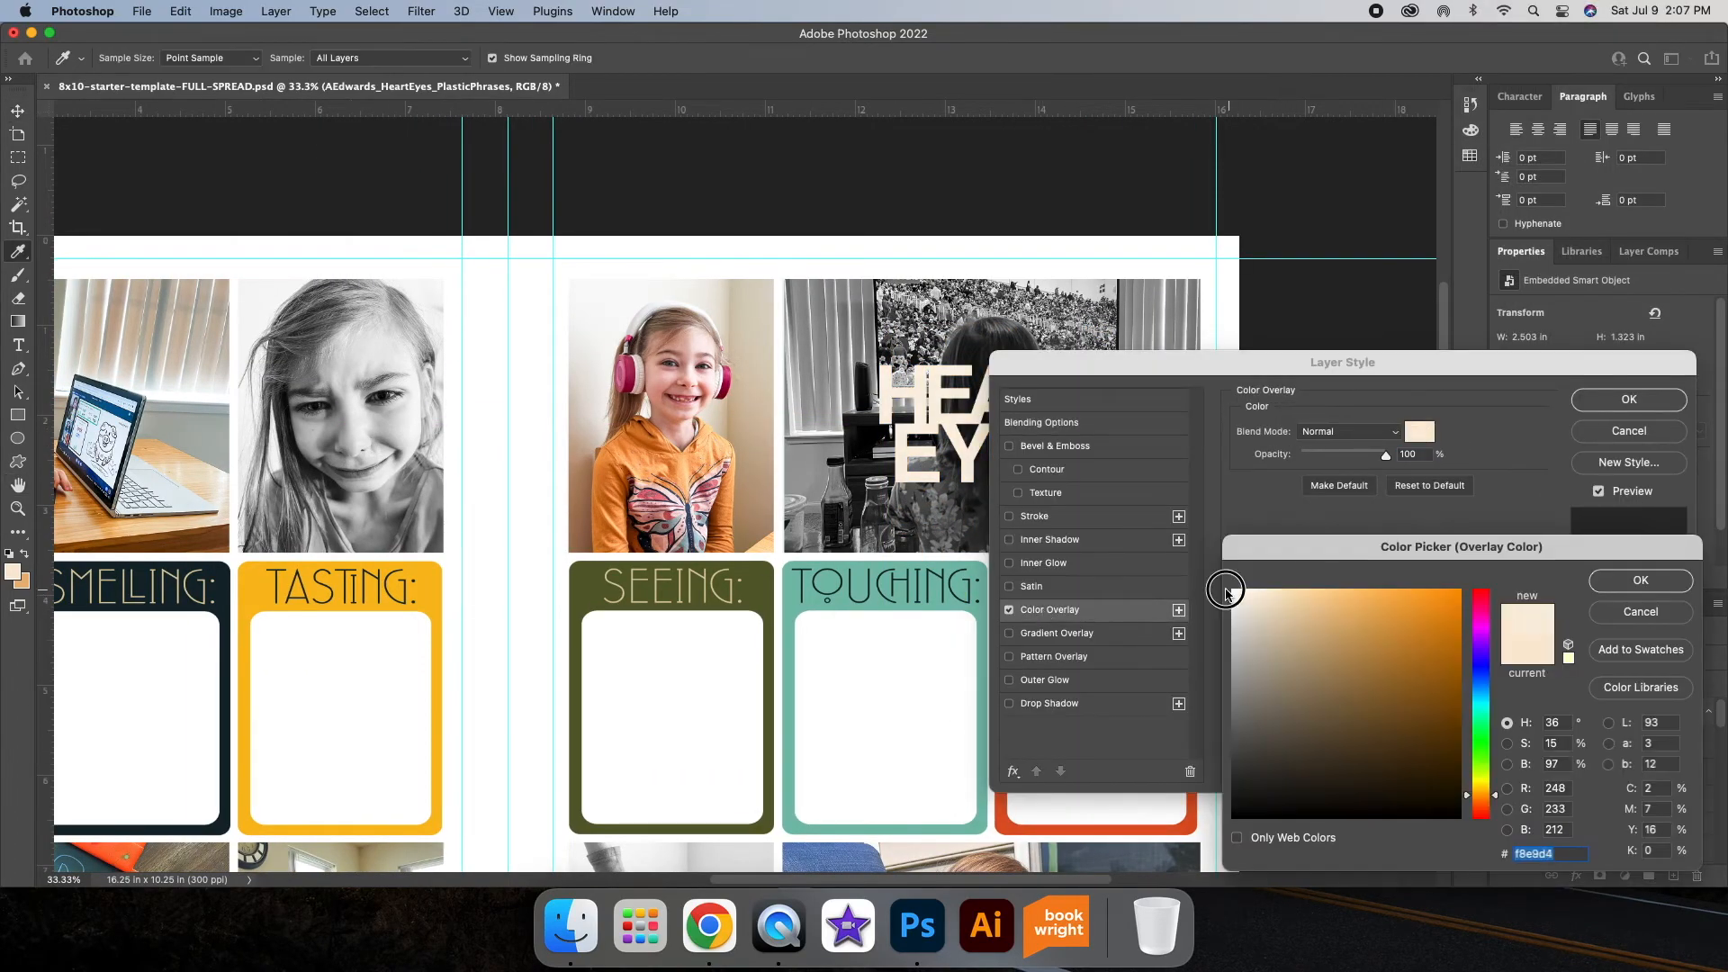
pyautogui.press('Return')
pyautogui.press('Return')
# Step: Delete the Heart Eyes phrase layer from the spread
pyautogui.hscroll(-3, 1082, 414)
pyautogui.scroll(-2, 1081, 414)
pyautogui.press('Delete')
# Step: Browse the Sense digital story kit's folders and preview their pieces for a decoration to add to the spread
pyautogui.hscroll(-4, 1082, 414)
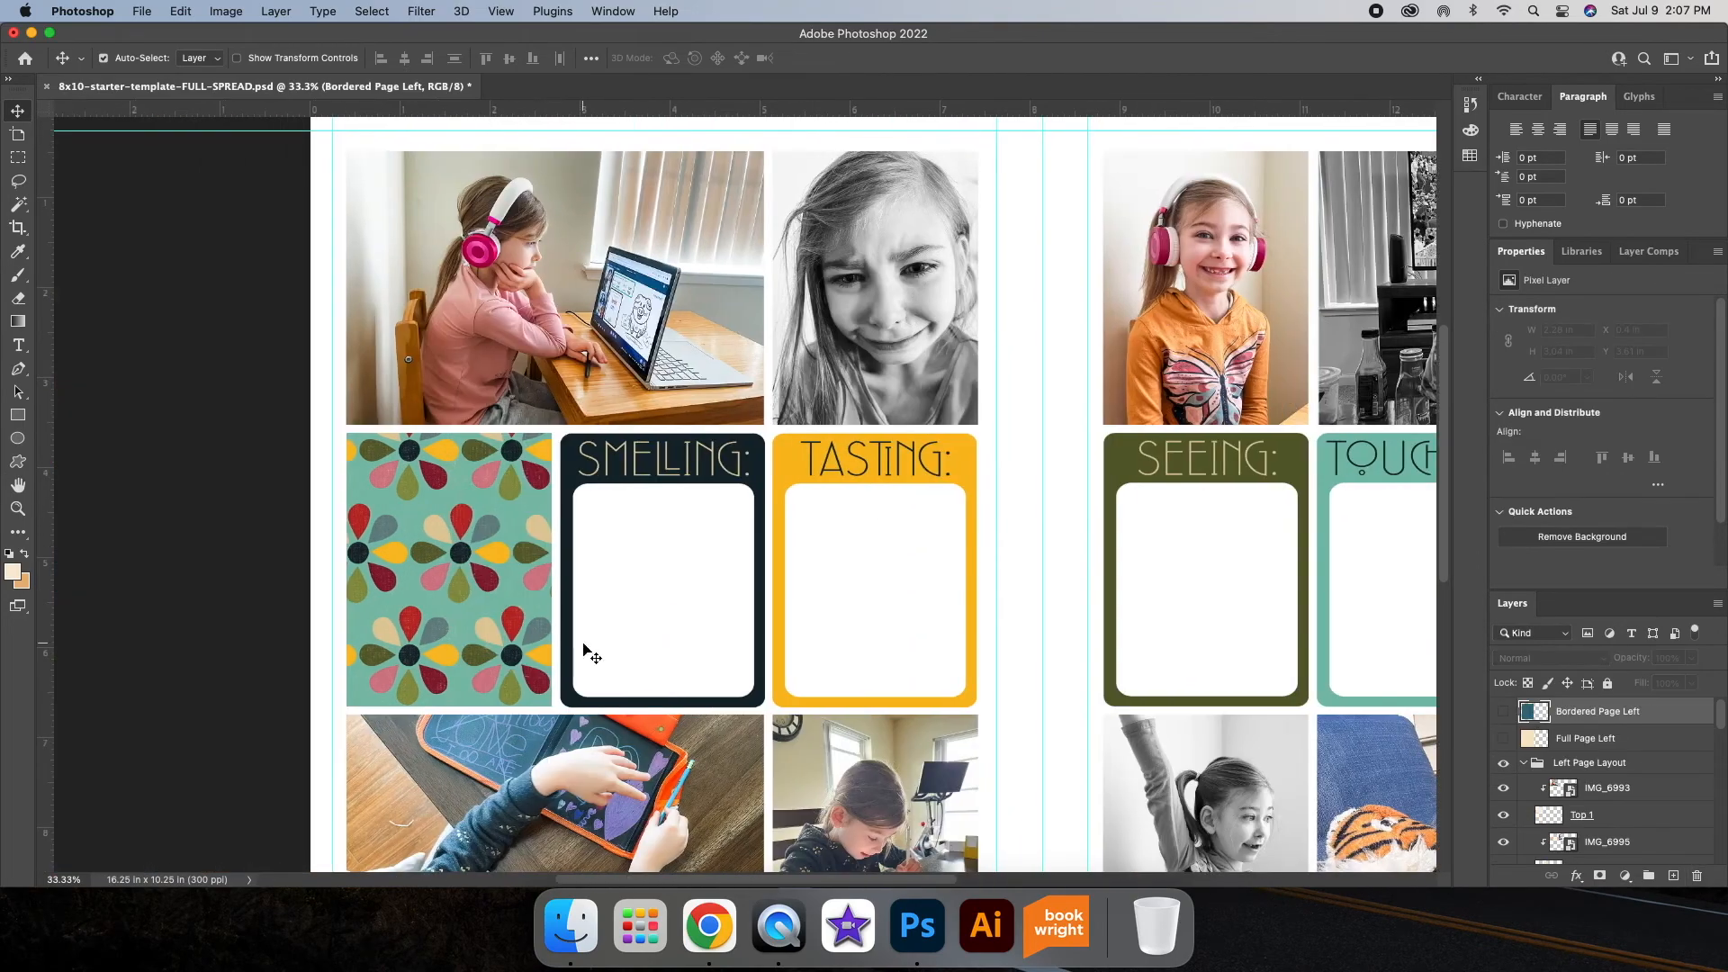
pyautogui.click(571, 925)
pyautogui.click(907, 416)
pyautogui.click(909, 417)
pyautogui.doubleClick(1316, 509)
pyautogui.doubleClick(931, 506)
pyautogui.scroll(4, 932, 505)
pyautogui.click(1037, 504)
pyautogui.click(1234, 504)
pyautogui.scroll(-1, 1197, 576)
pyautogui.click(1151, 645)
pyautogui.scroll(-4, 1161, 644)
pyautogui.click(940, 705)
pyautogui.click(957, 610)
pyautogui.click(908, 414)
pyautogui.click(907, 415)
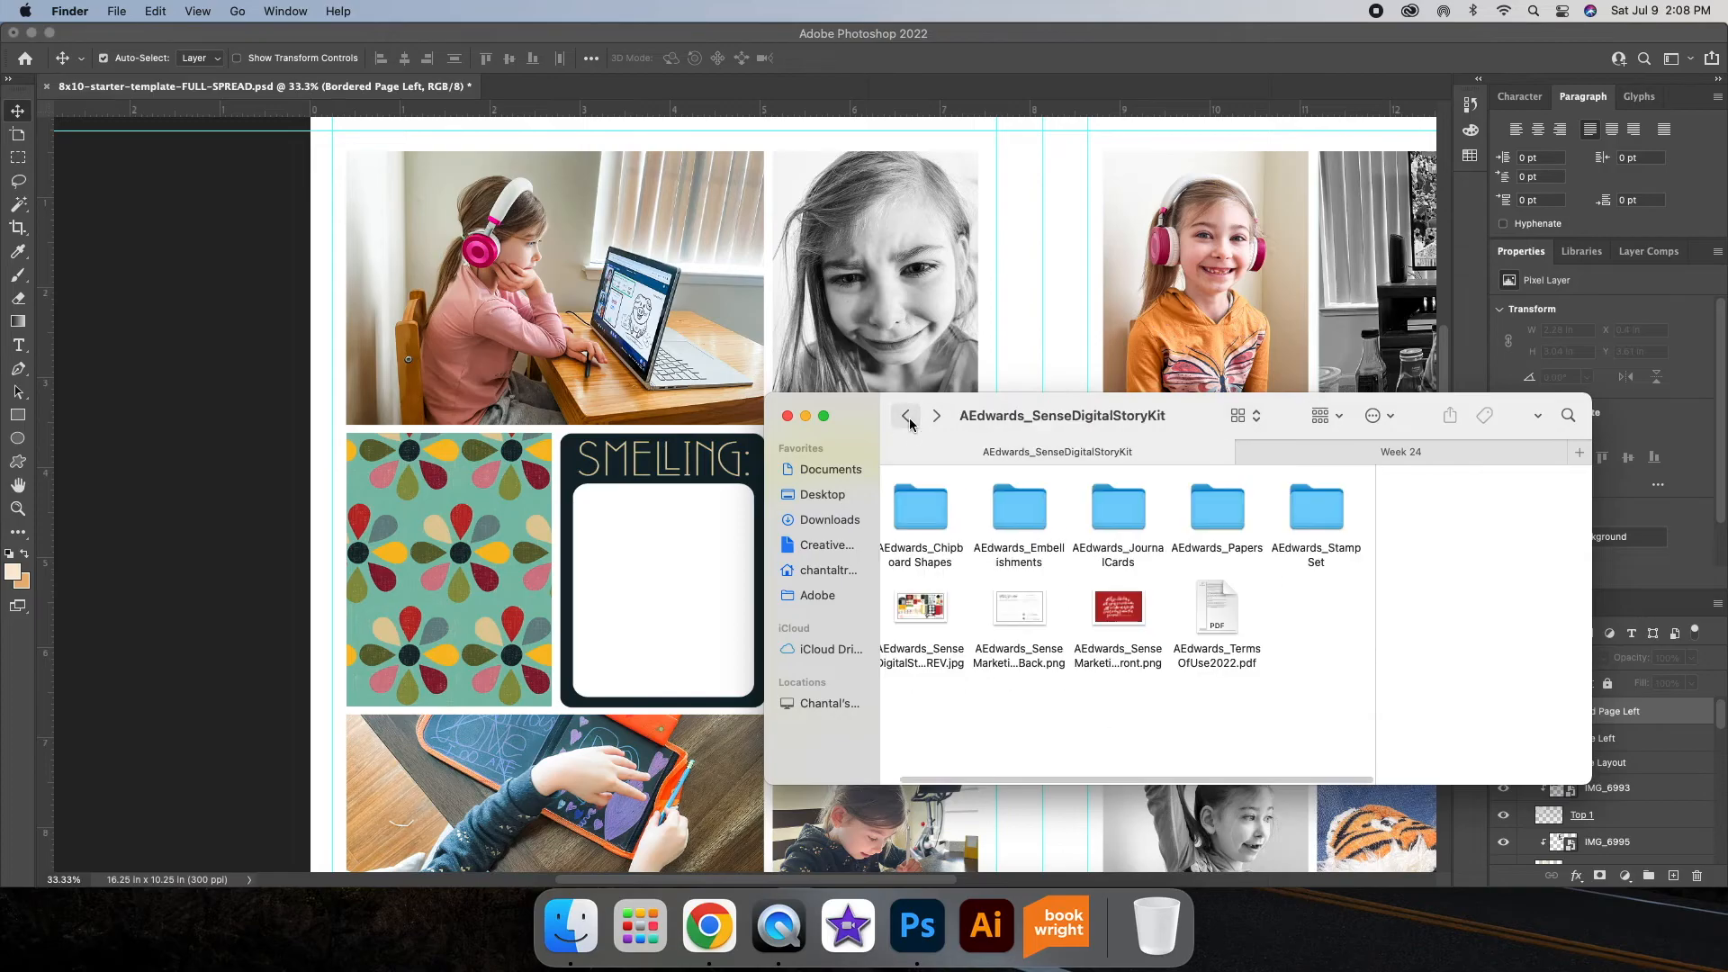
pyautogui.doubleClick(922, 507)
pyautogui.click(1137, 509)
pyautogui.click(1235, 509)
pyautogui.click(1038, 609)
pyautogui.click(907, 416)
pyautogui.click(907, 416)
# Step: Minimize the Finder window and look over both pages of the spread
pyautogui.moveTo(1128, 416); pyautogui.dragTo(1269, 477)
pyautogui.click(964, 479)
pyautogui.scroll(-4, 1147, 584)
pyautogui.scroll(6, 1147, 583)
pyautogui.hscroll(2, 1147, 583)
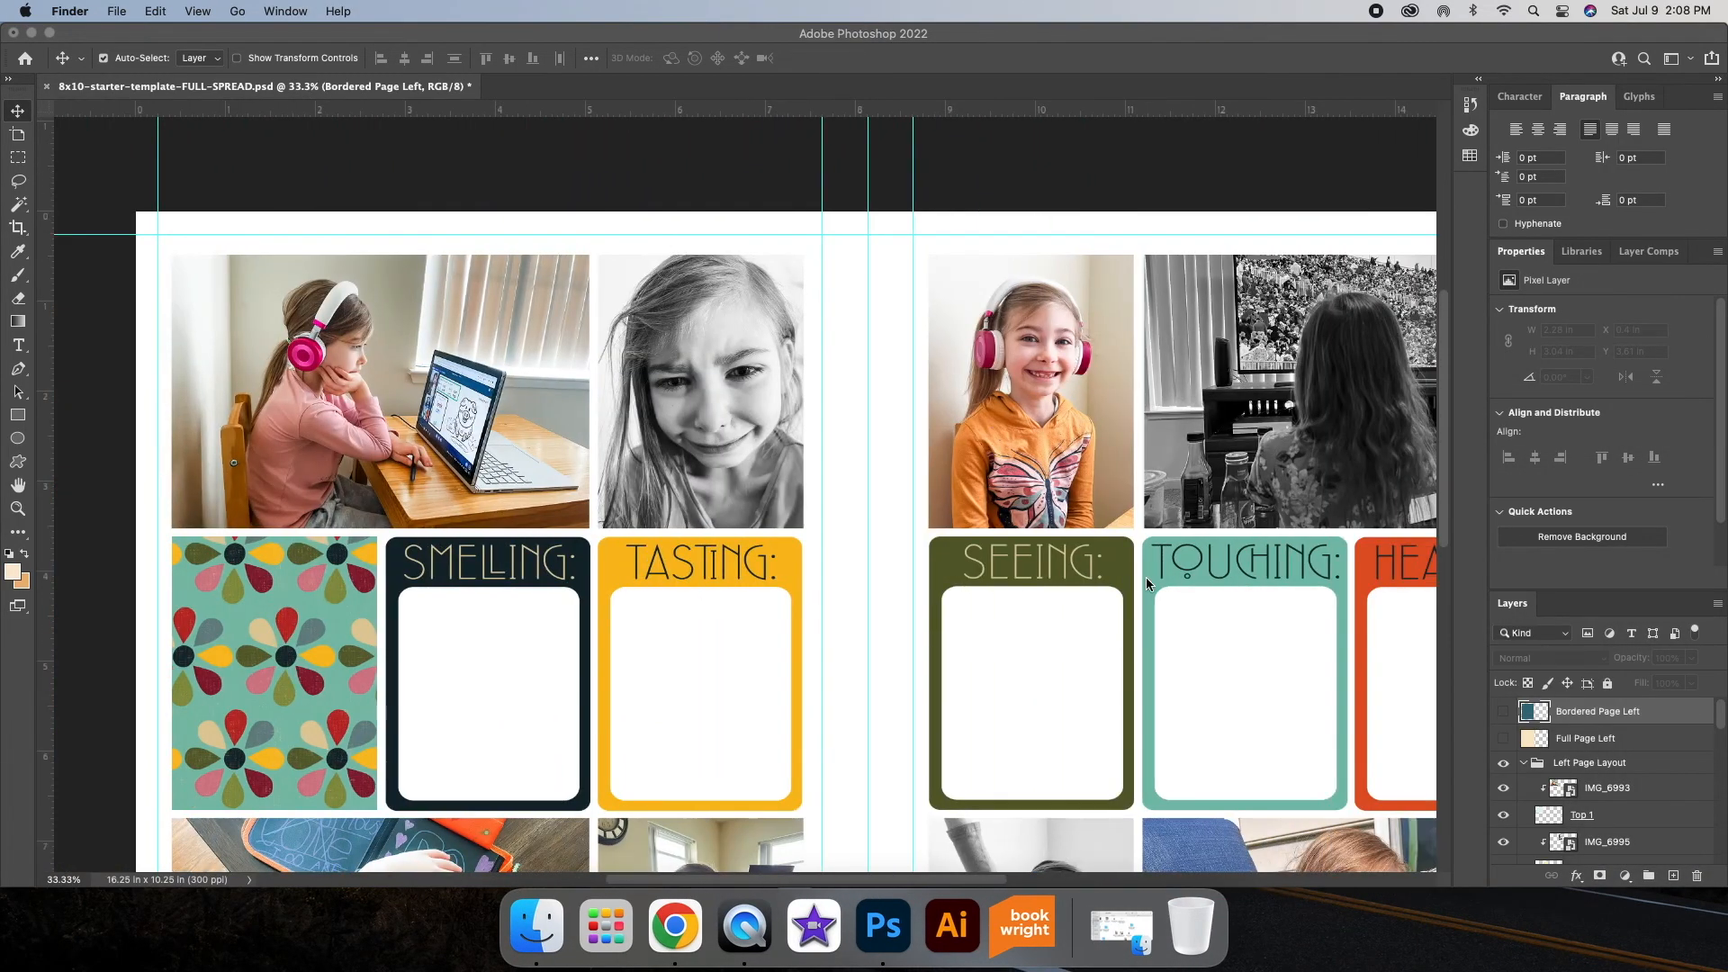
pyautogui.scroll(-1, 1147, 583)
pyautogui.hscroll(-1, 1147, 583)
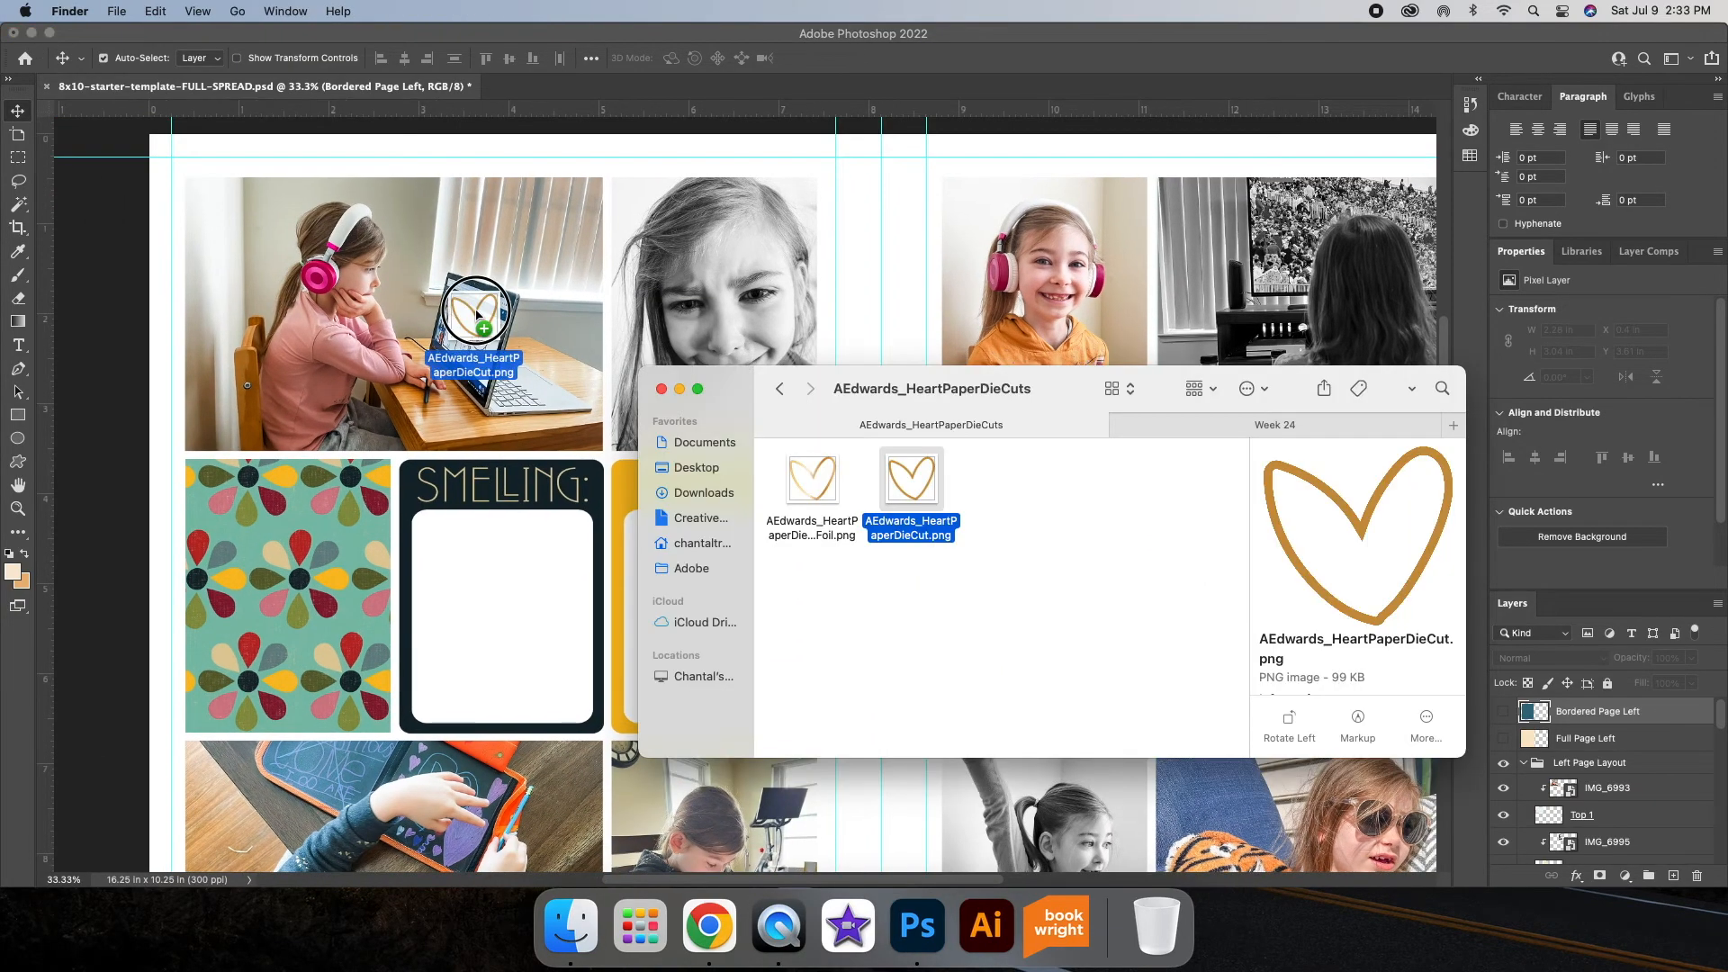
# Step: Place the HeartPaperDieCut heart at the laptop photo's upper-right corner, 1.2 × 1.133 in, and set its opacity to 79%
pyautogui.moveTo(477, 311); pyautogui.dragTo(477, 311)
pyautogui.moveTo(745, 576); pyautogui.dragTo(340, 547)
pyautogui.scroll(-1, 926, 369)
pyautogui.hscroll(-1, 925, 369)
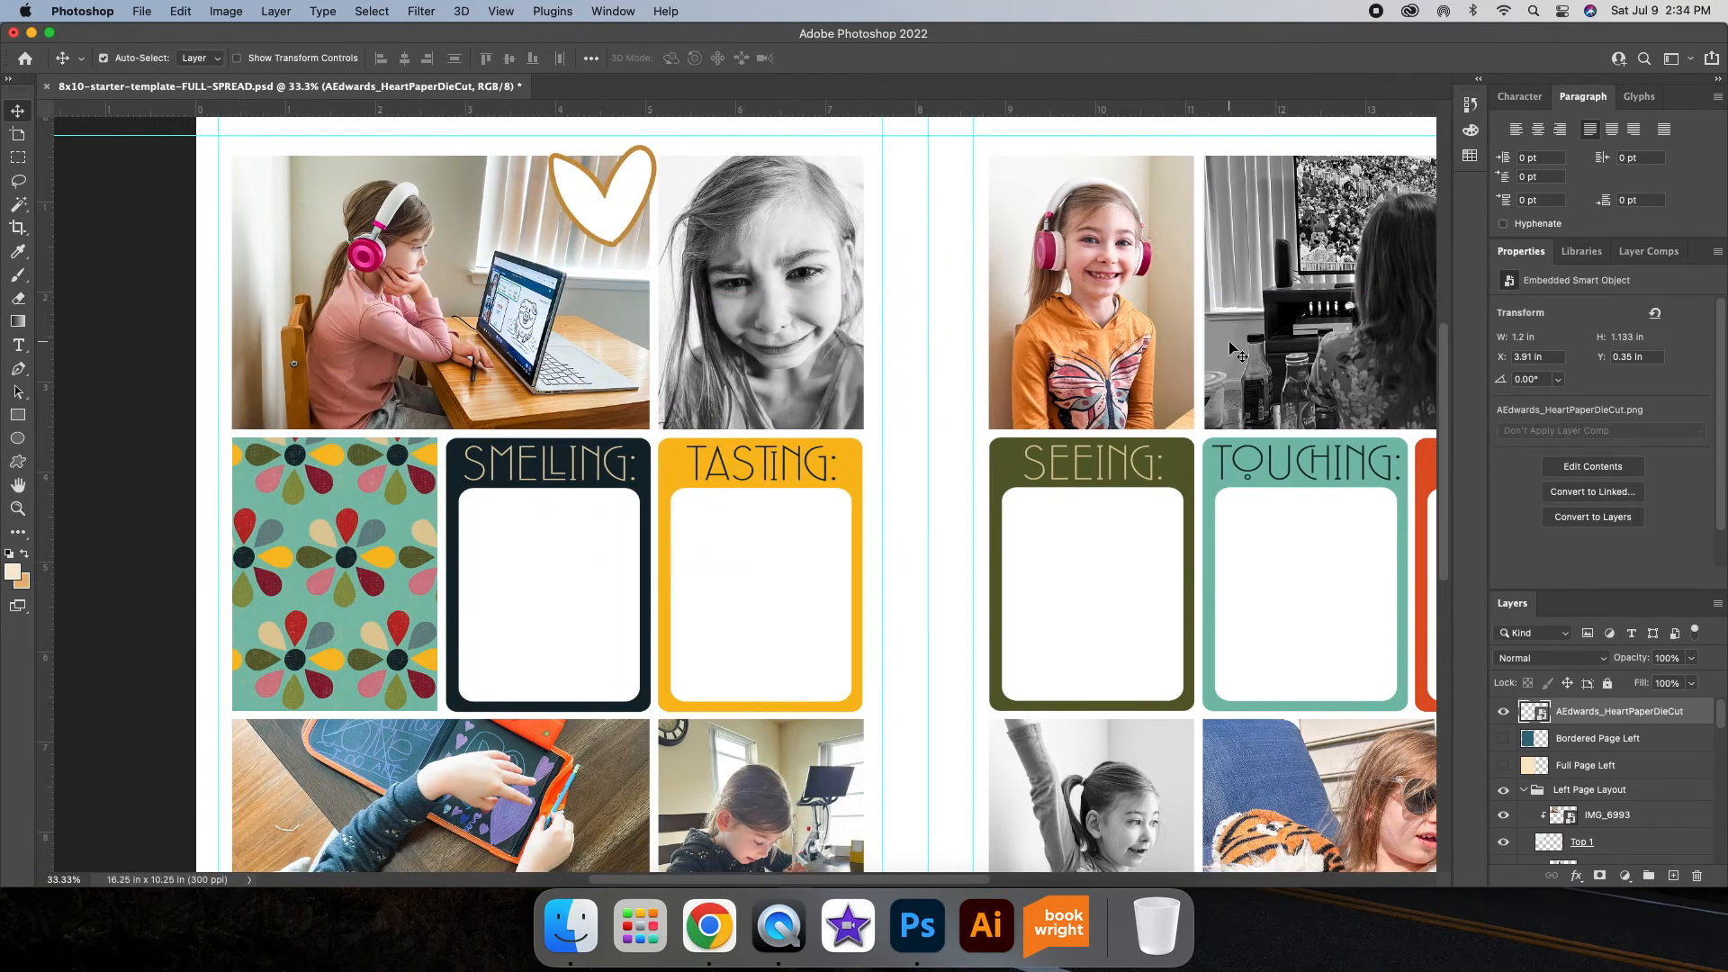
pyautogui.press('super+minus')
pyautogui.click(1691, 658)
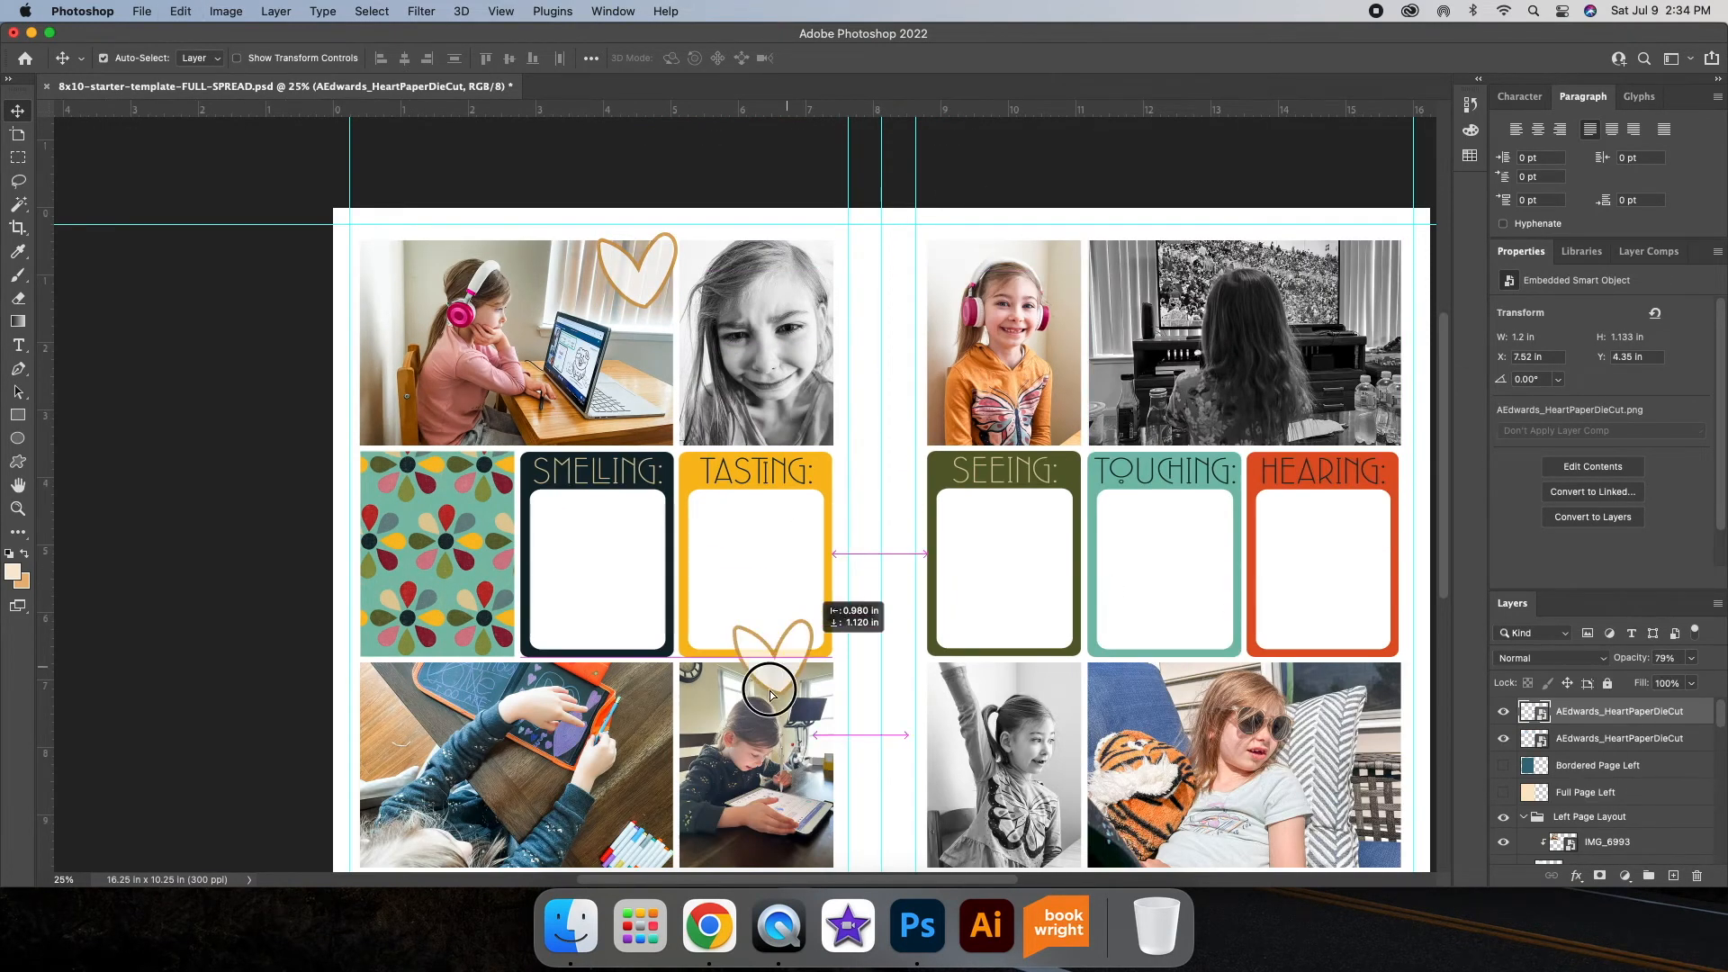
# Step: Position a copy of the heart over the chalkboard photo's upper-left corner and enlarge it to 1.883 × 1.777 in
pyautogui.press('super+t')
pyautogui.moveTo(517, 756); pyautogui.dragTo(713, 720)
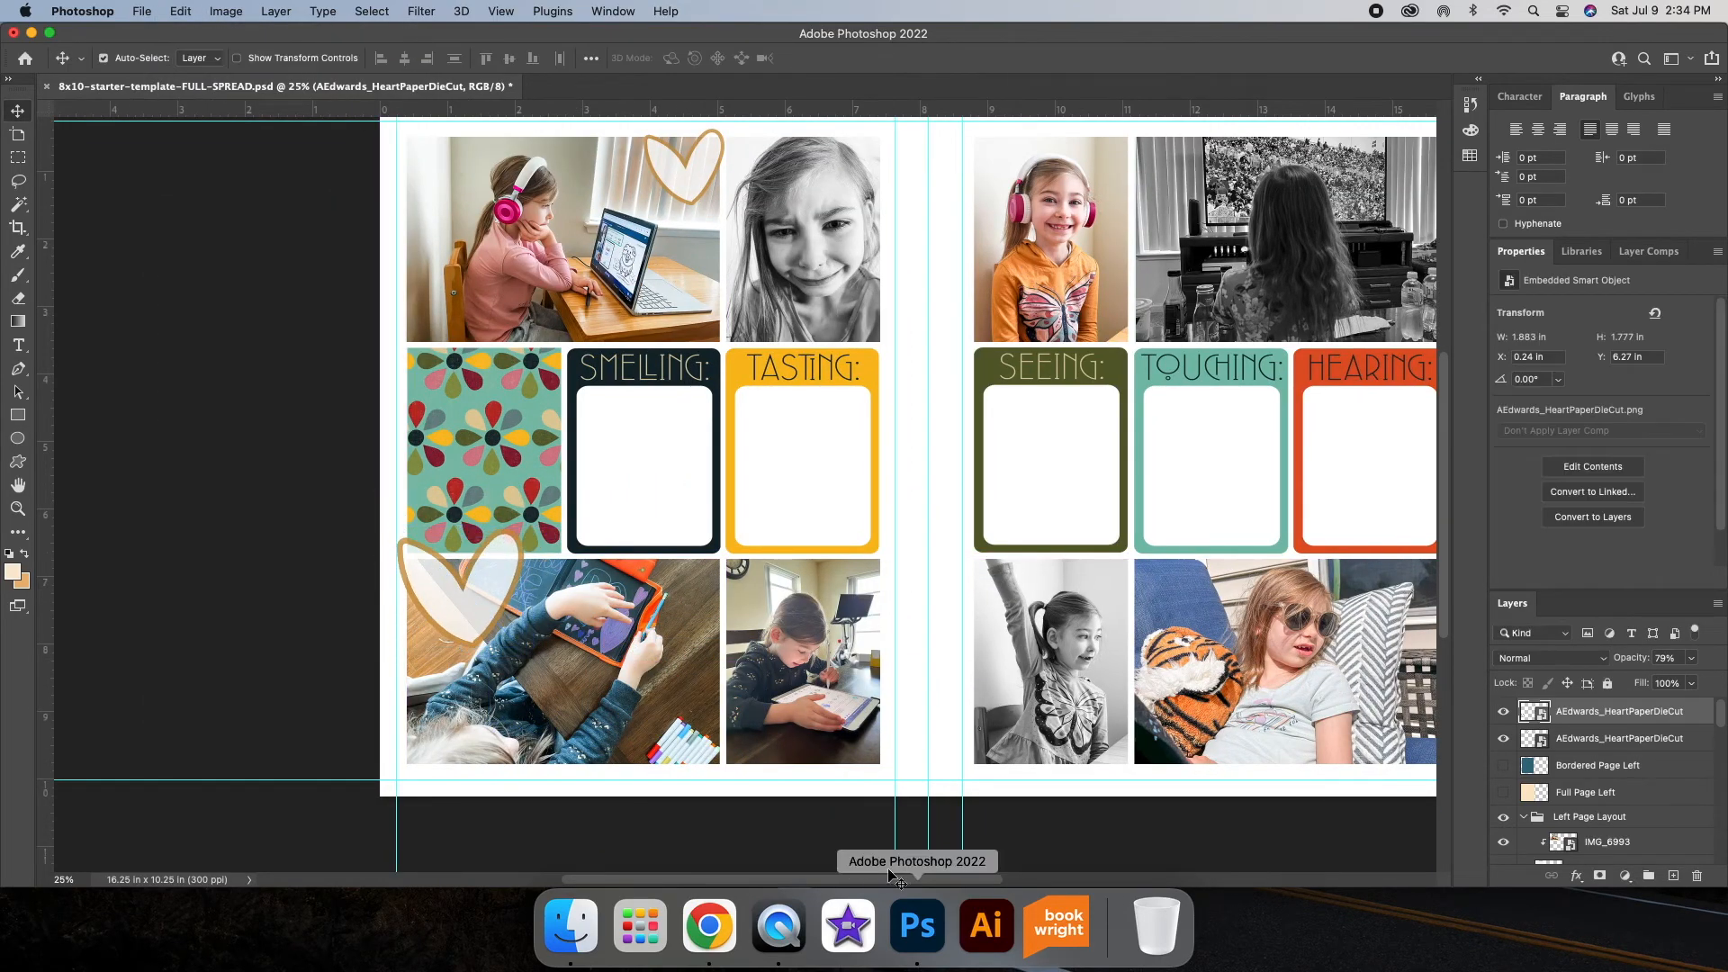
# Step: Add another heart copy at the sunglasses photo's lower-right corner, scaled to about 46% and slightly rotated
pyautogui.hscroll(5, 644, 595)
pyautogui.moveTo(1129, 200); pyautogui.dragTo(1050, 253)
pyautogui.press('super+t')
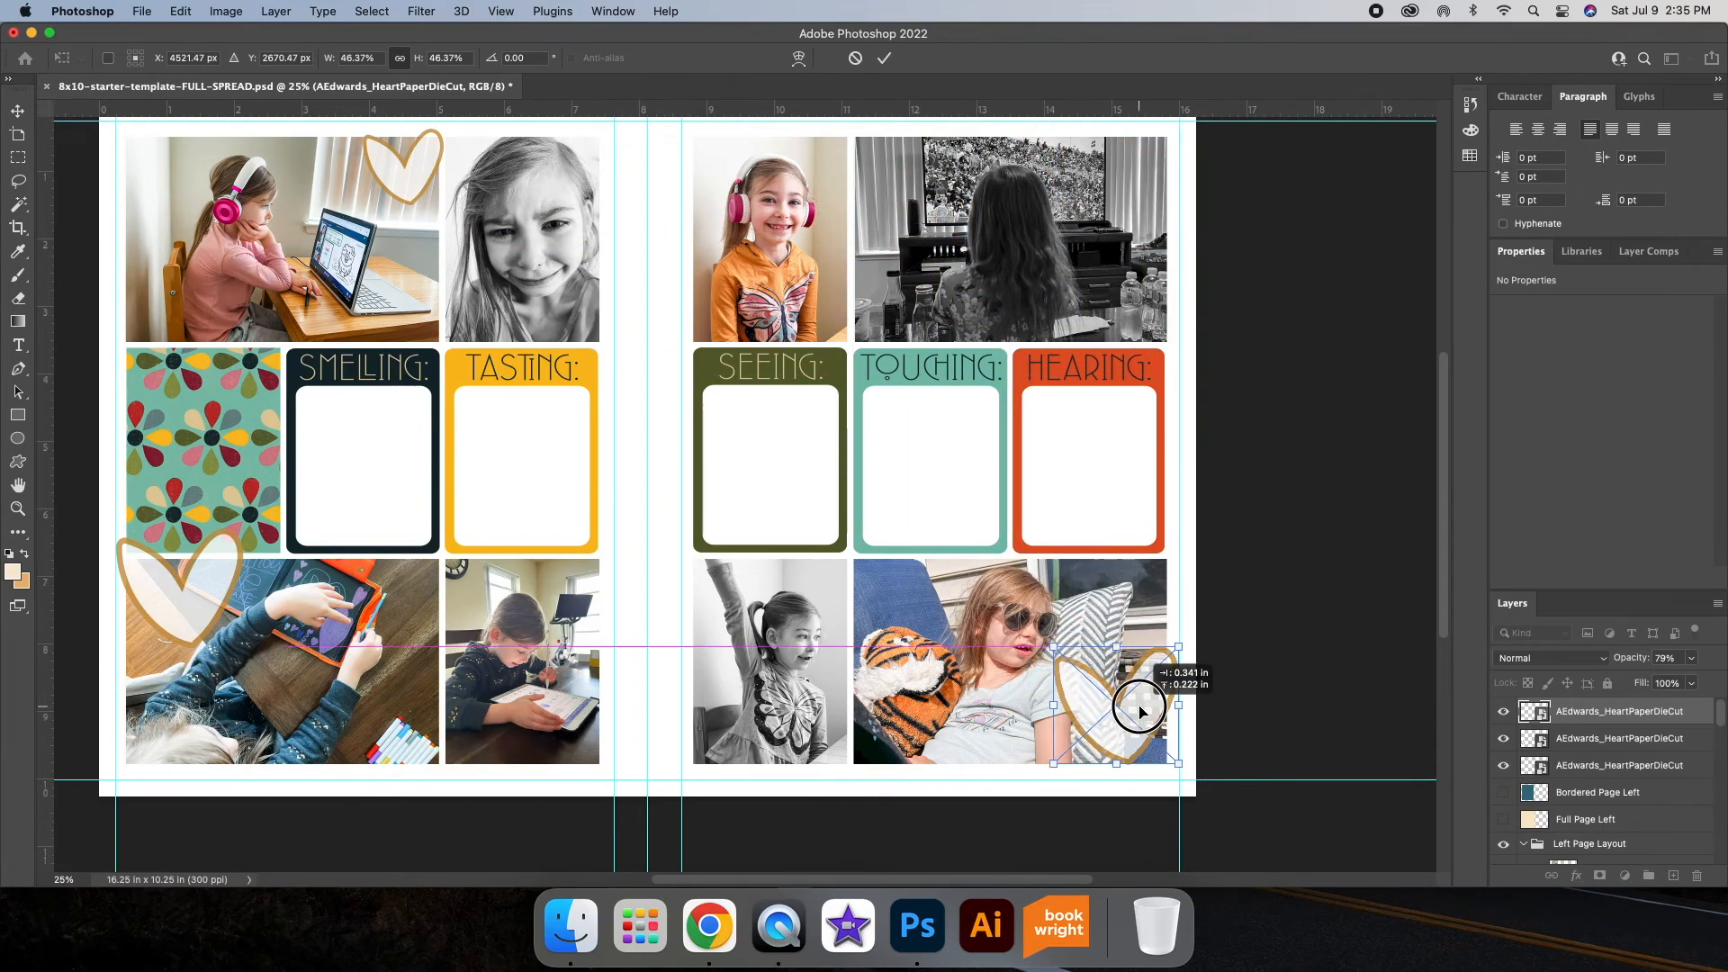
pyautogui.press('super+t')
pyautogui.moveTo(1051, 644); pyautogui.dragTo(1058, 650)
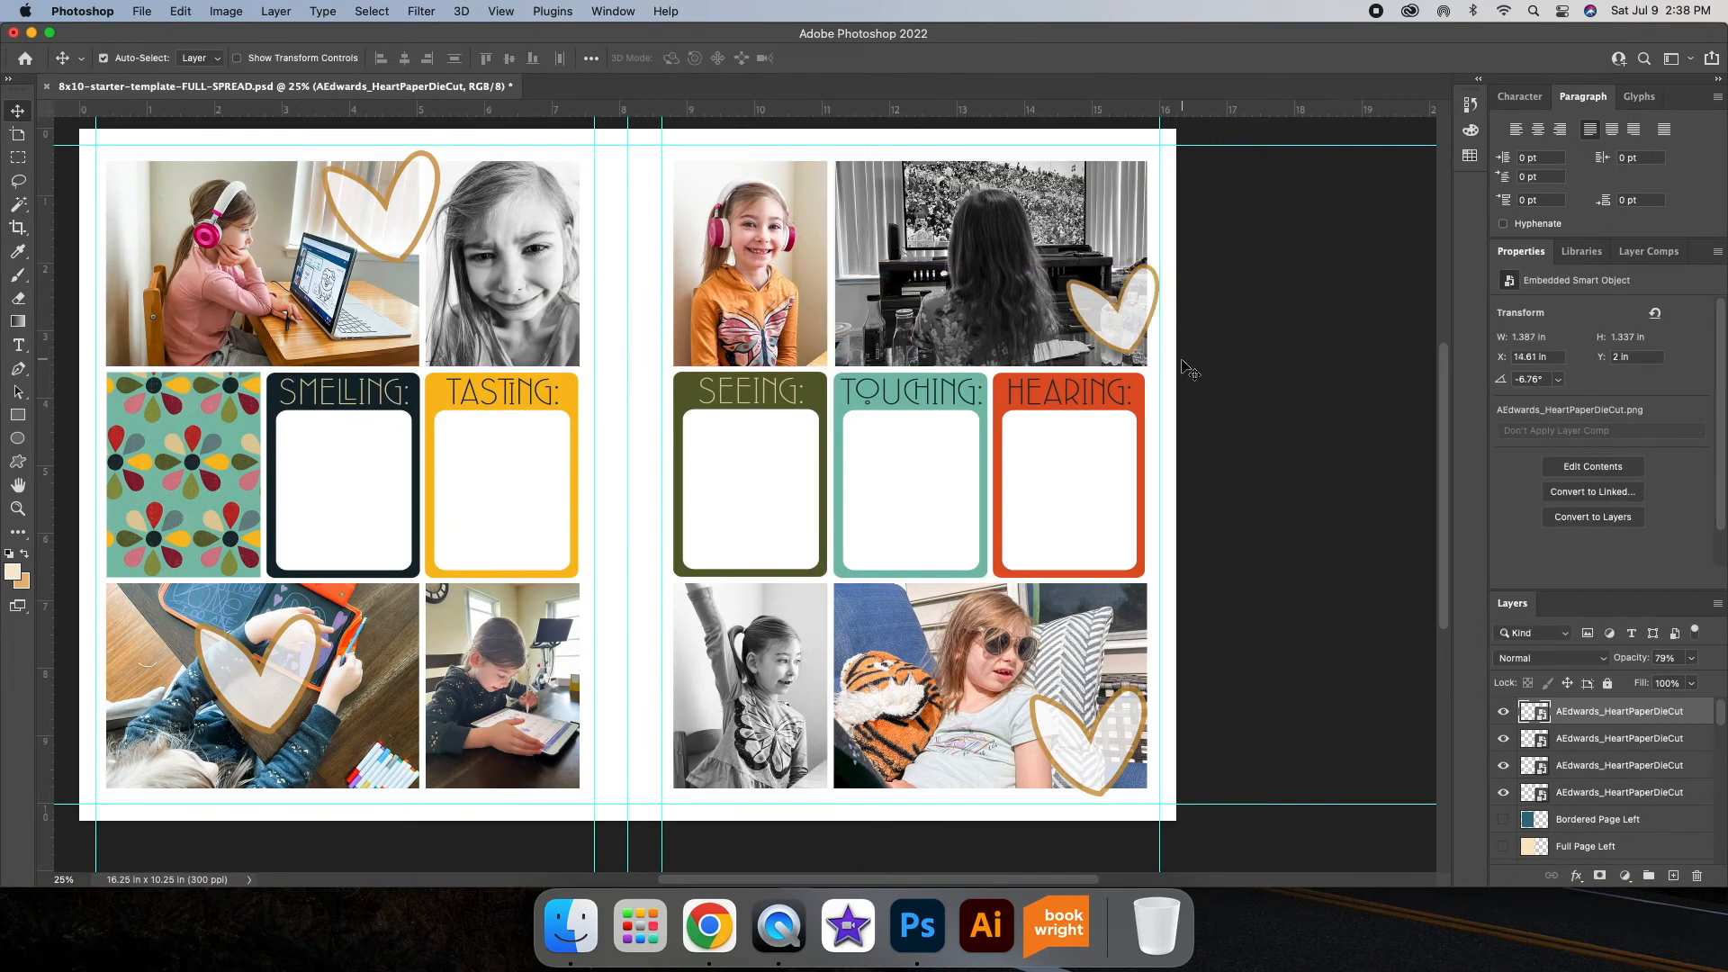
# Step: Move the television photo's heart to that photo's upper-right corner and scale it to 1.577 × 1.52 in
pyautogui.press('super+t')
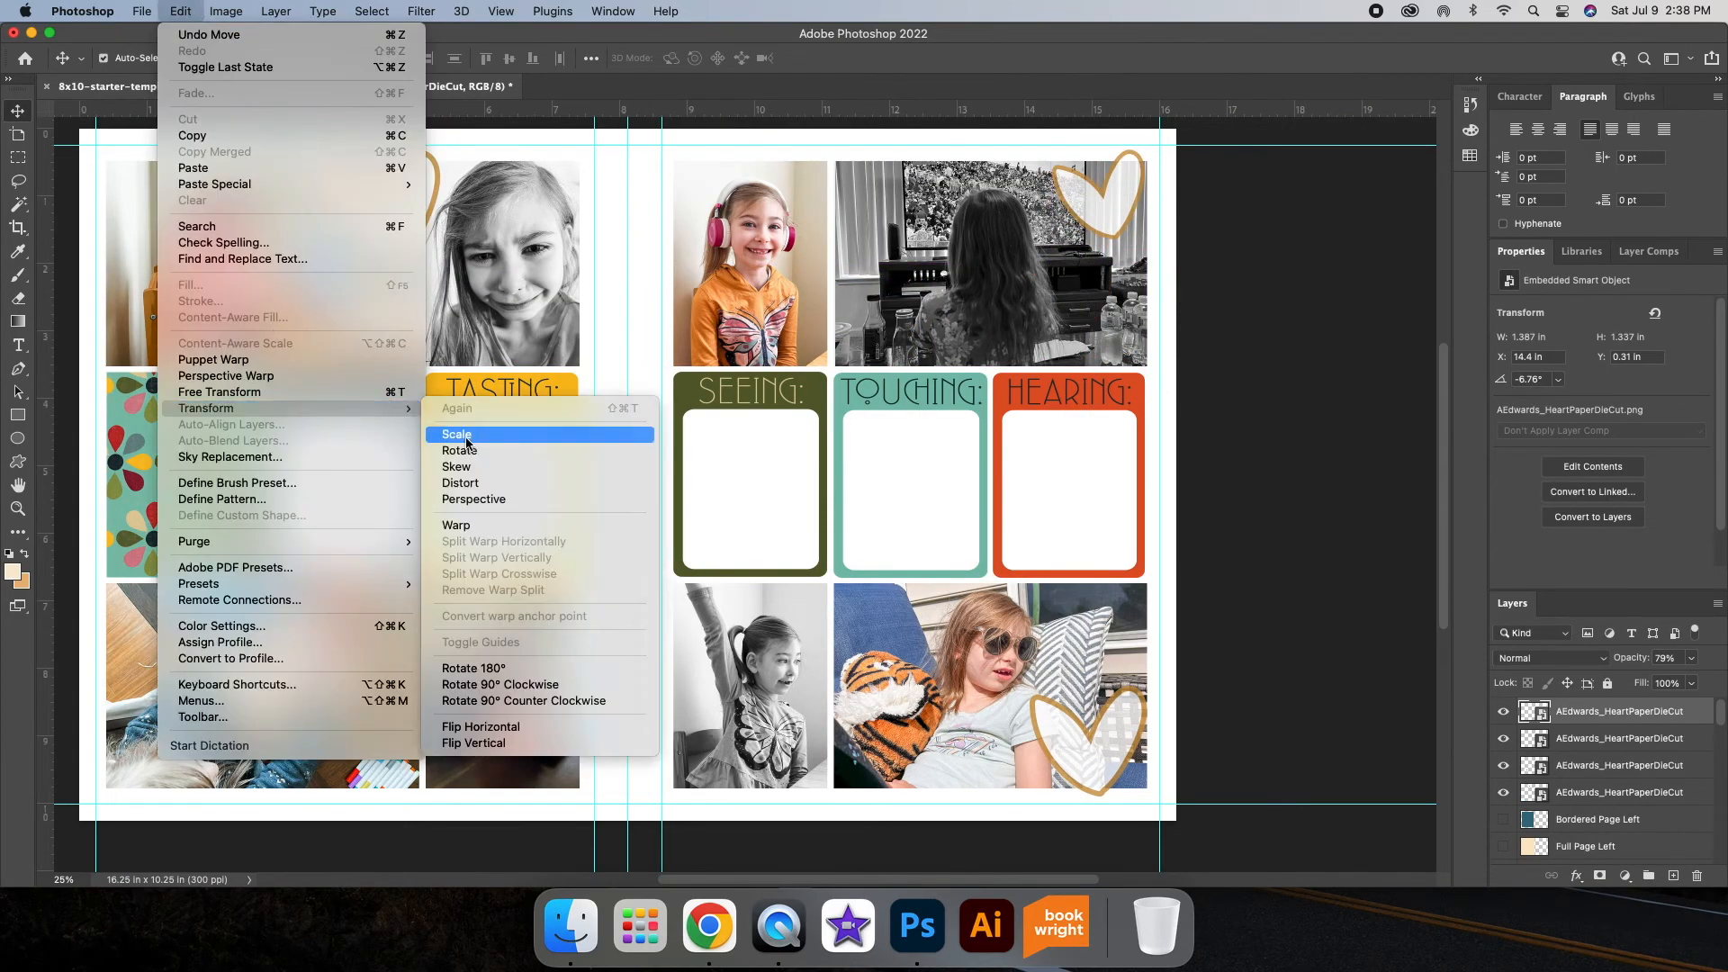
pyautogui.moveTo(1110, 226)
pyautogui.mouseDown()
pyautogui.moveTo(1019, 322)
pyautogui.moveTo(1102, 225)
pyautogui.mouseUp()
pyautogui.press('Return')
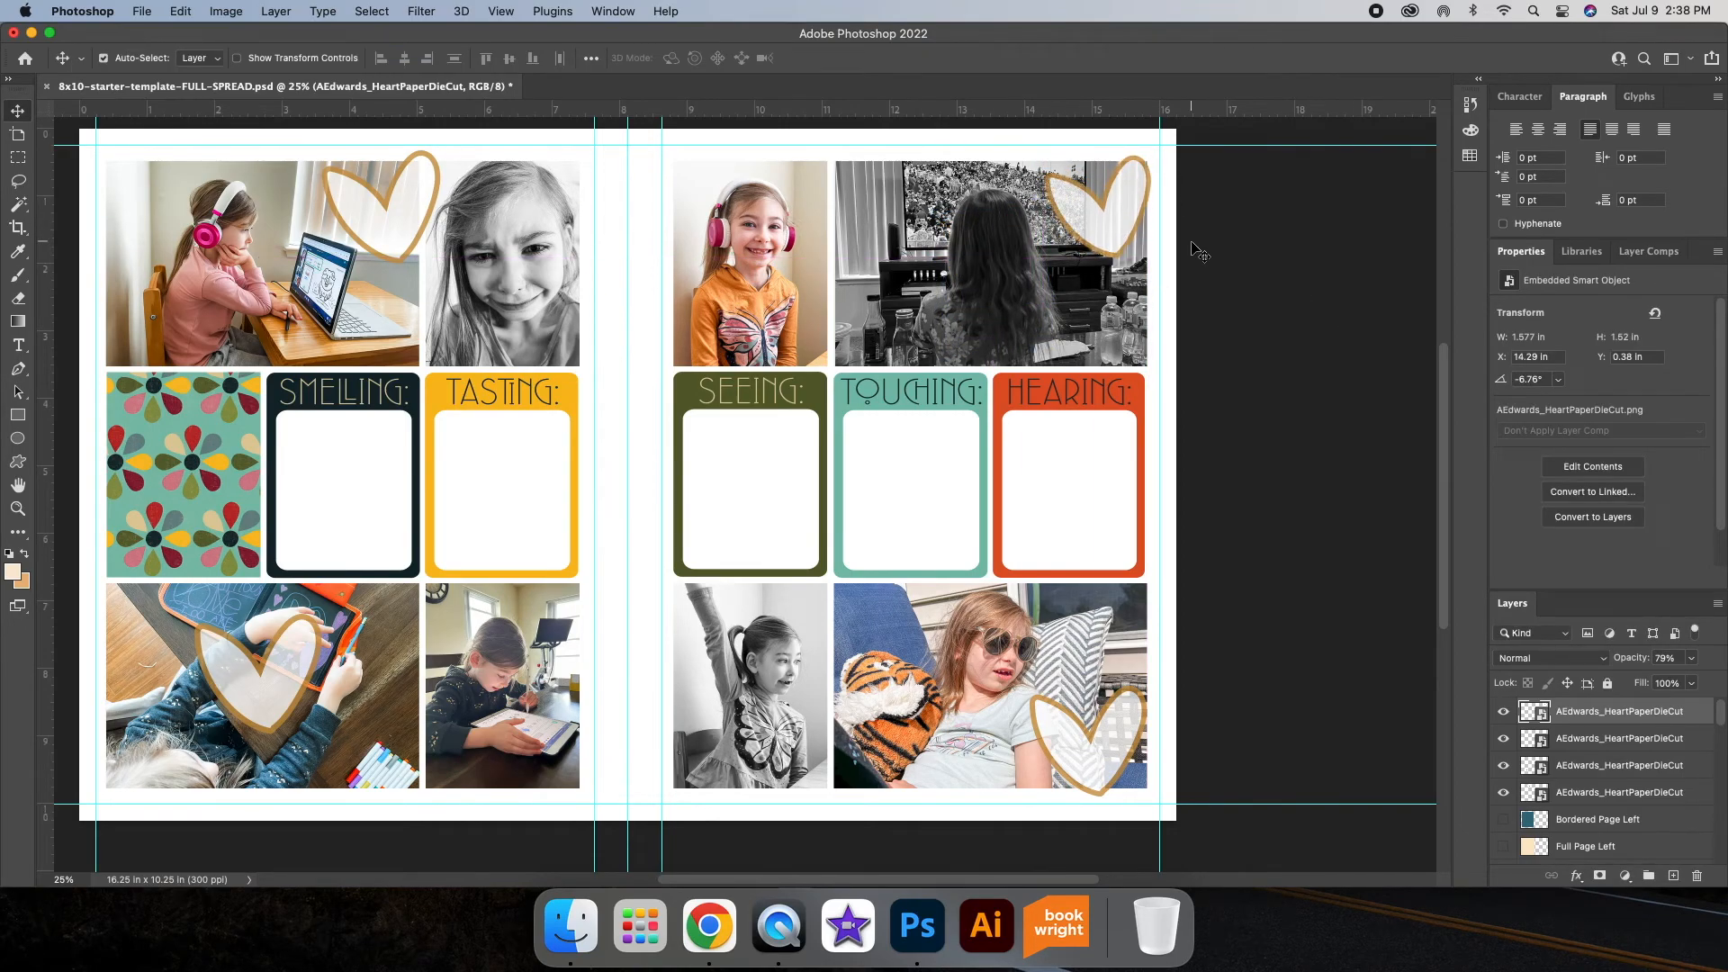
# Step: Reposition the heart at the television photo's upper-left corner and scale it to about 47%
pyautogui.press('super+t')
pyautogui.moveTo(880, 204); pyautogui.dragTo(978, 264)
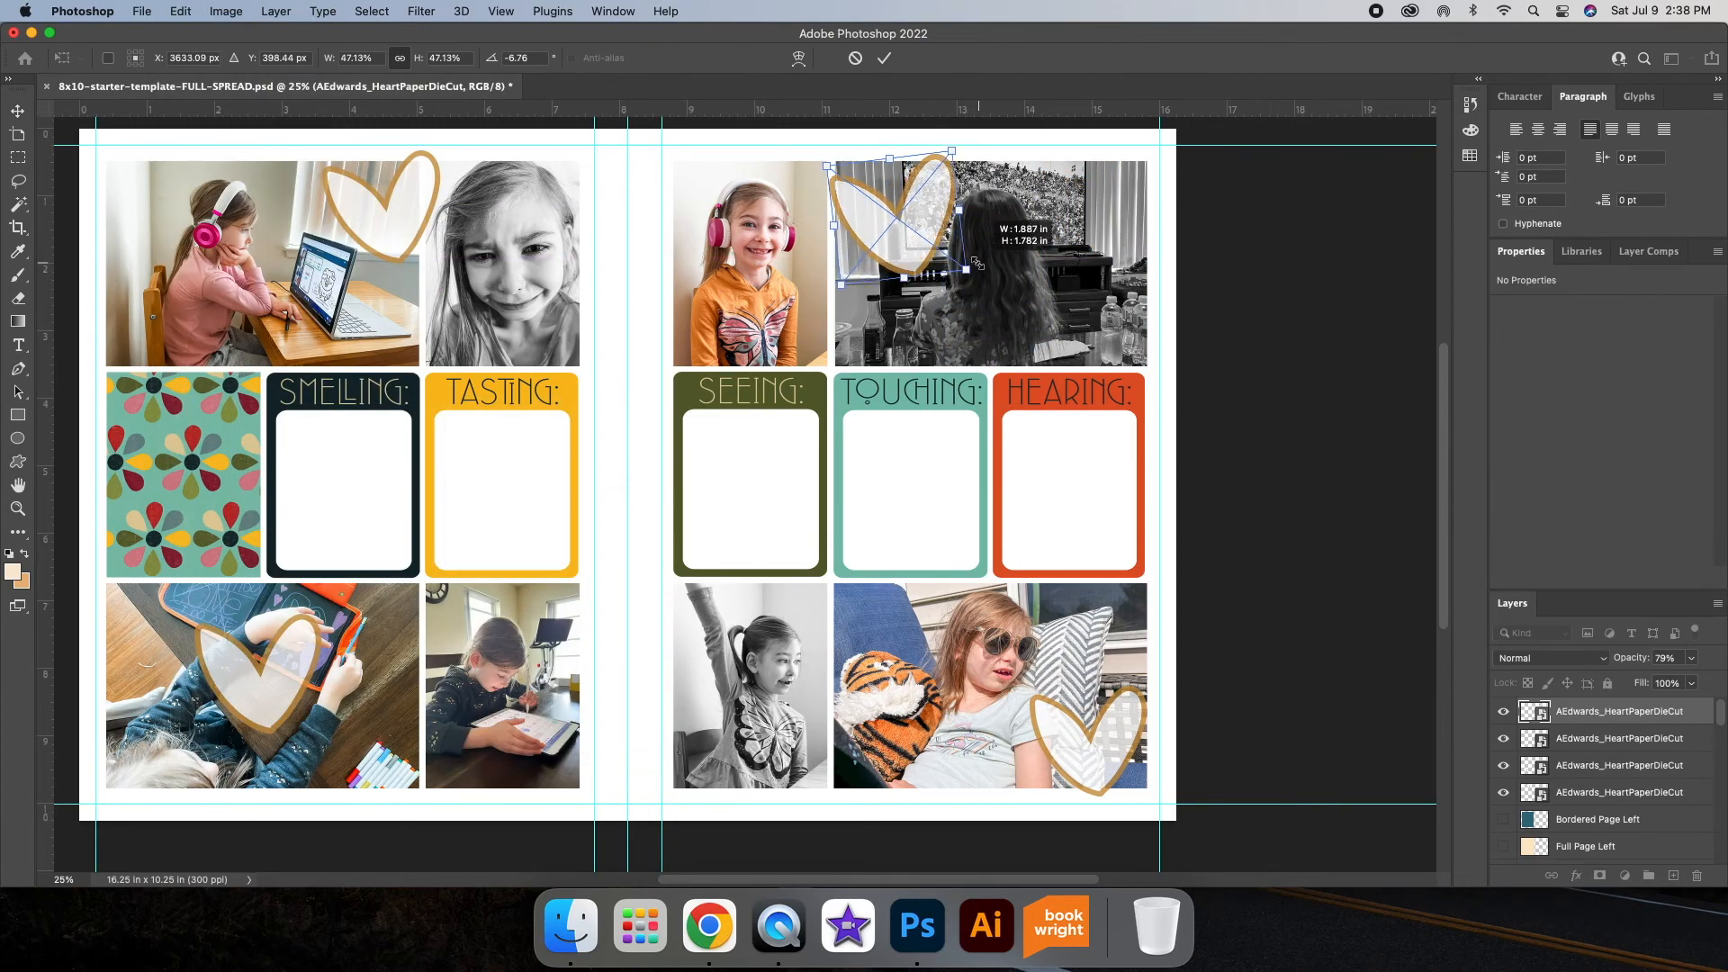
pyautogui.hscroll(-3, 1134, 546)
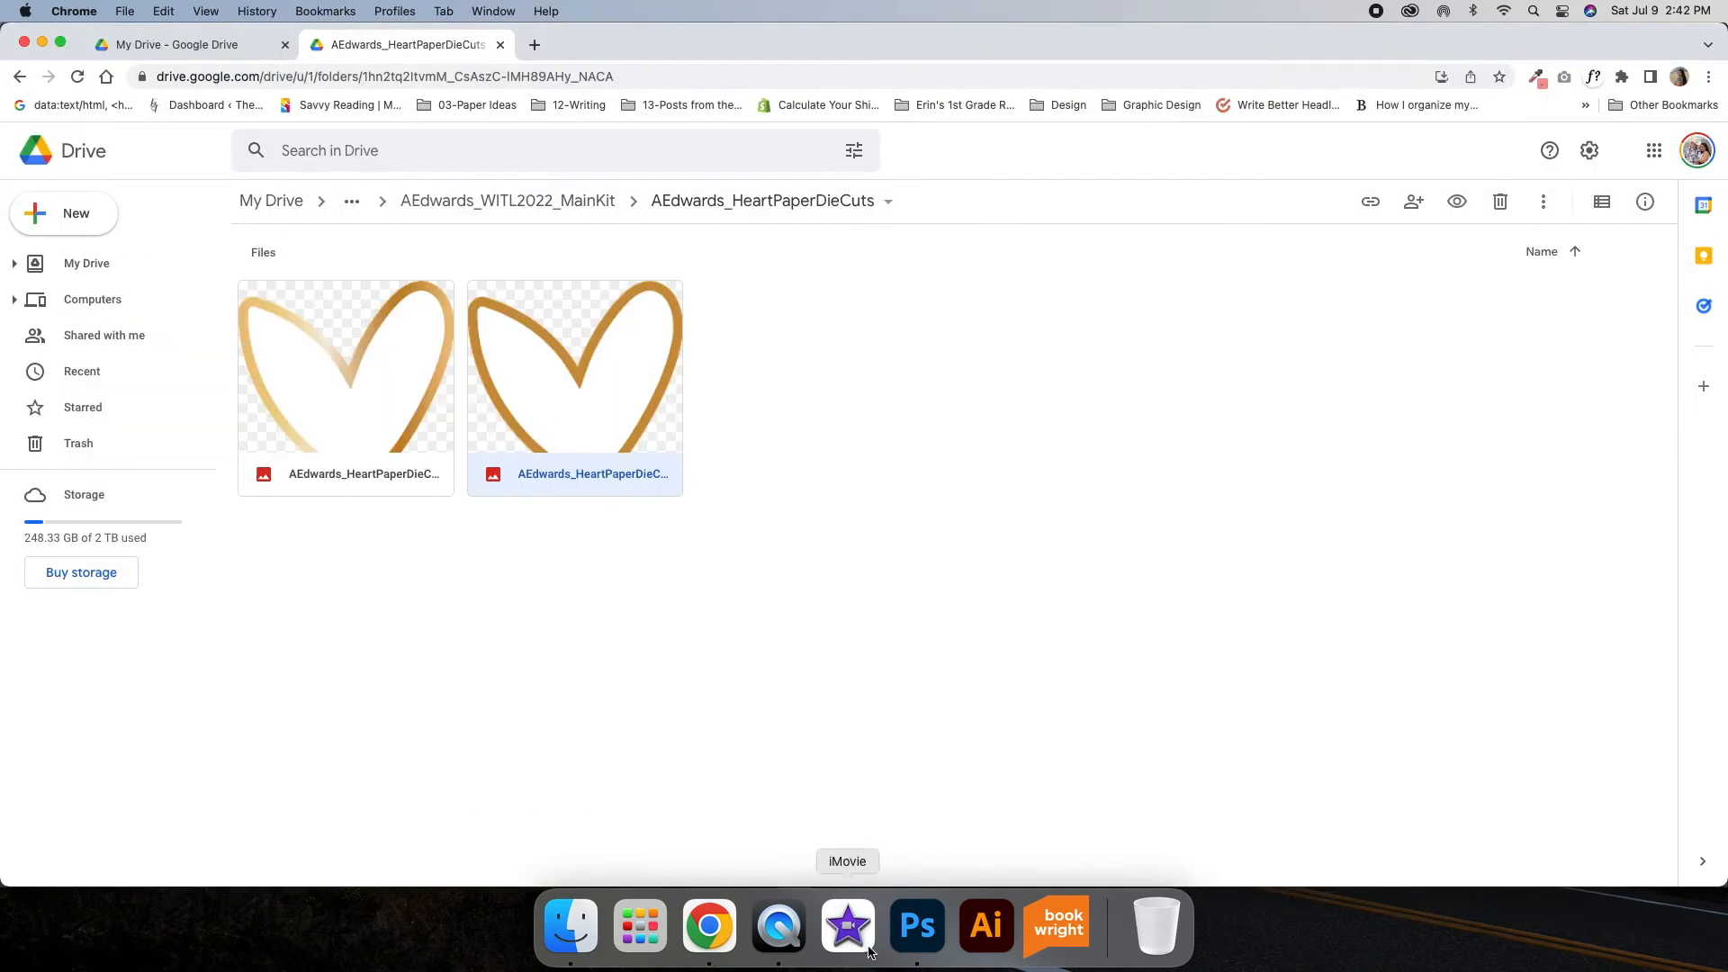
# Step: Search the drive for "phrase" and browse the matching sticker files
pyautogui.write('ph')
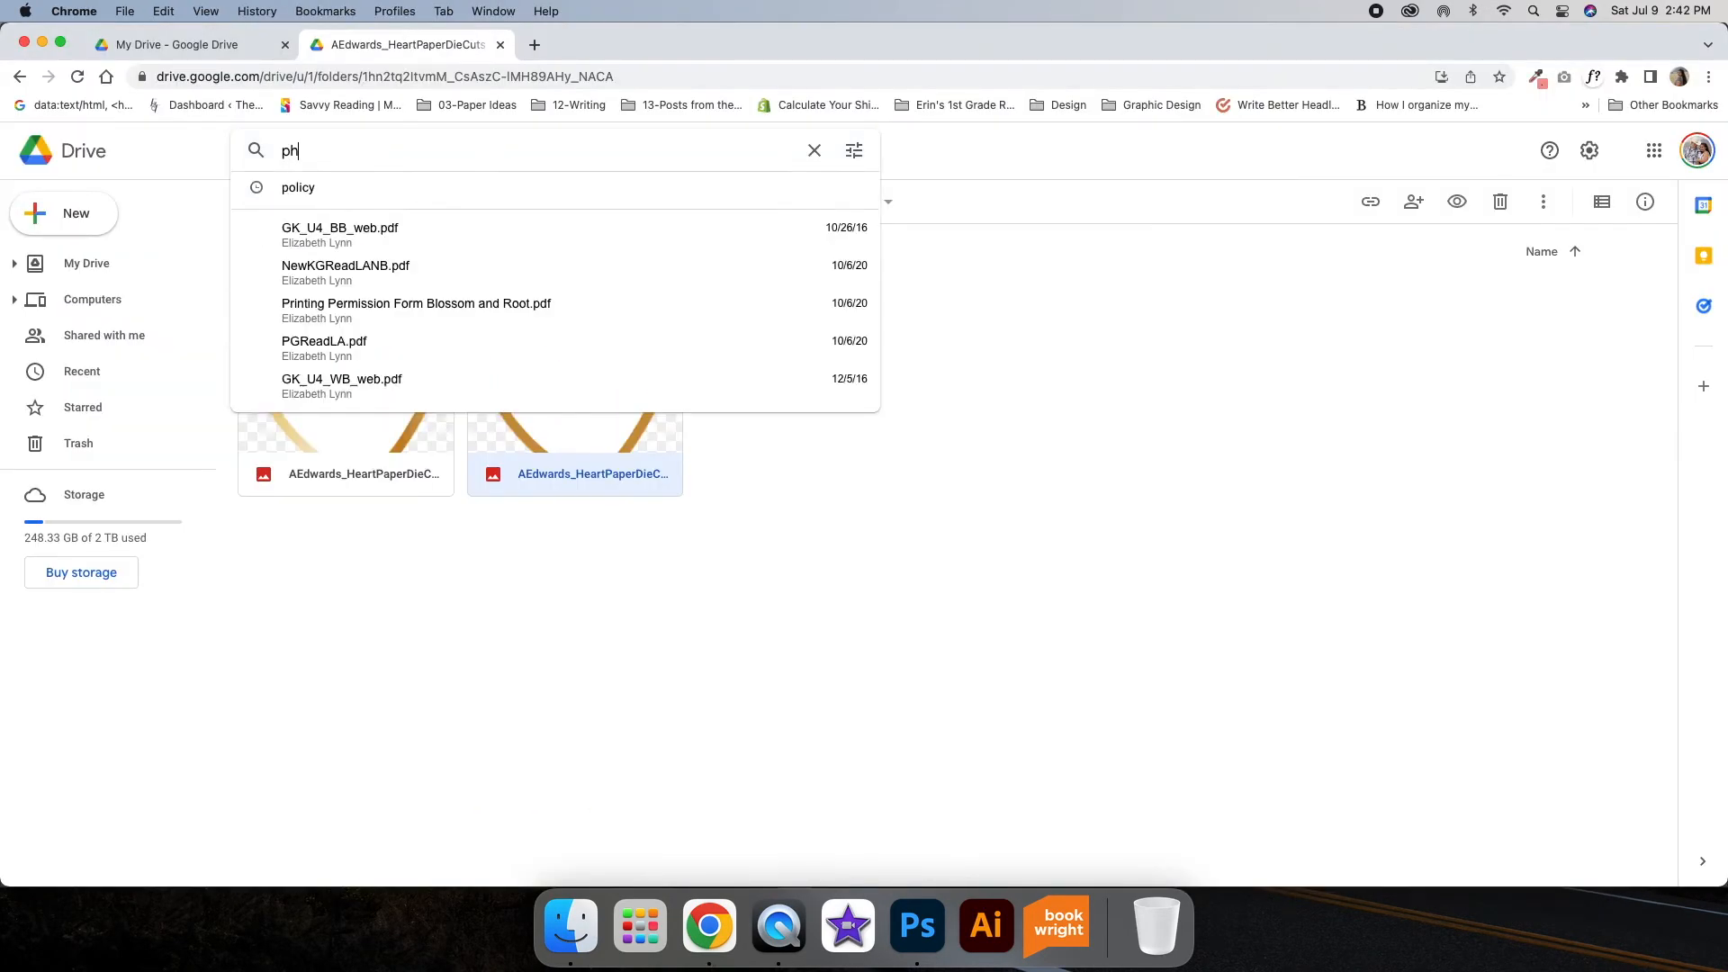
pyautogui.write('rase')
pyautogui.press('Return')
pyautogui.scroll(-5, 1078, 667)
pyautogui.scroll(-10, 1257, 610)
pyautogui.click(1161, 491)
pyautogui.scroll(-8, 1227, 547)
pyautogui.click(1292, 543)
pyautogui.scroll(-2, 1292, 544)
pyautogui.click(346, 549)
pyautogui.click(541, 673)
pyautogui.scroll(-2, 542, 674)
pyautogui.click(1314, 609)
# Step: Preview the clear phrase sticker sheets and open AEdwards_ClearPhraseStickerSheet.png from the 2020 Day In The Life Kit folder
pyautogui.doubleClick(543, 583)
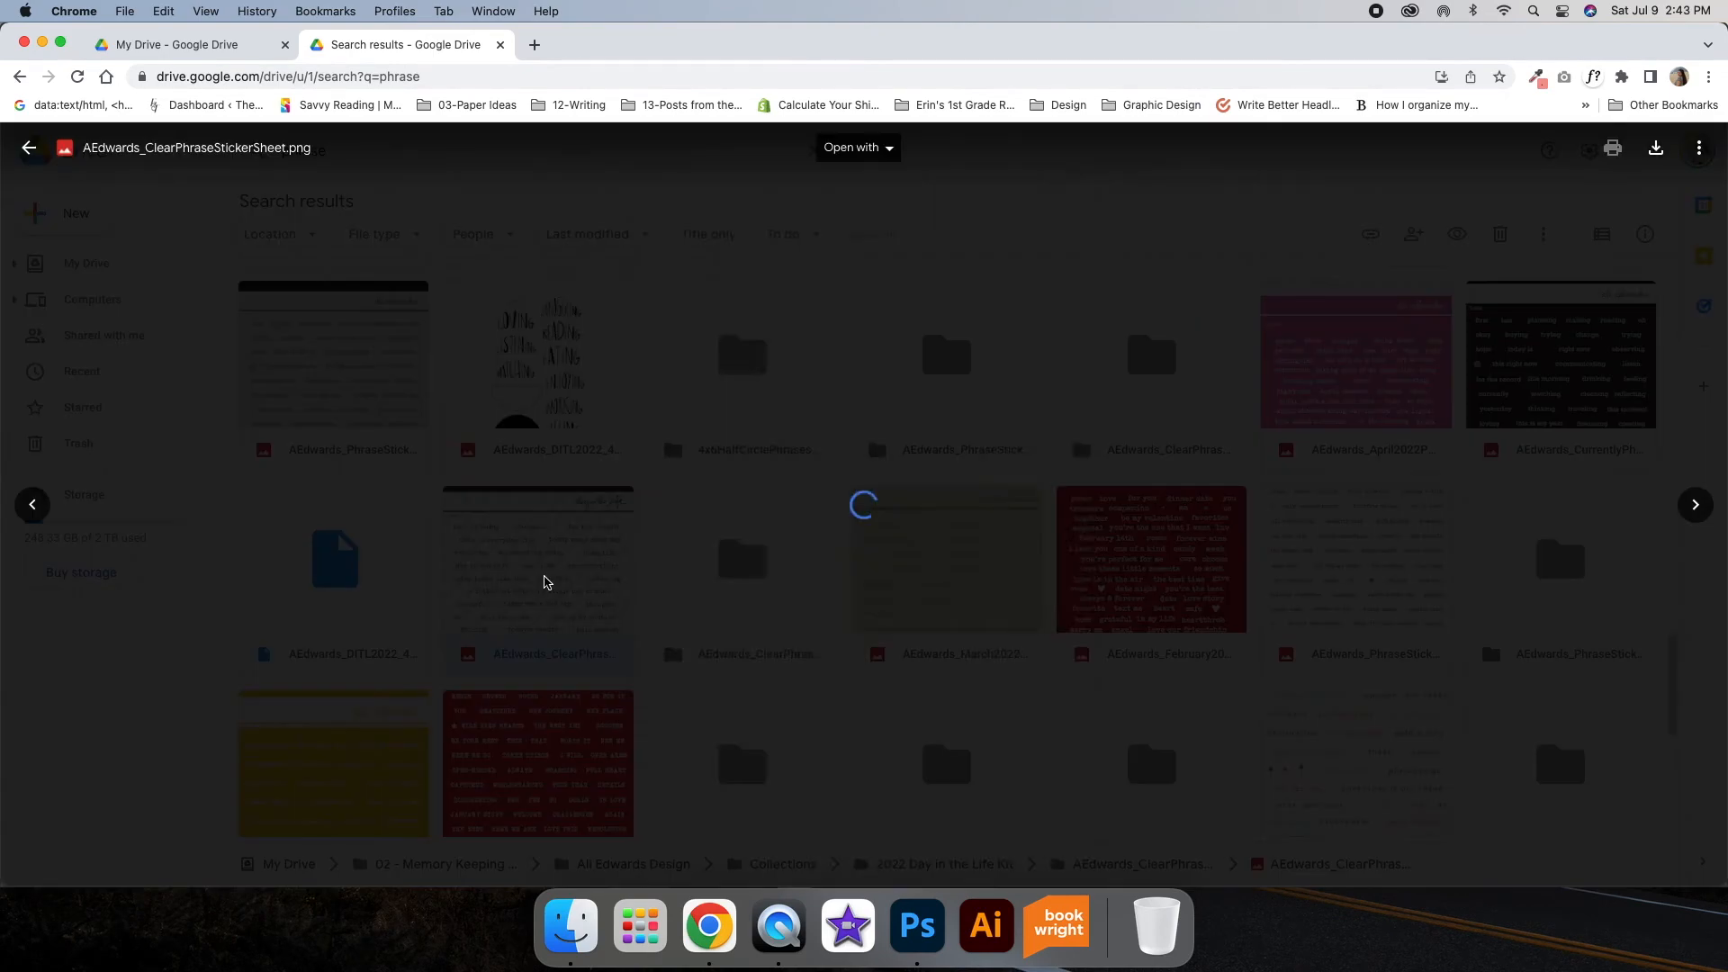
pyautogui.click(1377, 602)
pyautogui.doubleClick(1377, 602)
pyautogui.press('Escape')
pyautogui.scroll(-5, 705, 551)
pyautogui.doubleClick(570, 582)
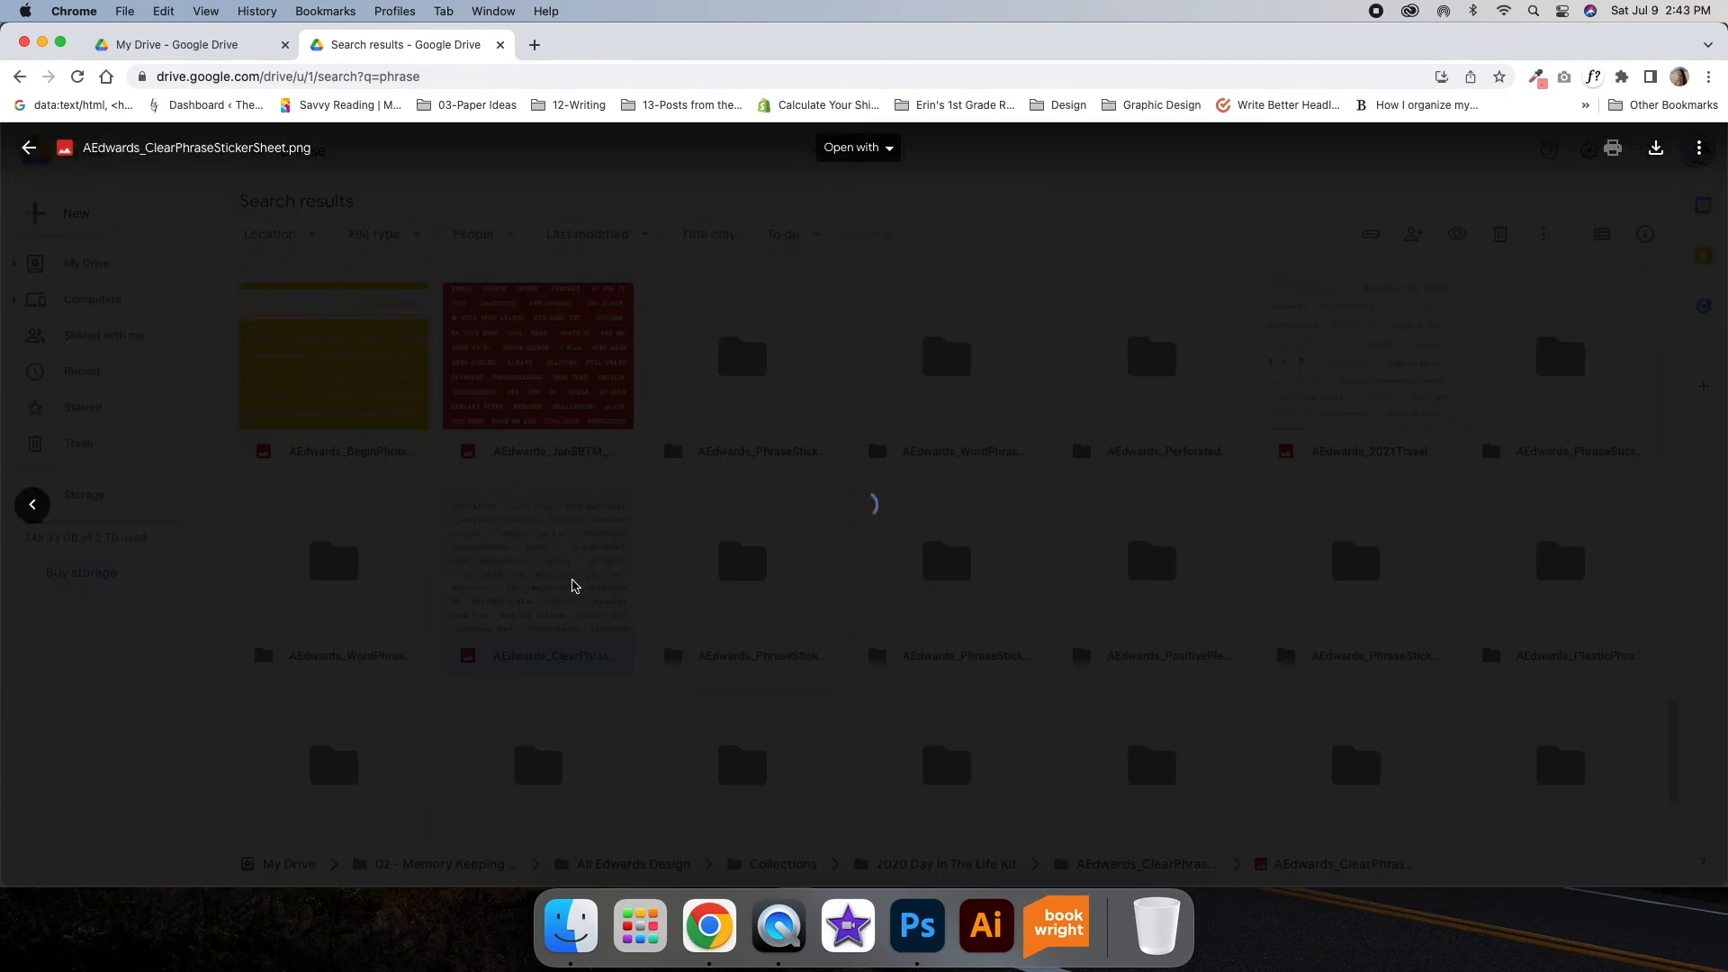
pyautogui.press('Escape')
pyautogui.click(1149, 866)
pyautogui.doubleClick(412, 396)
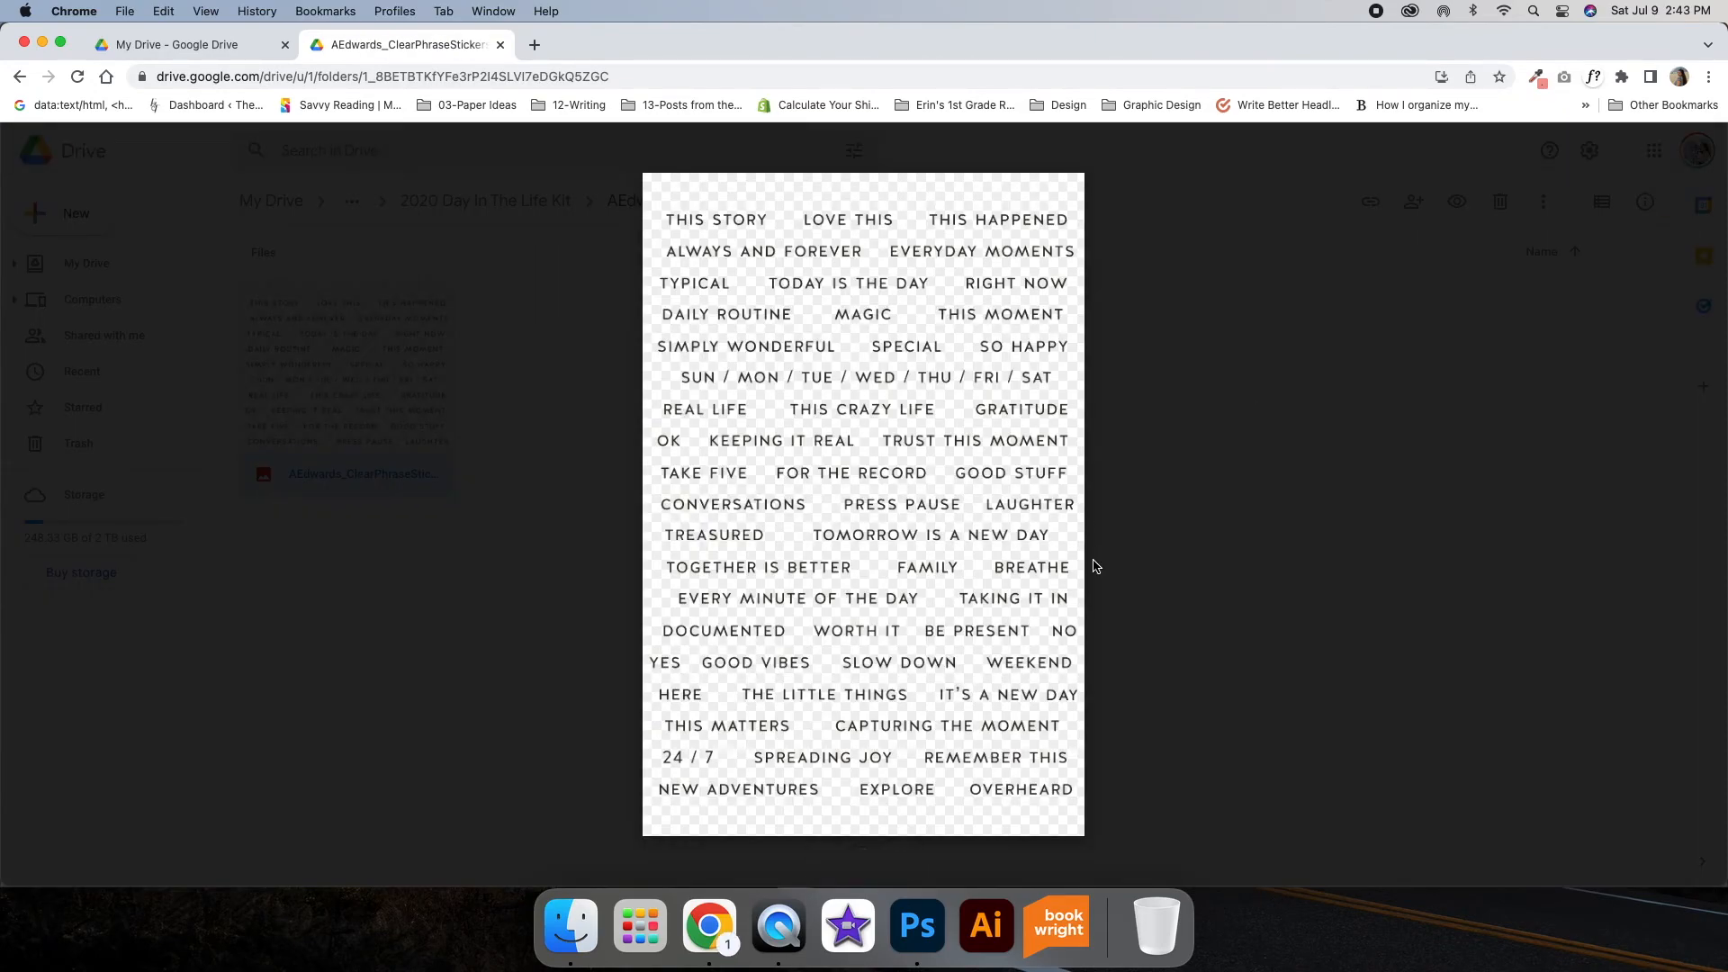
# Step: Download the clear phrase sticker sheet PNG into the Downloads folder
pyautogui.press('super+s')
pyautogui.click(994, 340)
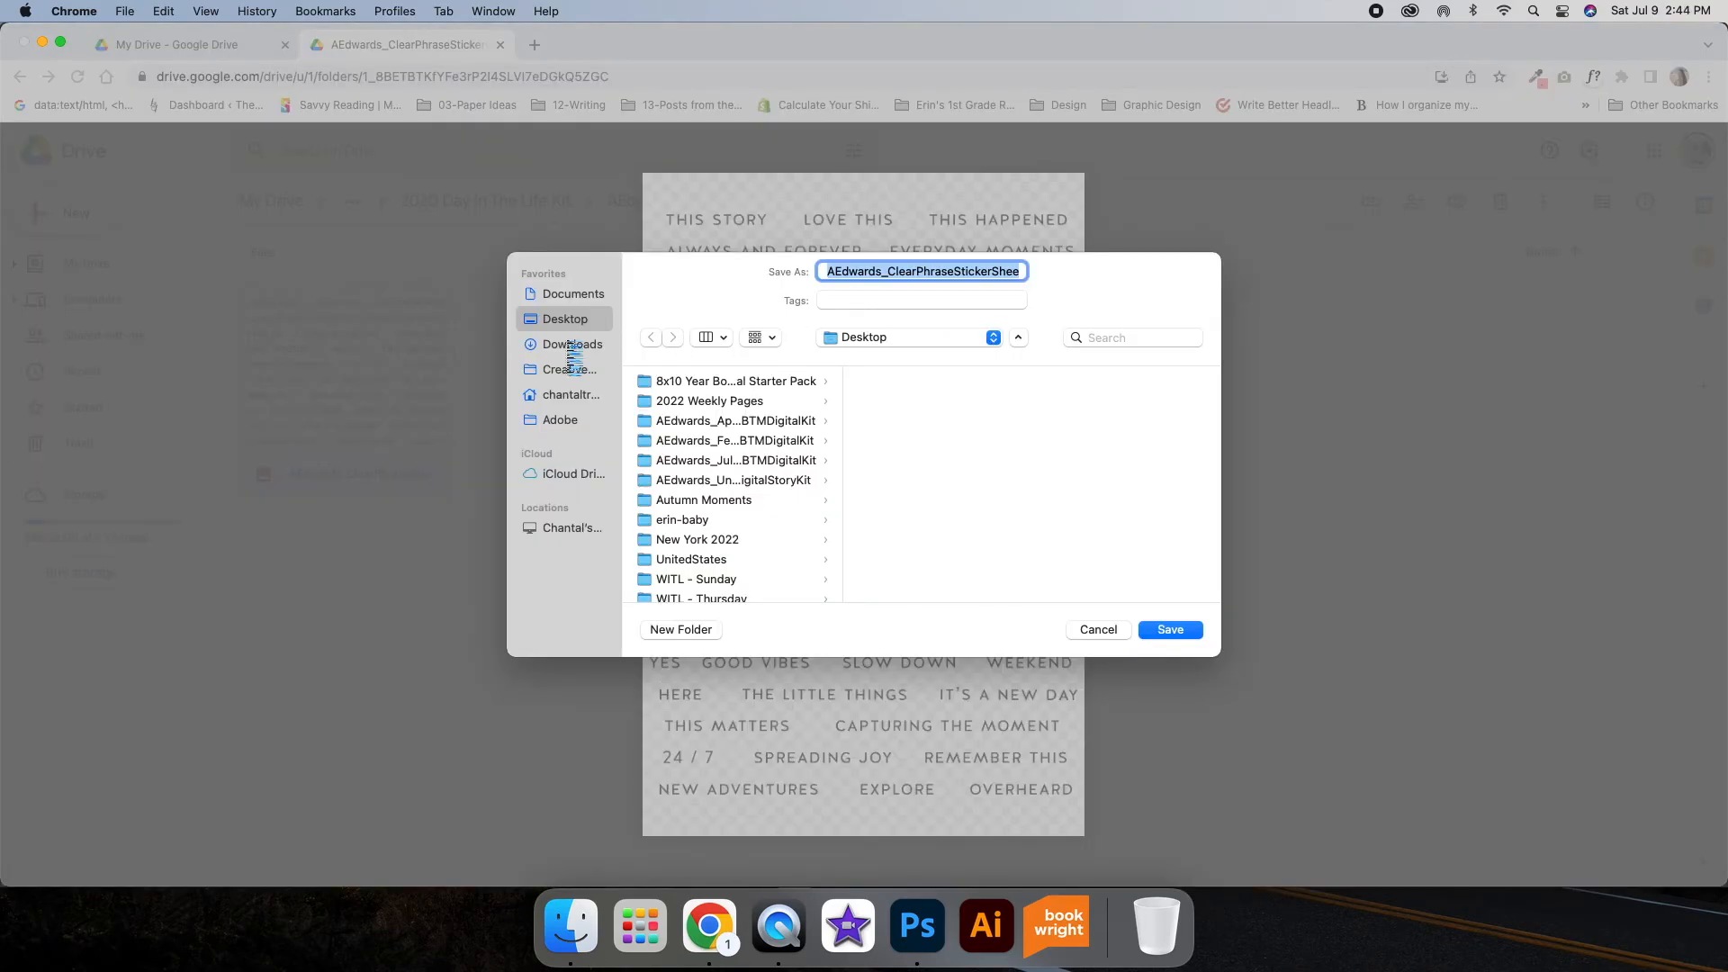
pyautogui.click(572, 346)
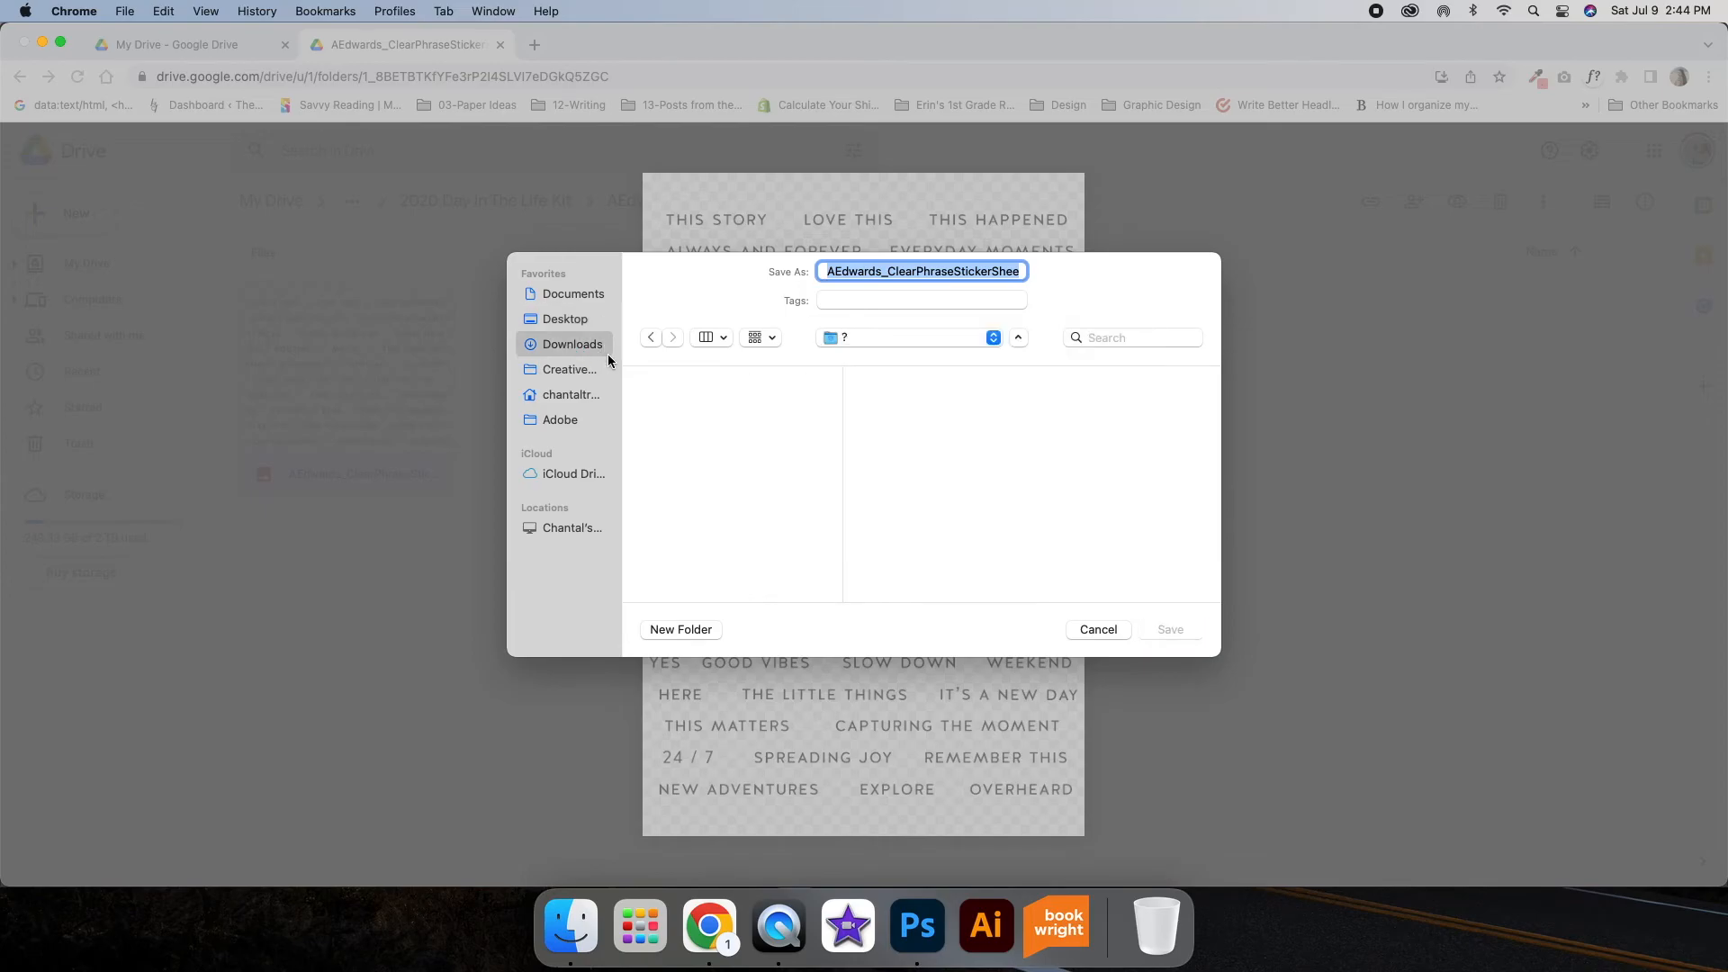
pyautogui.click(1174, 631)
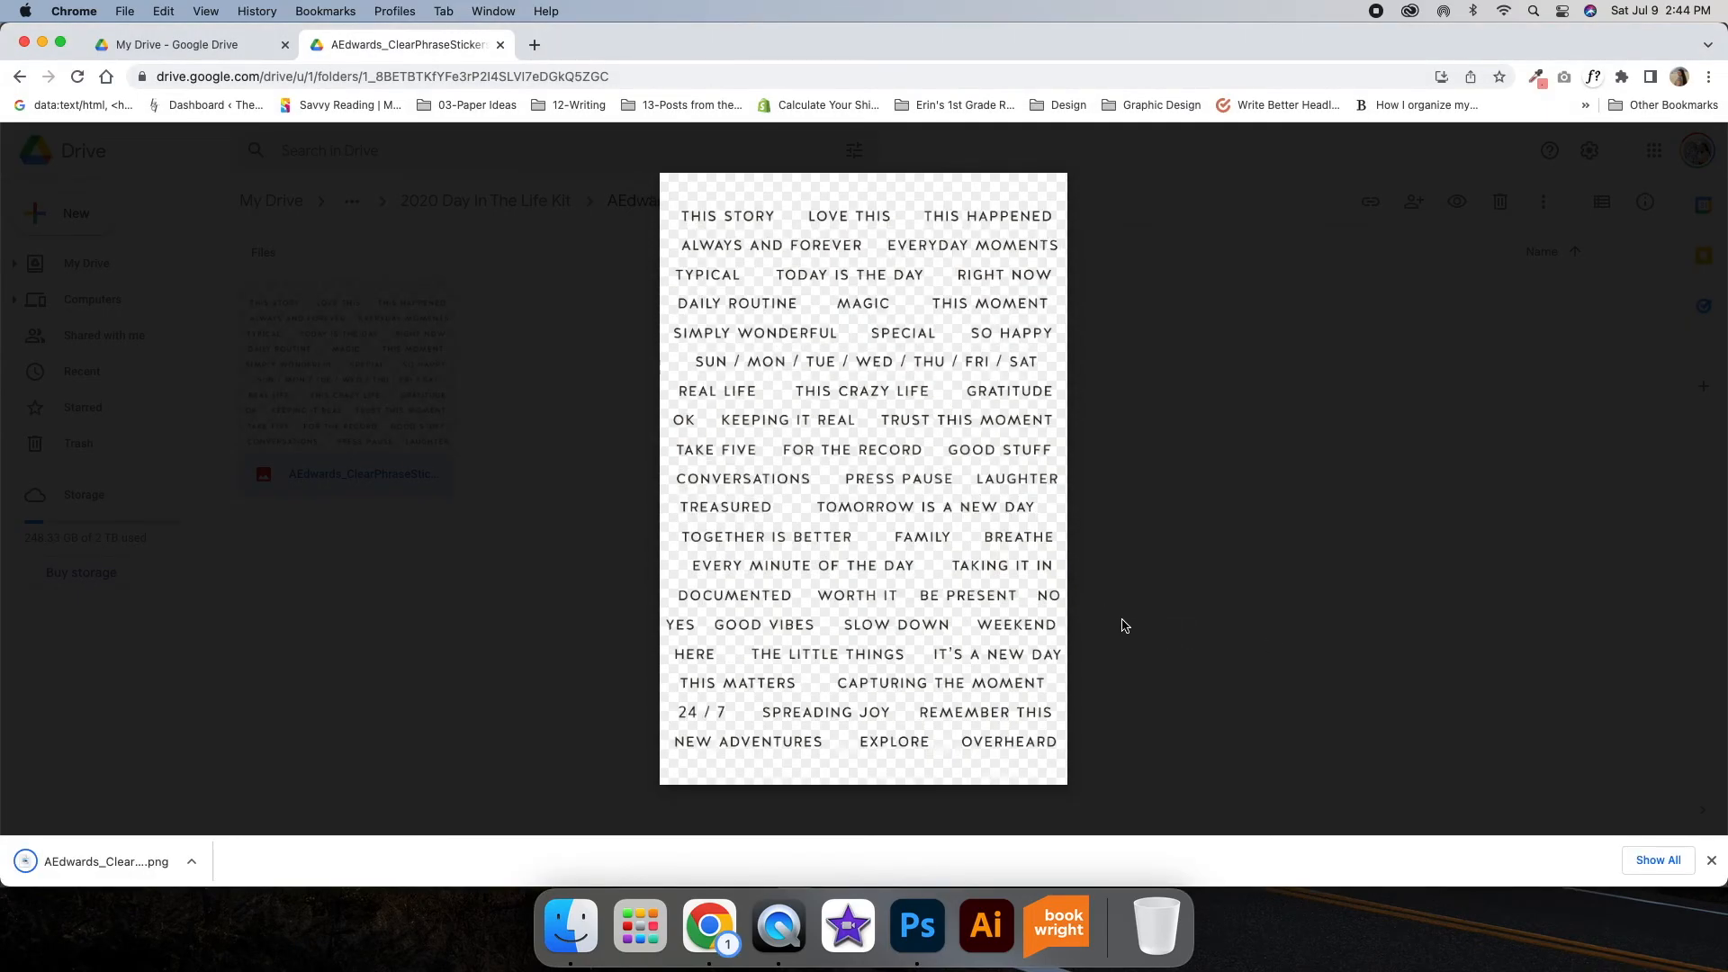
# Step: Switch to Photoshop and place AEdwards_ClearPhraseStickerSheet.png from Downloads onto the album spread
pyautogui.click(917, 929)
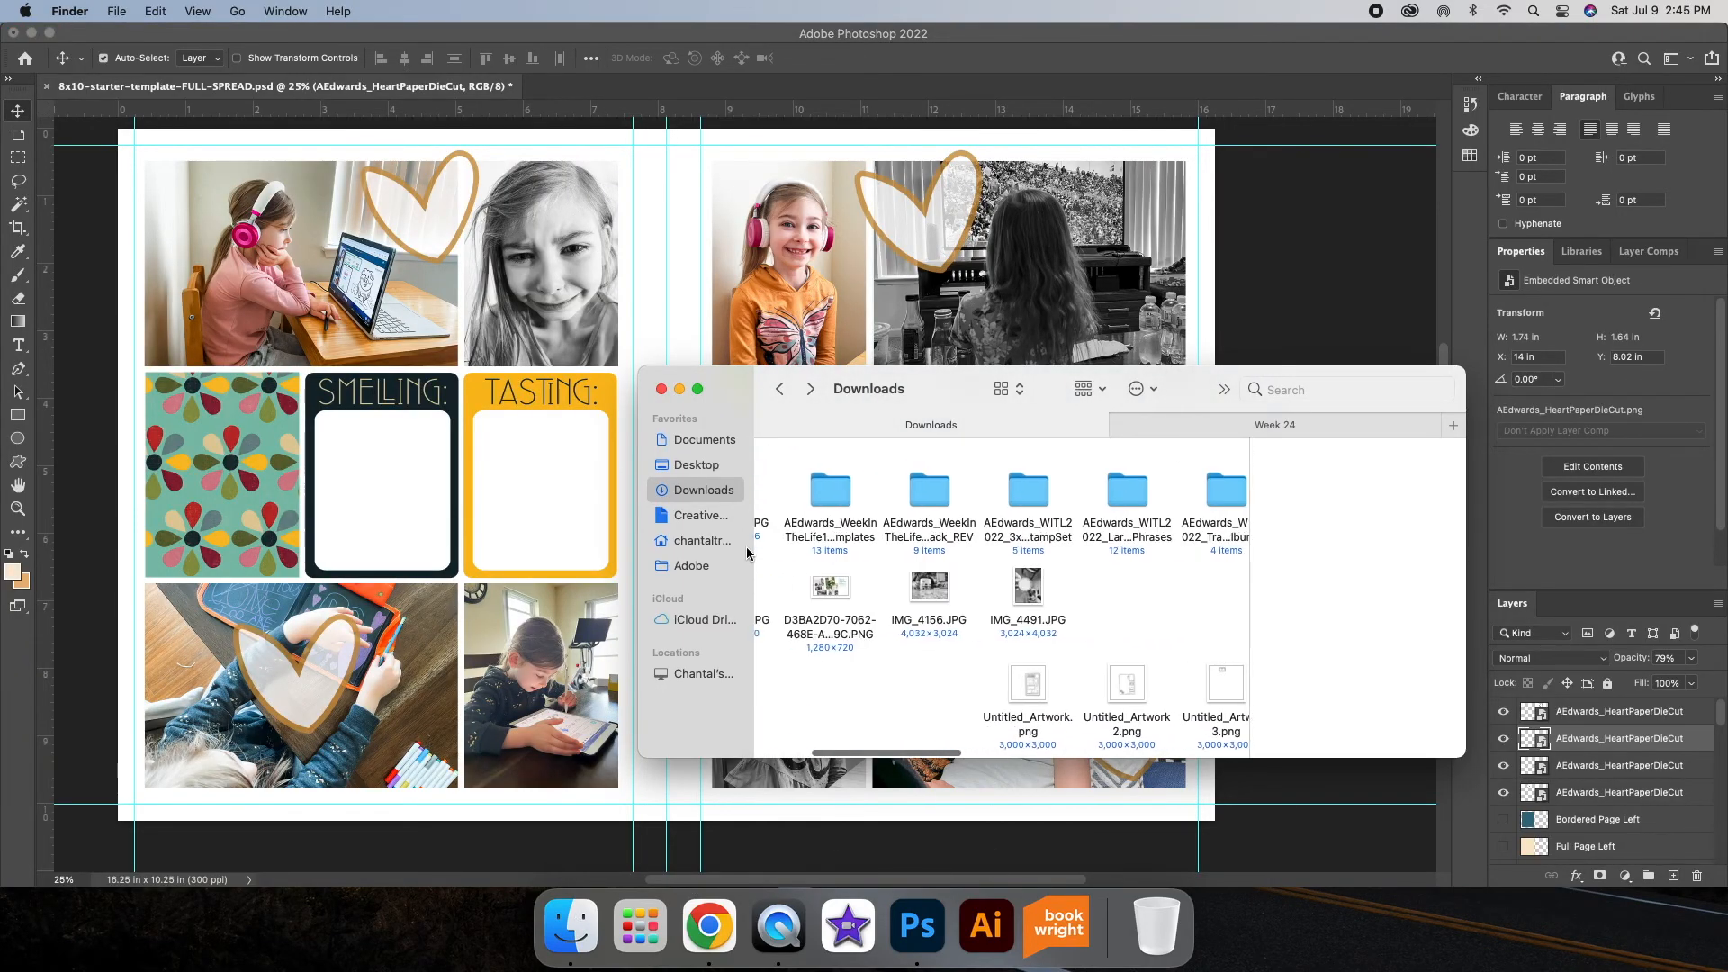
pyautogui.moveTo(1127, 589); pyautogui.dragTo(929, 486)
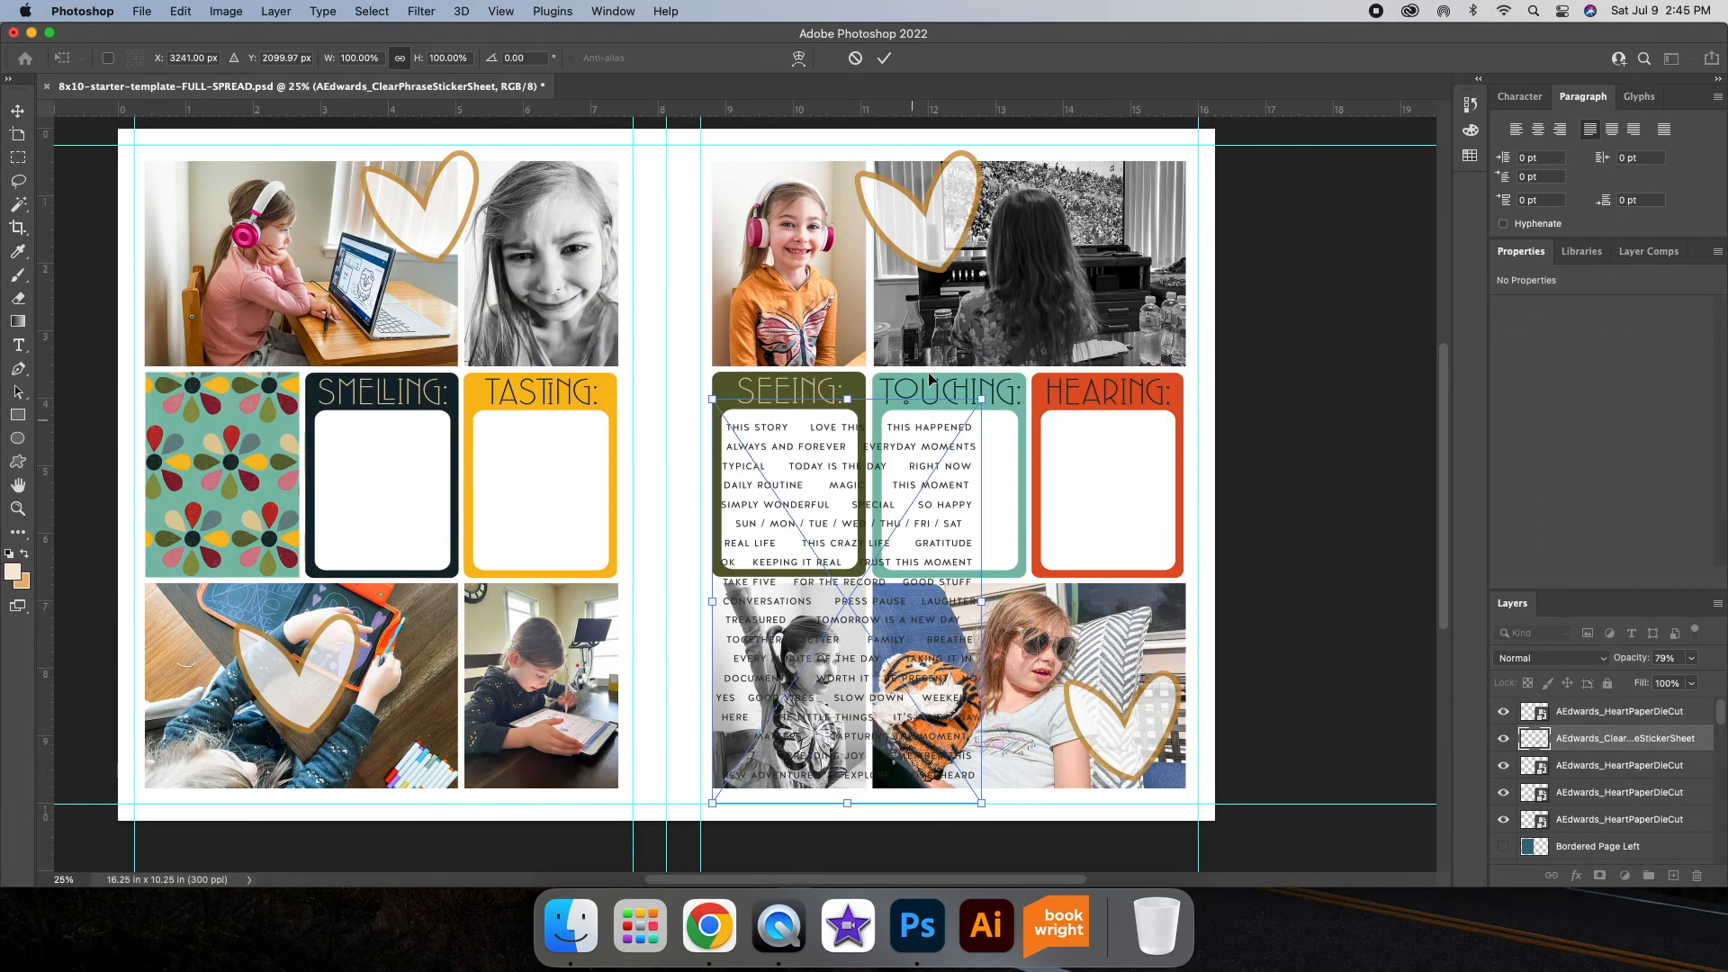
pyautogui.press('Return')
# Step: Marquee-select the DAILY ROUTINE phrase on the sticker sheet and copy it to its own layer
pyautogui.press('super+equal')
pyautogui.press('super+equal')
pyautogui.click(18, 160)
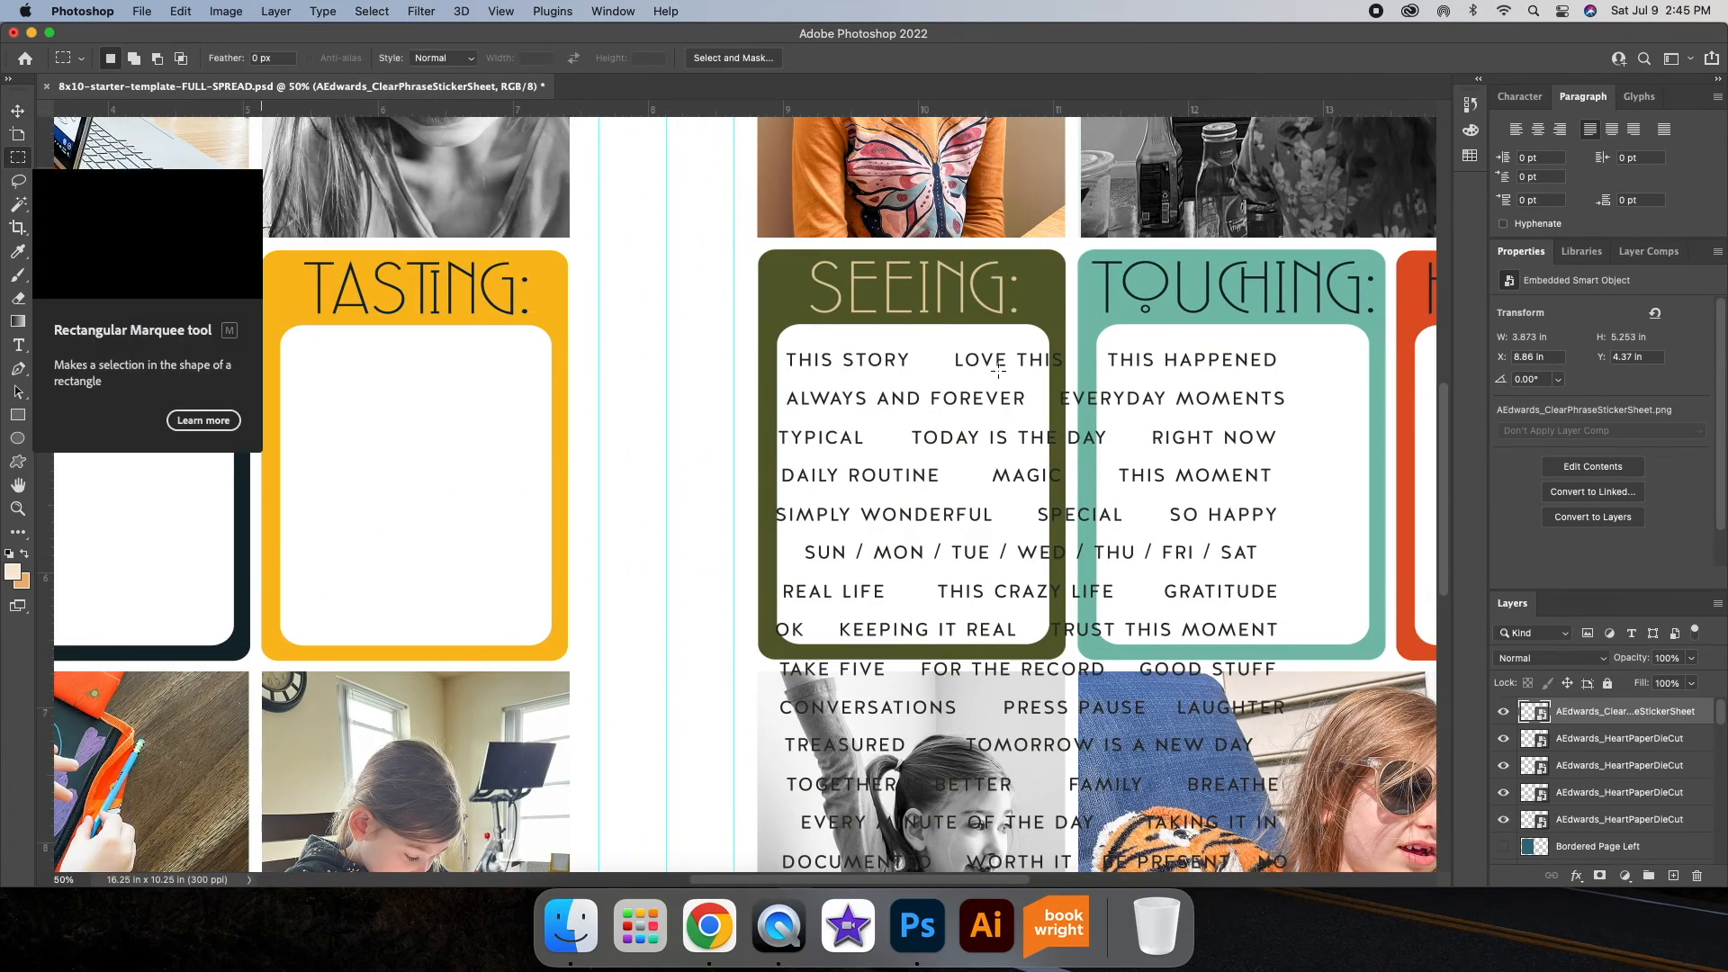
pyautogui.hscroll(-9, 1057, 417)
pyautogui.scroll(4, 1057, 417)
pyautogui.hscroll(9, 1085, 418)
pyautogui.scroll(-7, 1085, 417)
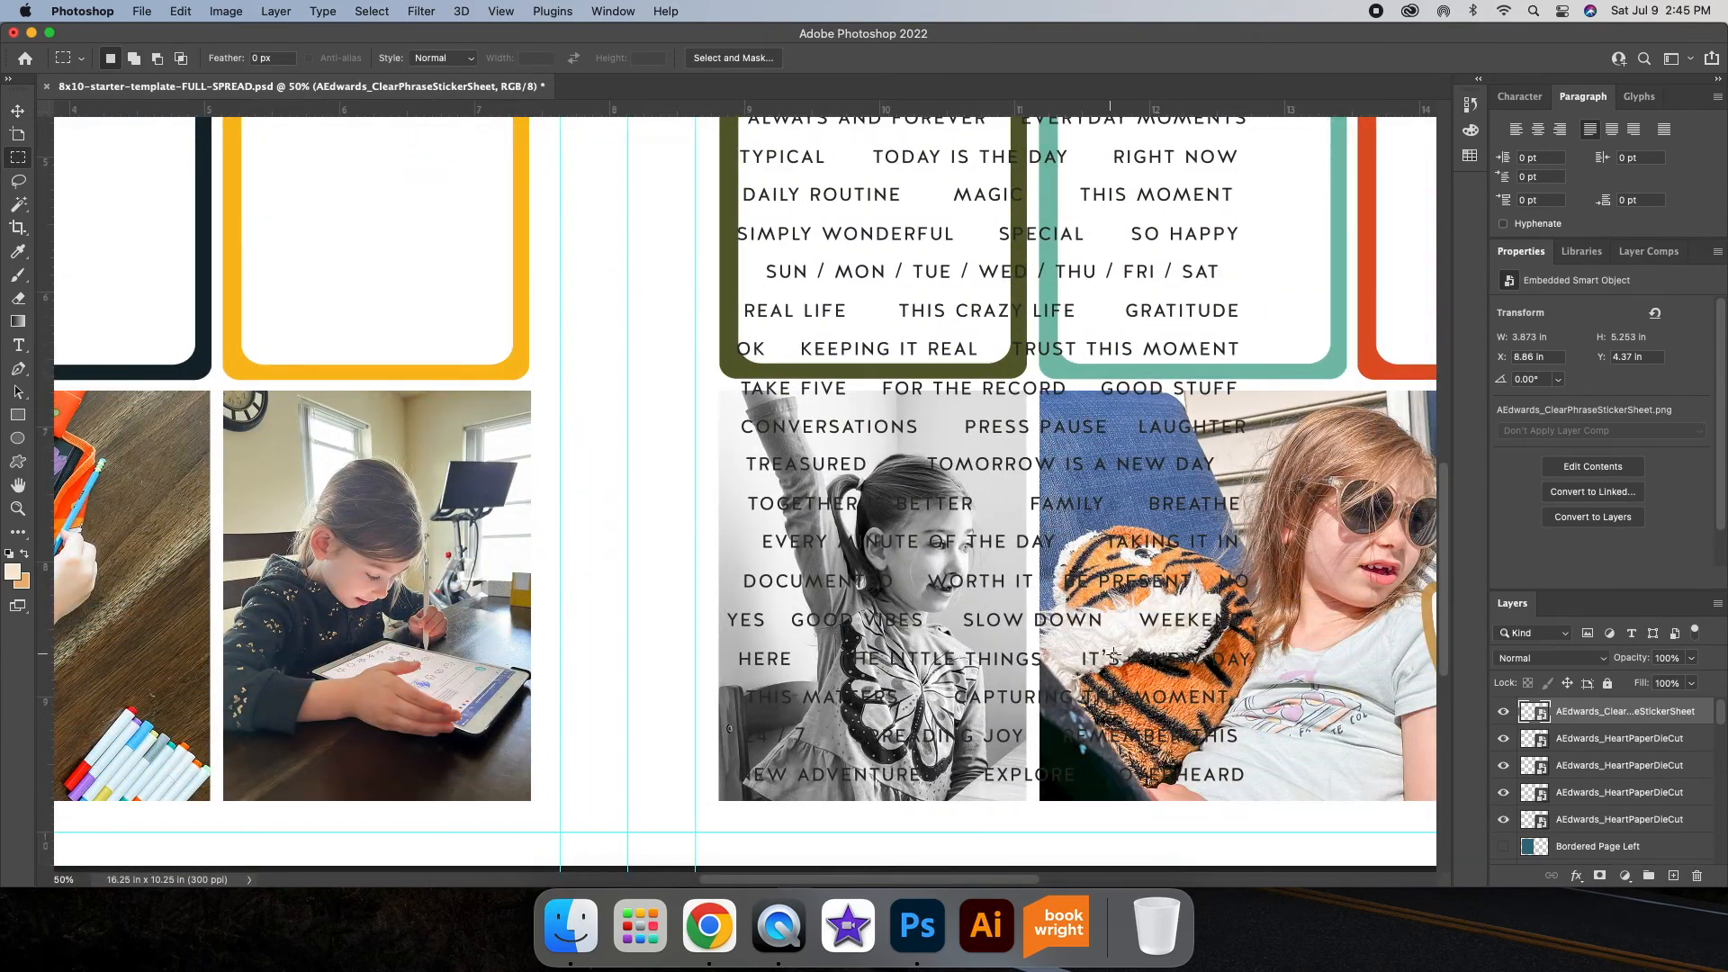
pyautogui.scroll(5, 1104, 653)
pyautogui.moveTo(753, 464); pyautogui.dragTo(934, 502)
pyautogui.rightClick(855, 472)
pyautogui.click(930, 619)
# Step: Move the full sticker sheet layer to about X 9.32 in, Y 3.93 in, leaving the copied phrase in place
pyautogui.click(1624, 738)
pyautogui.scroll(-5, 1063, 665)
pyautogui.hscroll(-5, 1063, 665)
pyautogui.hscroll(5, 1063, 665)
pyautogui.scroll(2, 1063, 665)
pyautogui.scroll(-3, 1063, 665)
pyautogui.press('v')
pyautogui.moveTo(919, 428); pyautogui.dragTo(949, 369)
# Step: Copy the CONVERSATIONS phrase from the sticker sheet to a new layer
pyautogui.scroll(5, 949, 369)
pyautogui.hscroll(2, 687, 530)
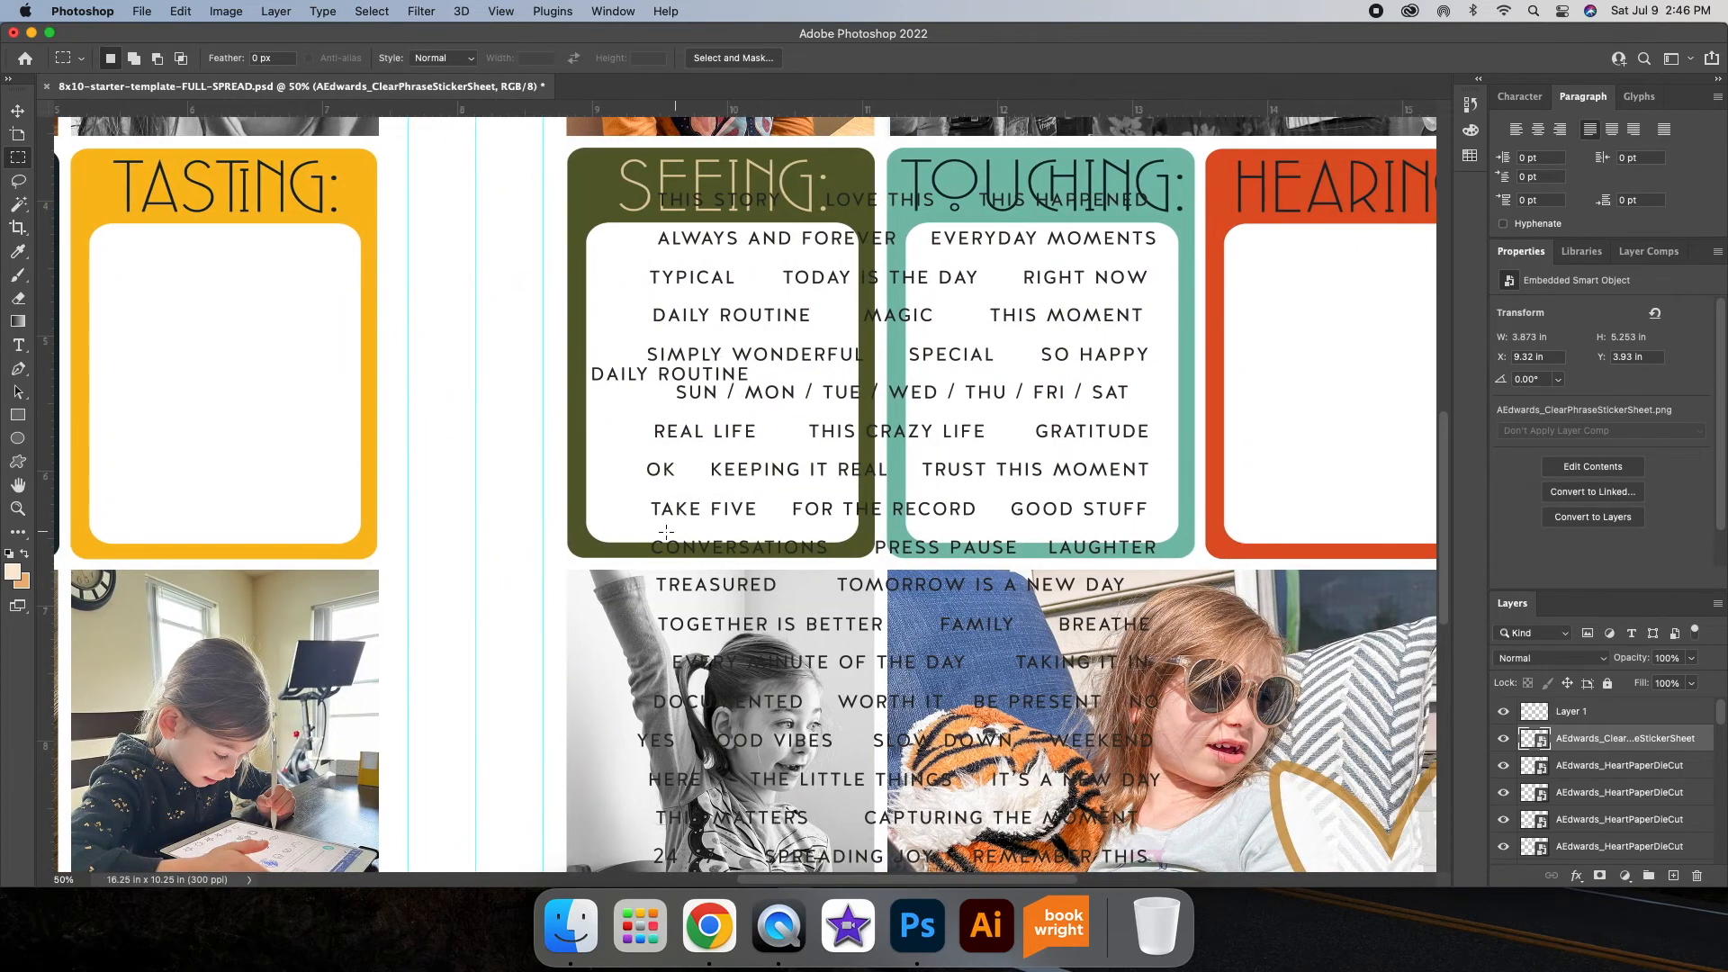
pyautogui.moveTo(837, 562); pyautogui.dragTo(839, 563)
pyautogui.press('super+j')
# Step: Copy the THIS MATTERS phrase from the sticker sheet to a new layer
pyautogui.click(1606, 762)
pyautogui.scroll(-5, 973, 554)
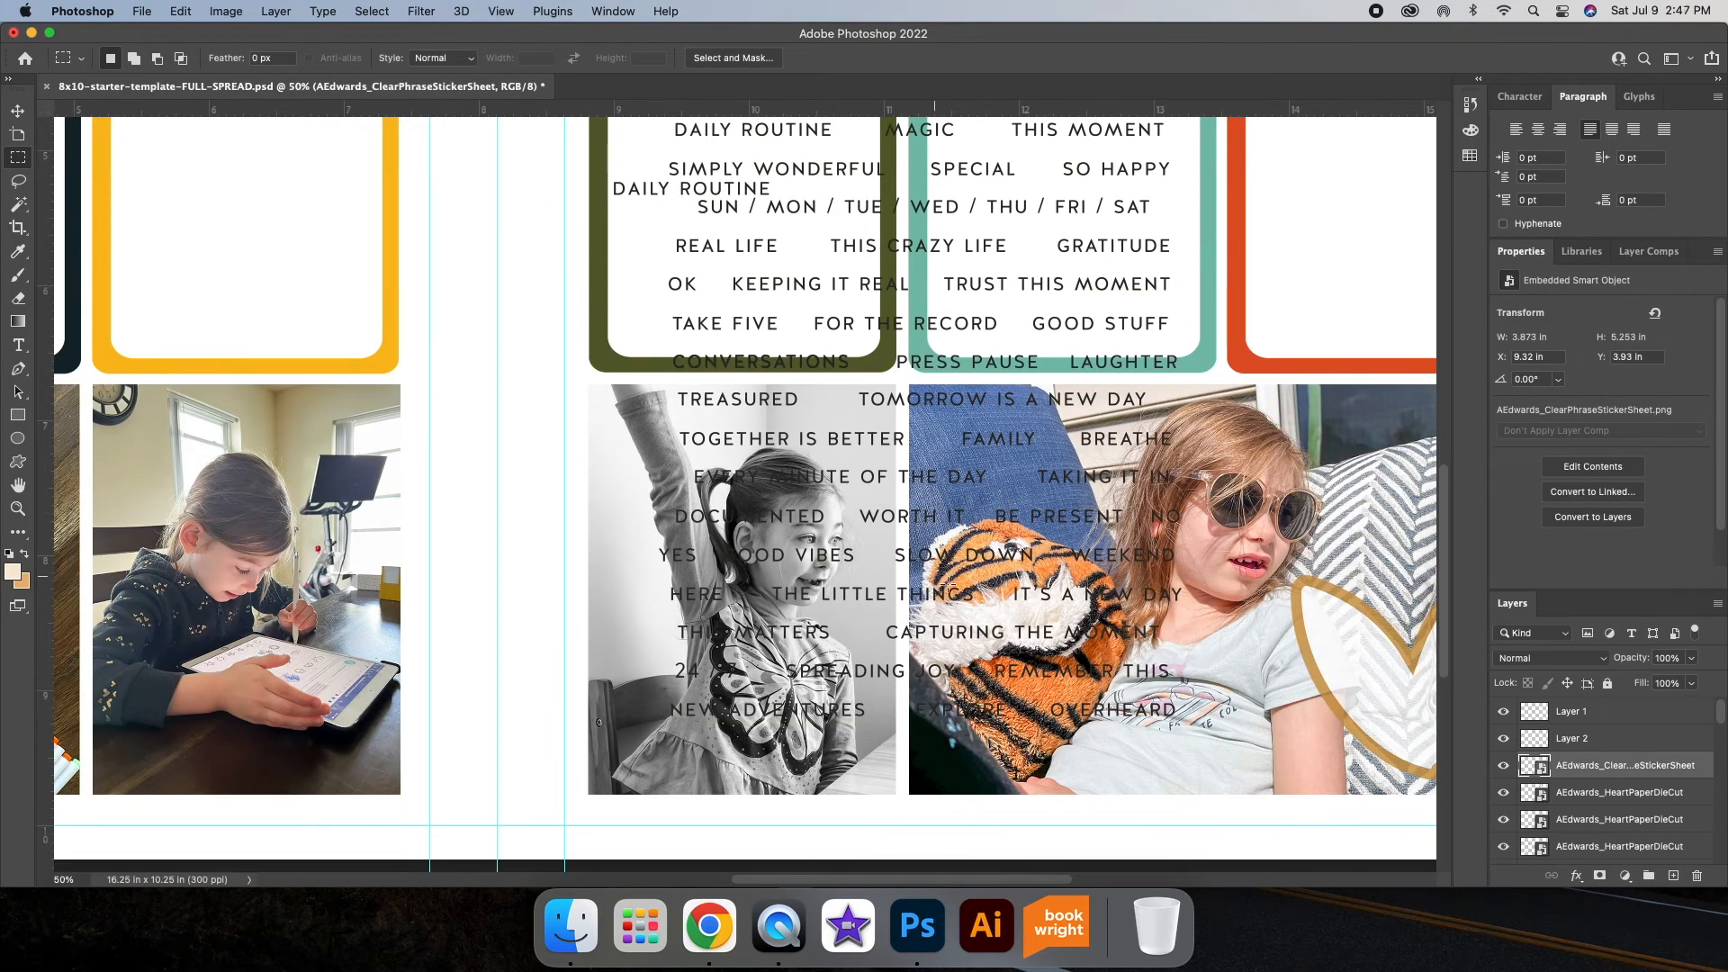
pyautogui.moveTo(784, 641); pyautogui.dragTo(783, 641)
pyautogui.rightClick(784, 641)
pyautogui.click(826, 617)
# Step: Copy the PRESS PAUSE phrase from the sticker sheet to a new layer
pyautogui.scroll(5, 1014, 572)
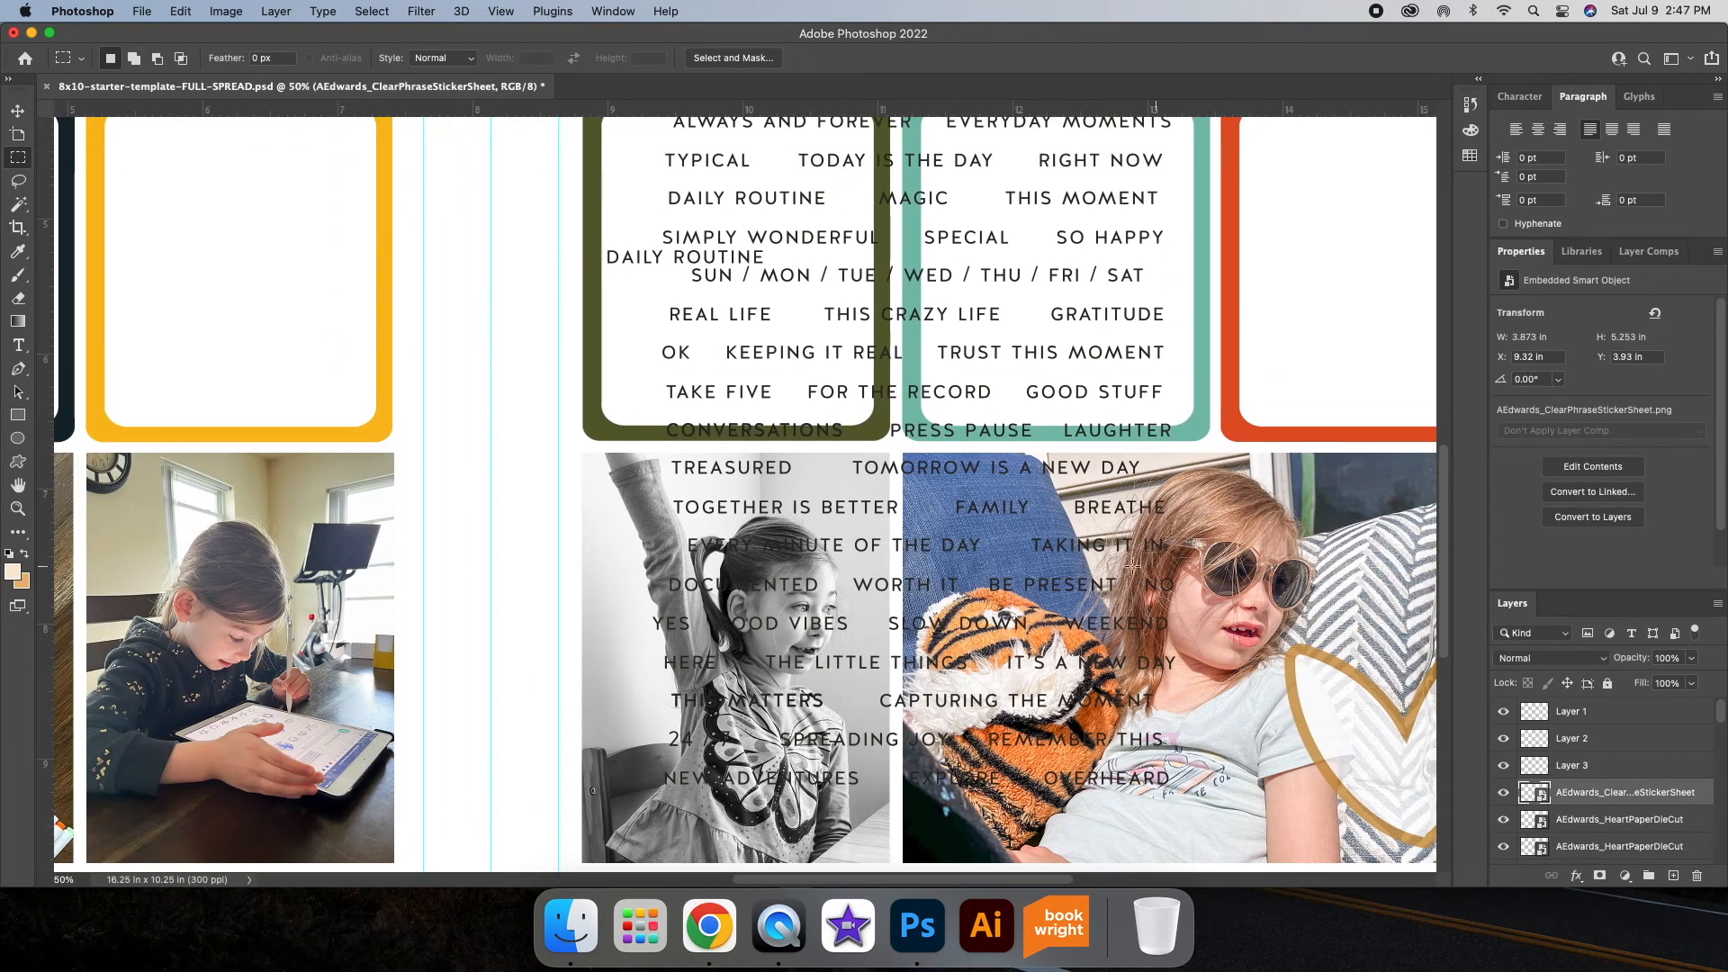
pyautogui.hscroll(2, 1014, 572)
pyautogui.moveTo(841, 491); pyautogui.dragTo(996, 545)
pyautogui.scroll(1, 953, 526)
pyautogui.rightClick(940, 530)
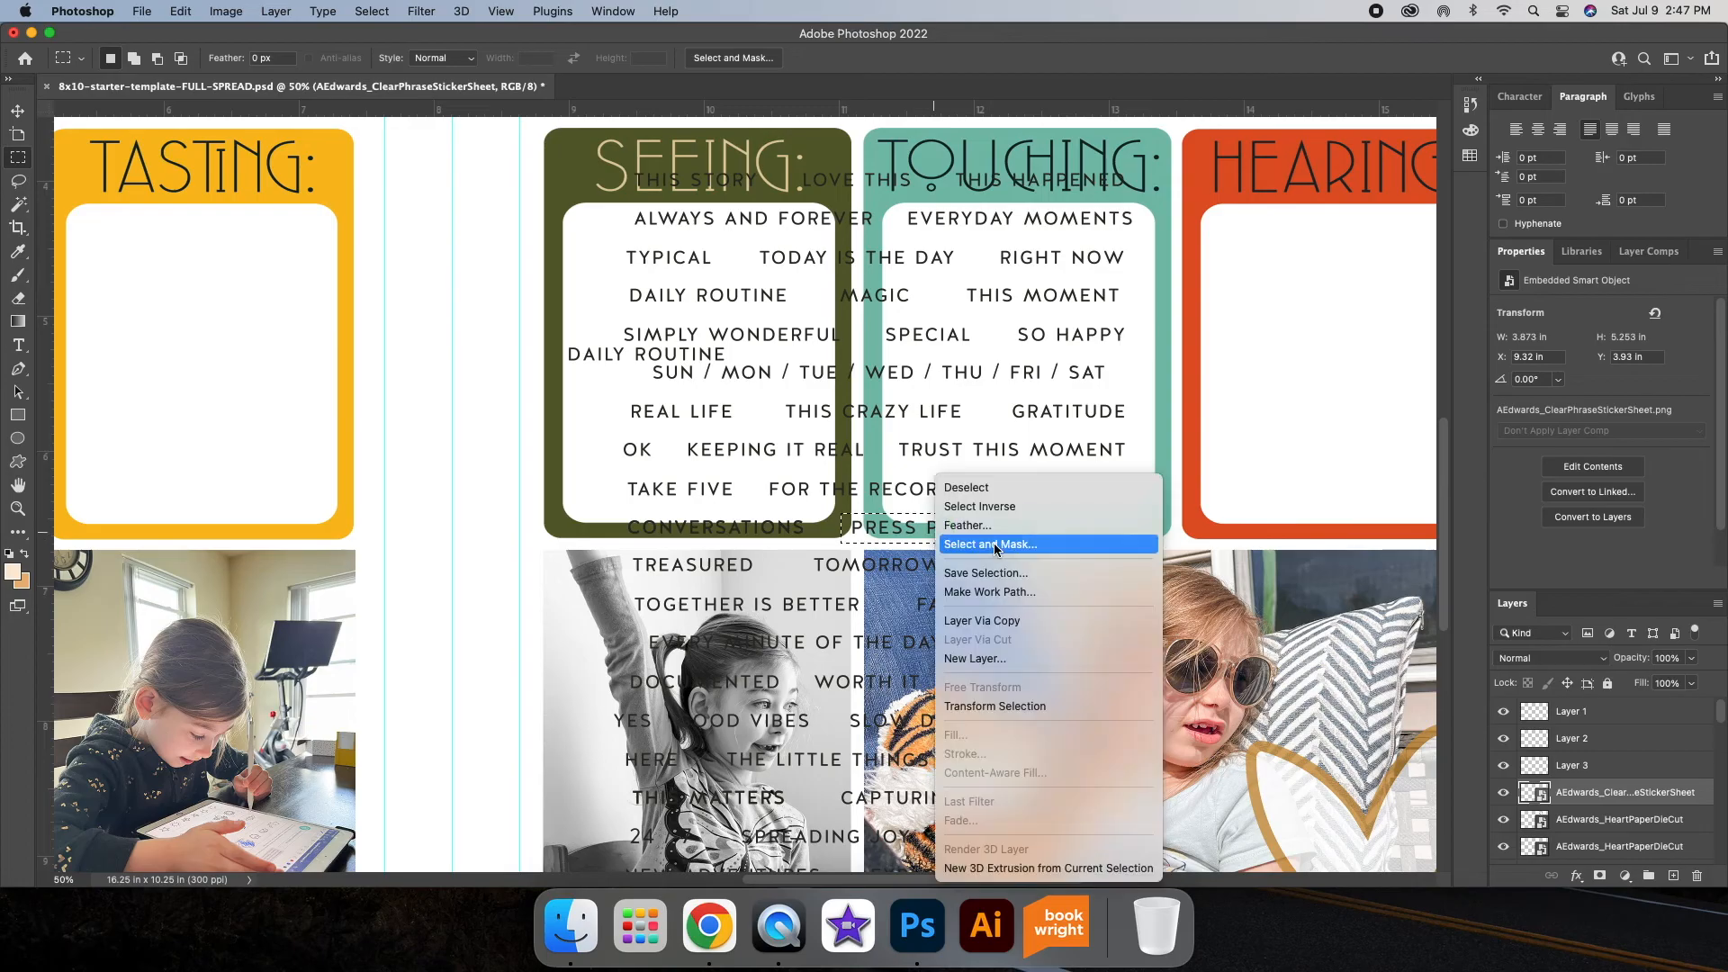
pyautogui.click(990, 621)
# Step: Copy the TAKE FIVE phrase from the sticker sheet to a new layer
pyautogui.click(1605, 819)
pyautogui.scroll(2, 955, 515)
pyautogui.hscroll(1, 955, 514)
pyautogui.moveTo(589, 557); pyautogui.dragTo(707, 590)
pyautogui.rightClick(688, 581)
pyautogui.click(767, 609)
# Step: Copy the REMEMBER THIS phrase to a new layer and hide the full sticker sheet
pyautogui.scroll(-7, 990, 594)
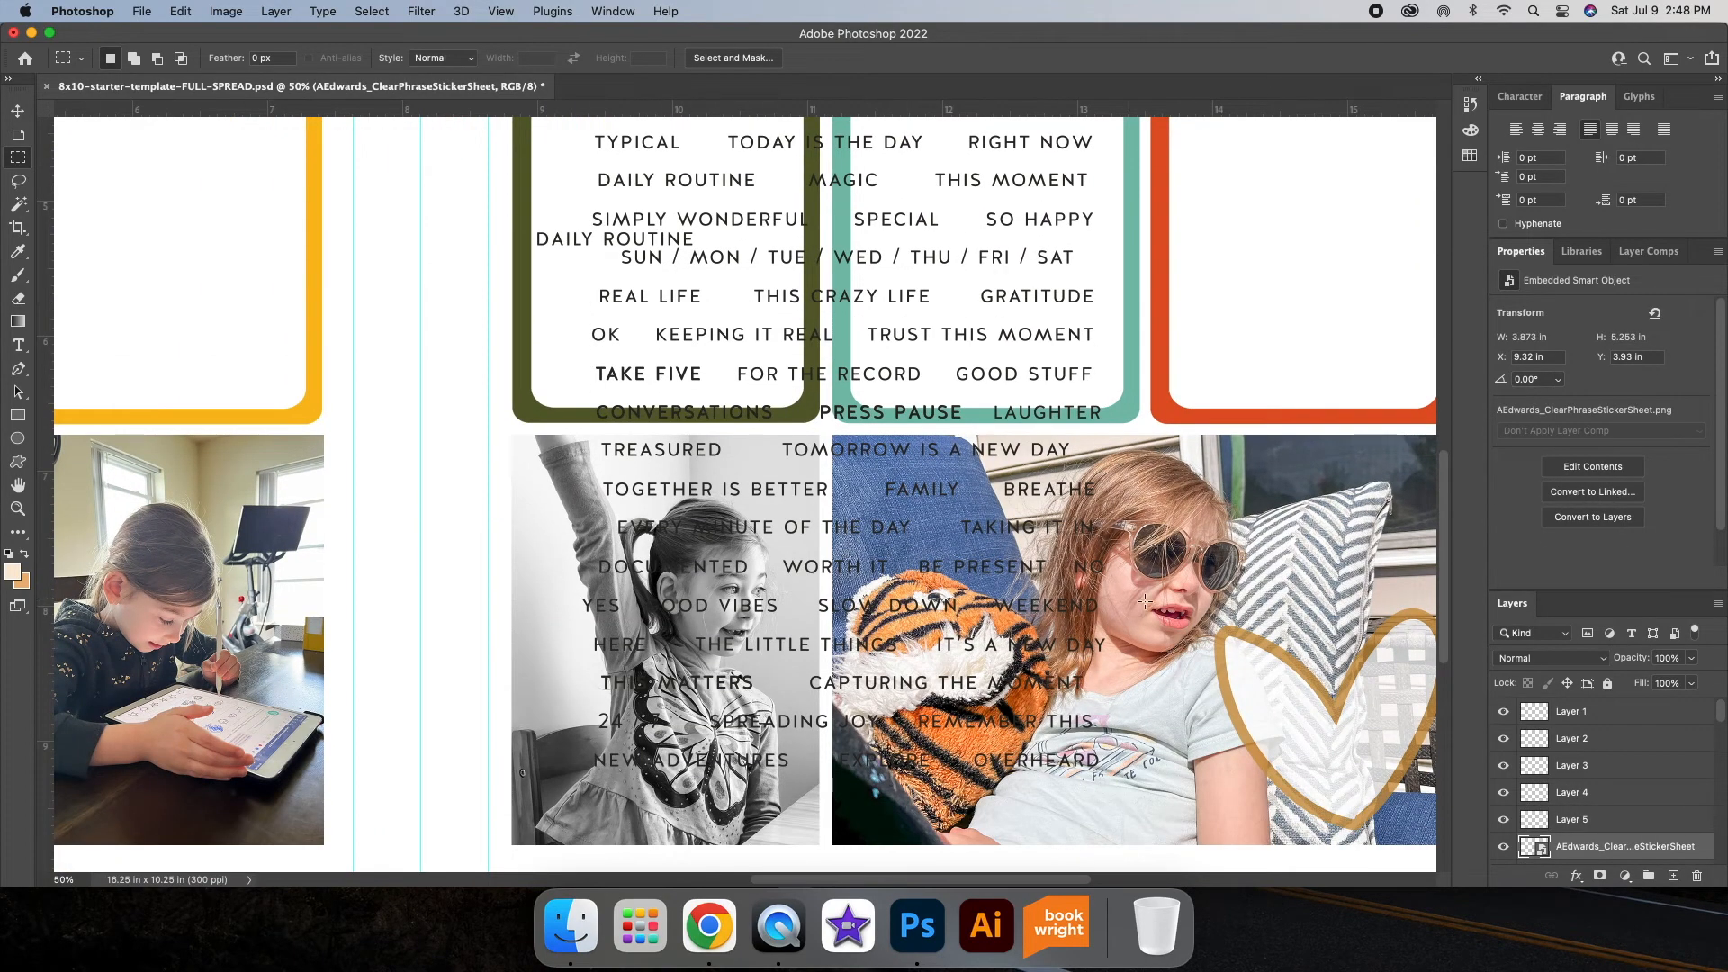
pyautogui.scroll(-4, 1145, 601)
pyautogui.hscroll(-3, 1145, 601)
pyautogui.hscroll(3, 1080, 594)
pyautogui.moveTo(904, 572); pyautogui.dragTo(1098, 605)
pyautogui.rightClick(1017, 590)
pyautogui.click(1073, 612)
pyautogui.click(1503, 831)
# Step: Move the DAILY ROUTINE phrase into the heart on the laptop photo
pyautogui.press('super+minus')
pyautogui.press('super+minus')
pyautogui.press('super+minus')
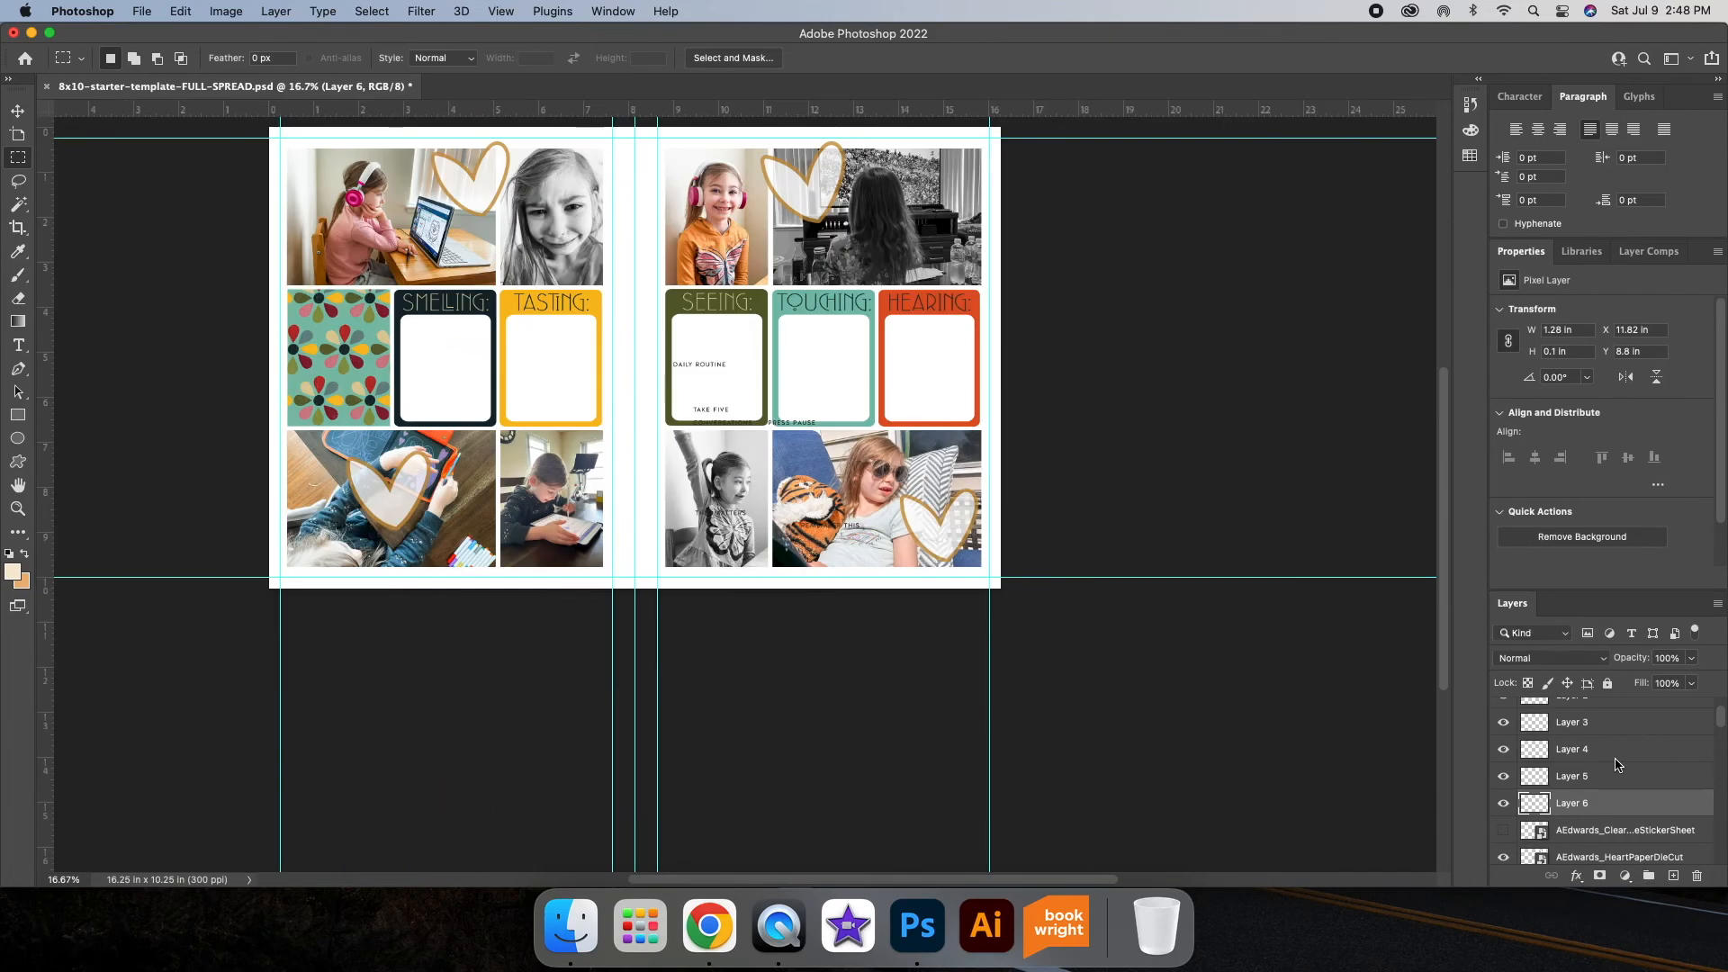
pyautogui.scroll(4, 868, 538)
pyautogui.hscroll(-3, 868, 538)
pyautogui.press('v')
pyautogui.click(866, 535)
pyautogui.press('super+plus')
pyautogui.press('super+plus')
pyautogui.click(991, 576)
pyautogui.moveTo(985, 572); pyautogui.dragTo(513, 206)
pyautogui.scroll(-3, 992, 515)
pyautogui.click(1184, 769)
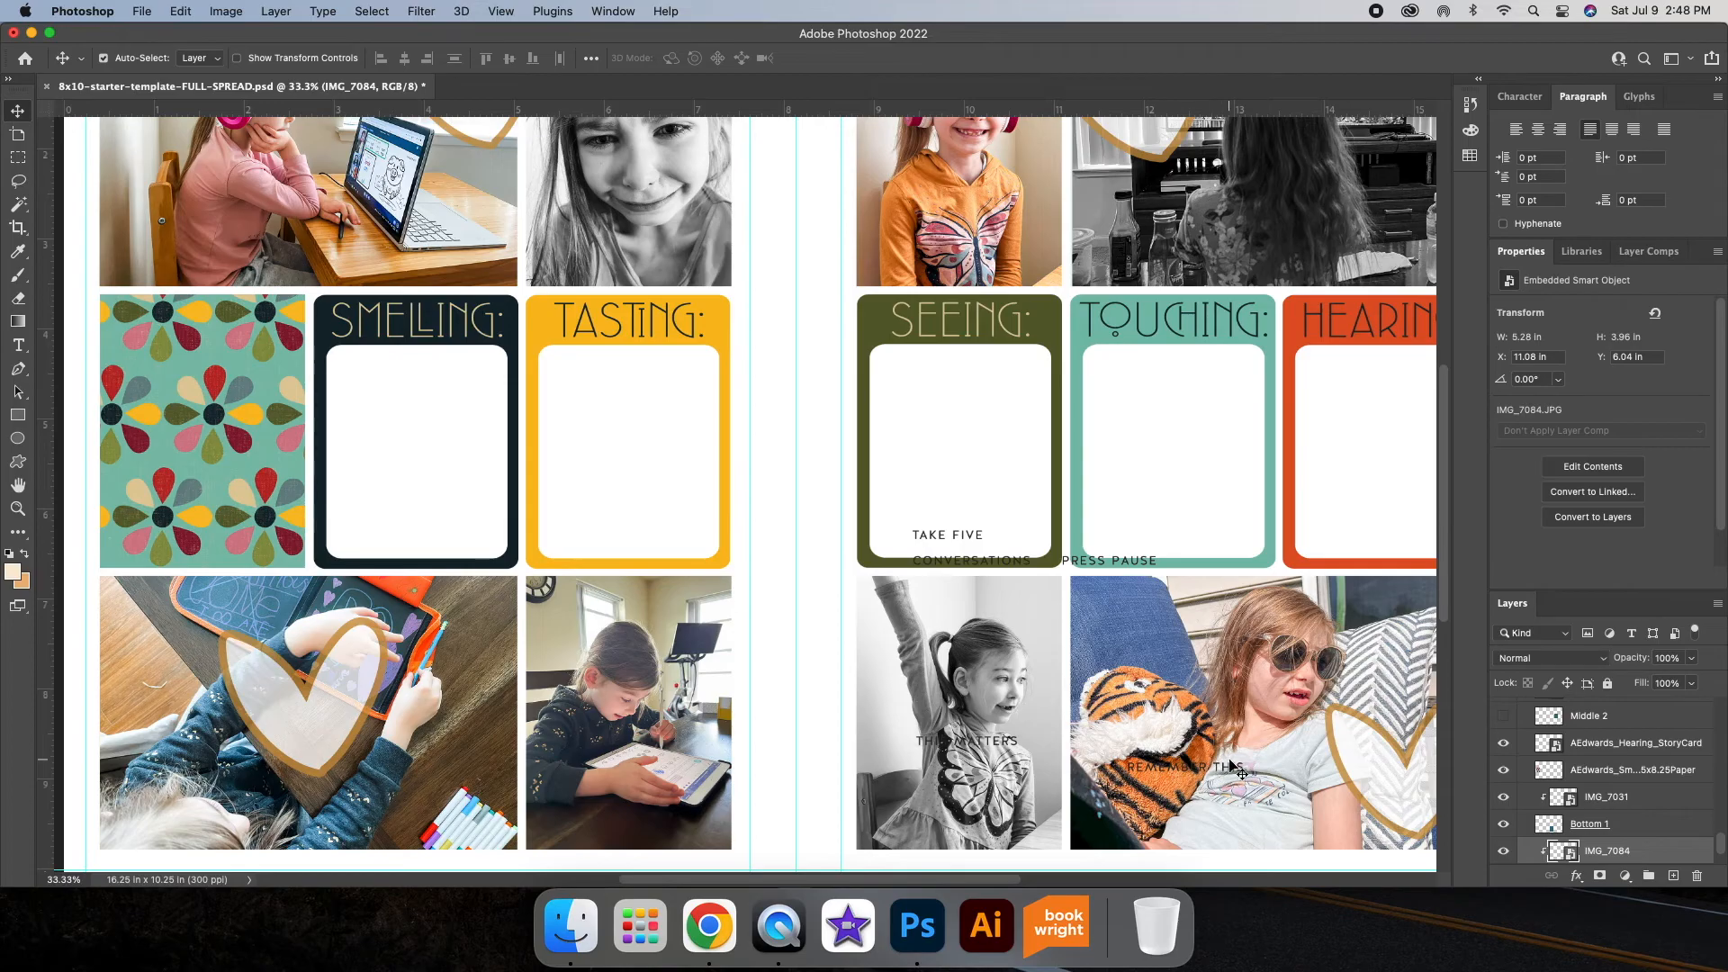
pyautogui.hscroll(4, 1210, 761)
pyautogui.click(1054, 769)
pyautogui.press('super+plus')
pyautogui.scroll(-6, 1062, 756)
pyautogui.moveTo(1191, 604); pyautogui.dragTo(1175, 603)
pyautogui.click(180, 11)
pyautogui.click(203, 33)
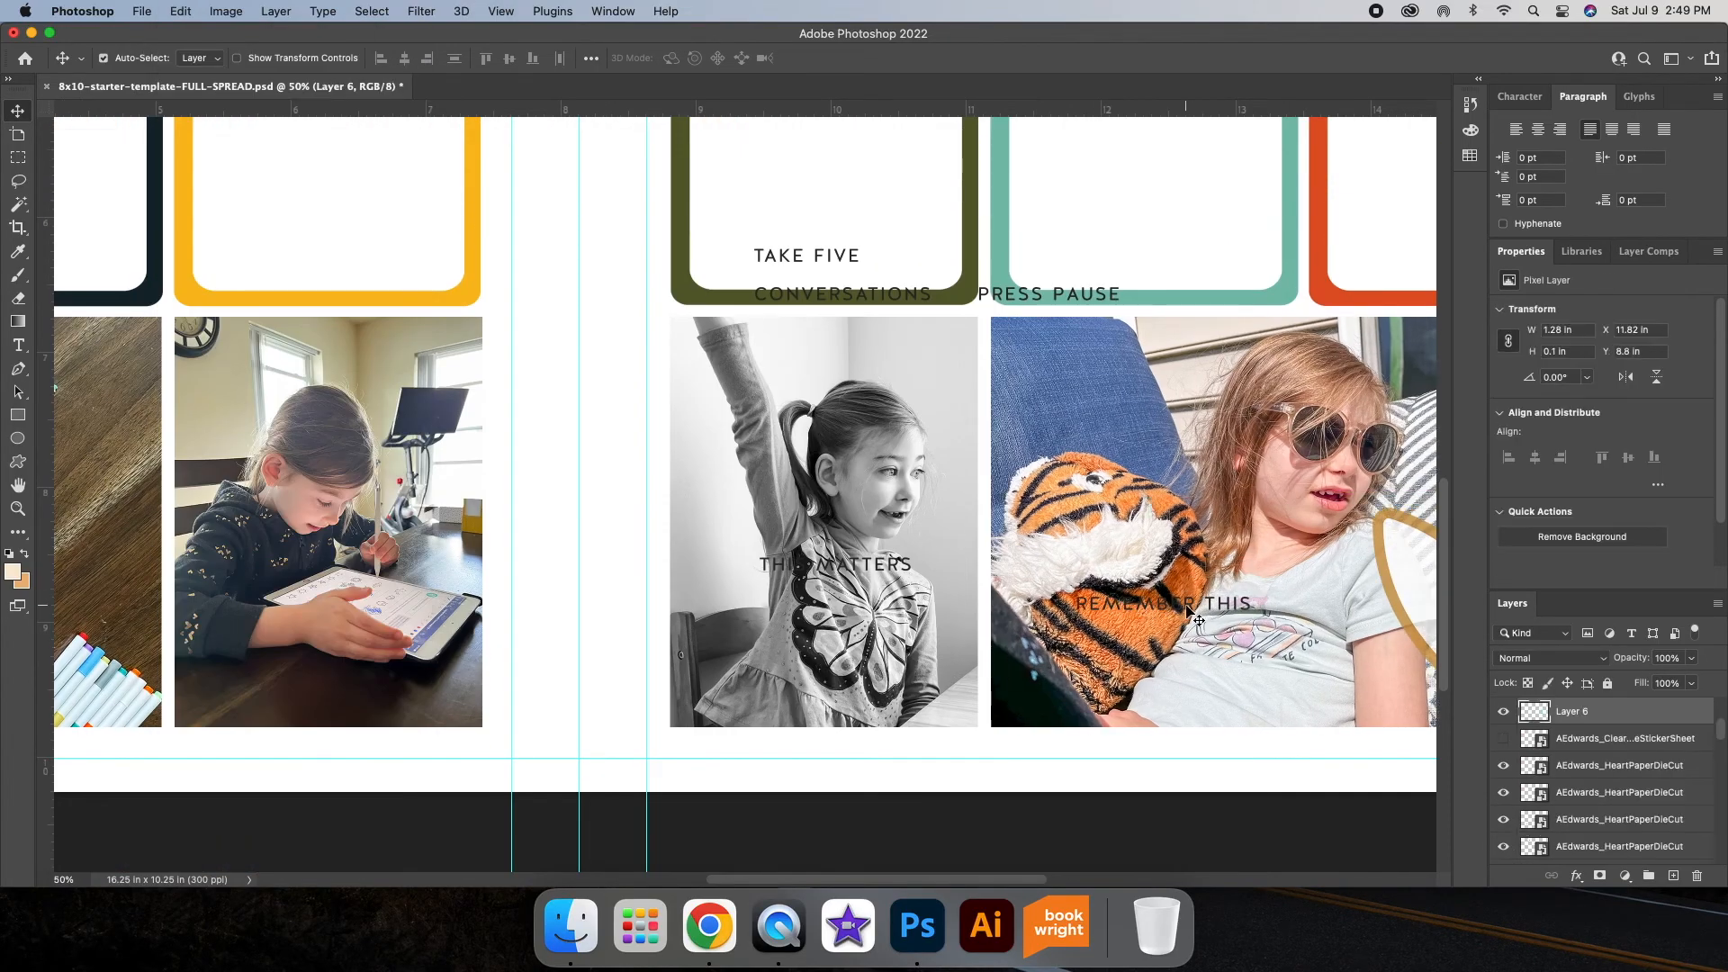
# Step: Move the REMEMBER THIS phrase into the laptop photo's heart, just below DAILY ROUTINE
pyautogui.moveTo(615, 314); pyautogui.dragTo(530, 314)
pyautogui.scroll(10, 530, 314)
pyautogui.hscroll(-10, 530, 314)
pyautogui.moveTo(1035, 826); pyautogui.dragTo(568, 161)
pyautogui.scroll(8, 648, 216)
pyautogui.hscroll(-3, 648, 216)
pyautogui.moveTo(744, 545); pyautogui.dragTo(745, 545)
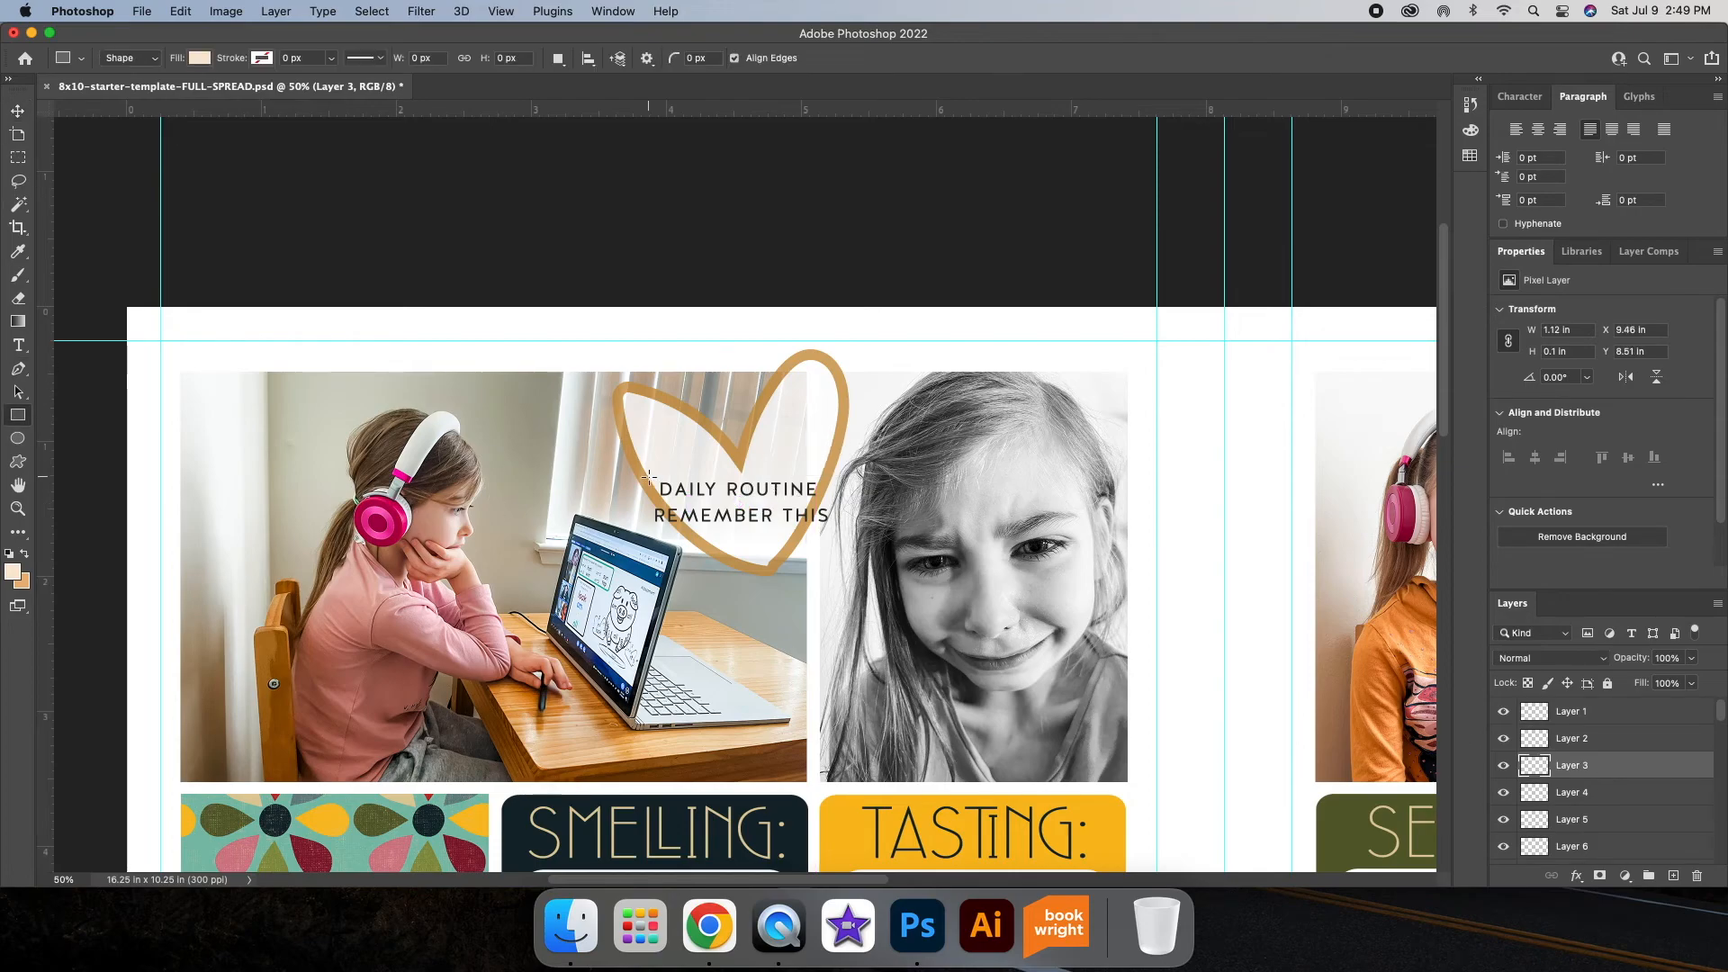
# Step: Draw a rectangle behind DAILY ROUTINE, filled with olive green sampled from the patterned paper
pyautogui.click(199, 58)
pyautogui.click(312, 93)
pyautogui.scroll(1, 891, 823)
pyautogui.click(374, 841)
pyautogui.click(1639, 580)
pyautogui.click(18, 111)
pyautogui.click(648, 216)
pyautogui.scroll(-7, 801, 621)
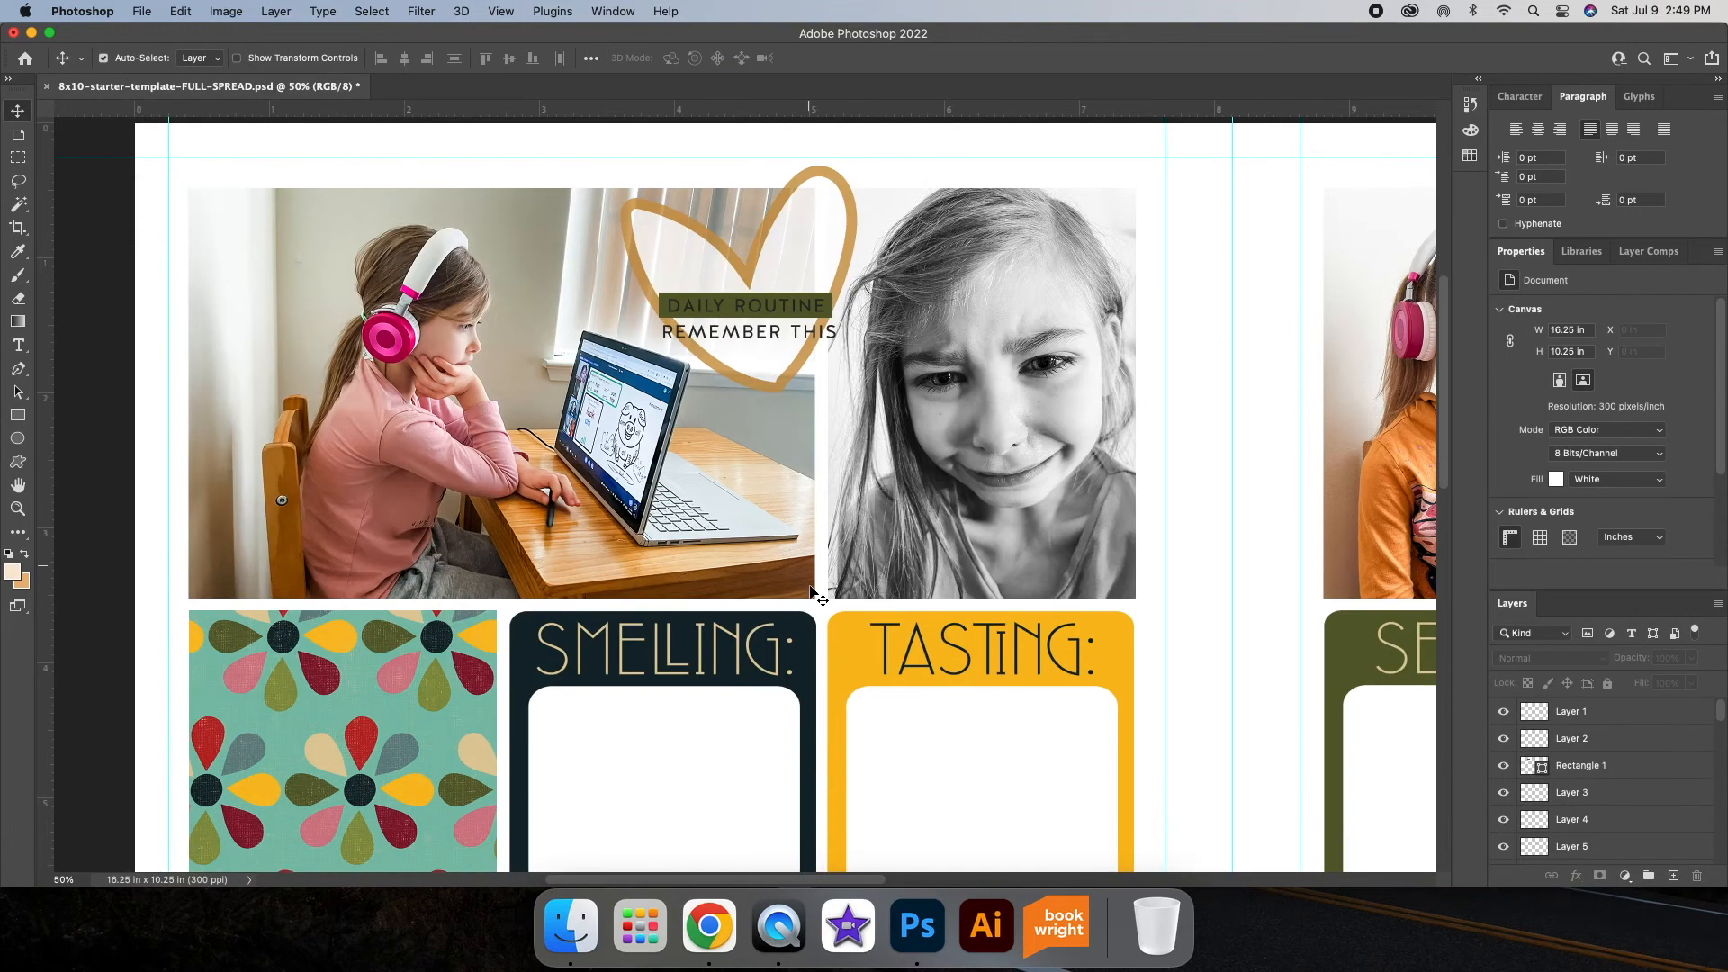
# Step: Recolour the DAILY ROUTINE rectangle with pink sampled from the patterned paper
pyautogui.scroll(3, 837, 236)
pyautogui.keyDown('super'); pyautogui.click(828, 248); pyautogui.keyUp('super')
pyautogui.click(1555, 438)
pyautogui.click(1704, 474)
pyautogui.click(483, 627)
pyautogui.click(1639, 581)
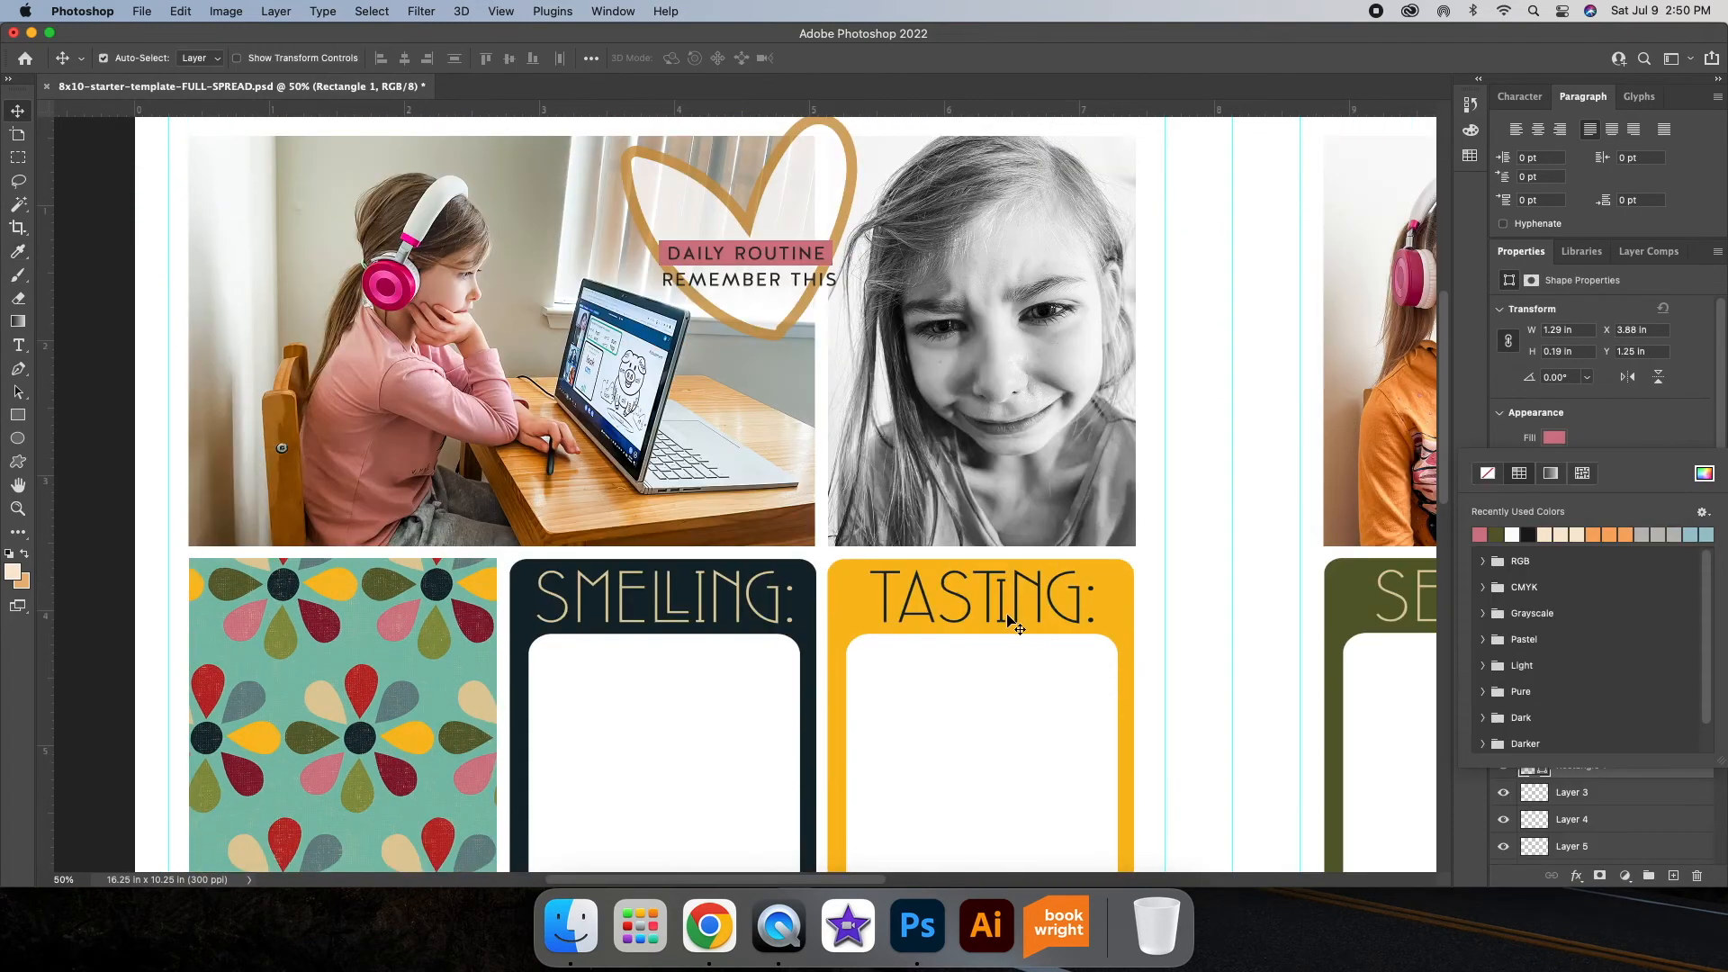
# Step: Stack the pink rectangle below all phrase layers and place a copy of it behind REMEMBER THIS
pyautogui.click(1570, 819)
pyautogui.click(1559, 772)
pyautogui.keyDown('shift'); pyautogui.click(1628, 793); pyautogui.keyUp('shift')
pyautogui.moveTo(1628, 793); pyautogui.dragTo(1627, 810)
pyautogui.scroll(3, 882, 257)
pyautogui.click(787, 355)
pyautogui.moveTo(786, 356); pyautogui.dragTo(788, 357)
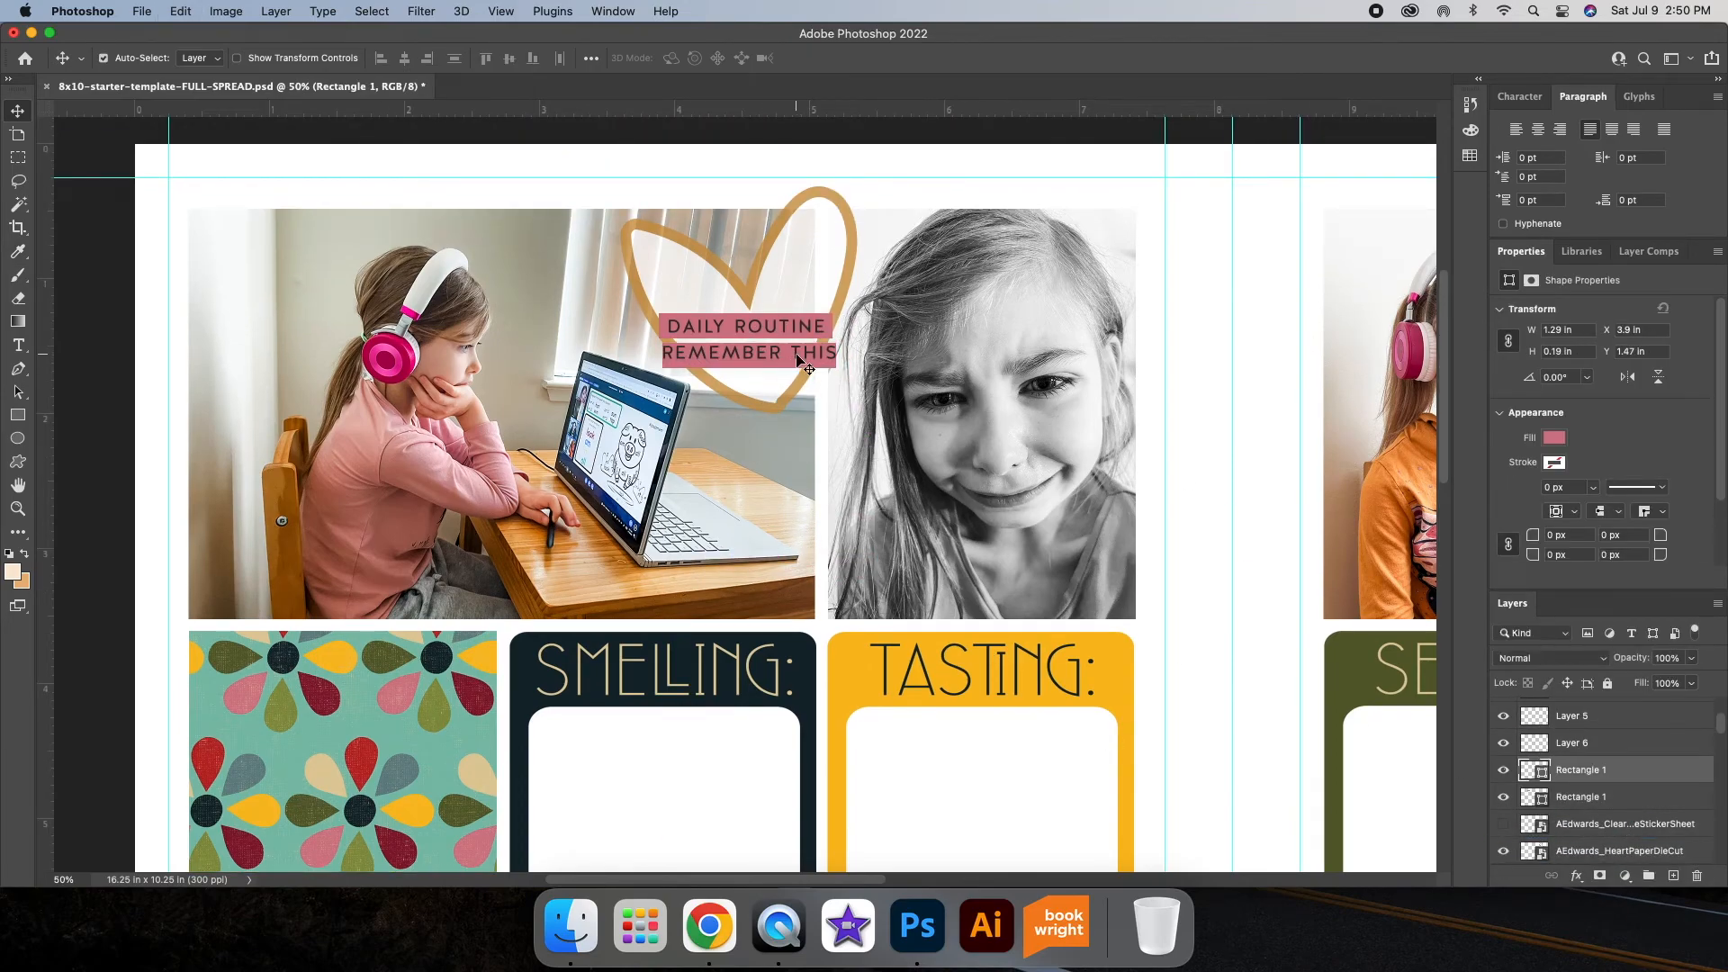
# Step: Widen the REMEMBER THIS rectangle to about 1.41 in so it extends past both ends of the phrase
pyautogui.click(823, 362)
pyautogui.click(180, 12)
pyautogui.moveTo(378, 409)
pyautogui.click(462, 433)
pyautogui.moveTo(662, 356); pyautogui.dragTo(653, 357)
pyautogui.scroll(-3, 936, 372)
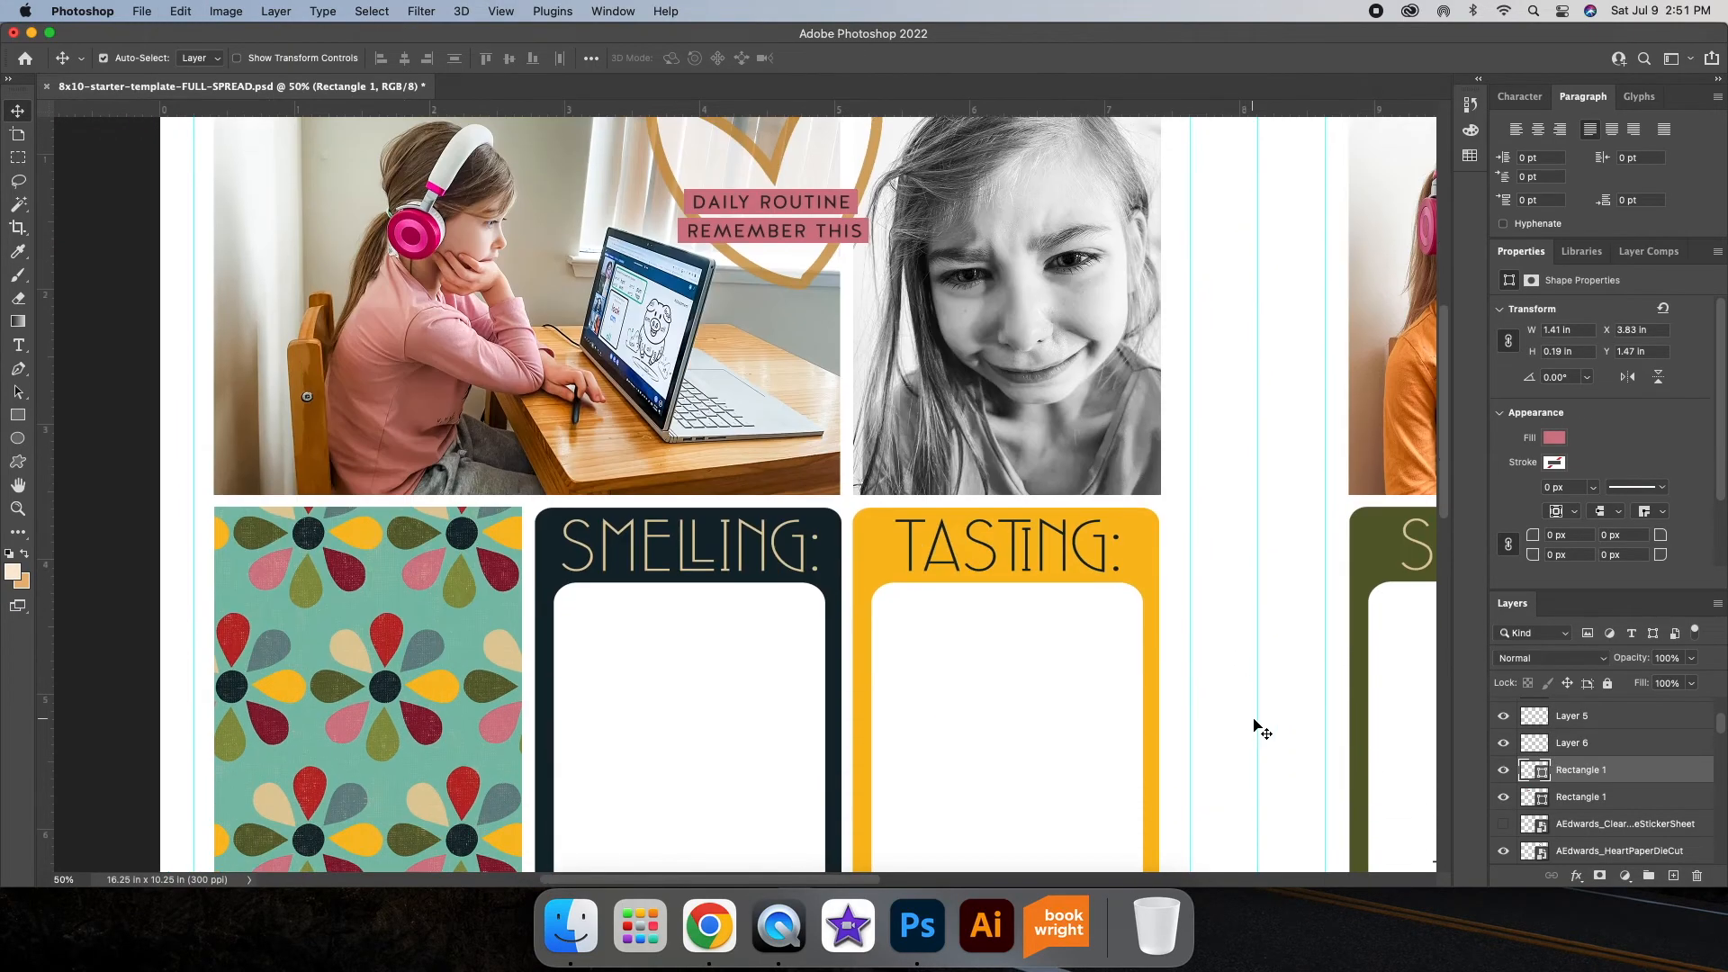
# Step: Scale both phrases and their rectangles down together within the heart, making the DAILY ROUTINE rectangle about 1.17 × 0.17 in
pyautogui.click(1607, 797)
pyautogui.scroll(3, 1605, 765)
pyautogui.keyDown('shift'); pyautogui.click(1601, 718); pyautogui.keyUp('shift')
pyautogui.click(180, 11)
pyautogui.moveTo(378, 409)
pyautogui.click(462, 433)
pyautogui.scroll(3, 684, 297)
pyautogui.moveTo(679, 286); pyautogui.dragTo(781, 378)
pyautogui.moveTo(930, 401); pyautogui.dragTo(842, 322)
pyautogui.click(1251, 537)
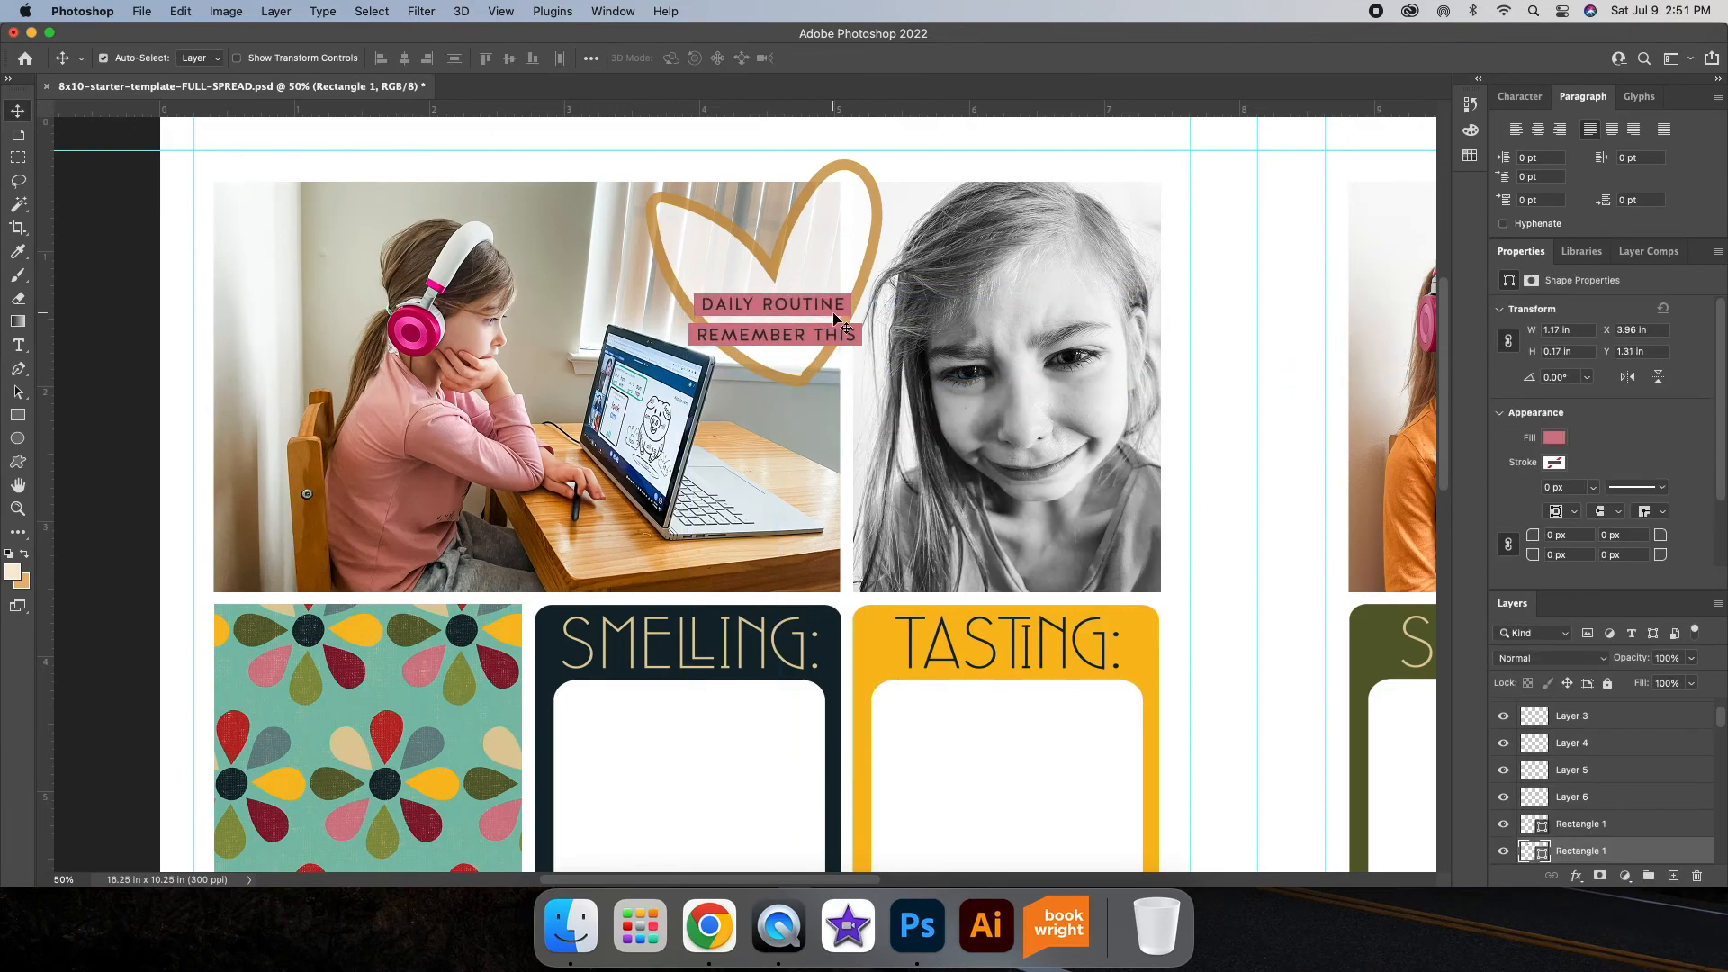
# Step: Recolour the DAILY ROUTINE rectangle with yellow #f9be24 sampled from the Tasting card
pyautogui.click(1554, 439)
pyautogui.click(1495, 535)
pyautogui.click(18, 112)
pyautogui.click(1554, 438)
pyautogui.click(1703, 474)
pyautogui.click(1139, 630)
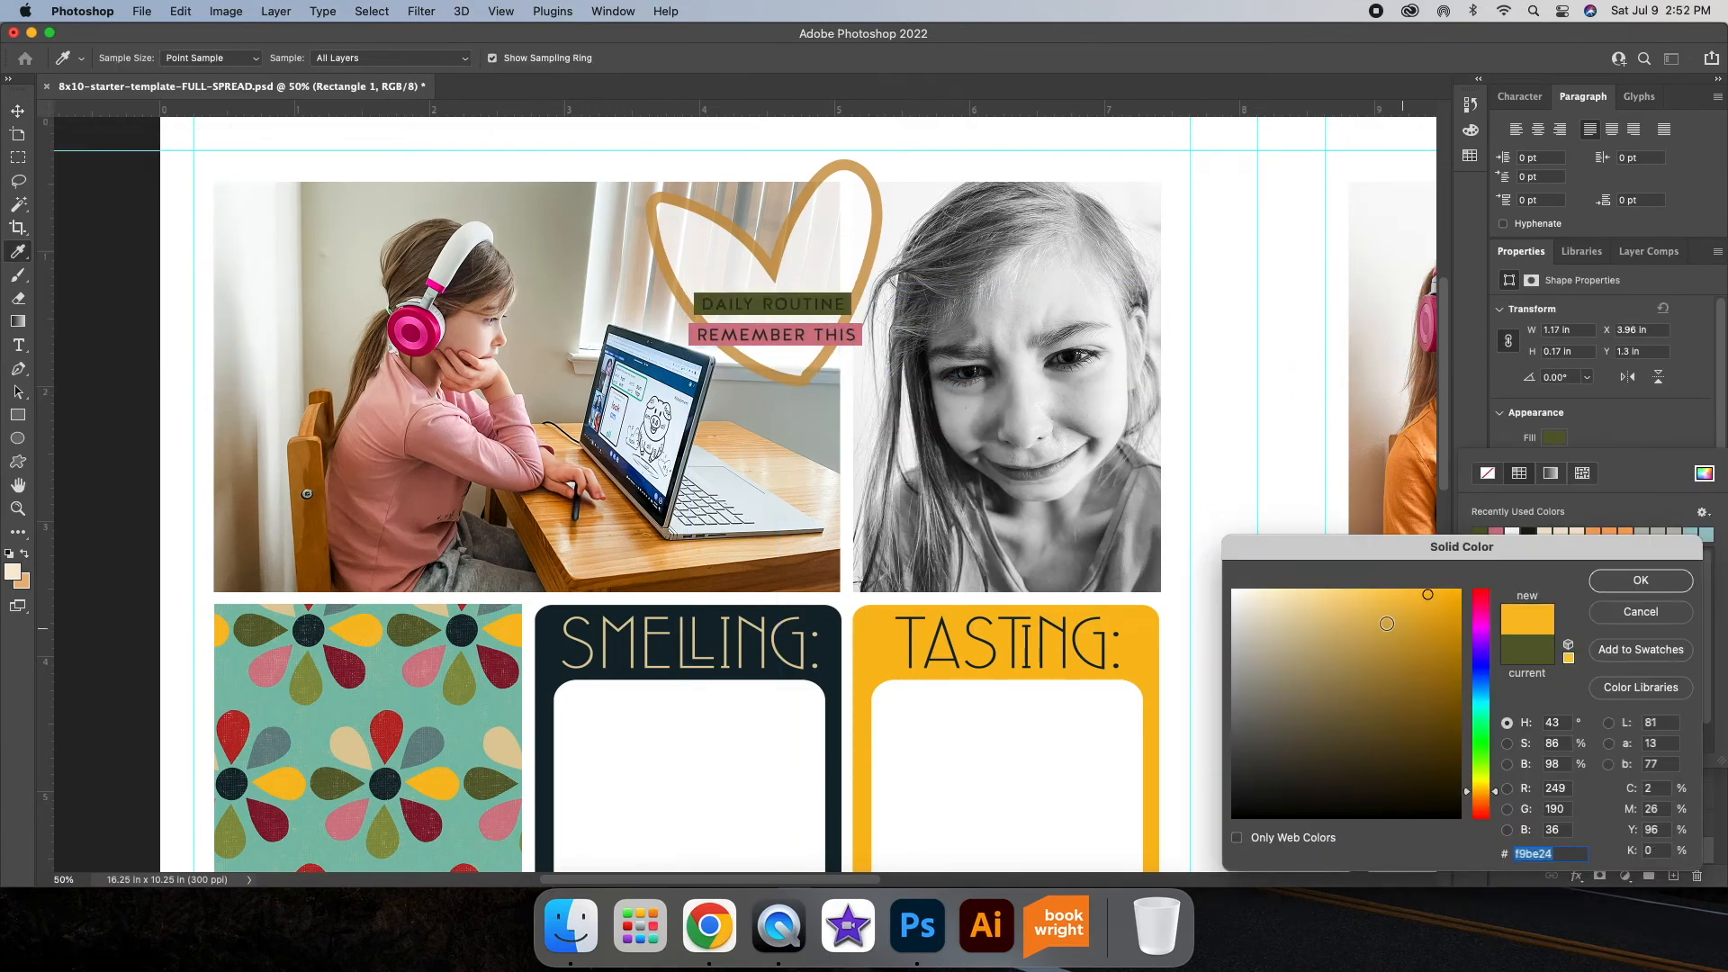
pyautogui.click(1639, 579)
pyautogui.scroll(-1, 938, 569)
pyautogui.scroll(-6, 918, 570)
pyautogui.hscroll(2, 910, 571)
pyautogui.click(1142, 617)
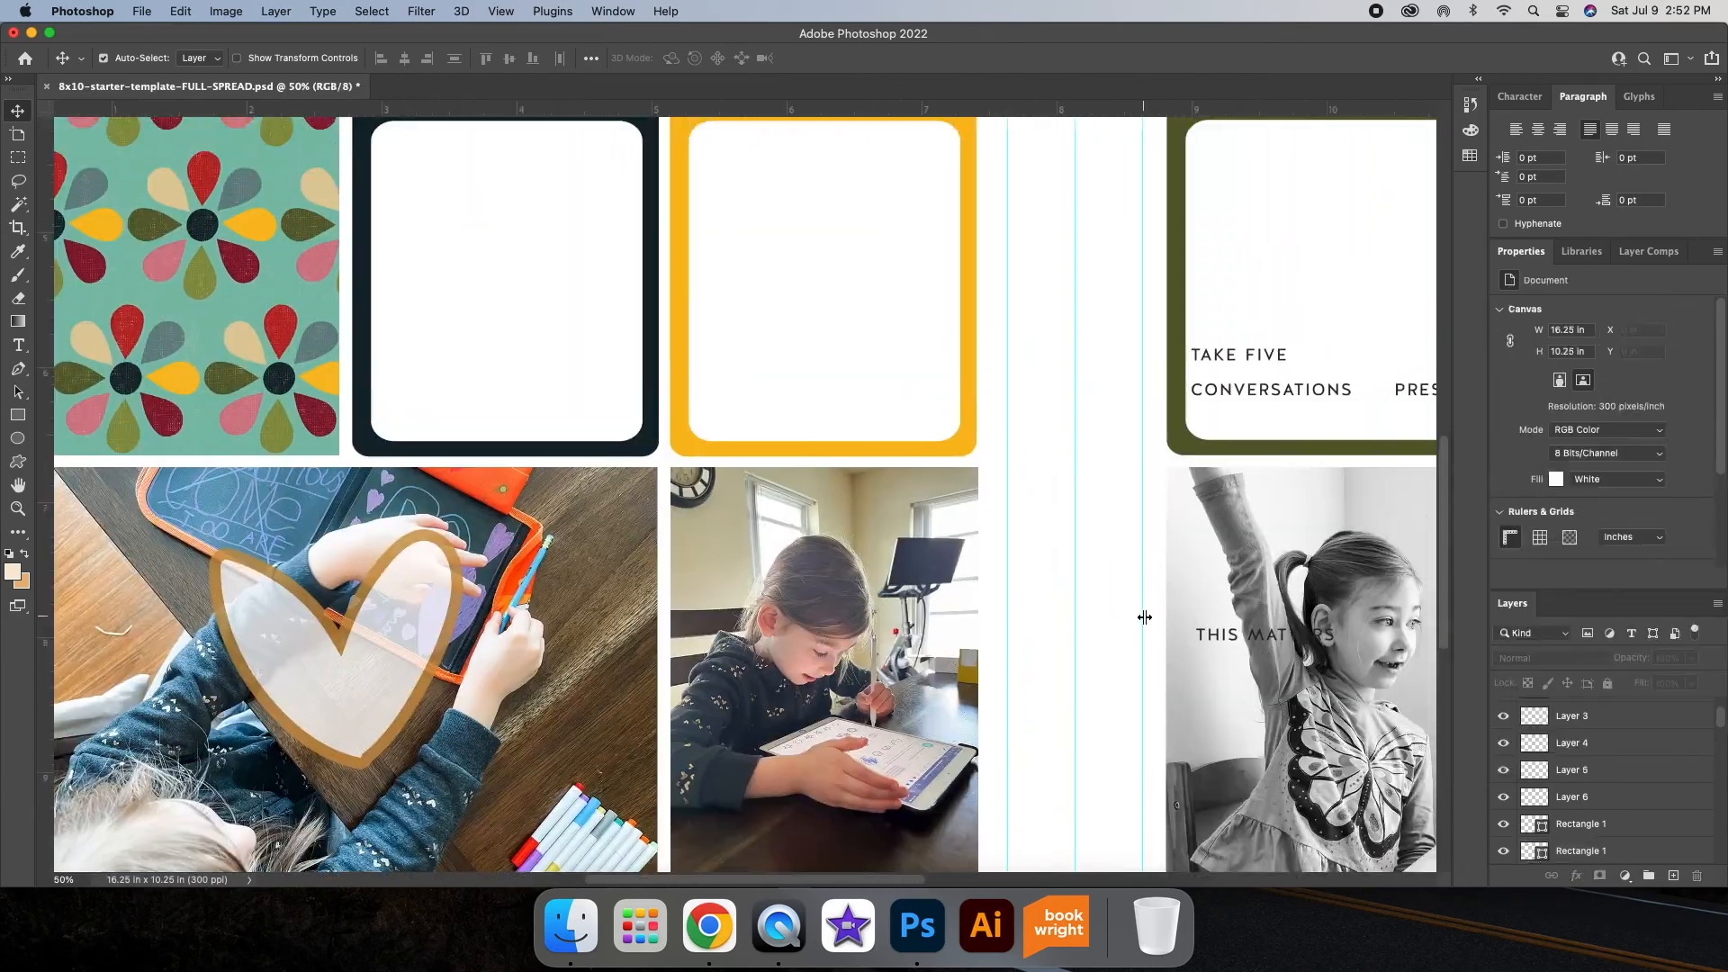
pyautogui.scroll(-1, 1142, 617)
pyautogui.moveTo(1260, 540); pyautogui.dragTo(774, 612)
pyautogui.click(182, 12)
pyautogui.click(208, 34)
# Step: Move the THIS MATTERS phrase into the left page's lower heart and fit a pink rectangle behind it
pyautogui.click(1237, 581)
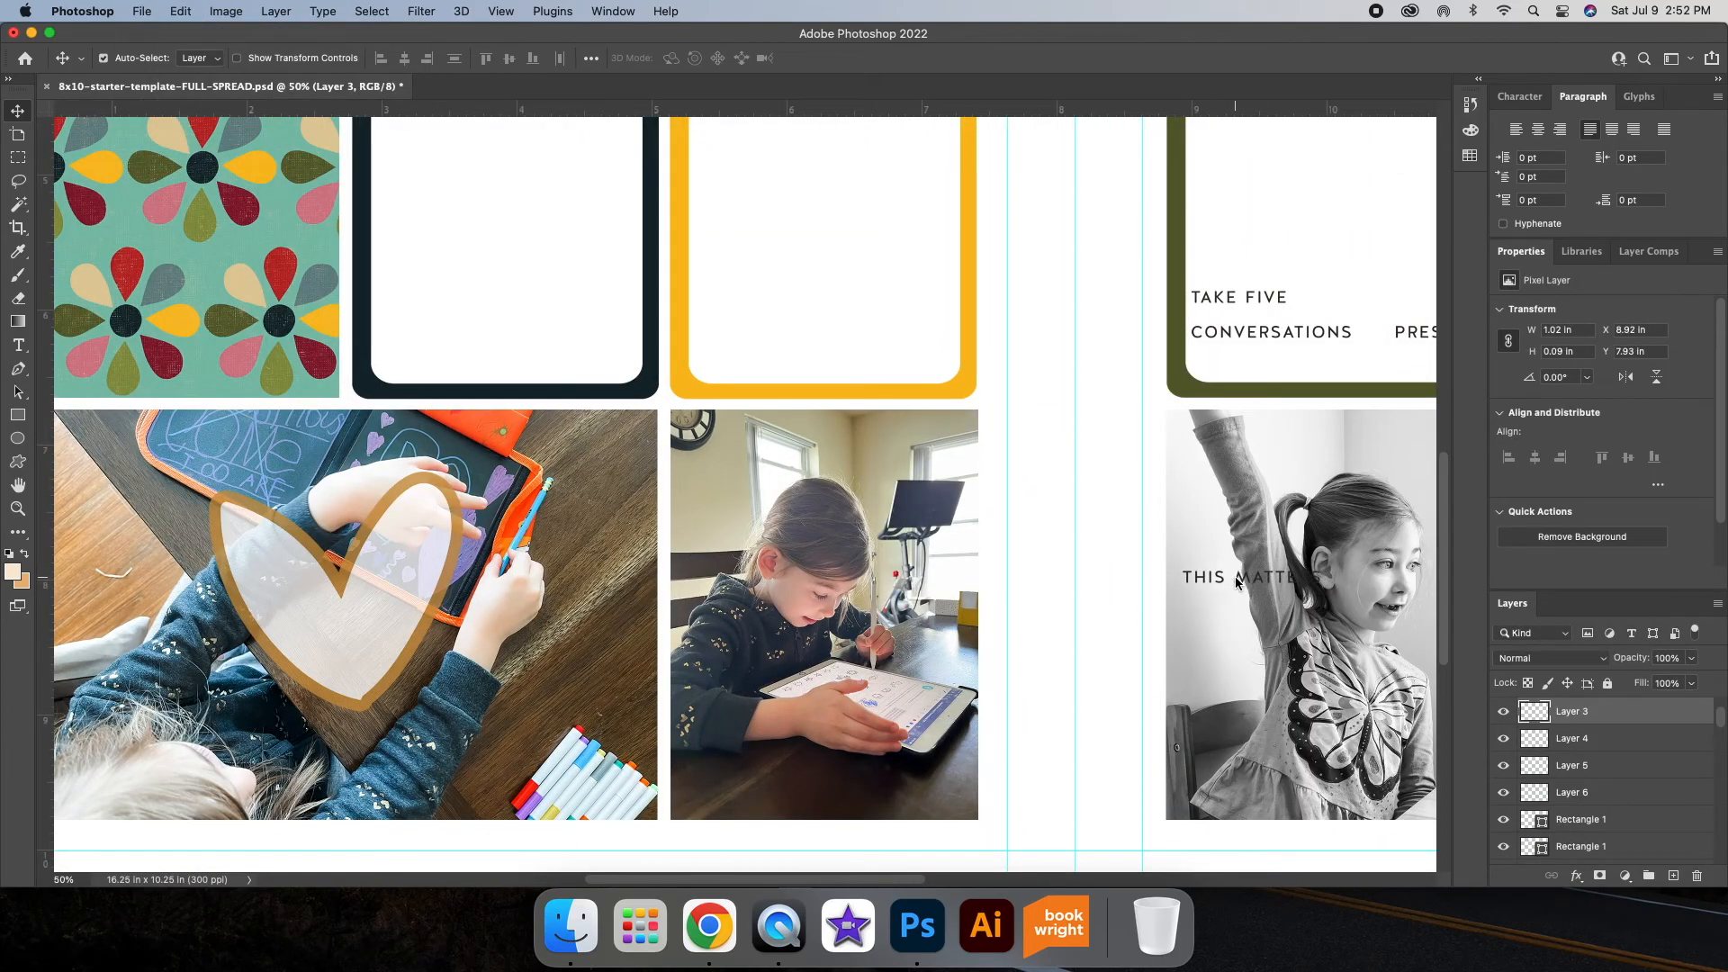
pyautogui.moveTo(378, 619); pyautogui.dragTo(266, 645)
pyautogui.scroll(-1, 714, 524)
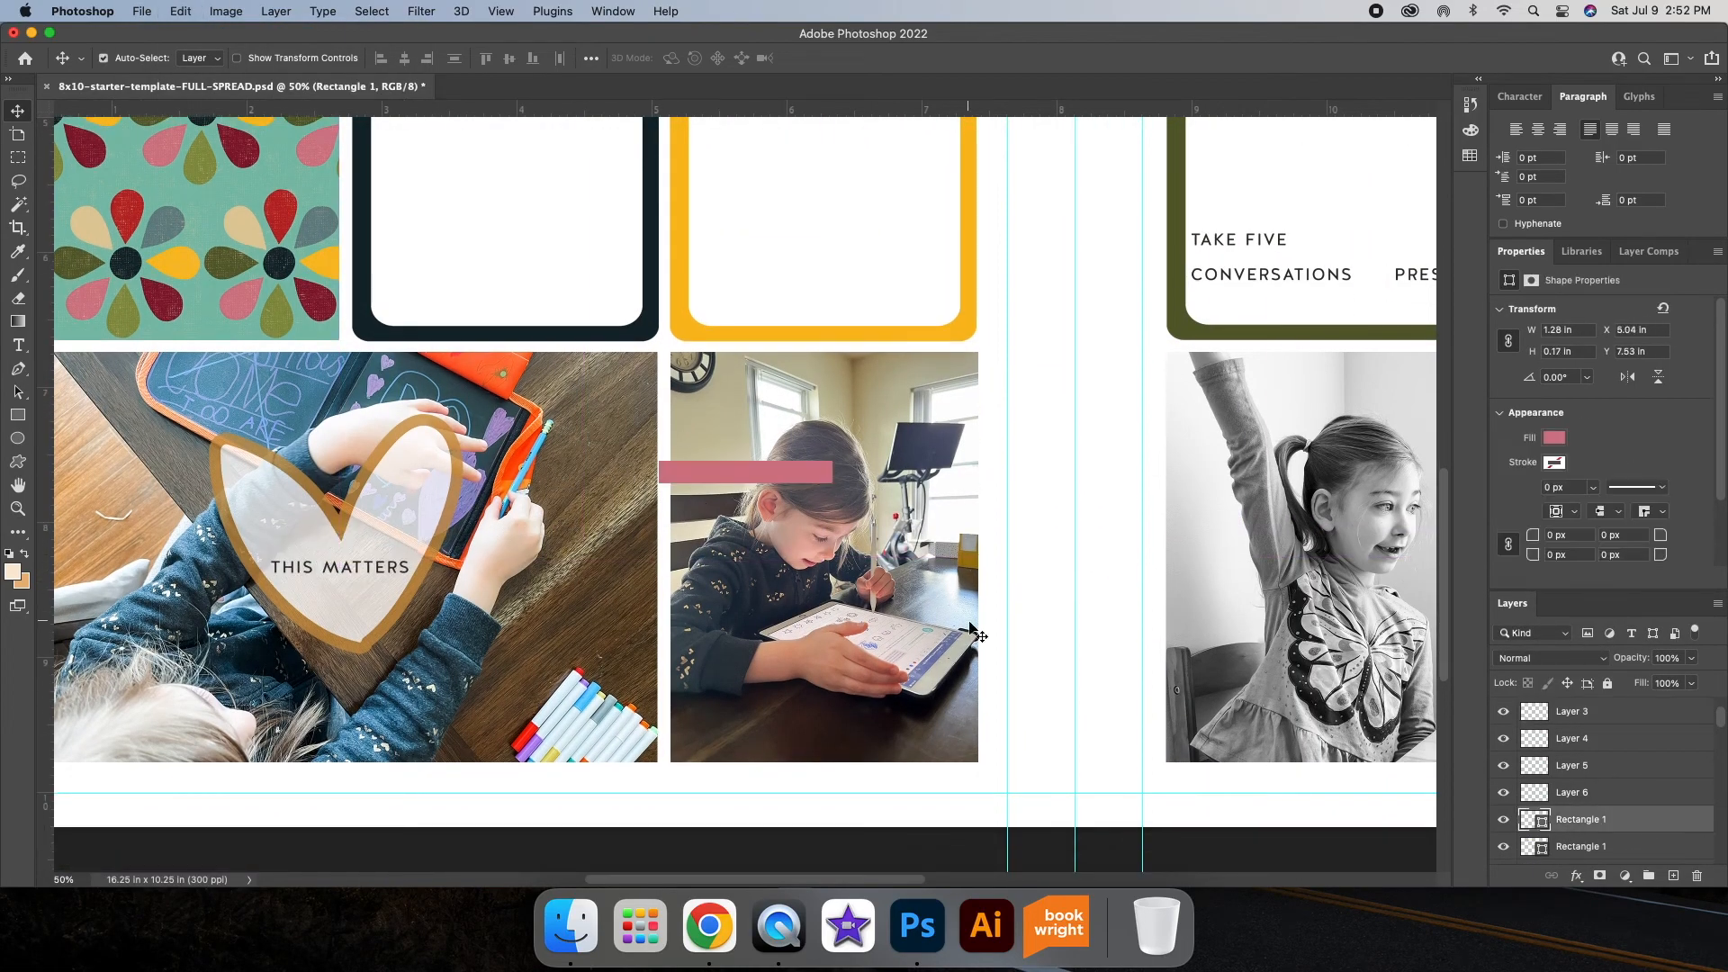
pyautogui.scroll(2, 667, 549)
pyautogui.hscroll(-4, 668, 549)
pyautogui.hotkey('ctrl', 't')
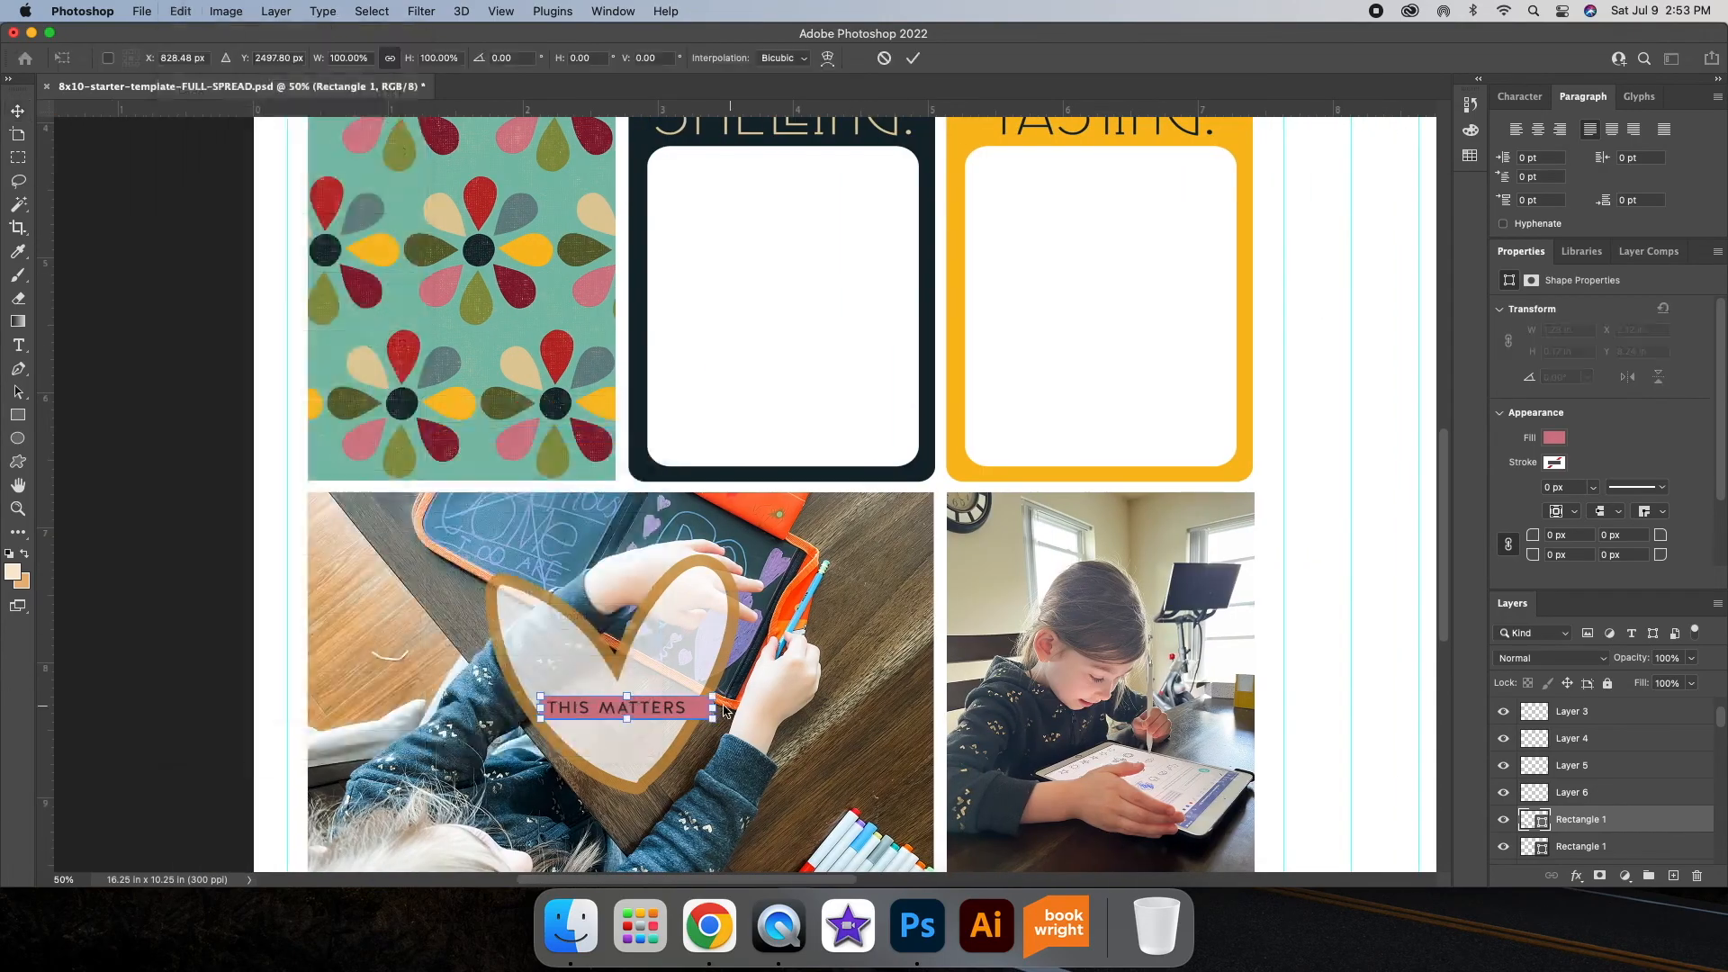
# Step: Recolour the THIS MATTERS rectangle with the teal sampled from the Touching card
pyautogui.scroll(3, 787, 737)
pyautogui.scroll(-4, 790, 737)
pyautogui.click(1555, 438)
pyautogui.hscroll(8, 1389, 432)
pyautogui.click(1704, 473)
pyautogui.click(1243, 324)
pyautogui.click(1640, 581)
pyautogui.hscroll(-10, 519, 629)
pyautogui.click(520, 629)
pyautogui.press('super+minus')
pyautogui.press('super+minus')
pyautogui.press('super+minus')
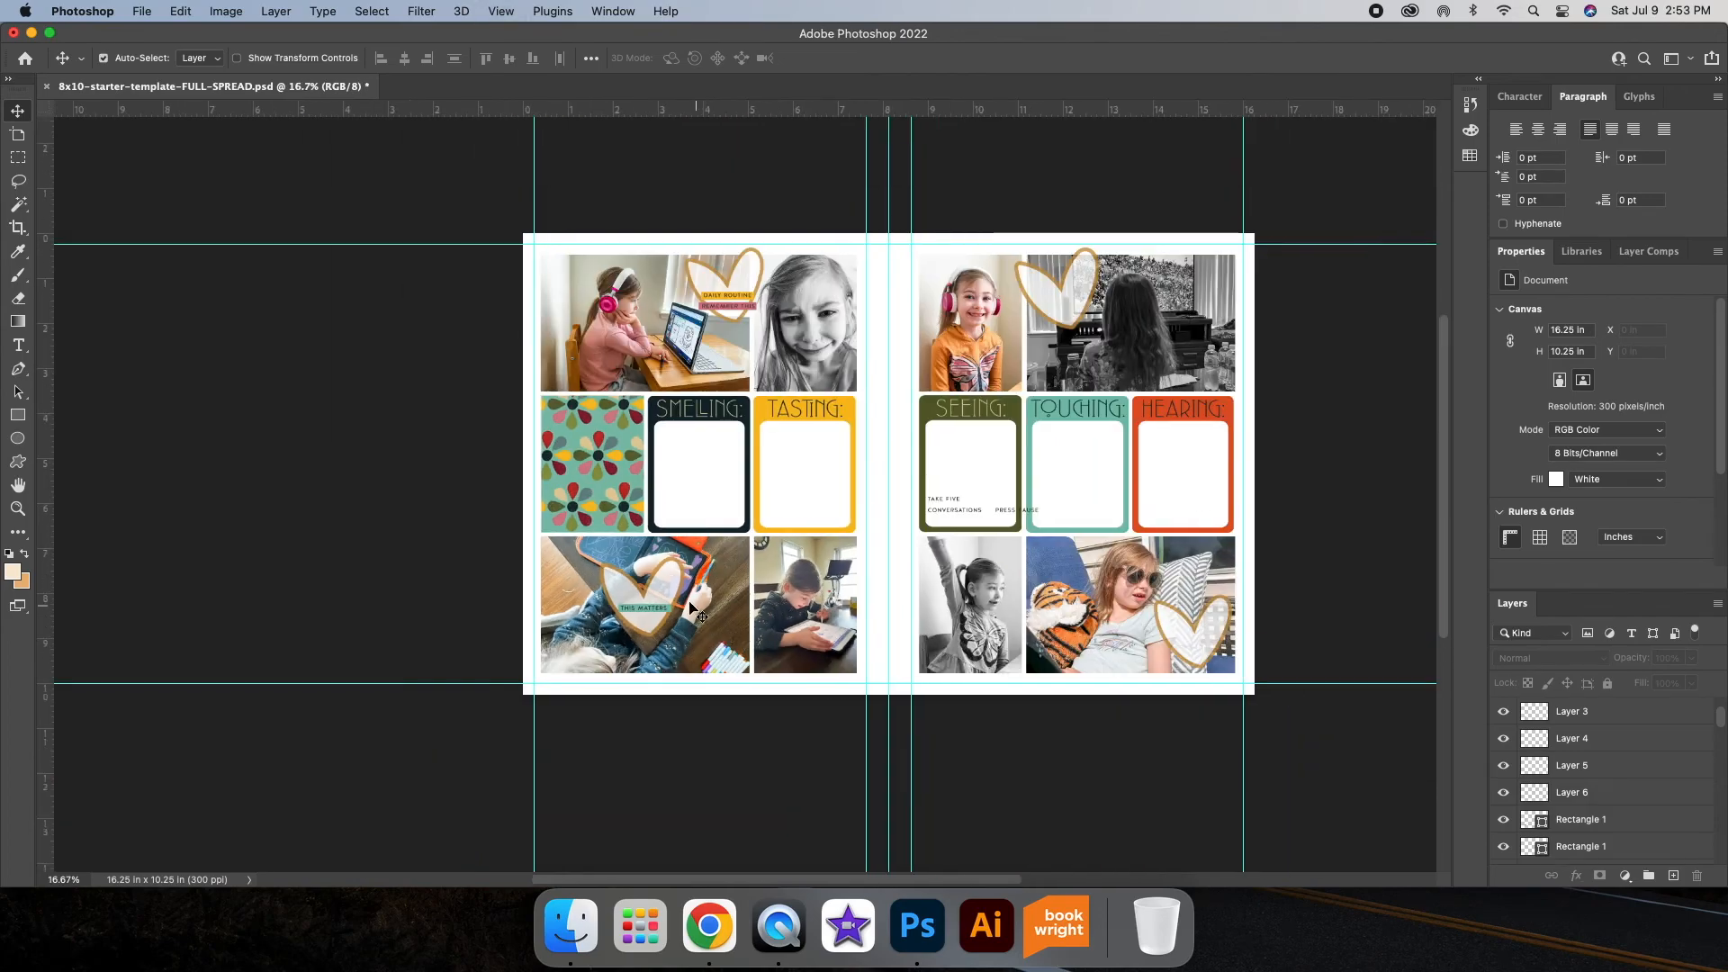
# Step: Select another phrase rectangle layer and open its fill colour options
pyautogui.scroll(-1, 1584, 783)
pyautogui.click(1581, 775)
pyautogui.click(1555, 437)
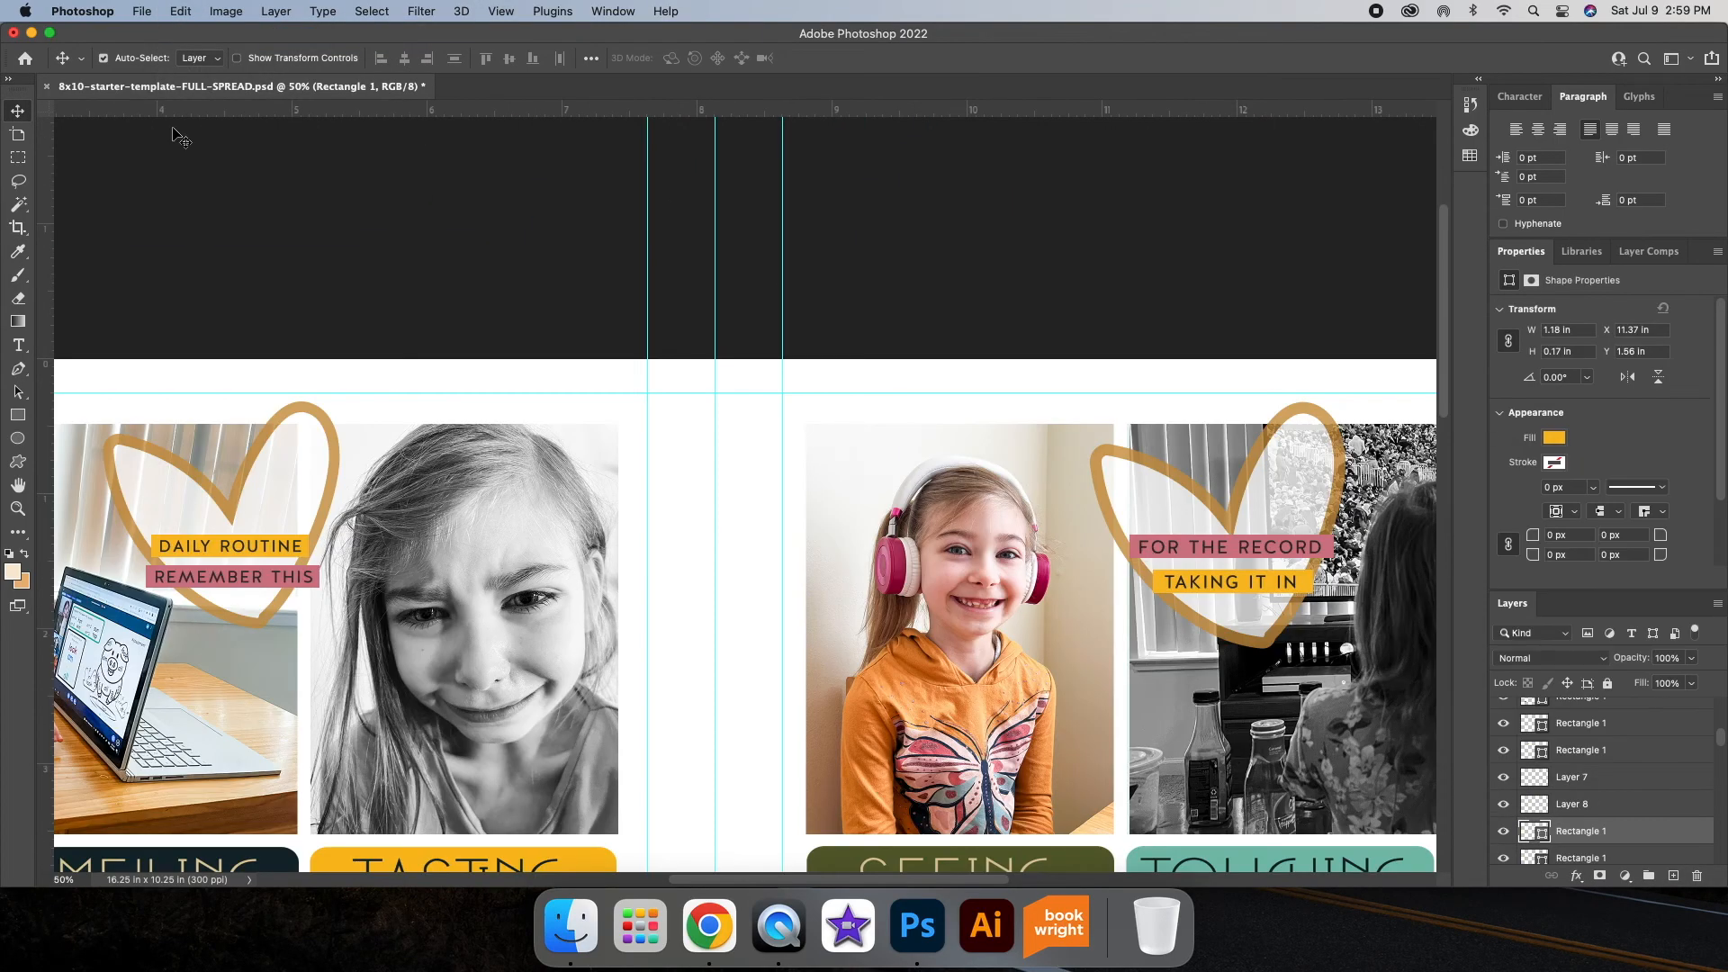
# Step: Recolour the upper hearts' pink strips from the patterned paper, giving REMEMBER THIS red and FOR THE RECORD green
pyautogui.press('super+minus')
pyautogui.press('super+minus')
pyautogui.press('super+minus')
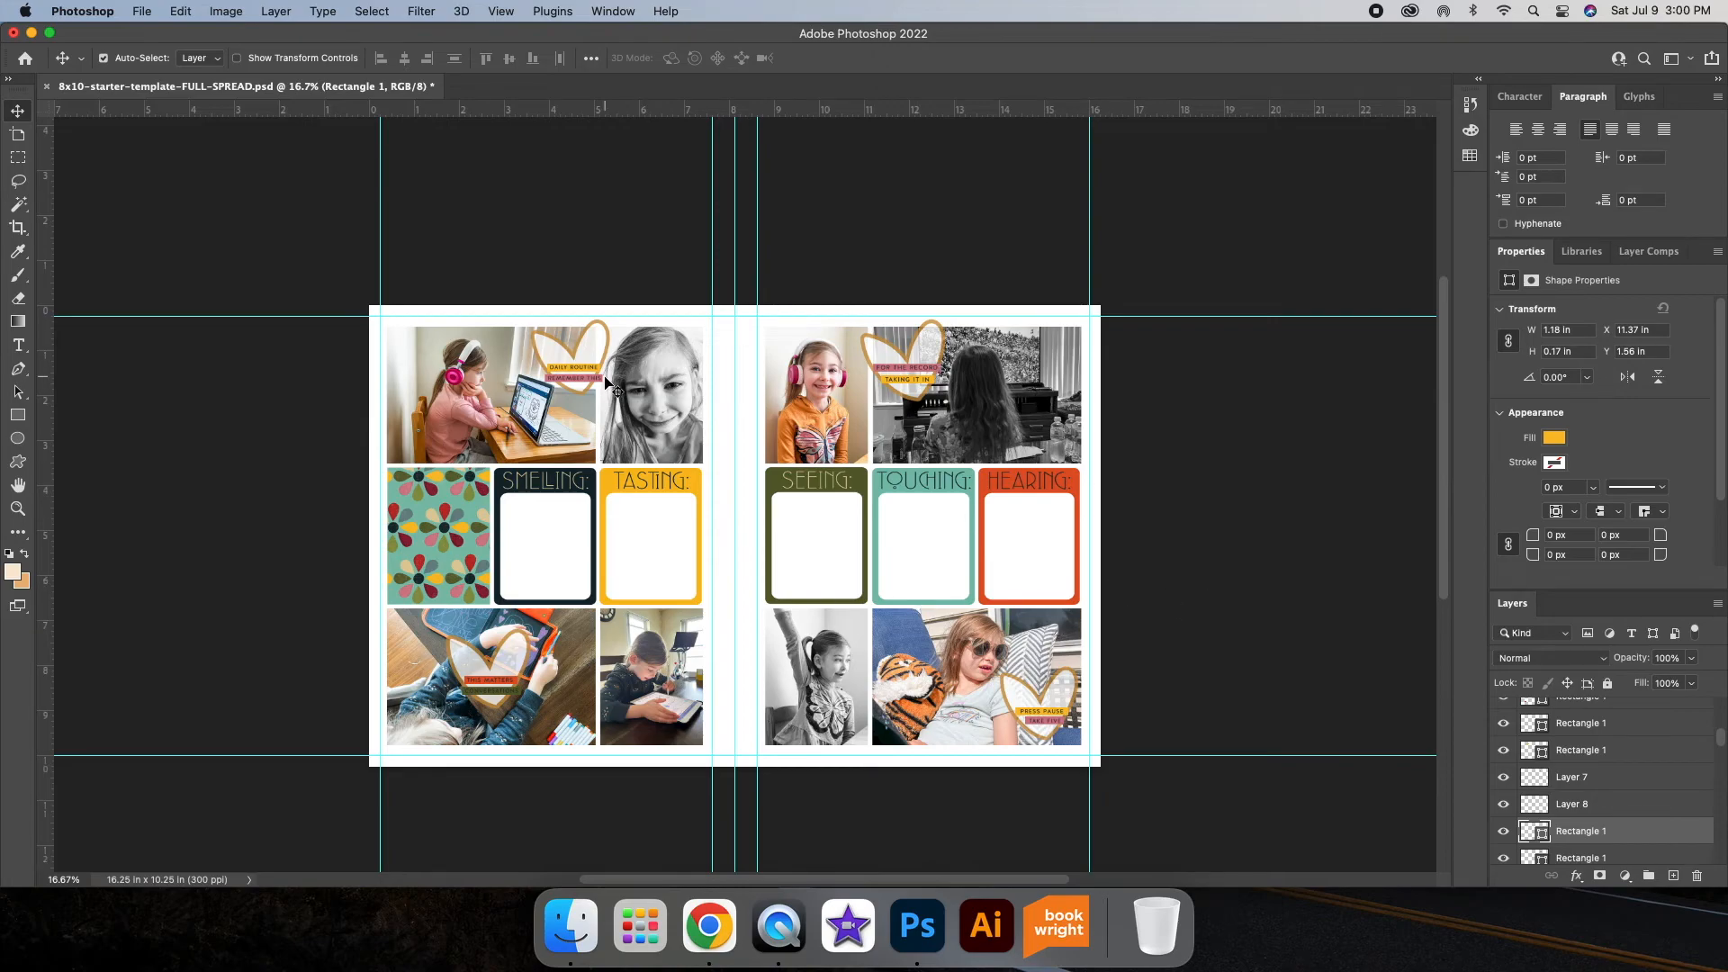
pyautogui.click(927, 382)
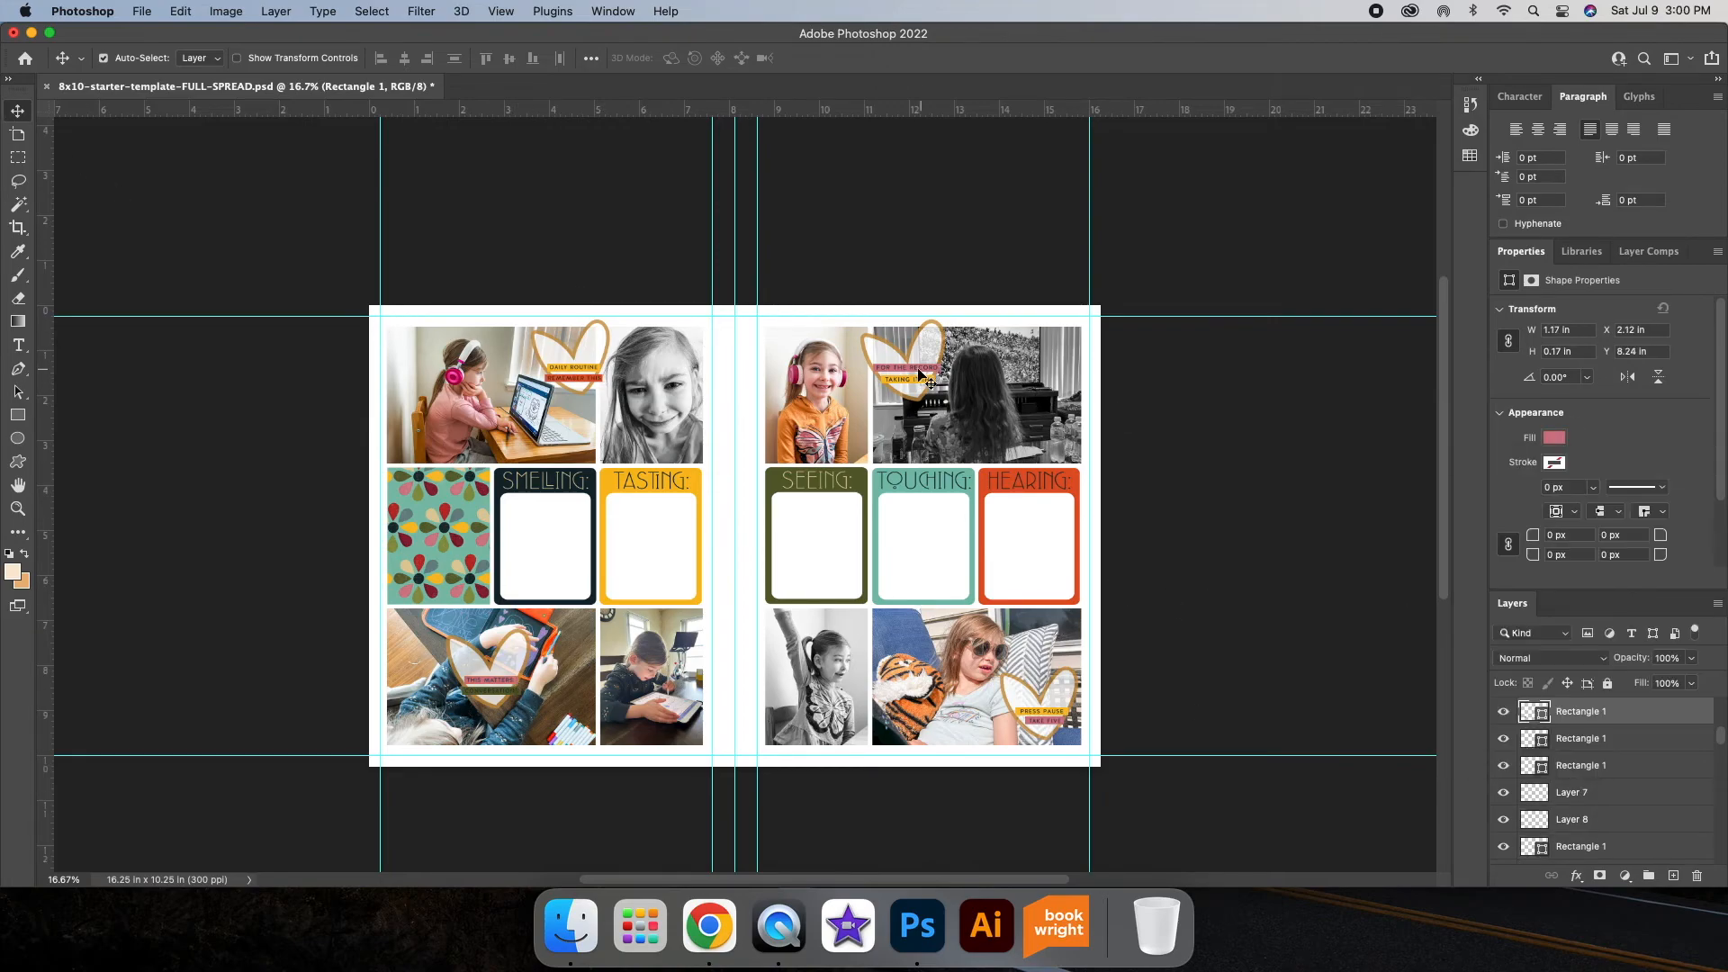
pyautogui.click(1555, 442)
pyautogui.click(1703, 474)
pyautogui.click(456, 515)
pyautogui.click(537, 471)
pyautogui.click(1638, 580)
pyautogui.click(1699, 478)
pyautogui.click(469, 494)
pyautogui.click(1627, 587)
# Step: Recolour the lower hearts' strips, making CONVERSATIONS green, PRESS PAUSE red and TAKE FIVE yellow
pyautogui.click(513, 691)
pyautogui.click(1554, 441)
pyautogui.click(1480, 534)
pyautogui.click(1066, 712)
pyautogui.click(1553, 439)
pyautogui.click(1528, 535)
pyautogui.click(1305, 576)
pyautogui.click(1027, 722)
pyautogui.click(1554, 440)
pyautogui.click(1544, 535)
pyautogui.click(1320, 501)
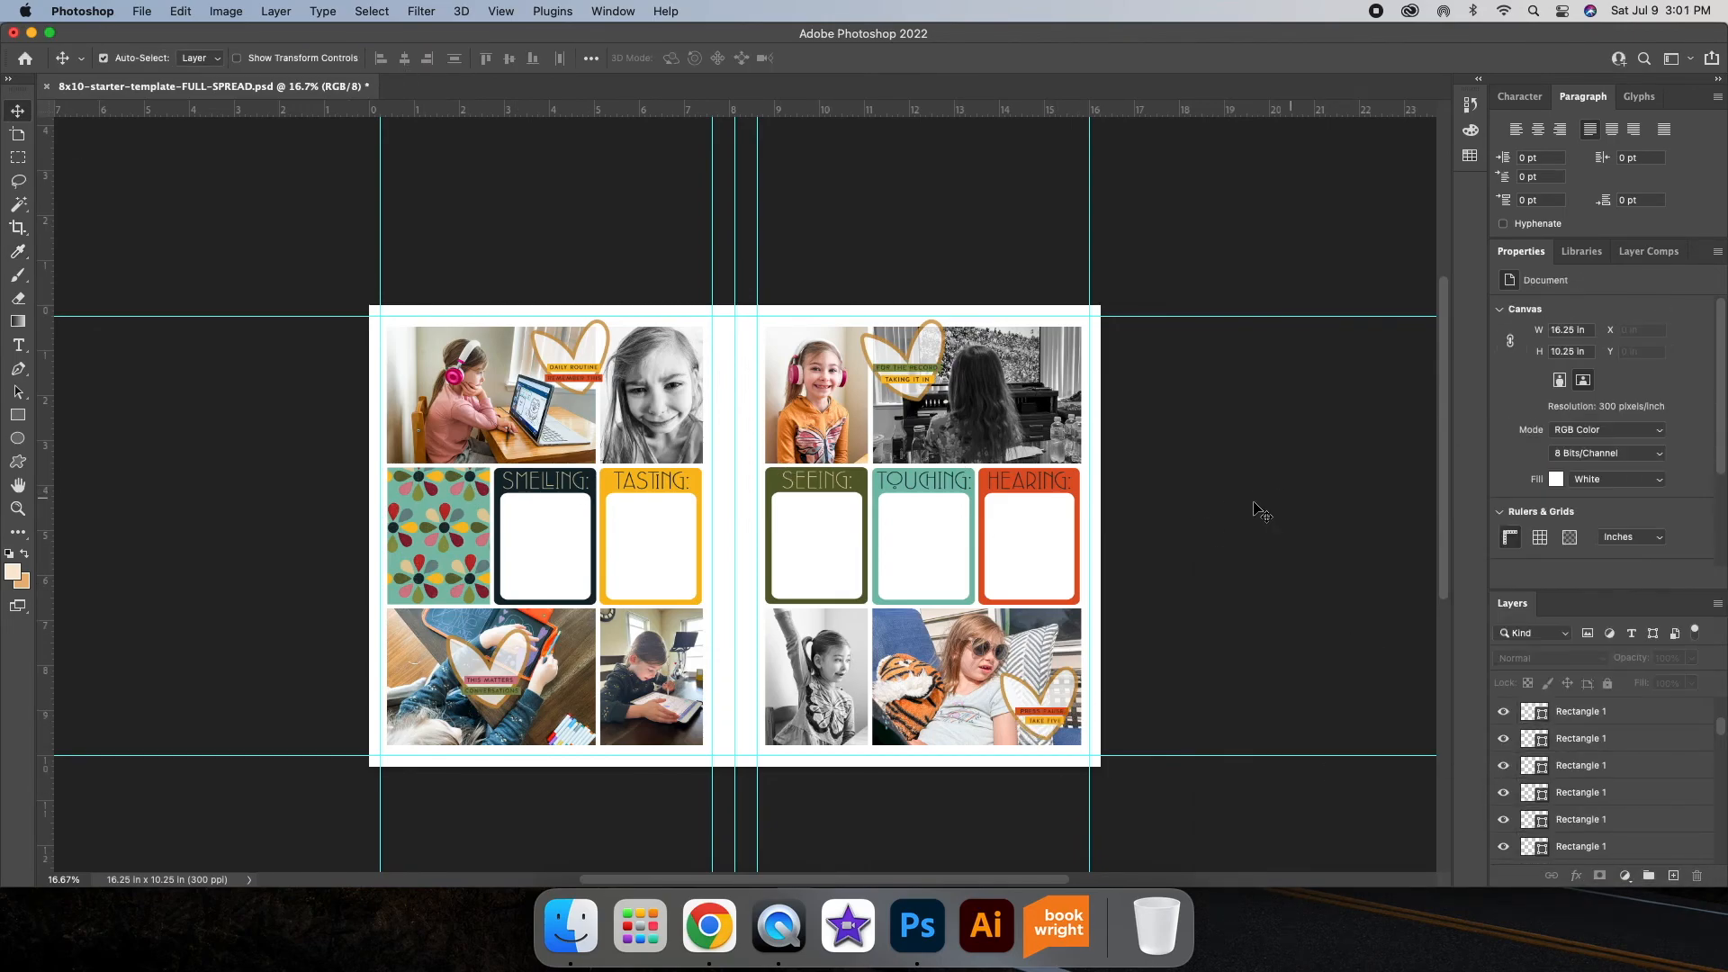
# Step: Nudge the TAKING IT IN phrase and its strip closer to FOR THE RECORD
pyautogui.hscroll(-3, 1183, 522)
pyautogui.scroll(2, 1071, 641)
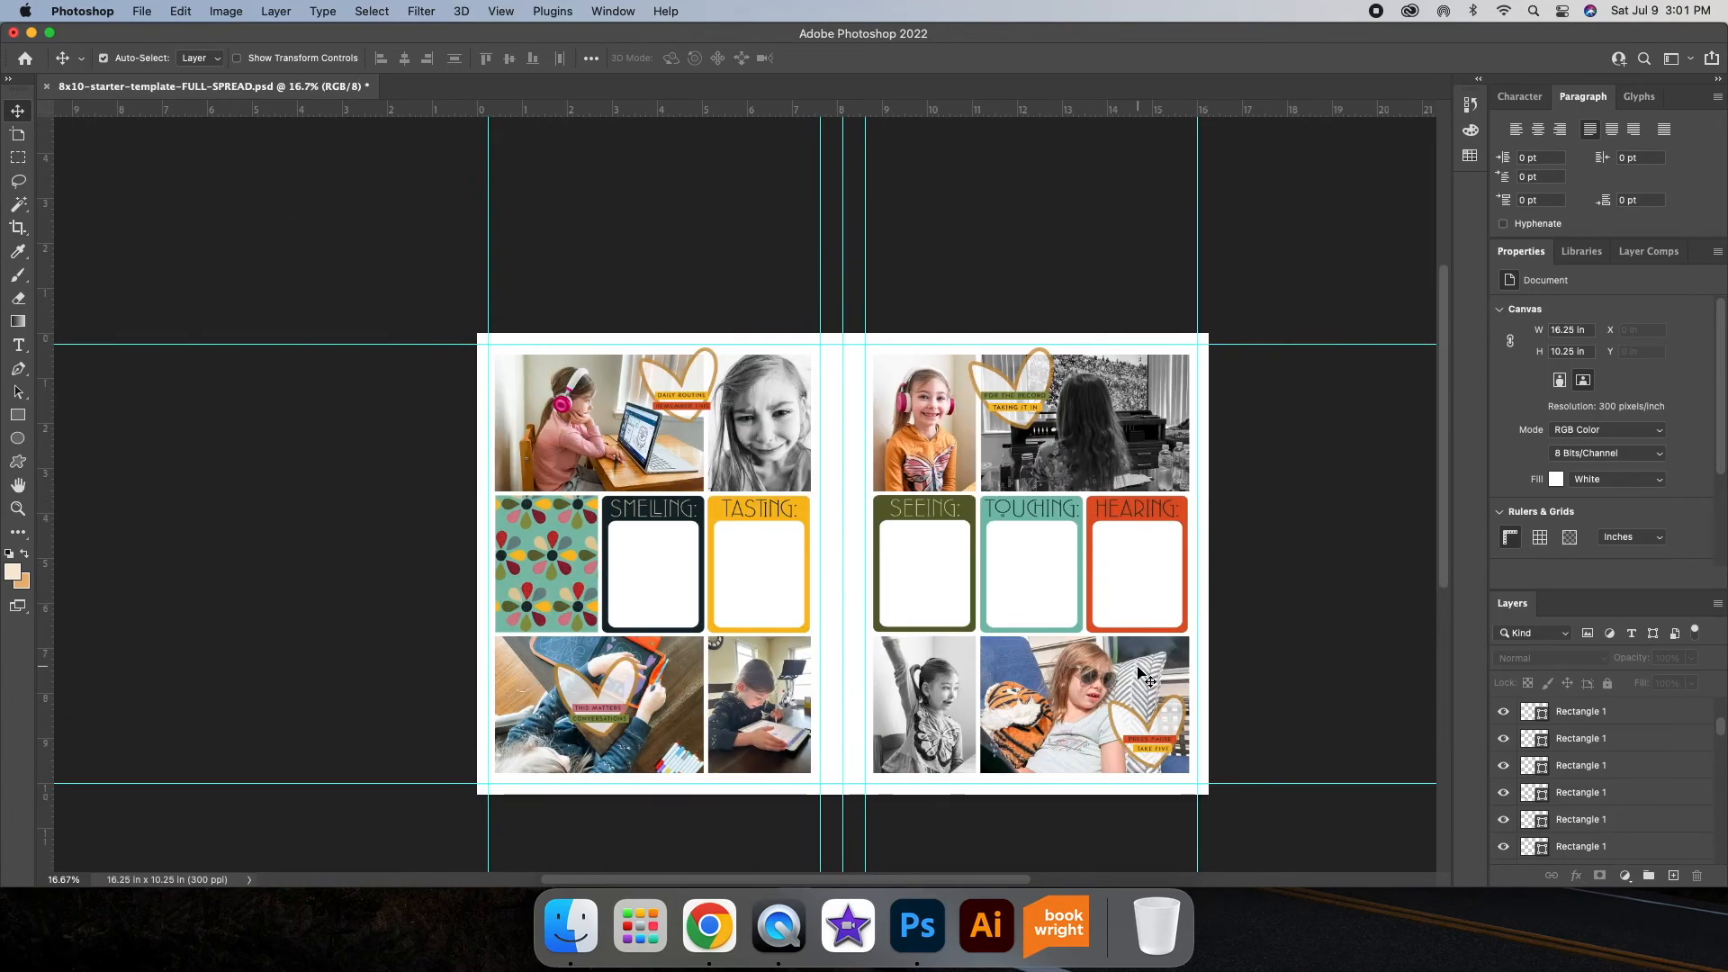
pyautogui.scroll(-6, 1096, 322)
pyautogui.scroll(3, 1089, 381)
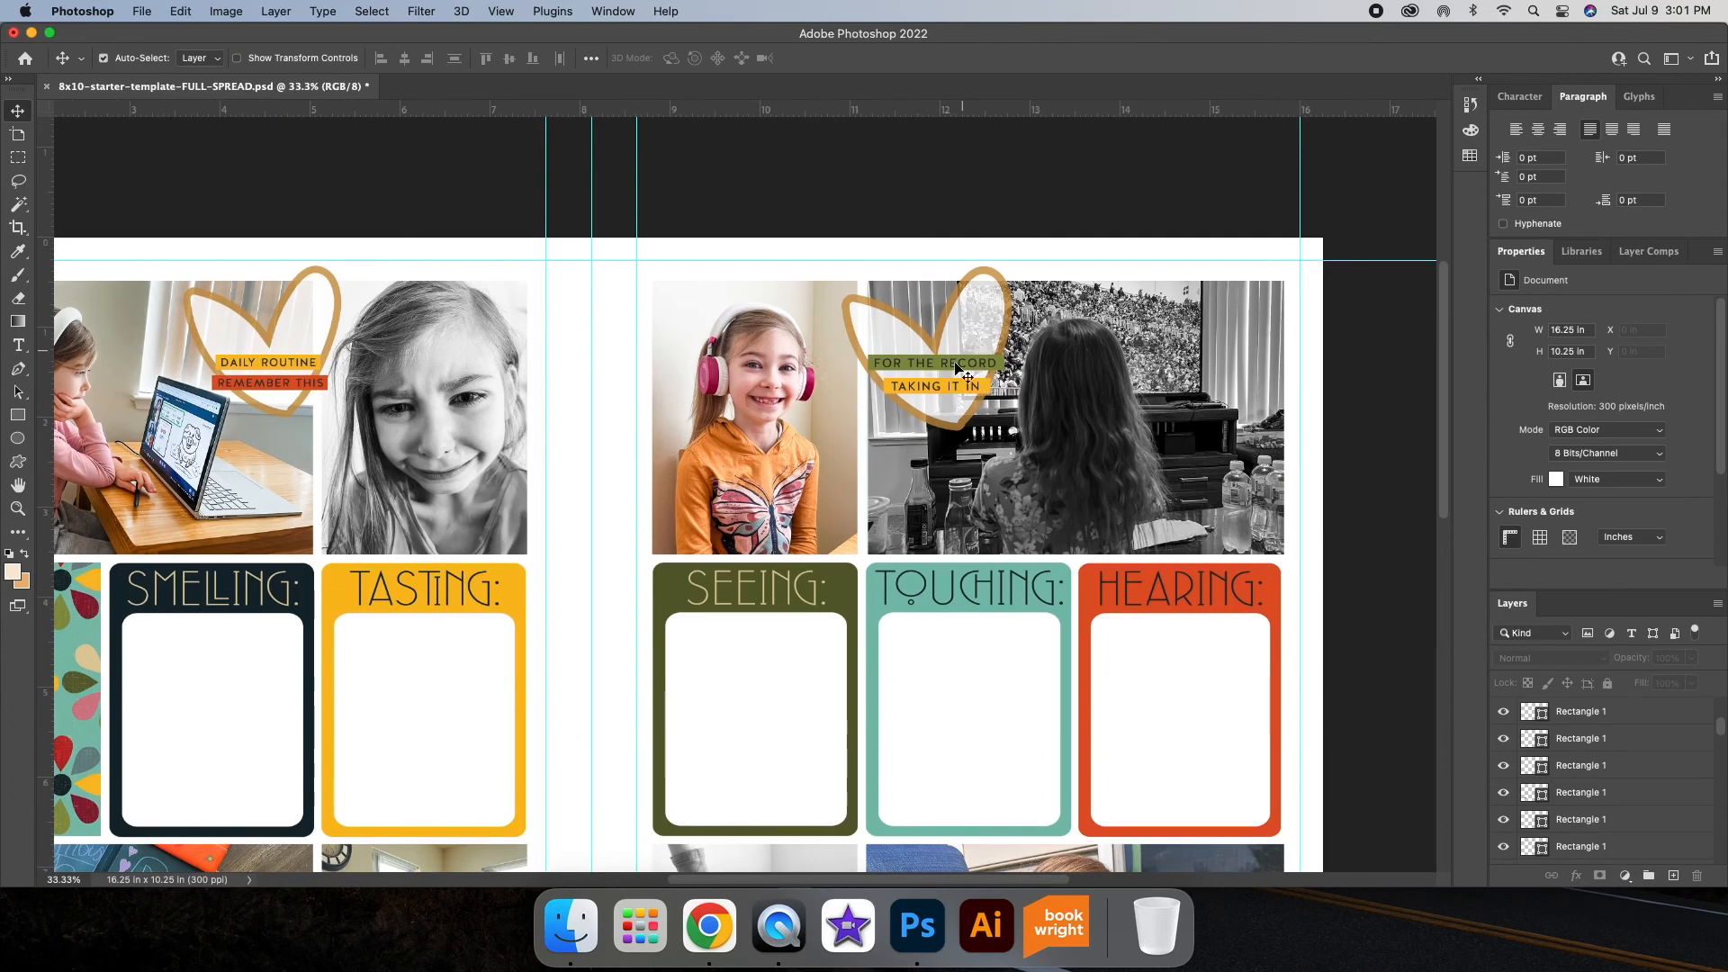
pyautogui.click(950, 384)
pyautogui.hscroll(-5, 1044, 461)
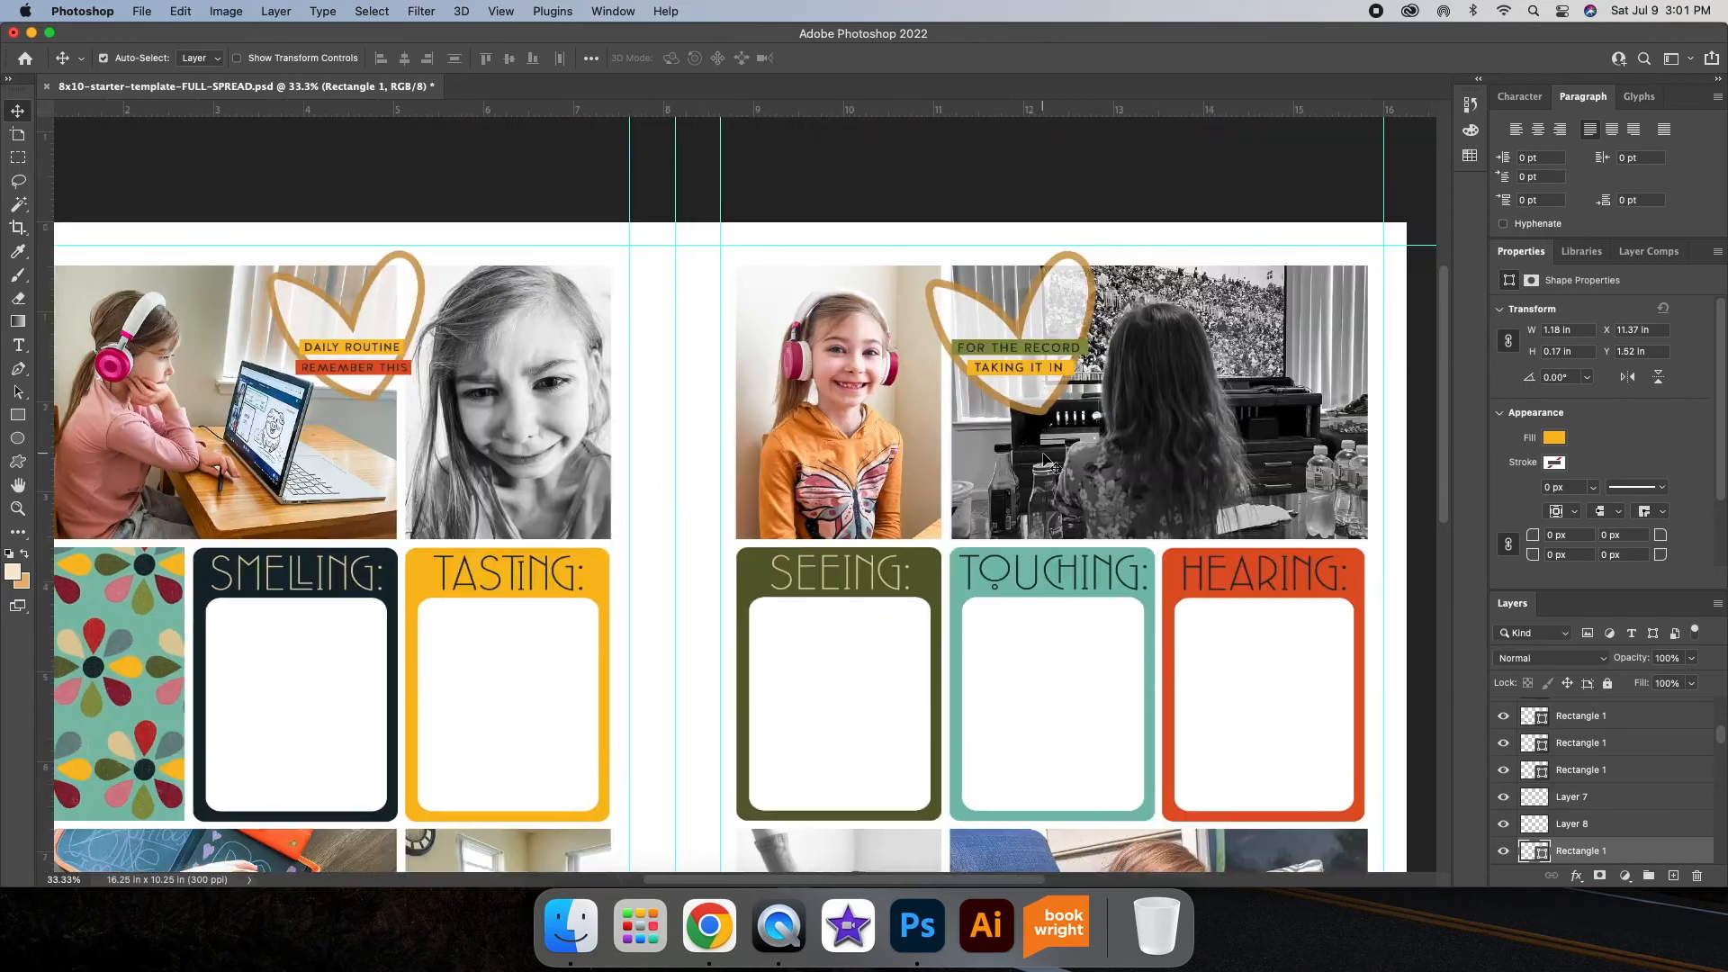
# Step: Nudge the CONVERSATIONS phrase and its green strip up against the THIS MATTERS strip
pyautogui.scroll(-10, 1044, 461)
pyautogui.hscroll(-10, 1163, 581)
pyautogui.click(687, 650)
pyautogui.hotkey('shift', 'Up')
pyautogui.click(729, 655)
pyautogui.hotkey('shift', 'Up')
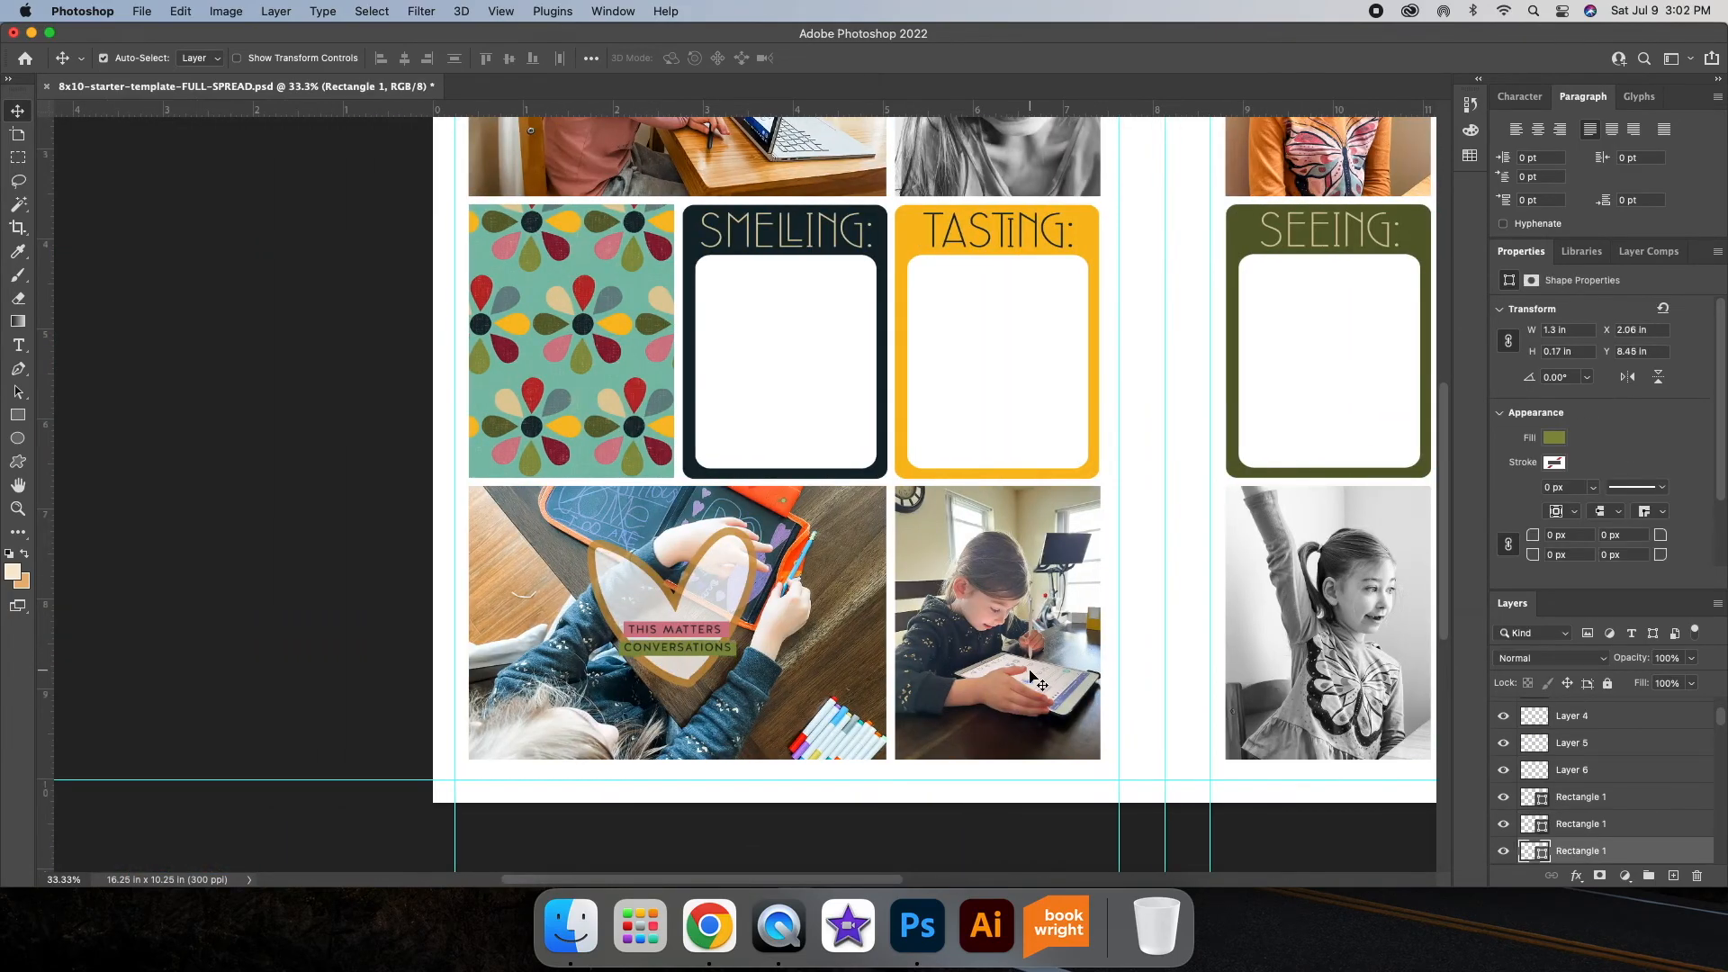
# Step: Place the yellow "this week" chipboard shape from the kit folder onto the patterned paper
pyautogui.hscroll(10, 1010, 609)
pyautogui.scroll(5, 1011, 610)
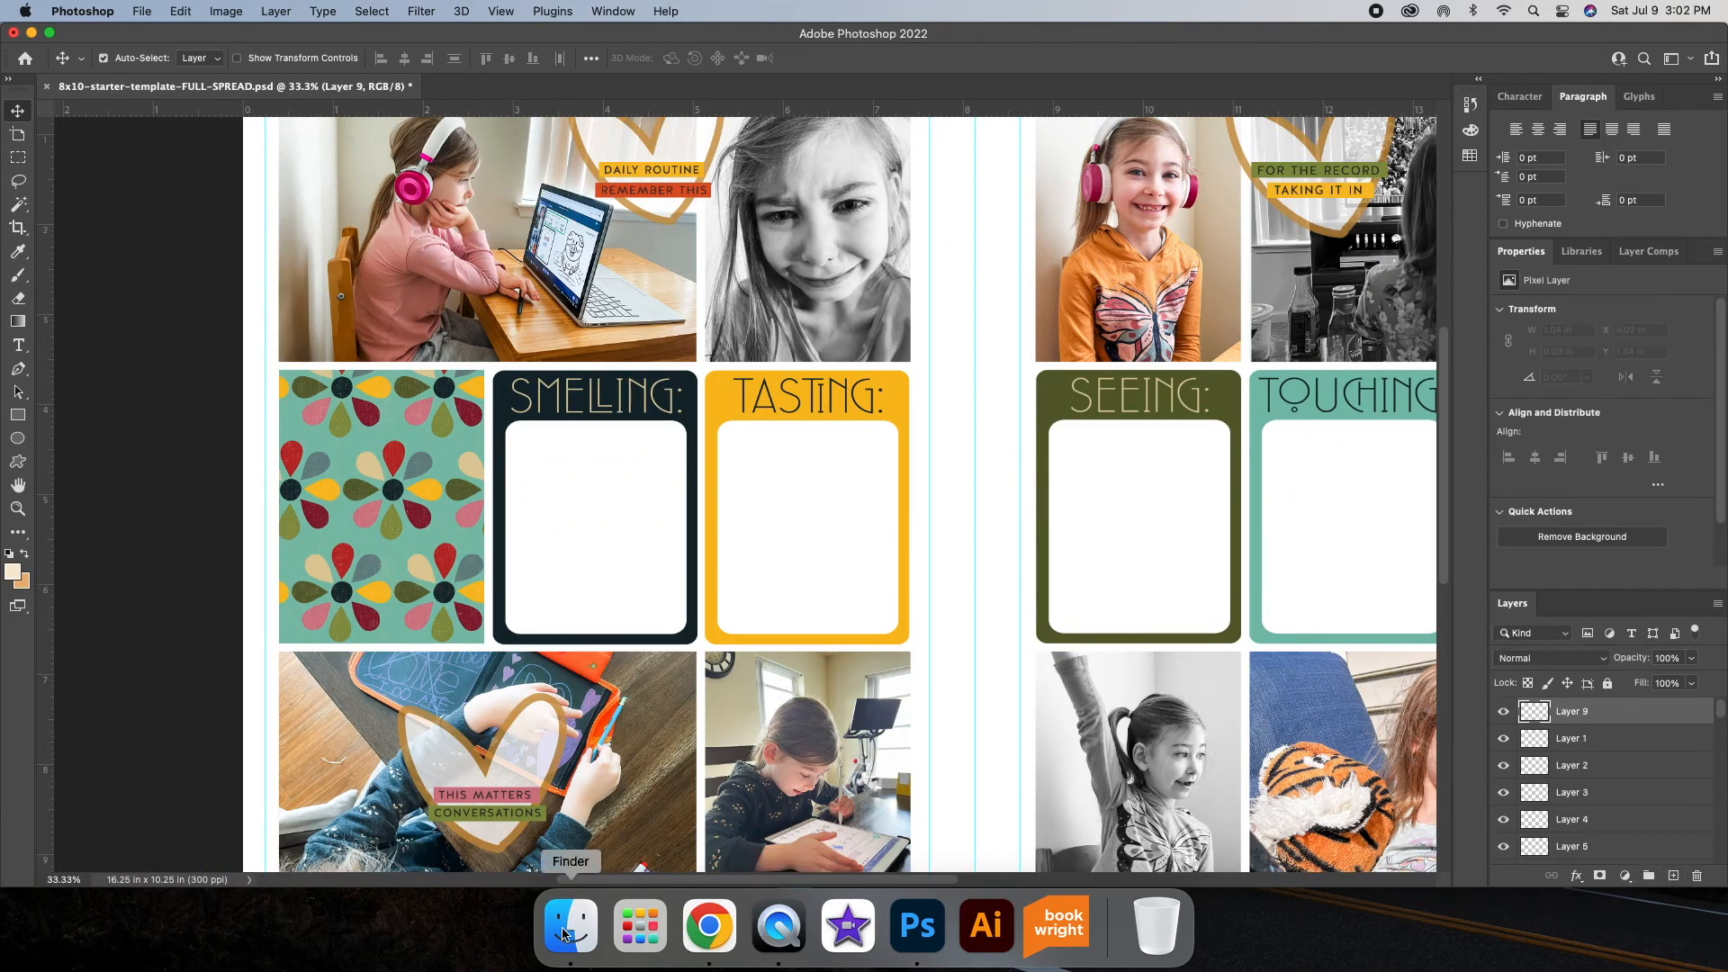
pyautogui.click(564, 935)
pyautogui.scroll(-15, 990, 581)
pyautogui.doubleClick(1002, 567)
pyautogui.doubleClick(911, 538)
pyautogui.moveTo(818, 624); pyautogui.dragTo(410, 502)
pyautogui.press('Return')
# Step: Place the GrayCircle1 chipboard shape at about 94% scale, centred around the "this week" circle
pyautogui.click(583, 929)
pyautogui.click(1119, 468)
pyautogui.moveTo(1119, 468); pyautogui.dragTo(494, 432)
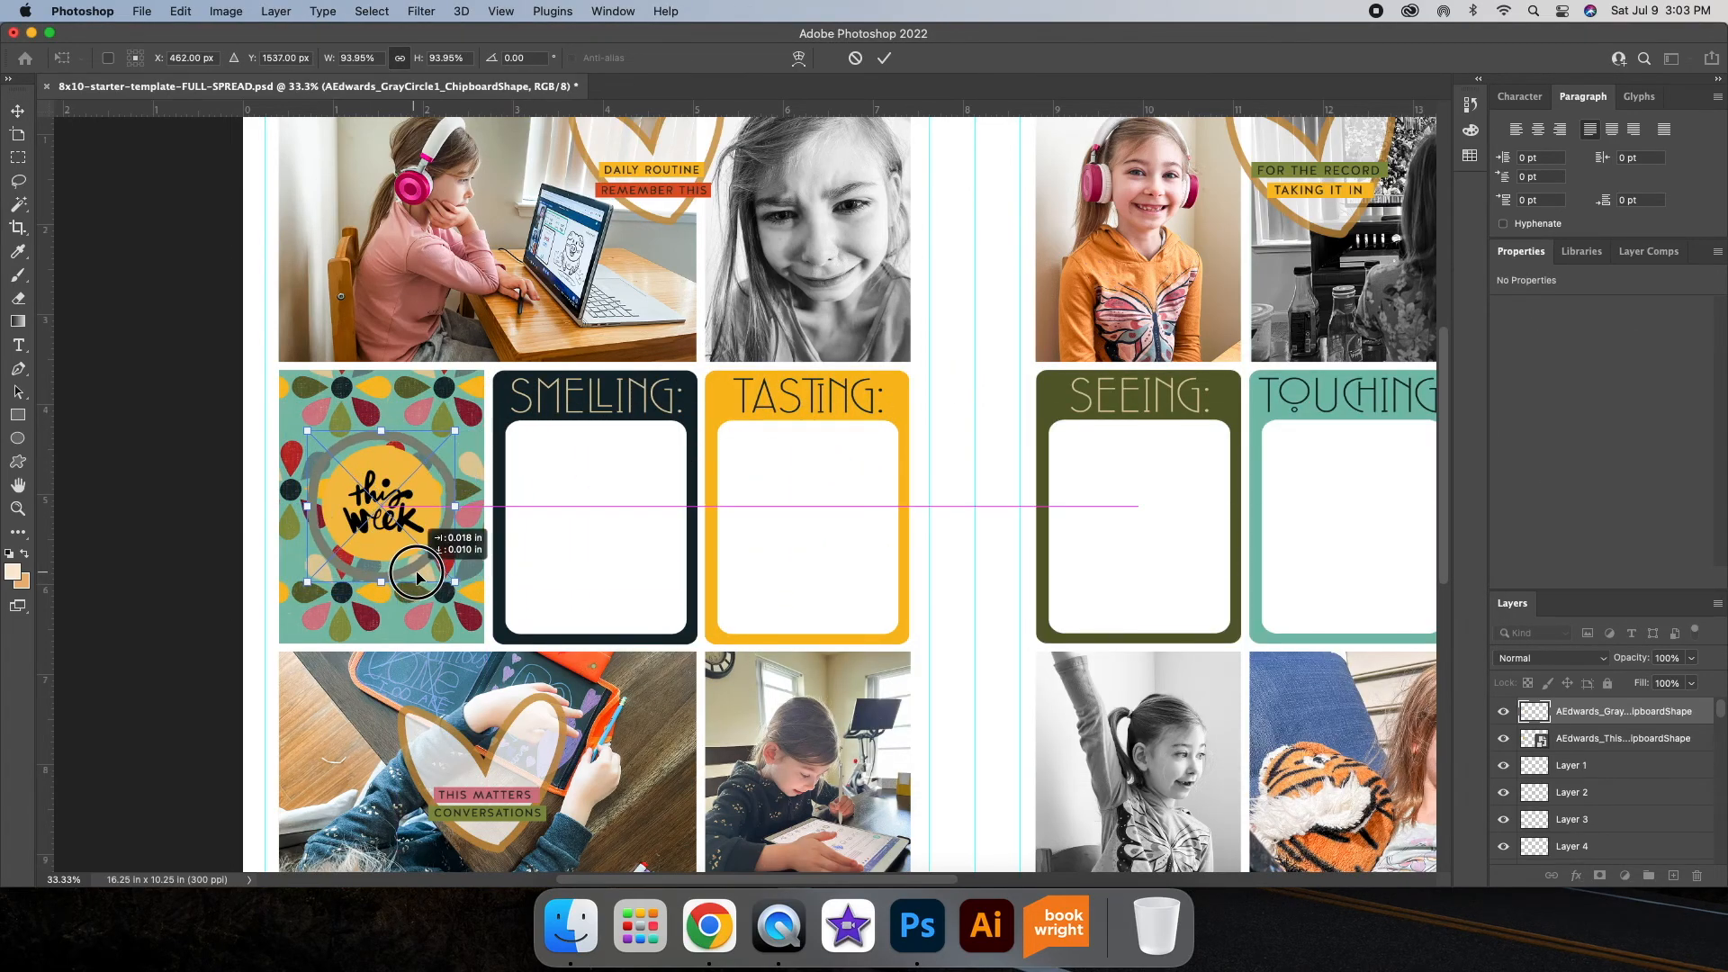
pyautogui.moveTo(416, 576); pyautogui.dragTo(418, 578)
pyautogui.press('Return')
# Step: Add a colour overlay to the grey circle using the dark navy of the Smelling card
pyautogui.doubleClick(1712, 713)
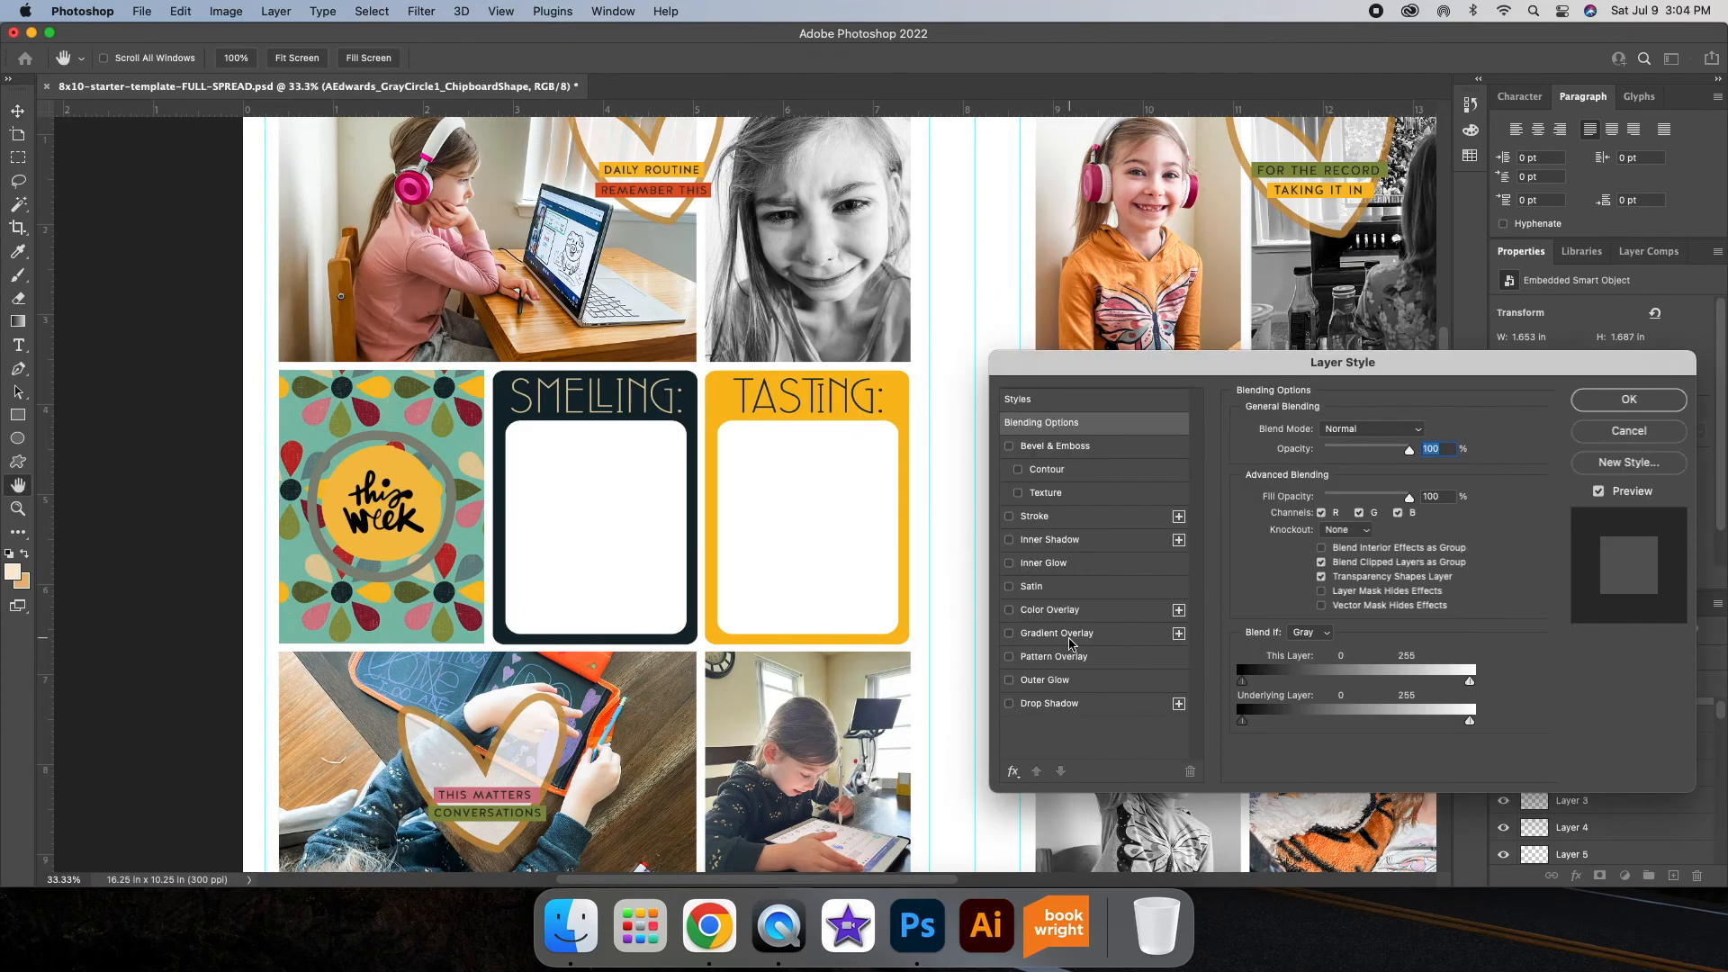
pyautogui.click(1050, 609)
pyautogui.click(1420, 431)
pyautogui.click(686, 410)
pyautogui.click(1641, 580)
pyautogui.click(1629, 400)
# Step: Try the Touching card's teal #79beac as the circle's overlay colour
pyautogui.doubleClick(1671, 730)
pyautogui.click(1420, 431)
pyautogui.scroll(-5, 752, 465)
pyautogui.scroll(3, 752, 466)
pyautogui.hscroll(5, 752, 465)
pyautogui.click(1169, 310)
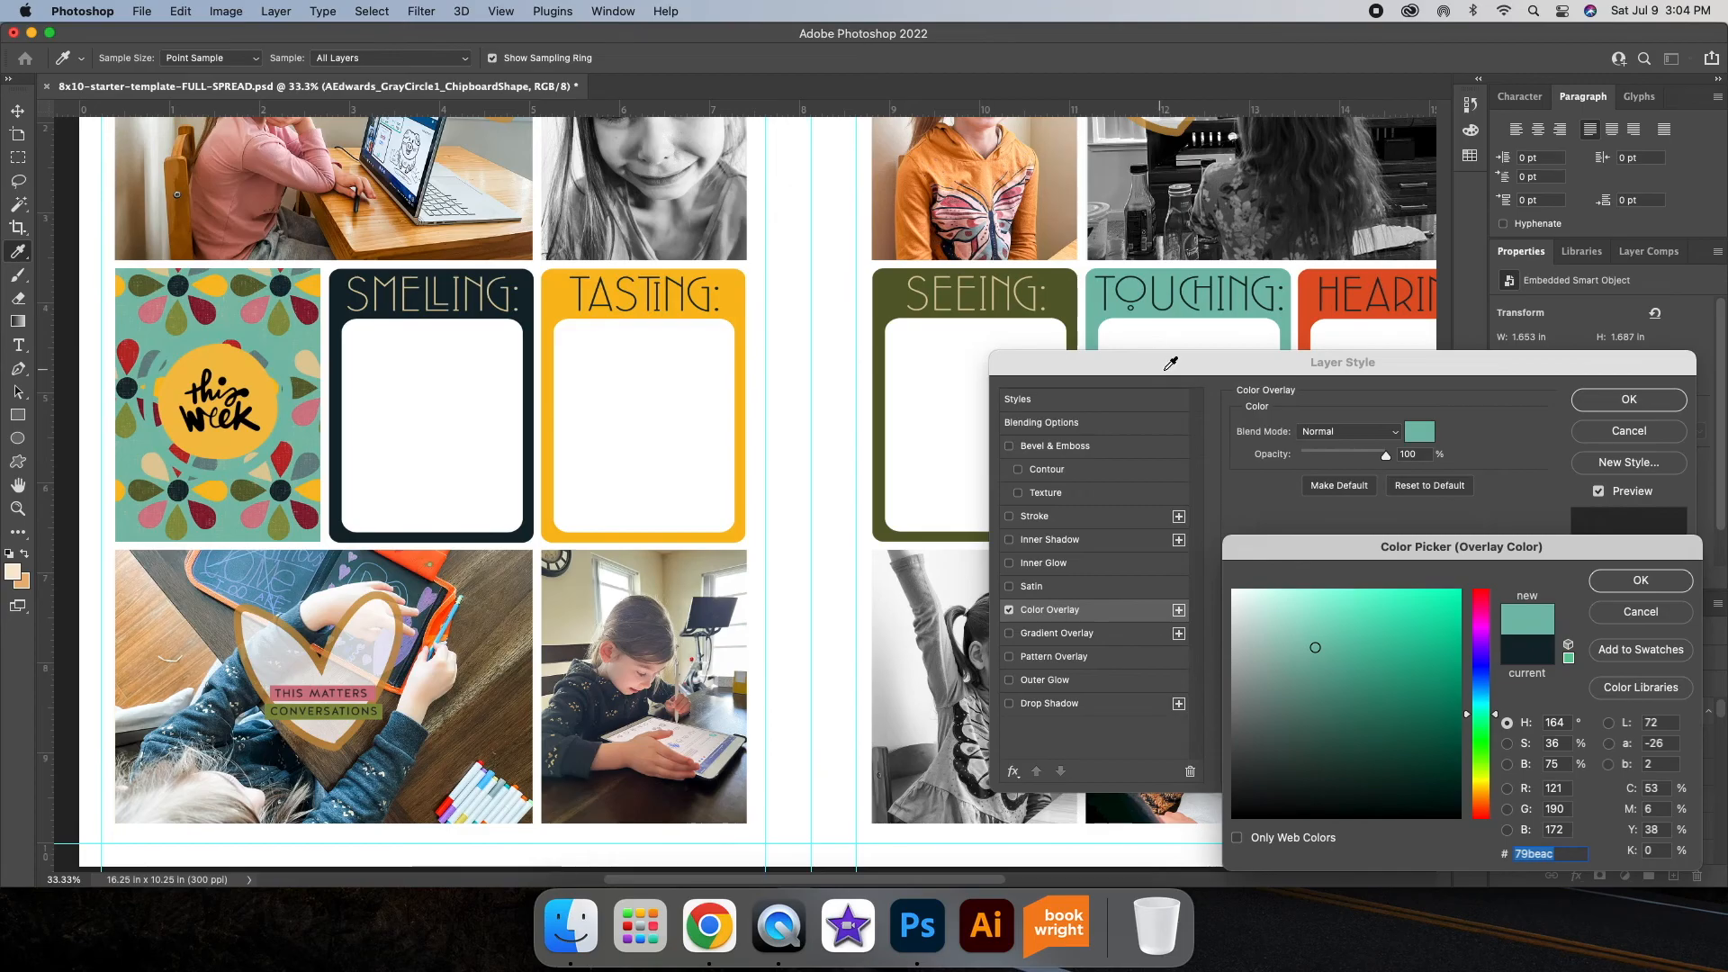
pyautogui.click(1167, 302)
# Step: Try other sampled overlay colours on the circle, including navy #0f242c and tan #e0cb9c
pyautogui.hscroll(-5, 1125, 310)
pyautogui.click(711, 301)
pyautogui.click(795, 282)
pyautogui.click(783, 281)
pyautogui.scroll(2, 783, 281)
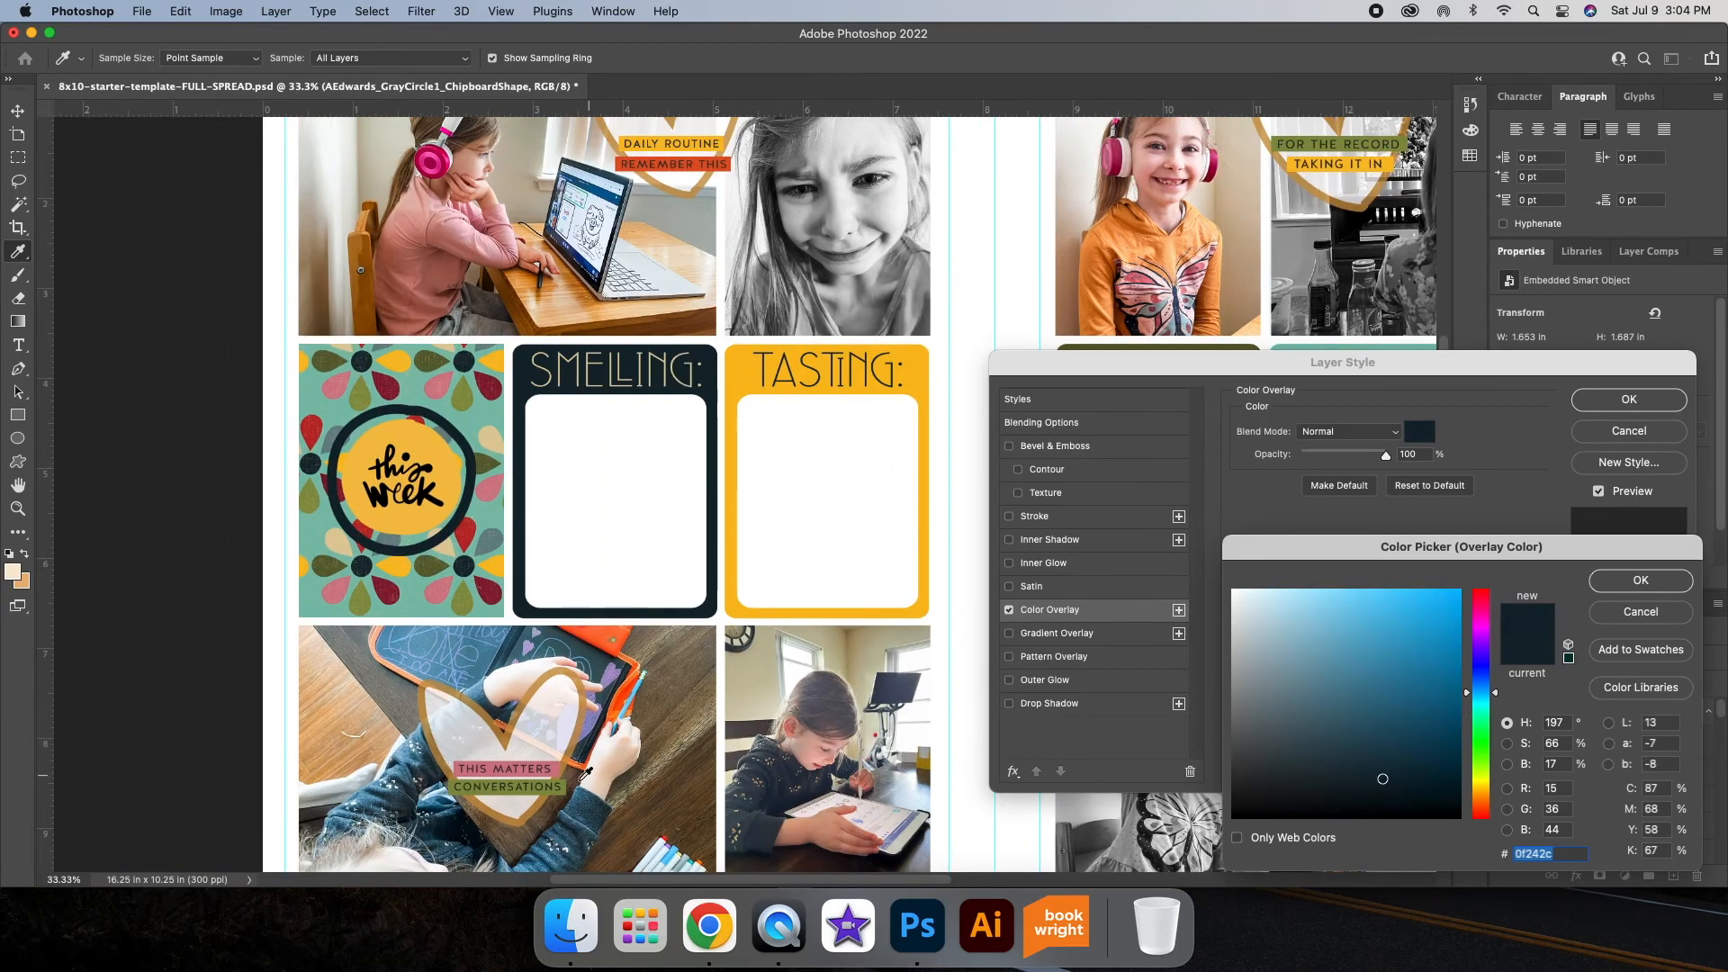
pyautogui.click(546, 786)
pyautogui.scroll(-1, 726, 363)
pyautogui.scroll(5, 733, 297)
pyautogui.click(739, 270)
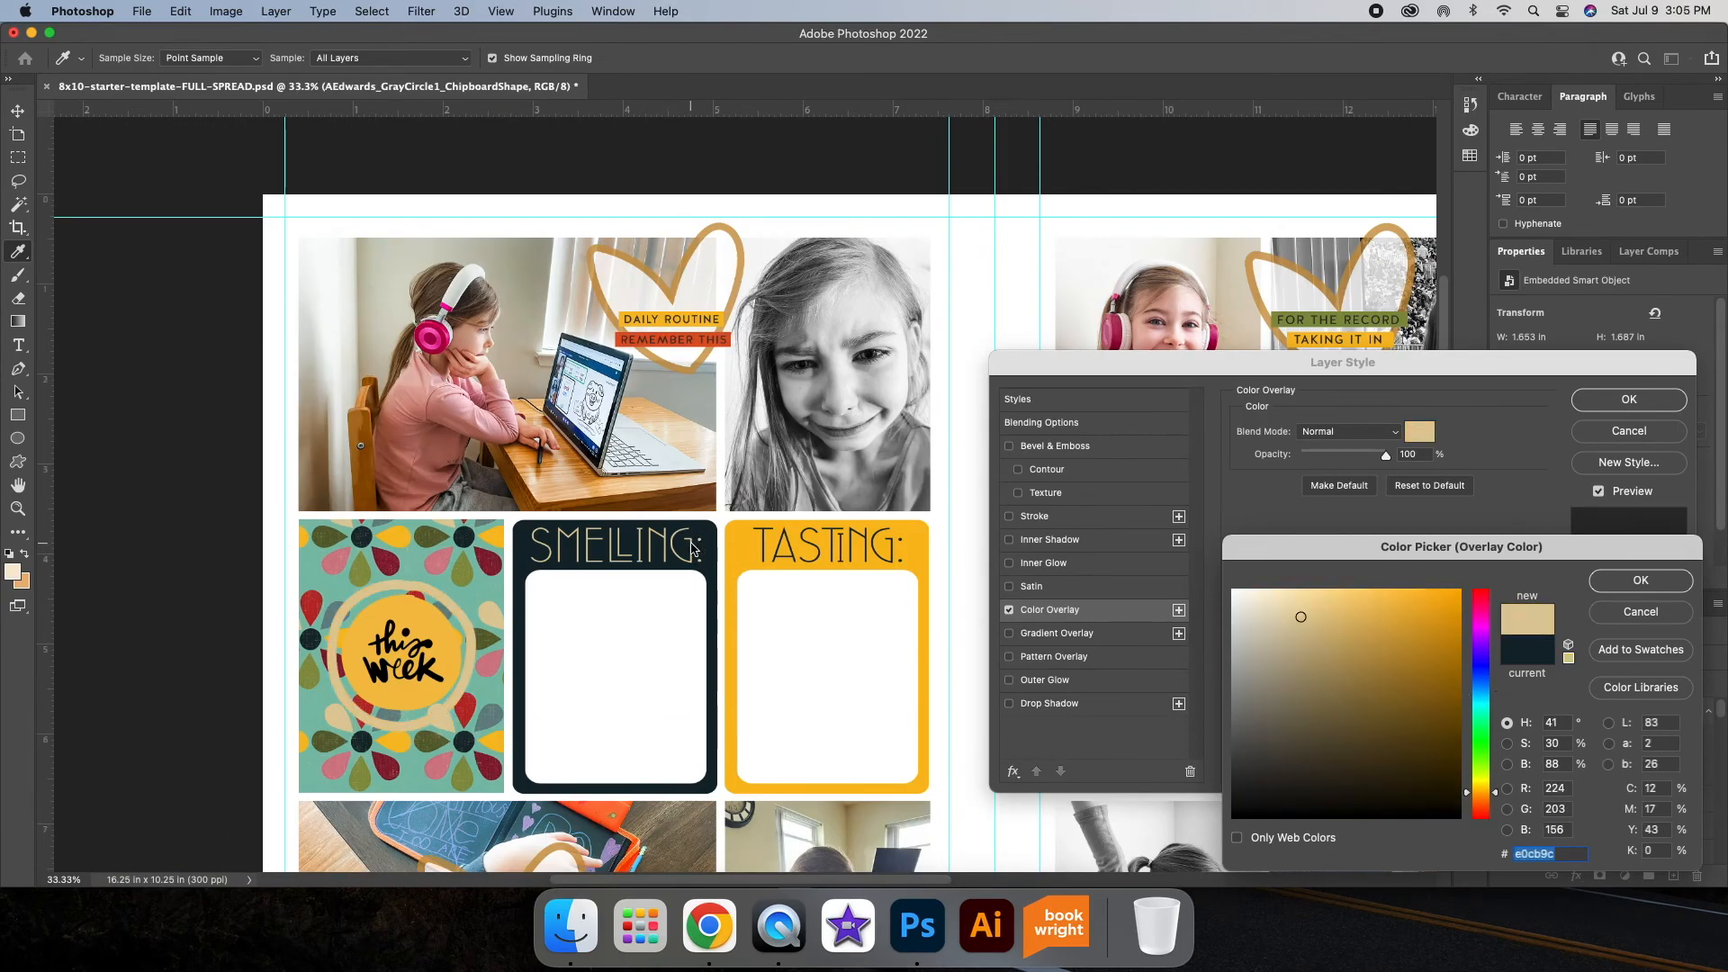
# Step: Set the circle's overlay colour to dark navy #0c2229 sampled from the Smelling card
pyautogui.scroll(-5, 692, 544)
pyautogui.click(548, 651)
pyautogui.scroll(2, 587, 432)
pyautogui.click(539, 359)
pyautogui.scroll(-1, 539, 359)
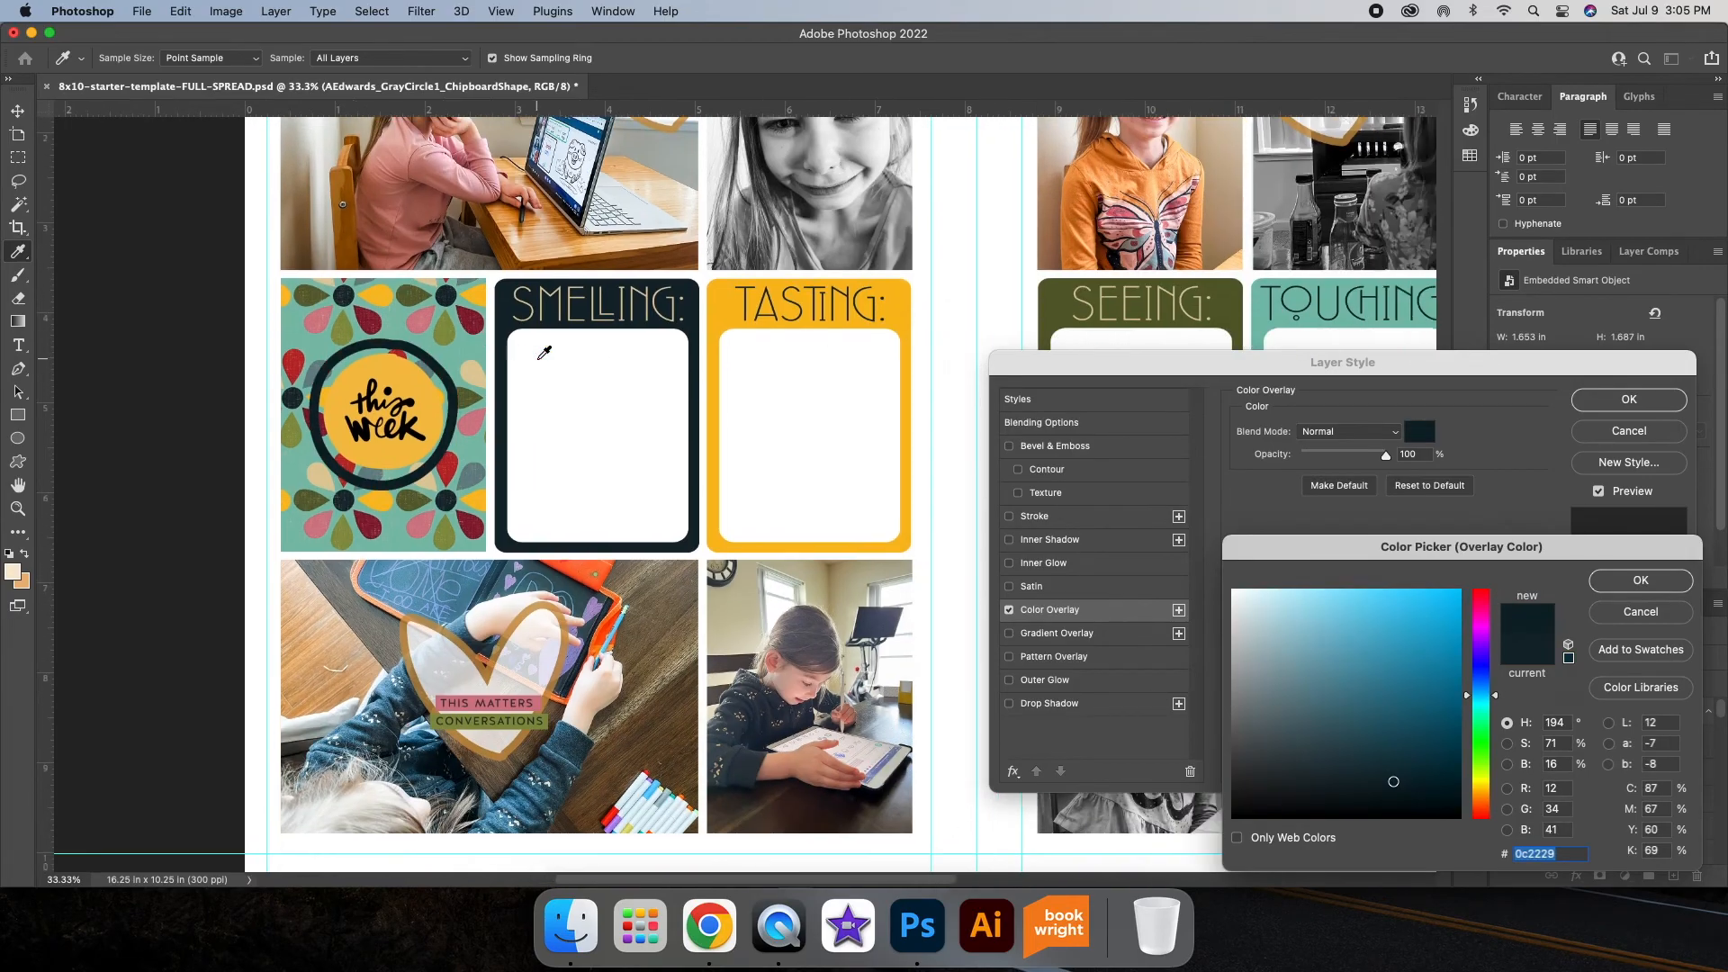
pyautogui.press('Return')
pyautogui.press('Return')
pyautogui.hscroll(5, 1291, 416)
pyautogui.hscroll(-2, 1293, 420)
pyautogui.scroll(1, 1293, 420)
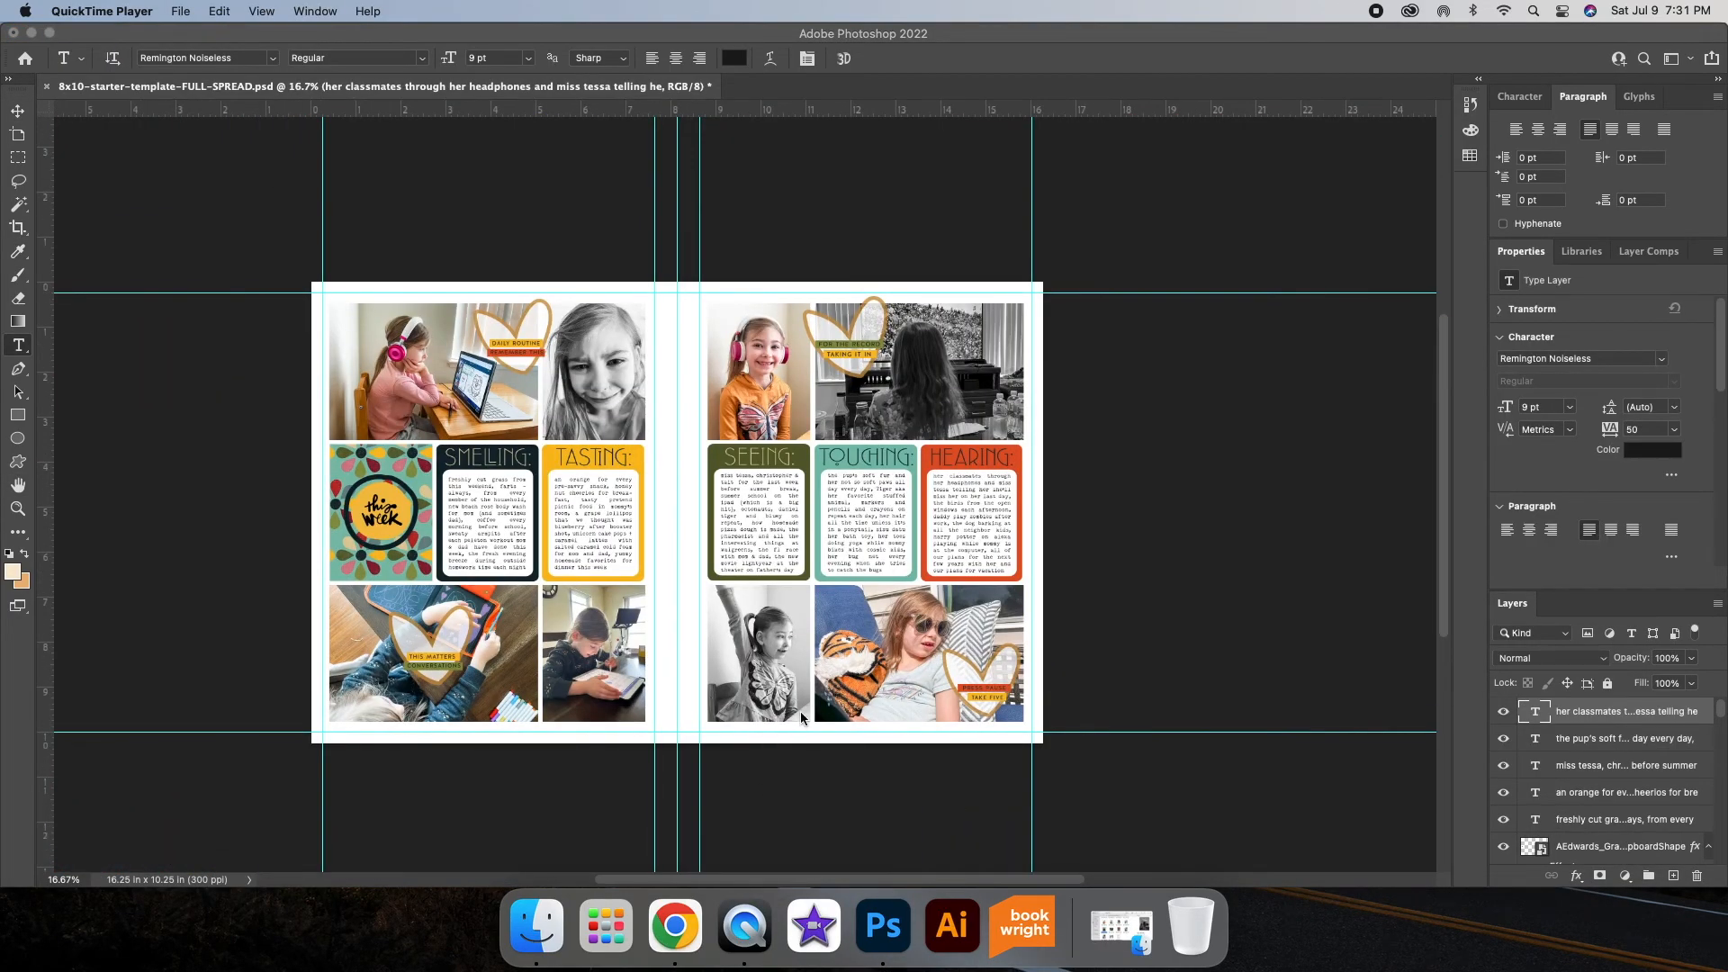
# Step: Examine both pages of the spread up close, checking the story card text, photos and embellishments
pyautogui.click(801, 718)
pyautogui.press('v')
pyautogui.press('super+plus')
pyautogui.press('super+plus')
pyautogui.scroll(-3, 637, 476)
pyautogui.hscroll(-4, 637, 476)
pyautogui.hscroll(5, 638, 476)
pyautogui.scroll(3, 637, 476)
pyautogui.hscroll(-4, 635, 472)
pyautogui.scroll(-1, 635, 472)
pyautogui.press('super+minus')
pyautogui.press('super+minus')
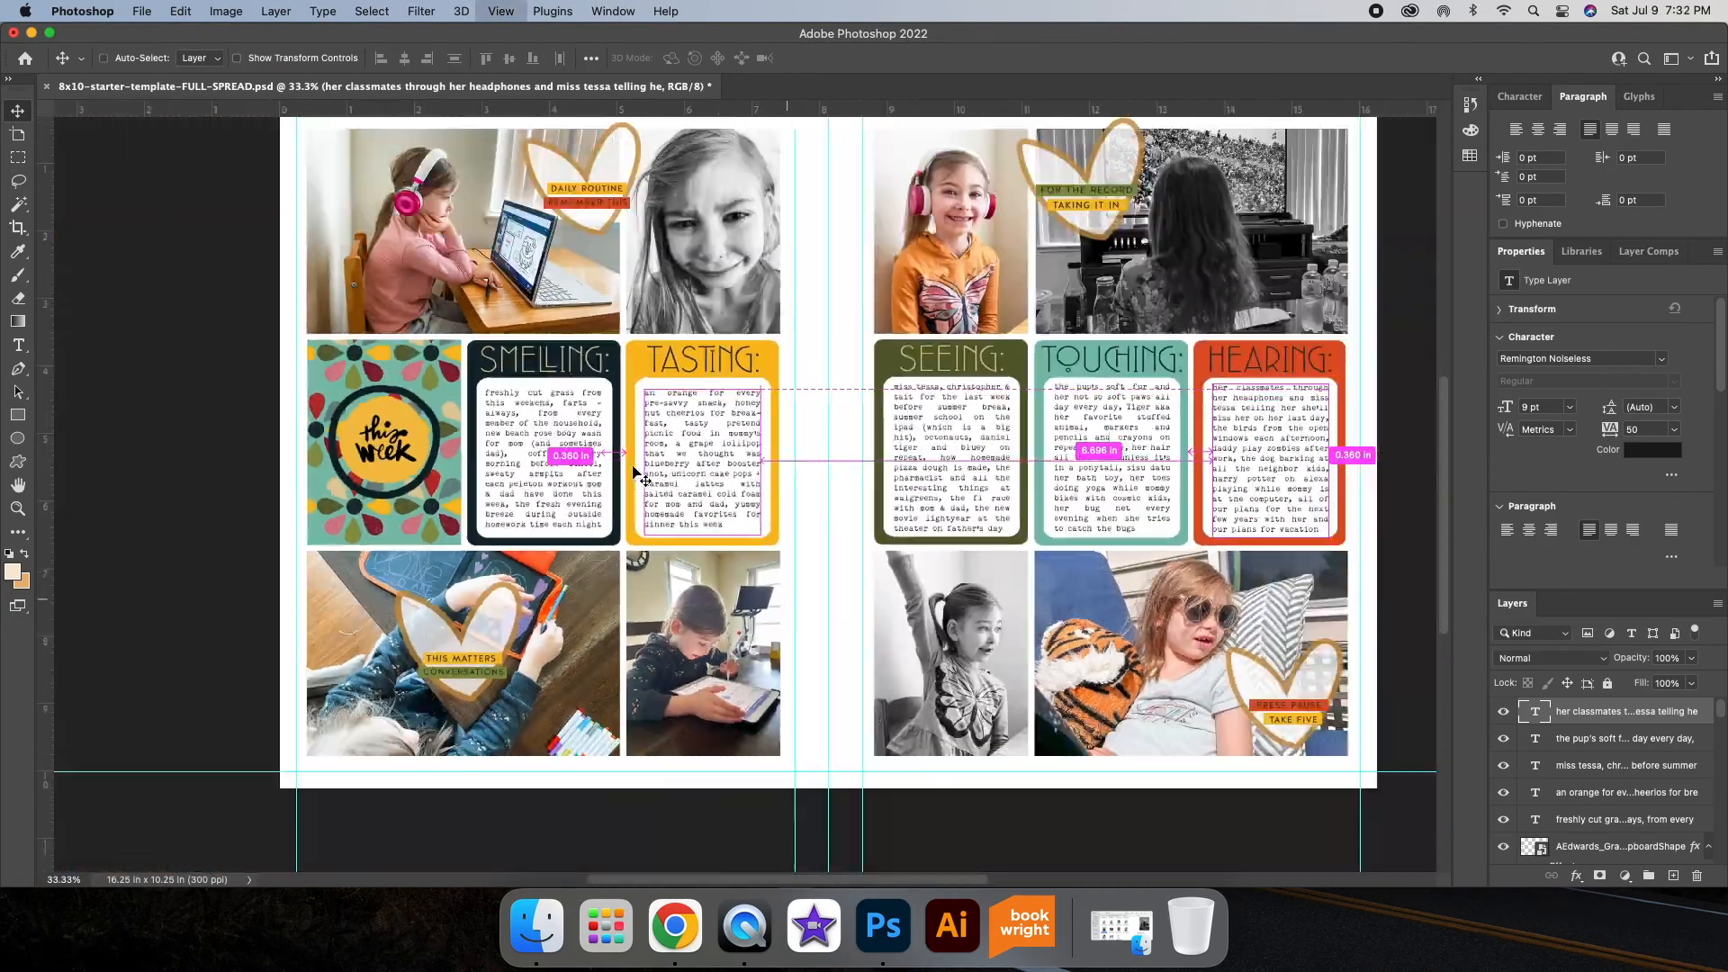
# Step: Flatten the image to a single background layer and remove the guides from view
pyautogui.click(275, 12)
pyautogui.click(302, 687)
pyautogui.click(877, 319)
pyautogui.click(501, 11)
pyautogui.click(521, 484)
pyautogui.hscroll(3, 520, 483)
# Step: Save the spread as the JPEG 2022-week-24a.jpg in the 2022 Weekly Pages folder
pyautogui.click(141, 12)
pyautogui.click(153, 206)
pyautogui.click(911, 234)
pyautogui.click(911, 381)
pyautogui.click(873, 448)
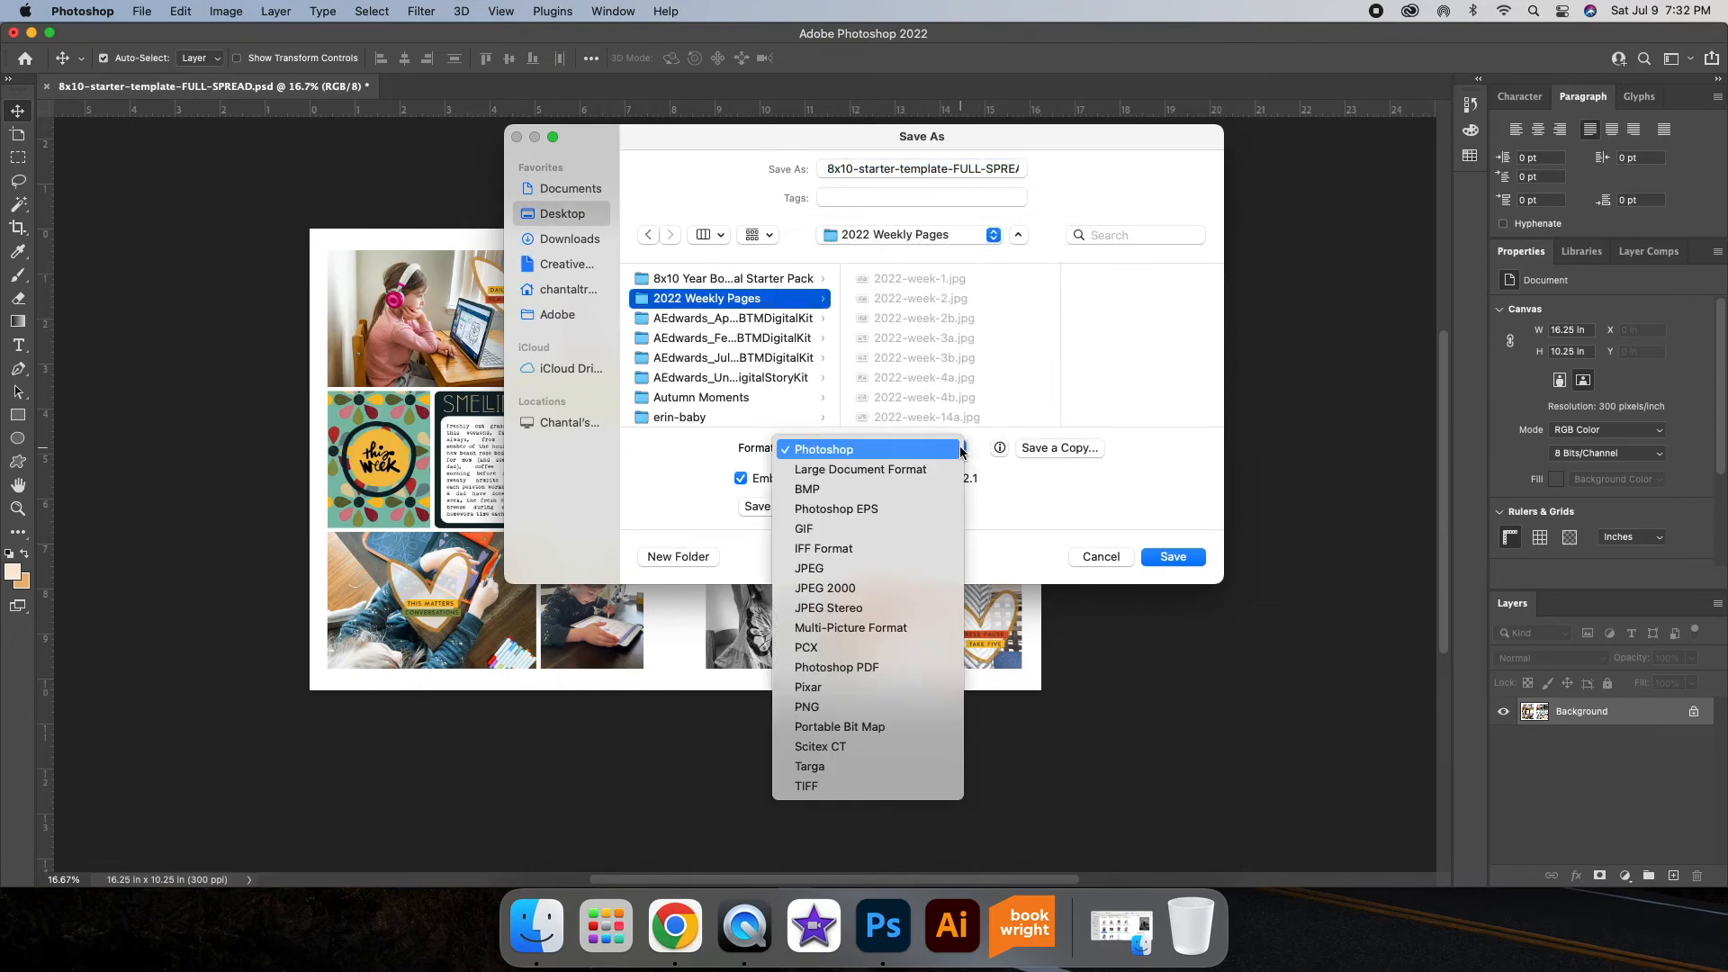
pyautogui.click(902, 583)
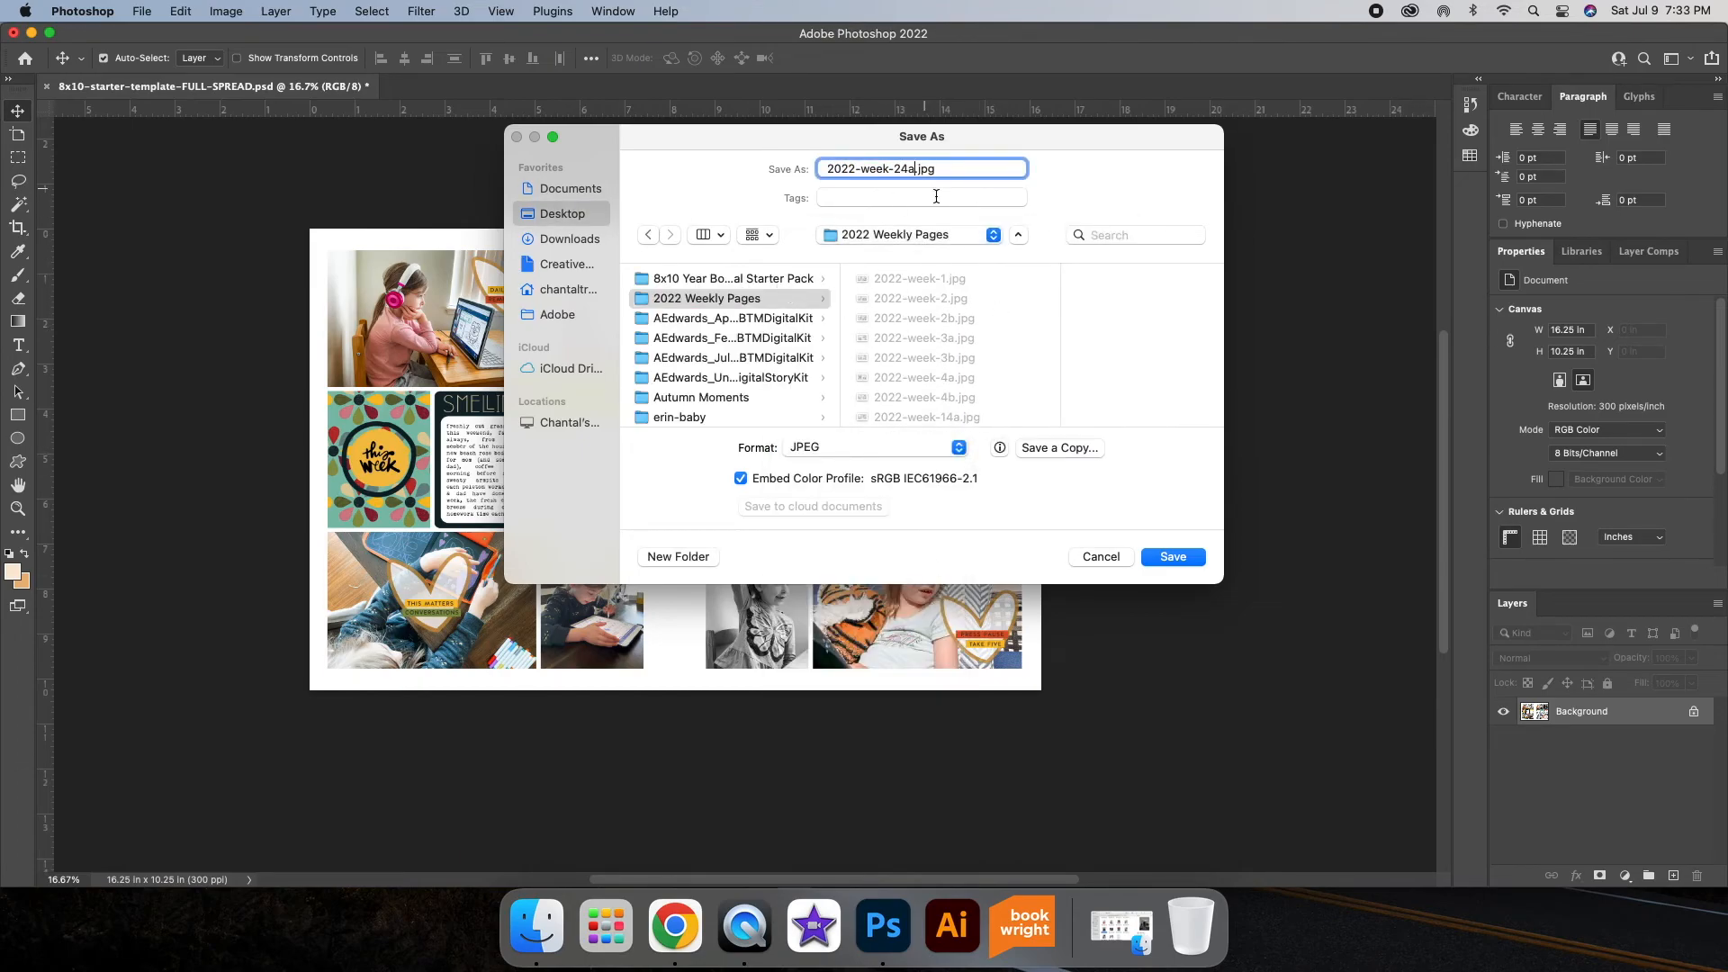
pyautogui.click(1179, 557)
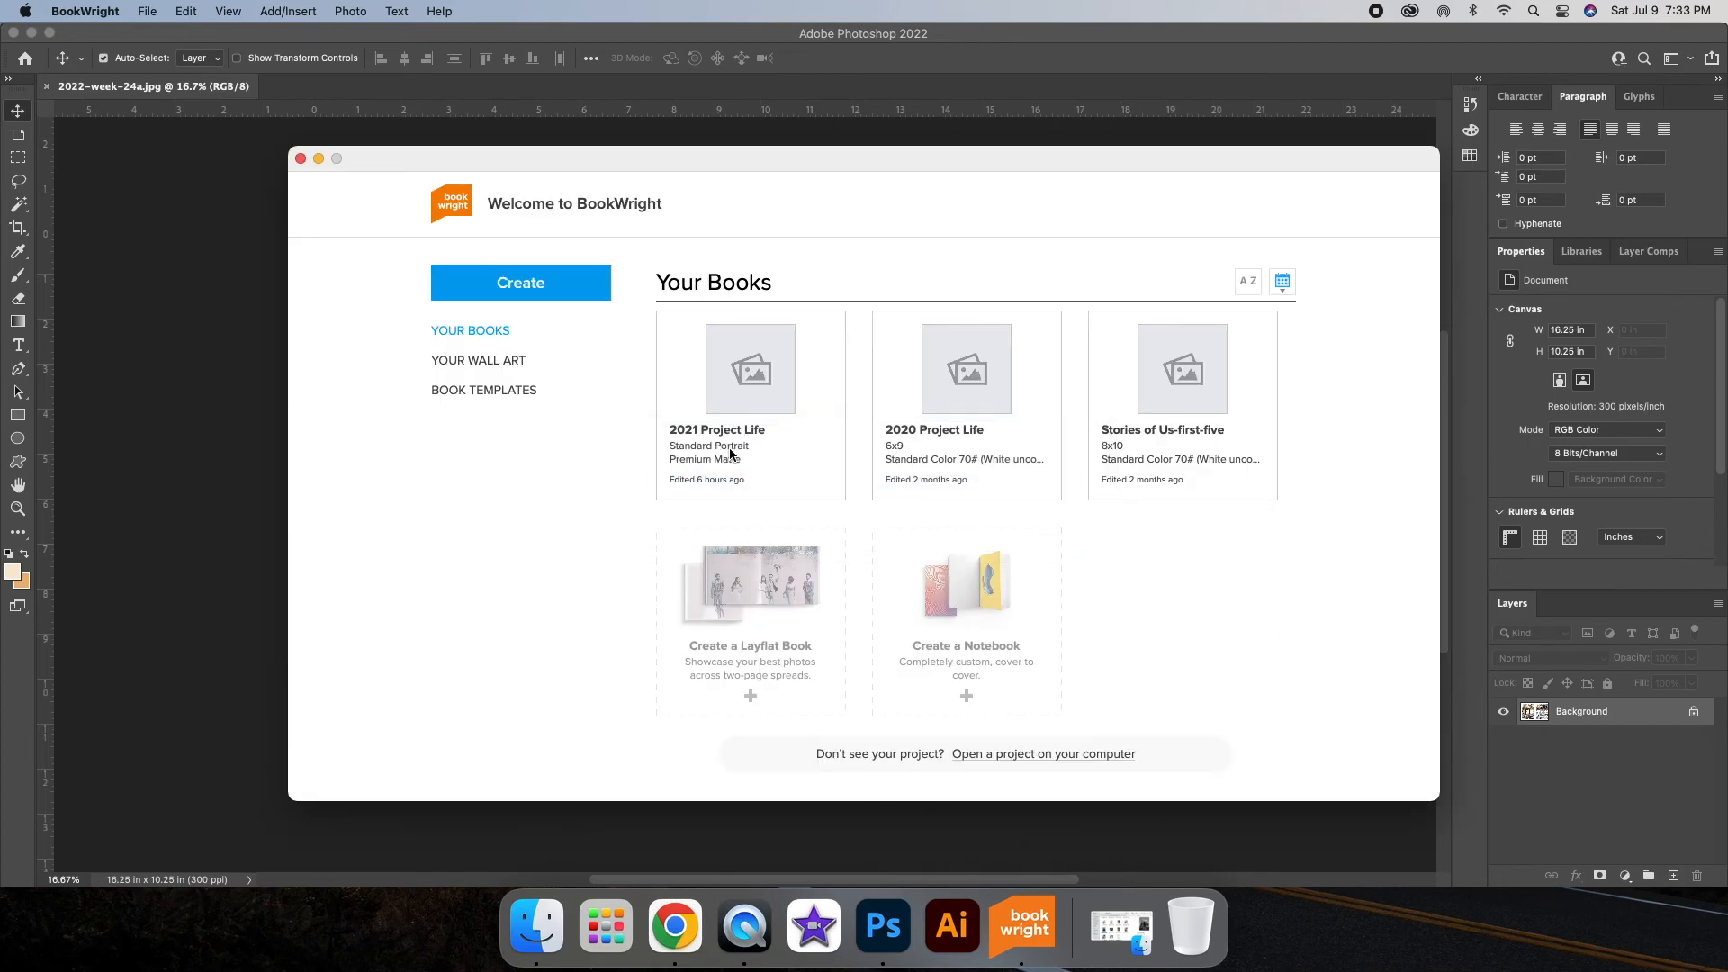
# Step: In BookWright, open the 2021 Project Life book and apply a full two-page image layout to pages 26–27
pyautogui.click(730, 405)
pyautogui.scroll(-15, 58, 617)
pyautogui.doubleClick(57, 617)
pyautogui.click(222, 74)
pyautogui.doubleClick(1659, 201)
pyautogui.click(280, 74)
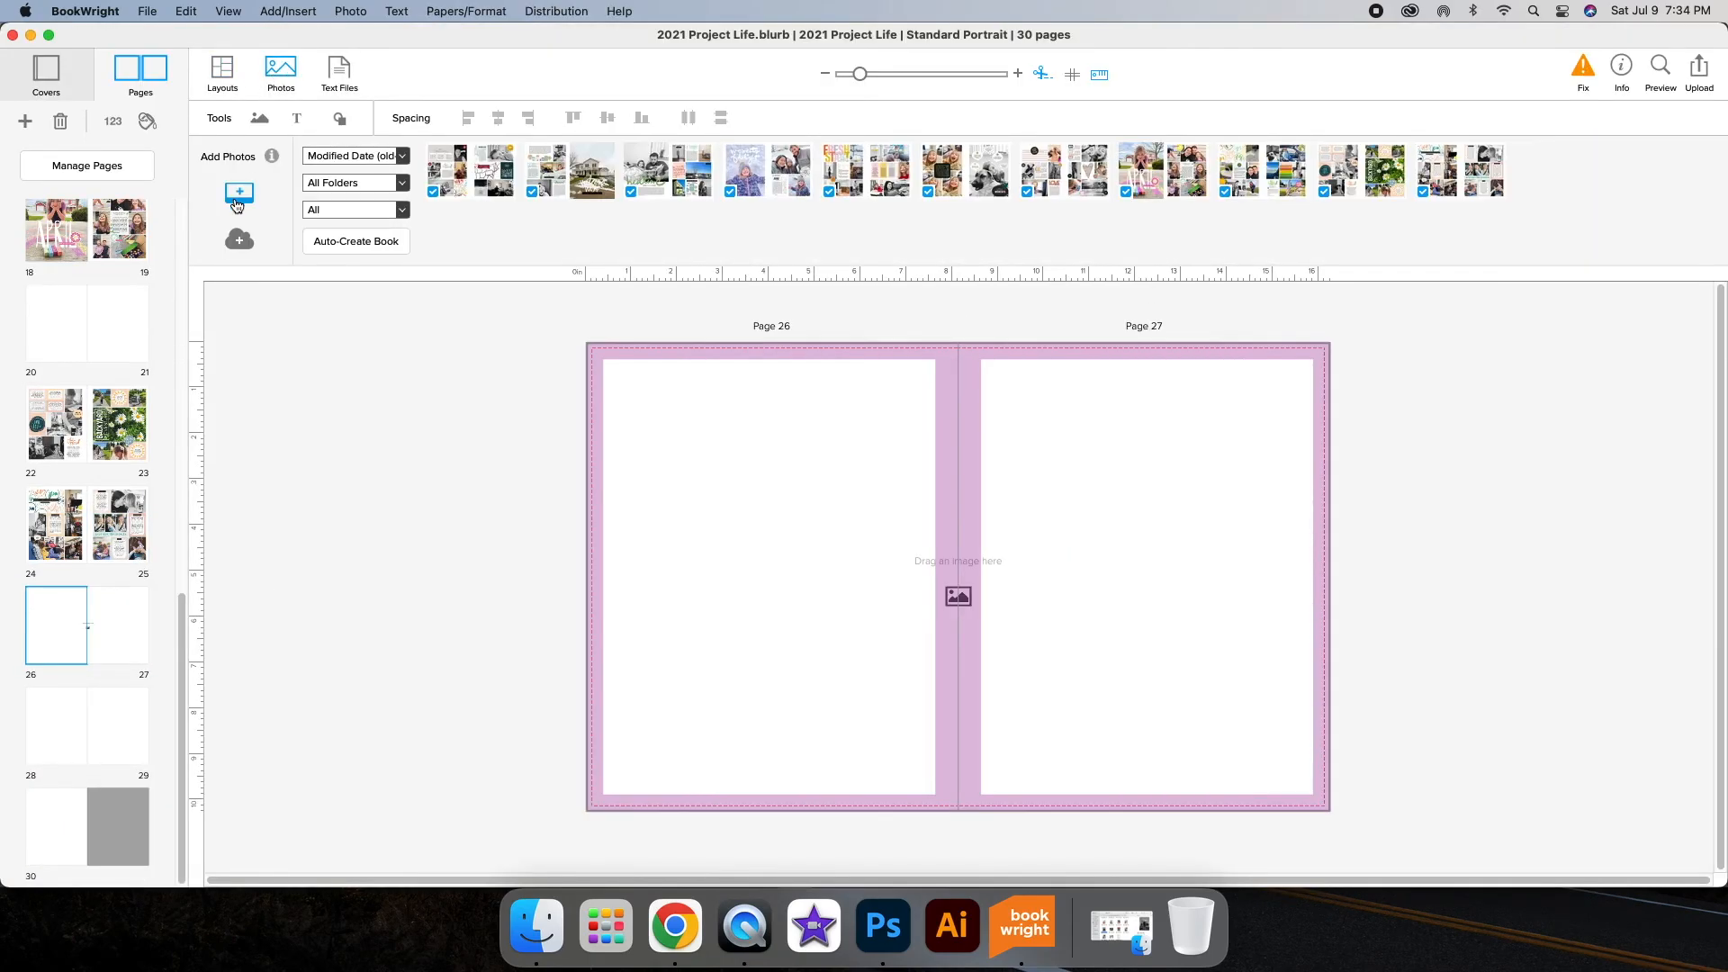
# Step: Import the saved week 24 spread into the book and place it across pages 26–27
pyautogui.click(238, 192)
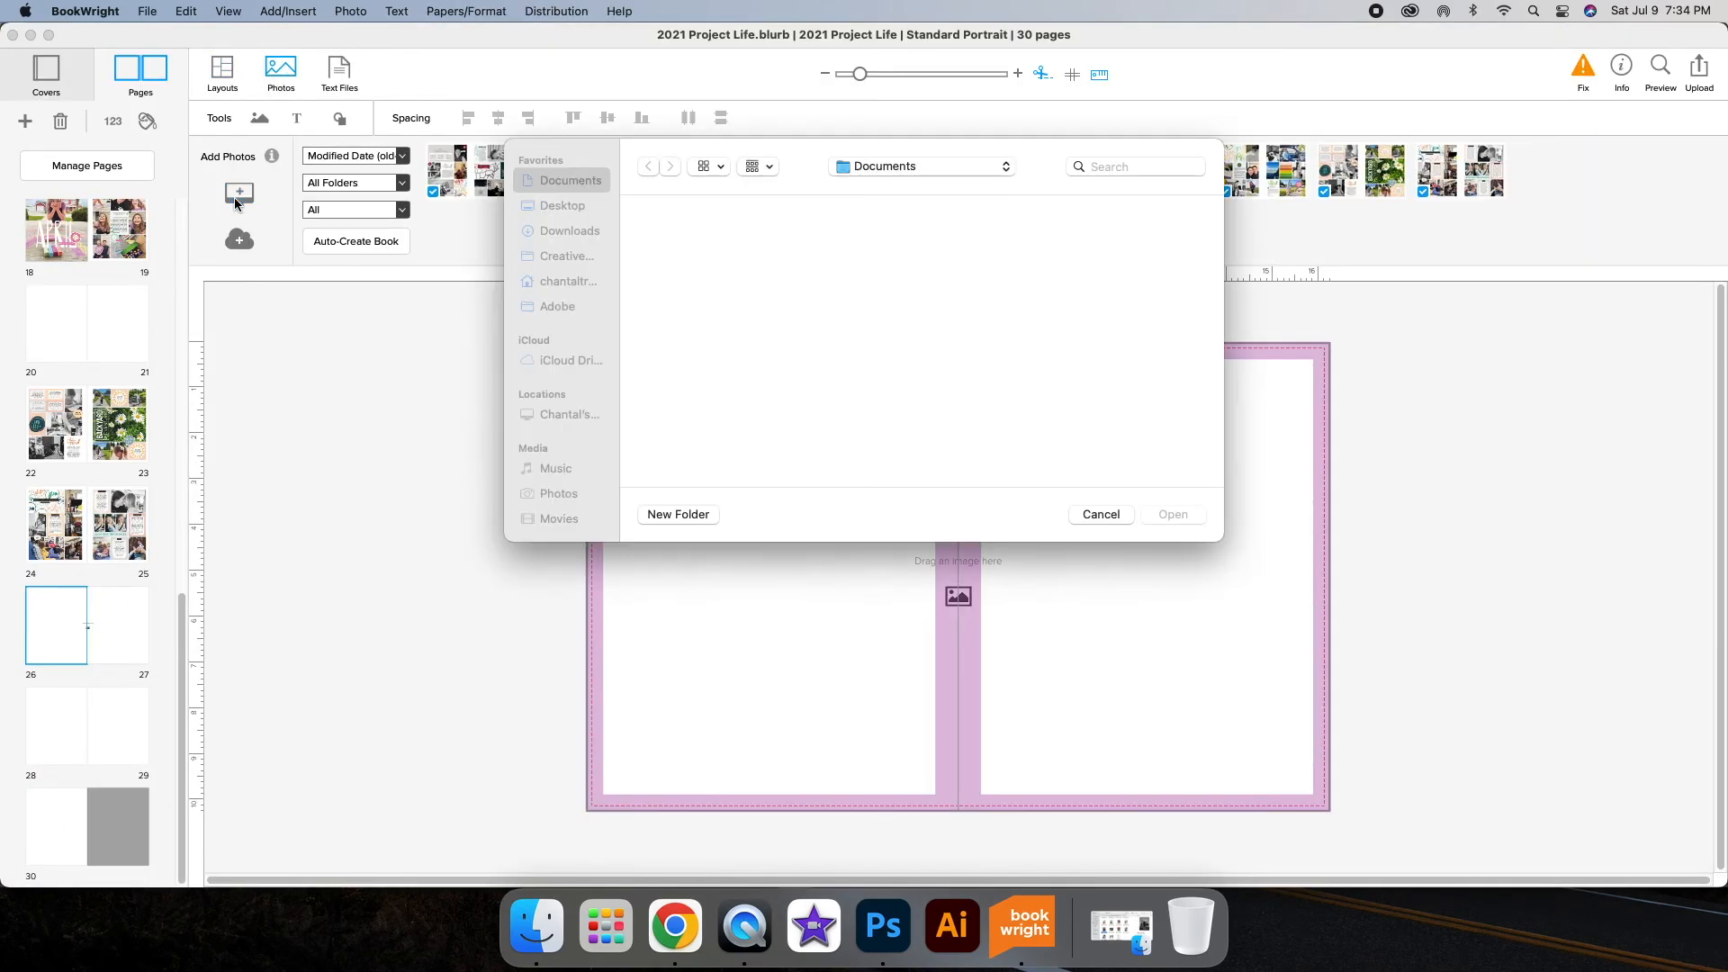
pyautogui.scroll(-2, 1023, 288)
pyautogui.click(805, 432)
pyautogui.click(1169, 513)
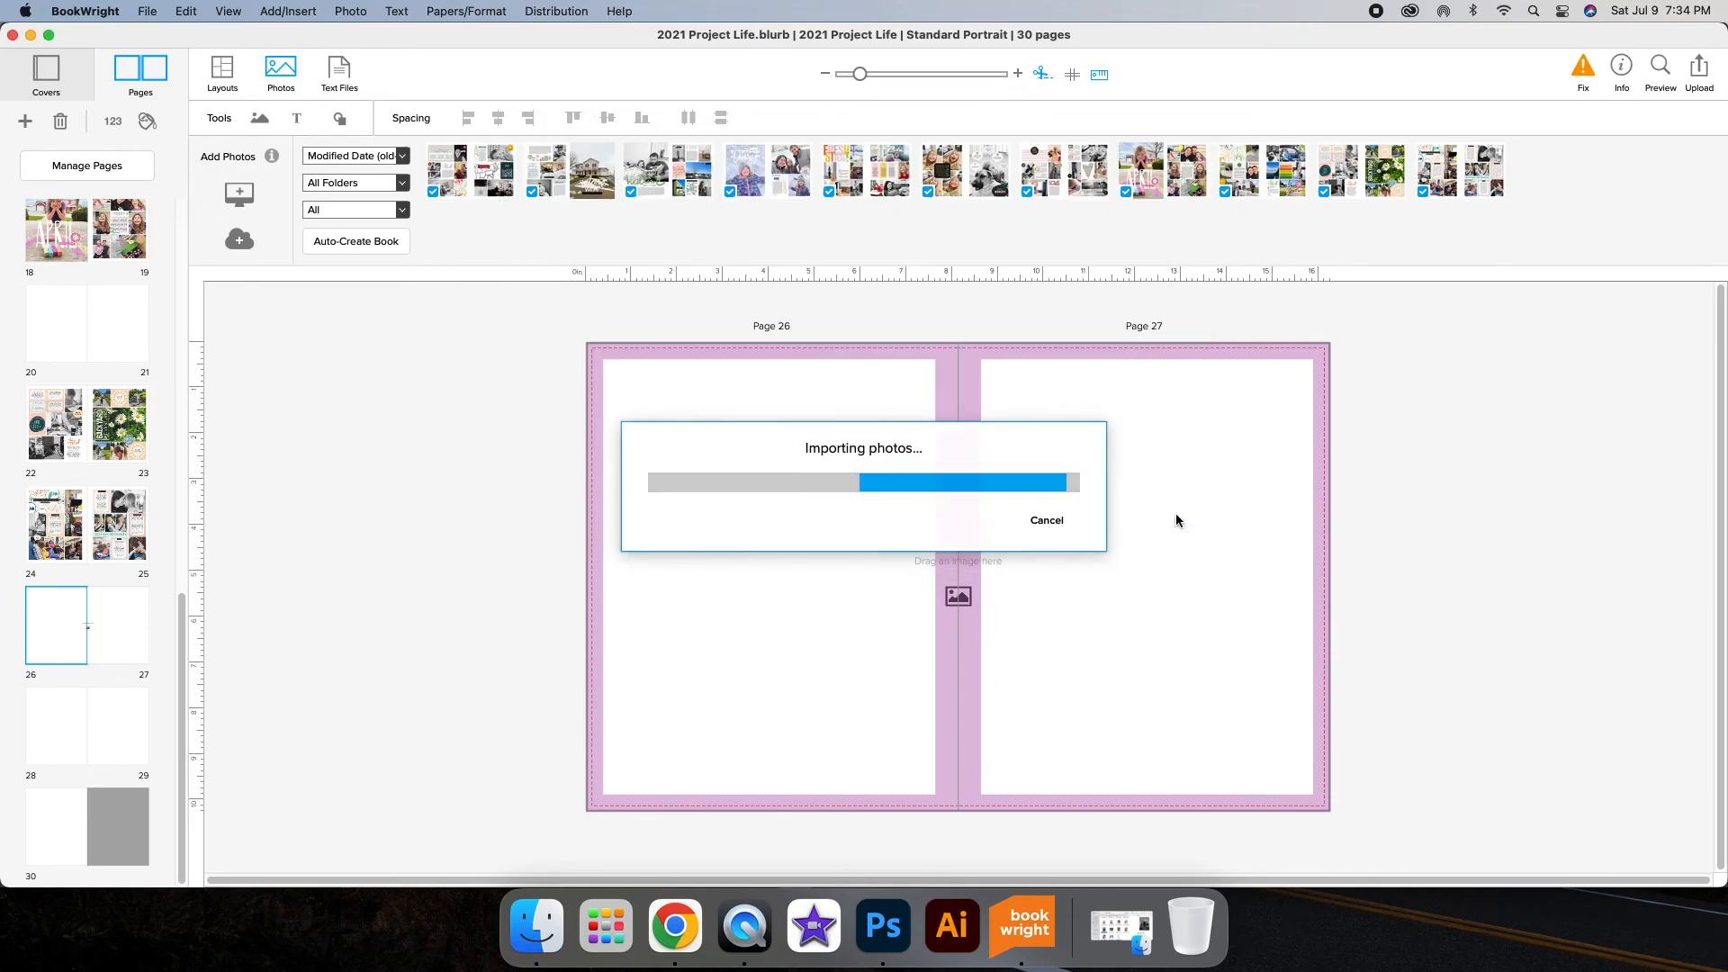
pyautogui.moveTo(1559, 171); pyautogui.dragTo(1245, 545)
# Step: Dismiss every "Image spans across pages" warning with the Ignore All option
pyautogui.click(1584, 72)
pyautogui.scroll(-1, 752, 565)
pyautogui.click(775, 644)
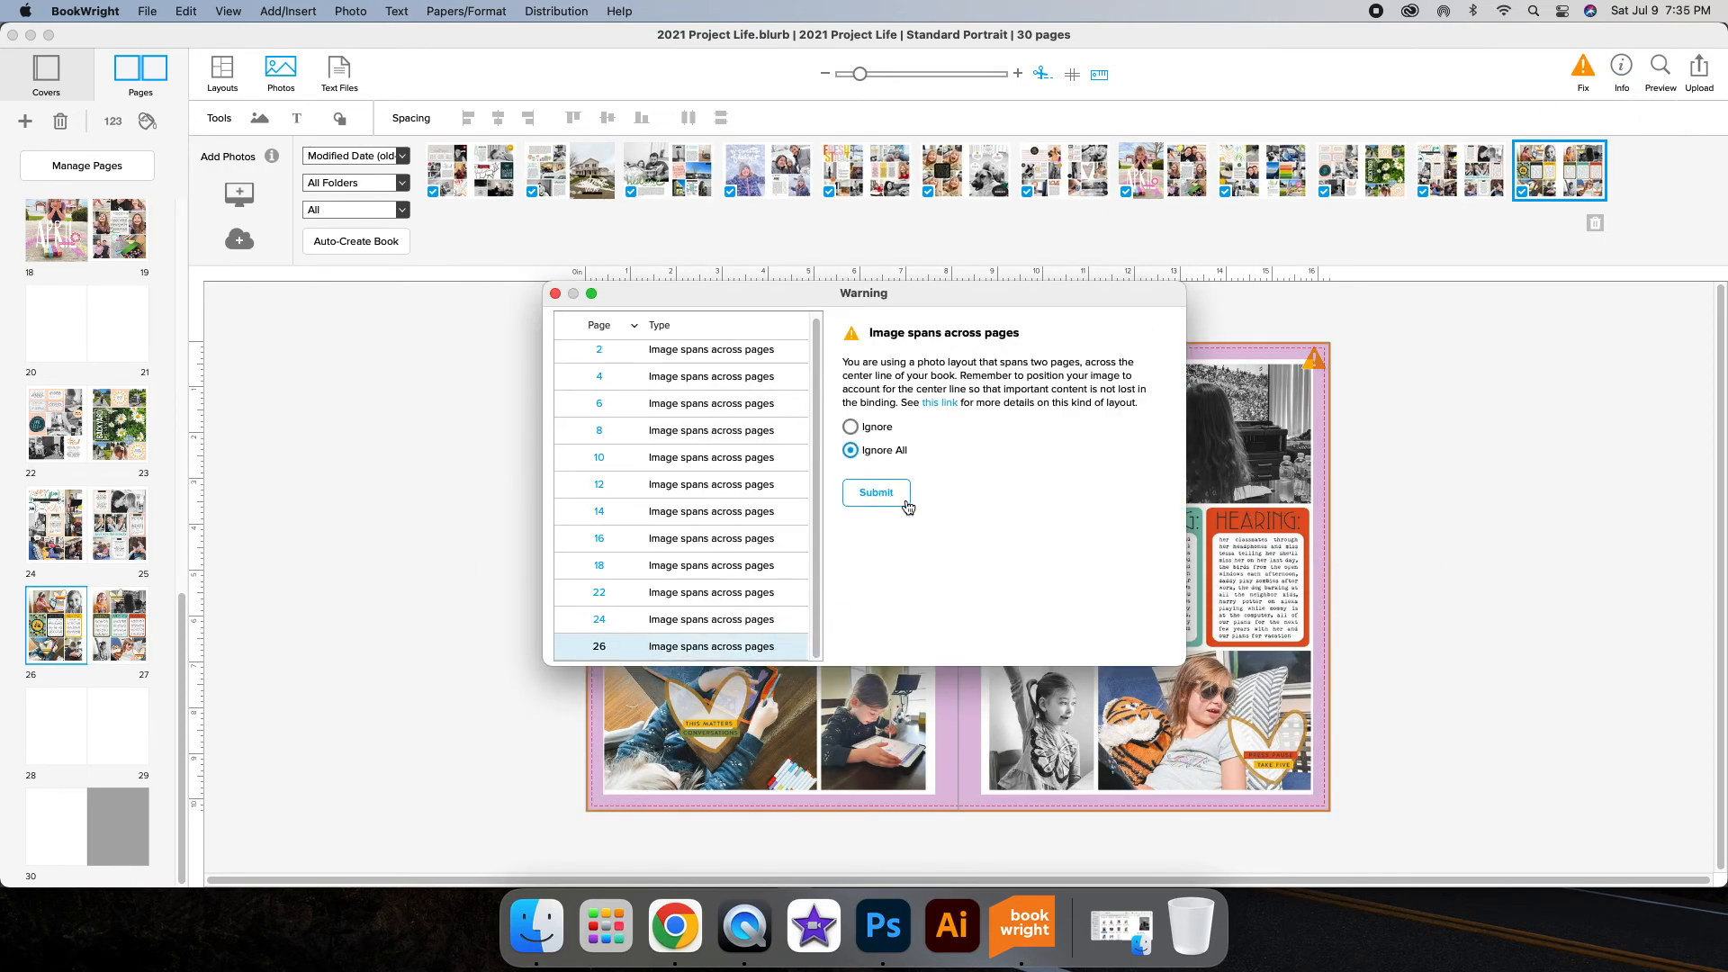
pyautogui.click(881, 497)
# Step: Preview the finished spread on pages 26–27 and return to the project
pyautogui.scroll(-12, 127, 689)
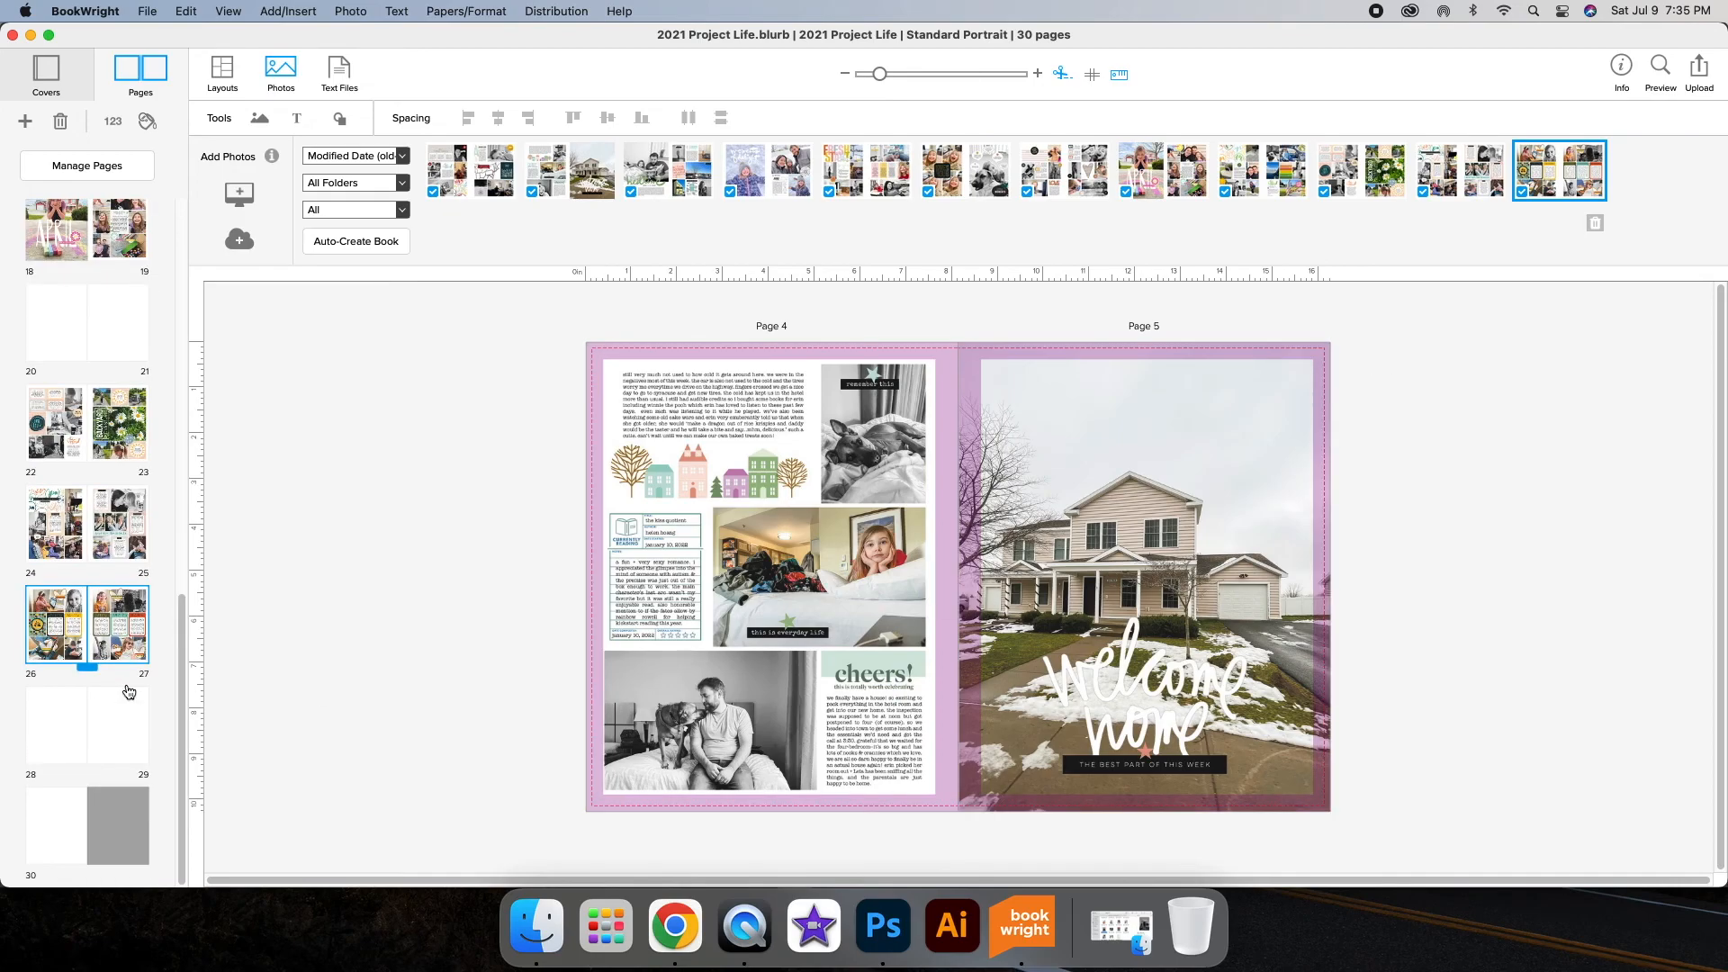
pyautogui.click(119, 647)
pyautogui.click(1659, 74)
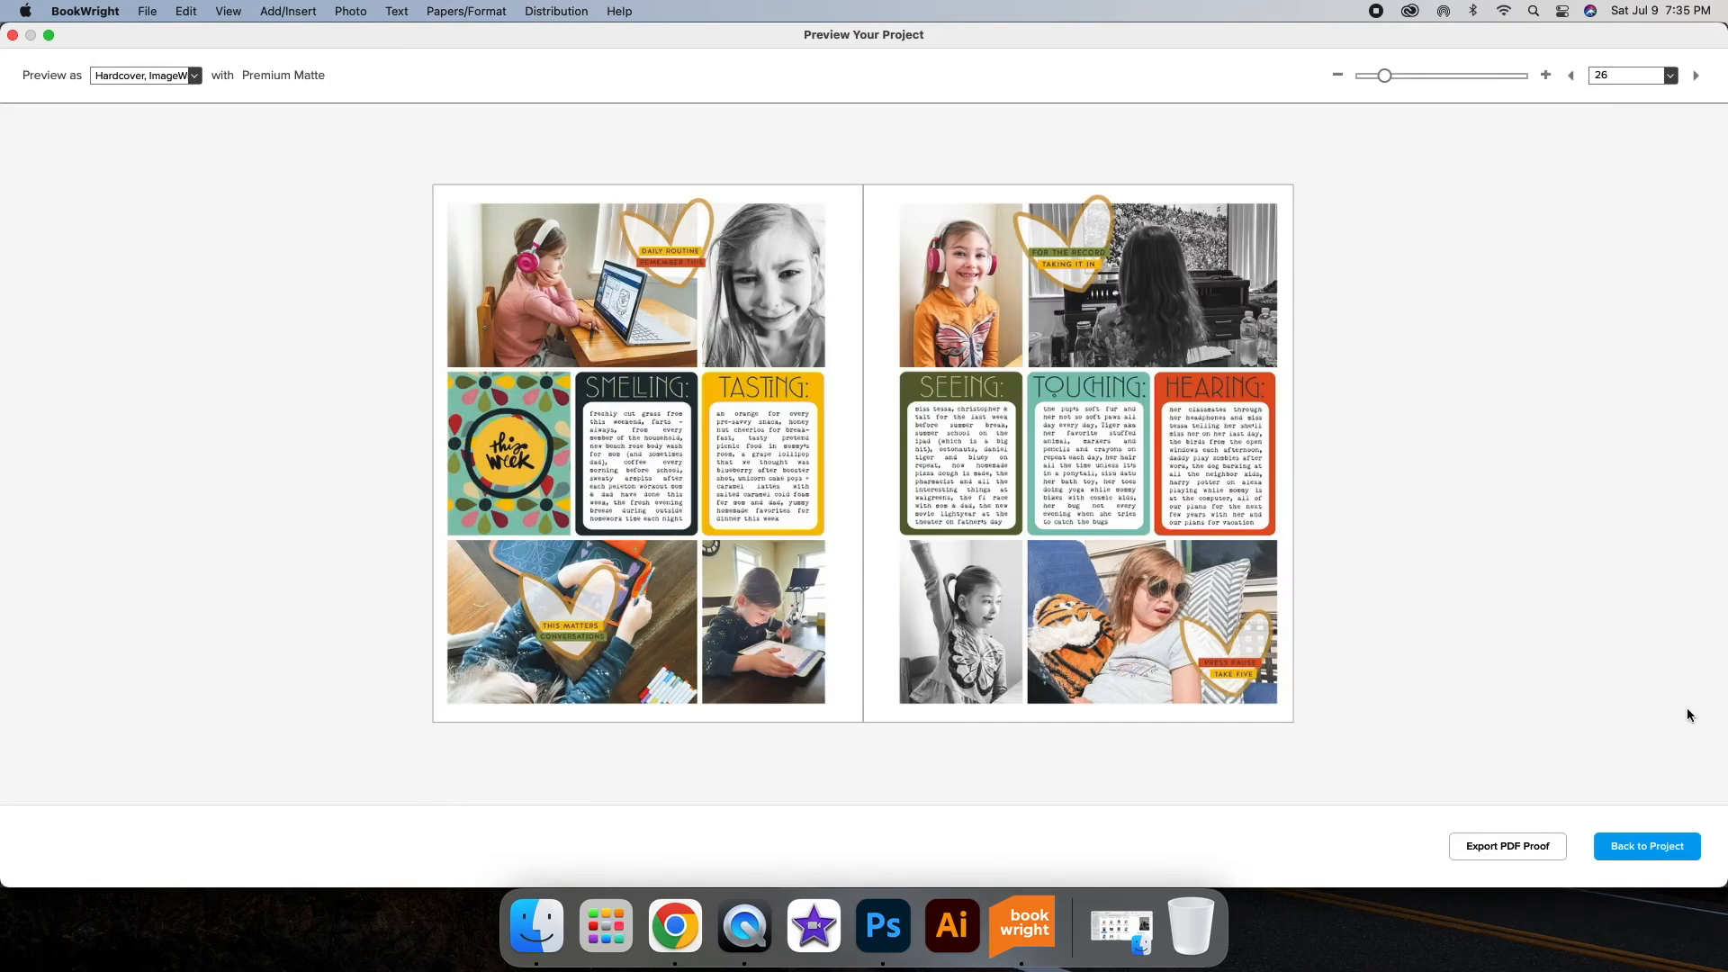
pyautogui.click(1647, 852)
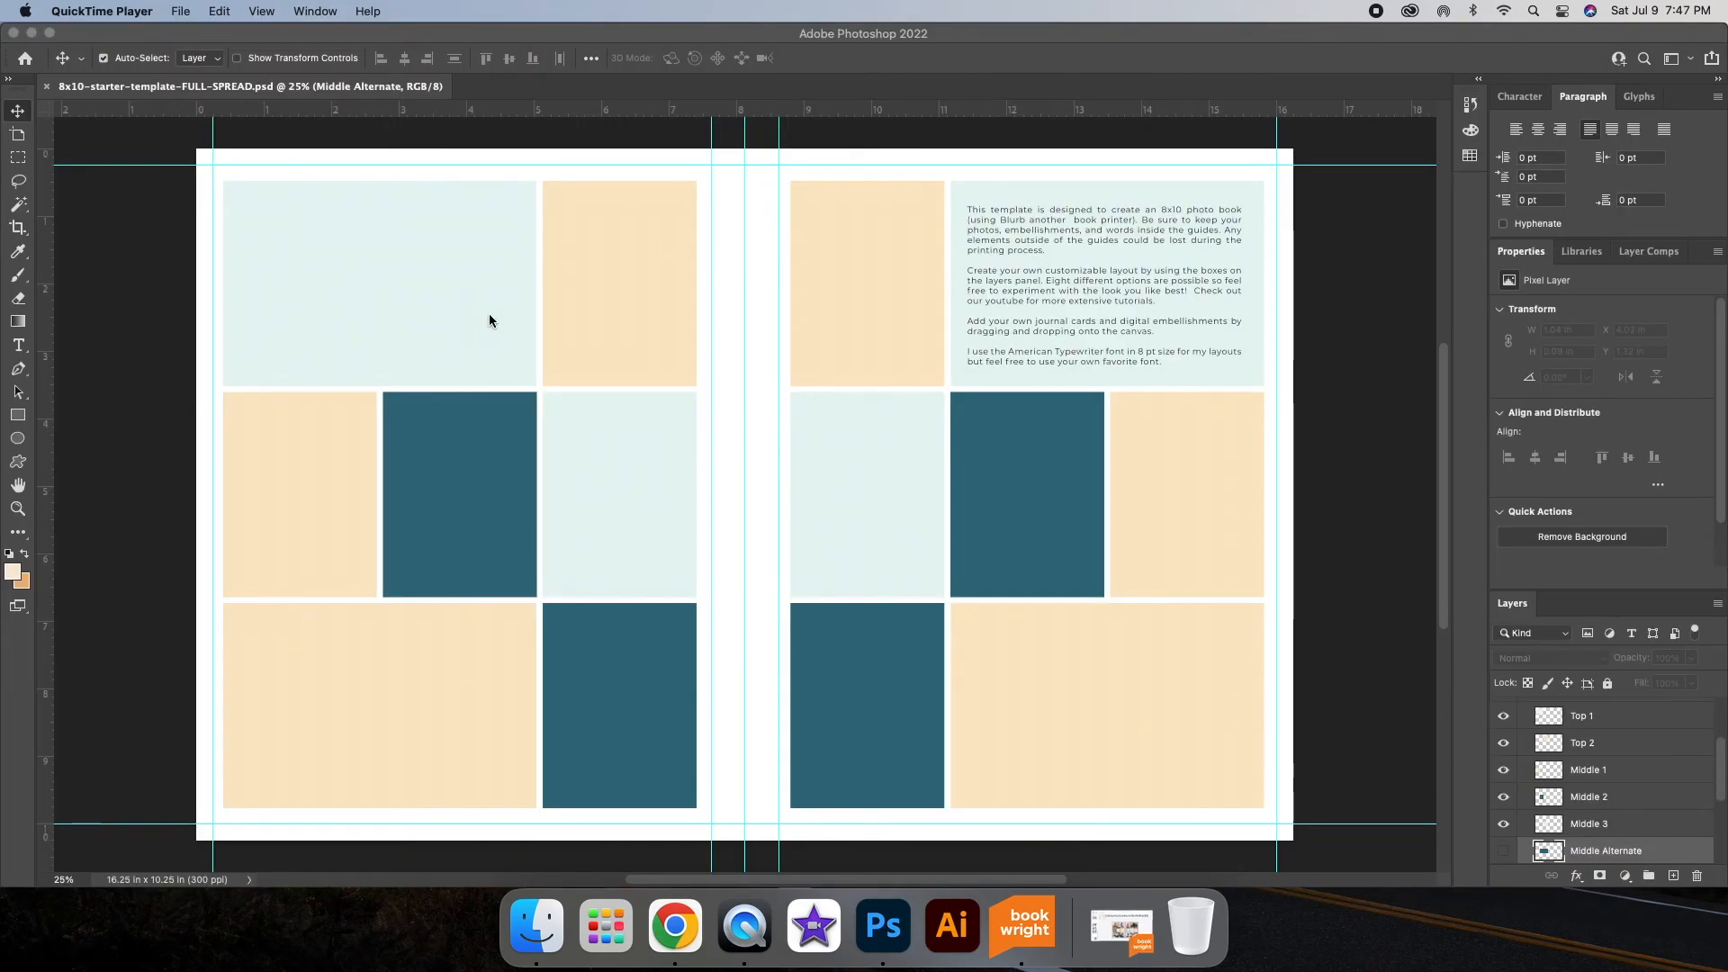
# Step: In the fresh Photoshop spread template, hide the Left Page Layout group and show the Bordered Page Left layer
pyautogui.scroll(2, 494, 269)
pyautogui.click(1534, 792)
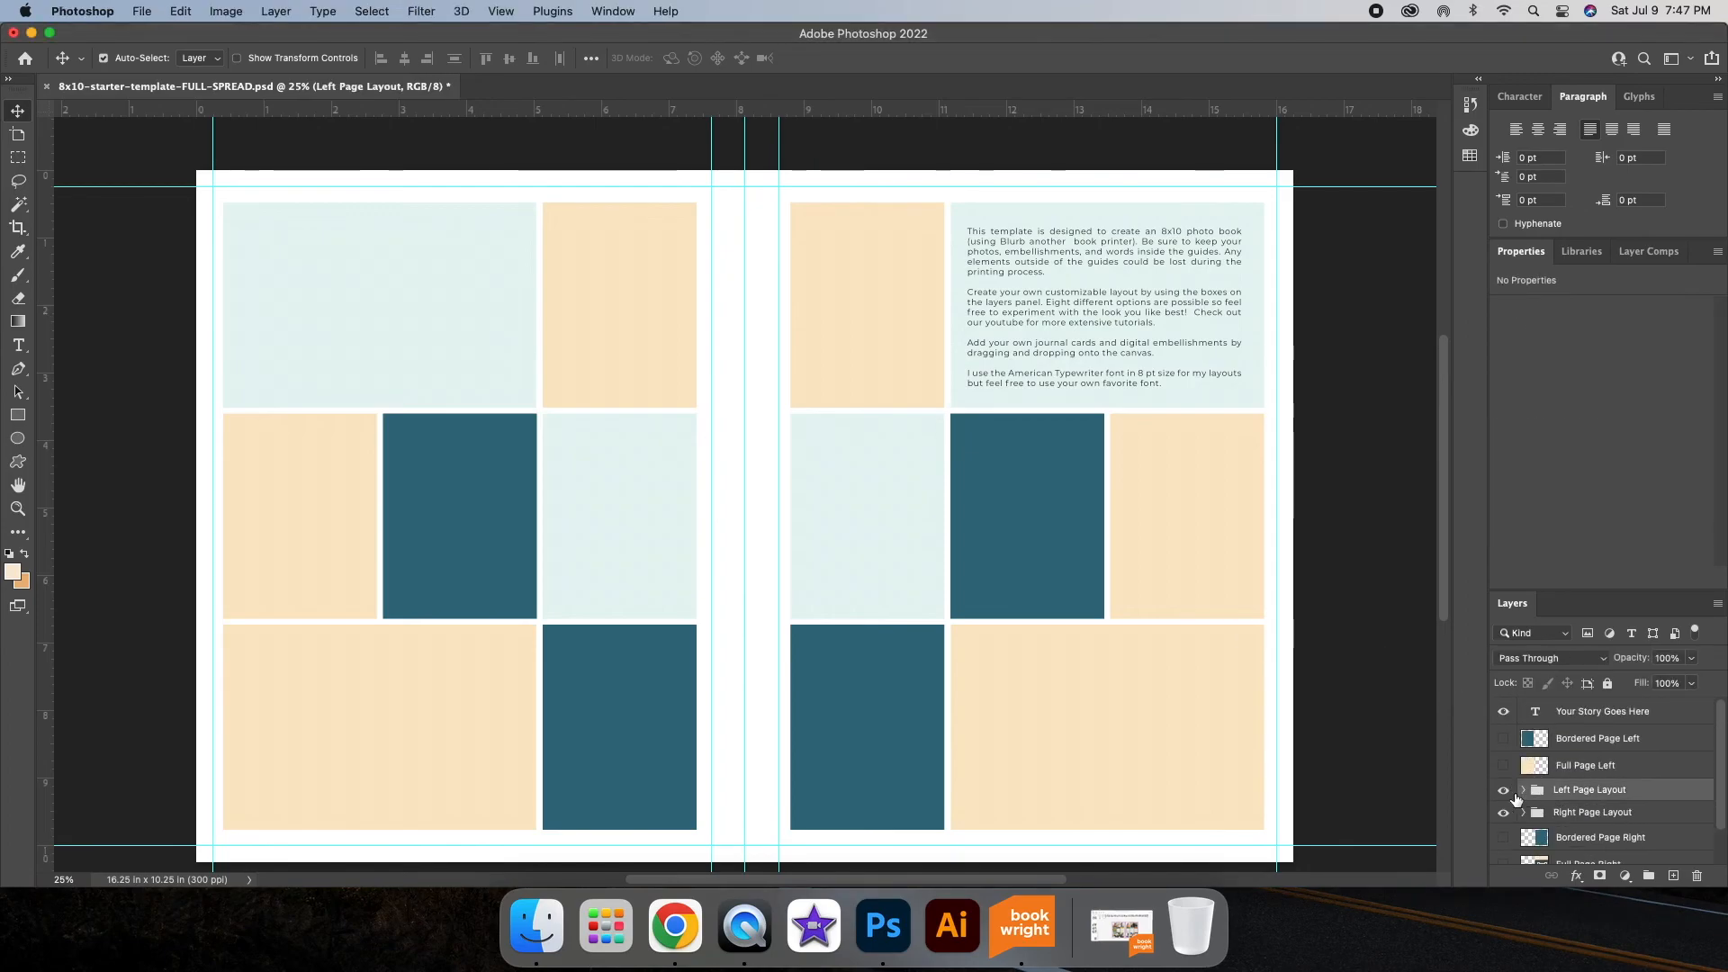
pyautogui.click(1503, 789)
pyautogui.click(1502, 739)
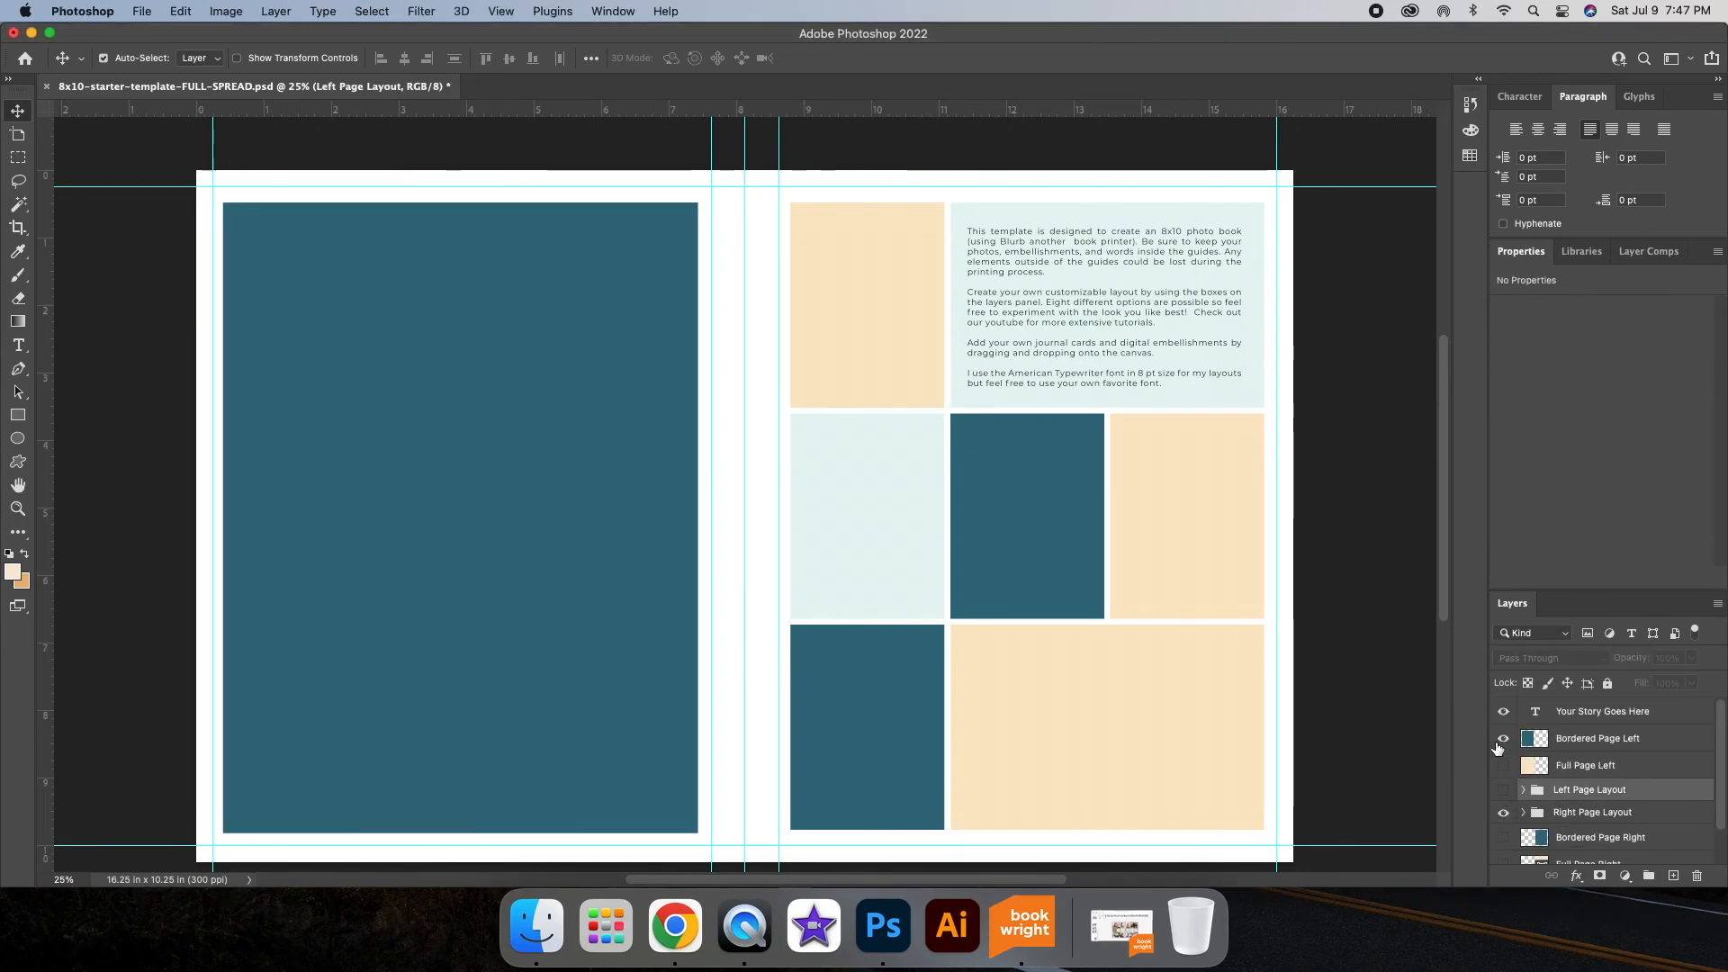
# Step: Place img20220709_13220105.jpg from the Week 24 folder over the left page at about 85% scale and clip it to Bordered Page Left
pyautogui.click(1652, 740)
pyautogui.click(551, 939)
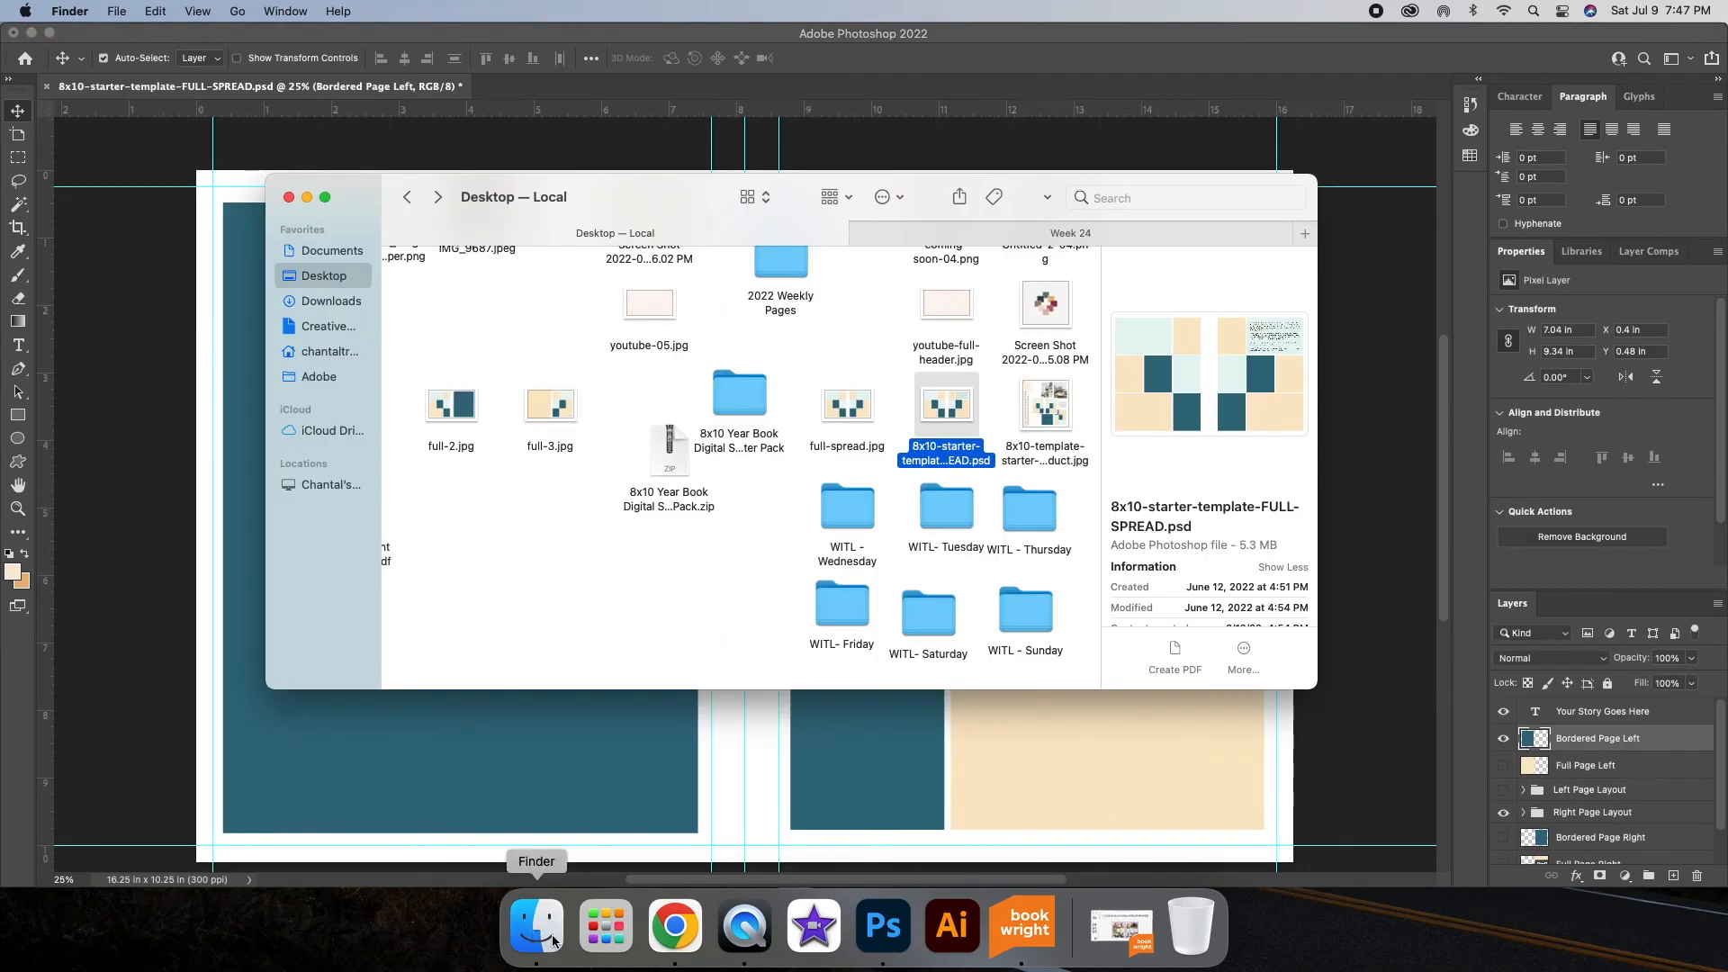
pyautogui.click(944, 239)
pyautogui.moveTo(635, 590); pyautogui.dragTo(564, 746)
pyautogui.moveTo(846, 370); pyautogui.dragTo(585, 401)
pyautogui.moveTo(756, 205); pyautogui.dragTo(695, 259)
pyautogui.moveTo(574, 405); pyautogui.dragTo(572, 342)
pyautogui.click(885, 58)
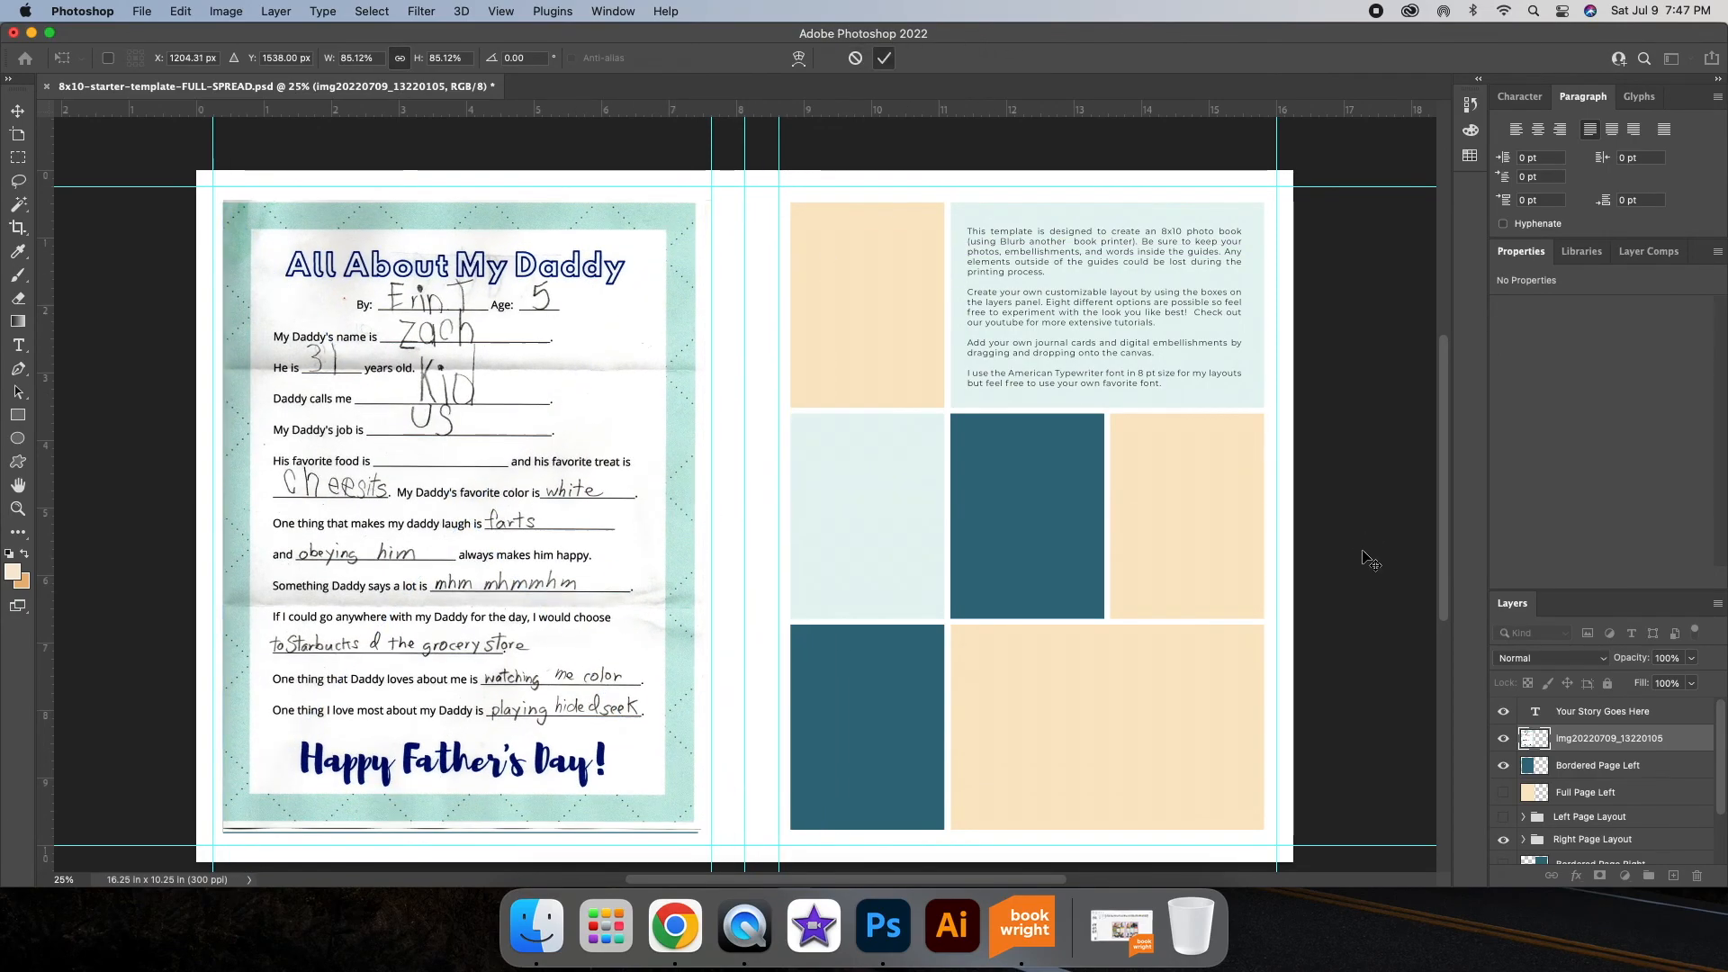
pyautogui.rightClick(1674, 737)
pyautogui.click(1593, 764)
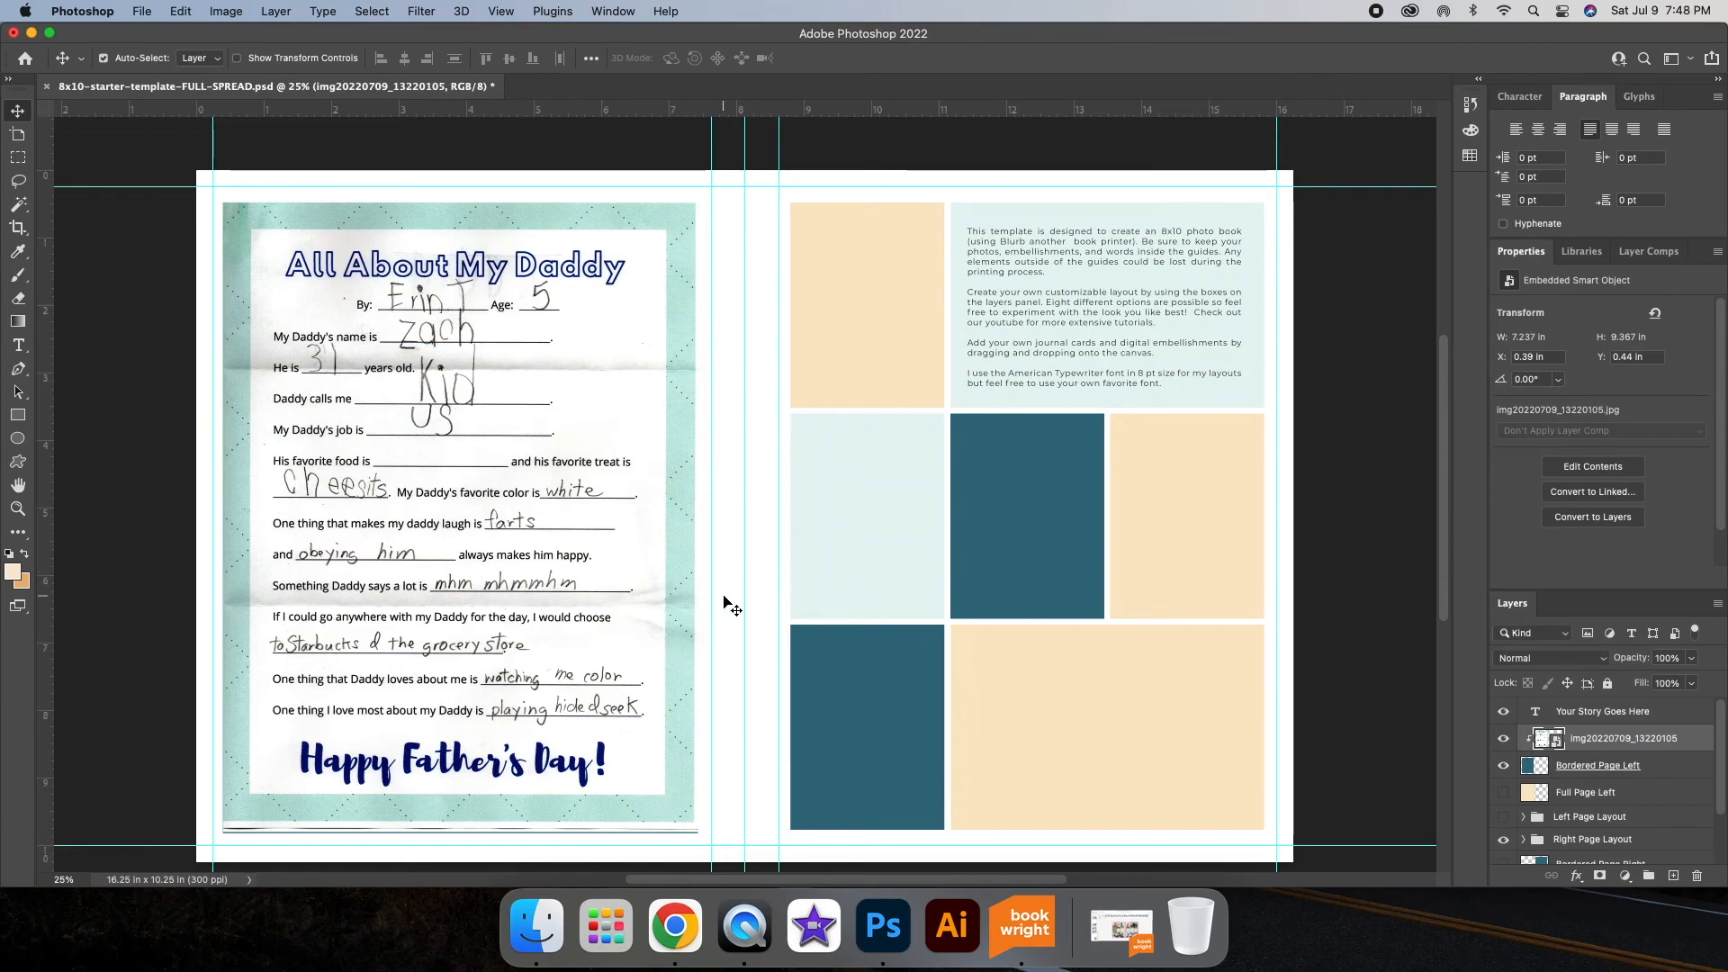
# Step: Hide the Your Story Goes Here text and place IMG_7063.JPG in the right page's Top 1 box, clipped to it
pyautogui.scroll(-3, 656, 615)
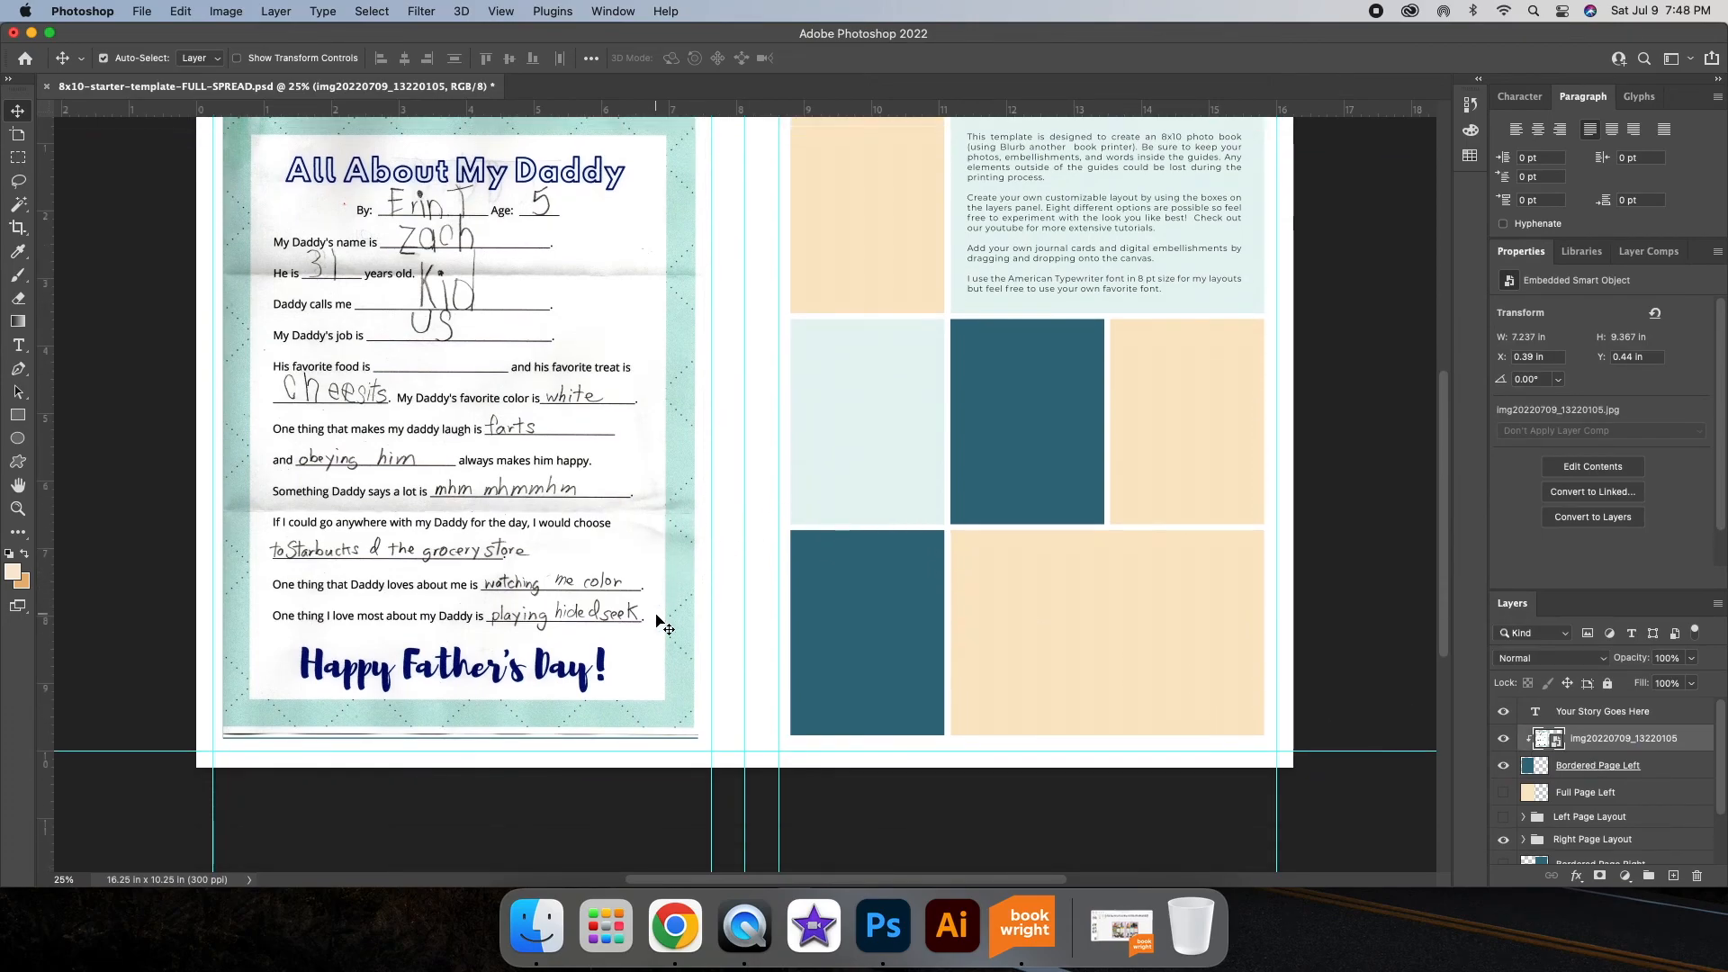
pyautogui.scroll(5, 664, 628)
pyautogui.hscroll(2, 664, 621)
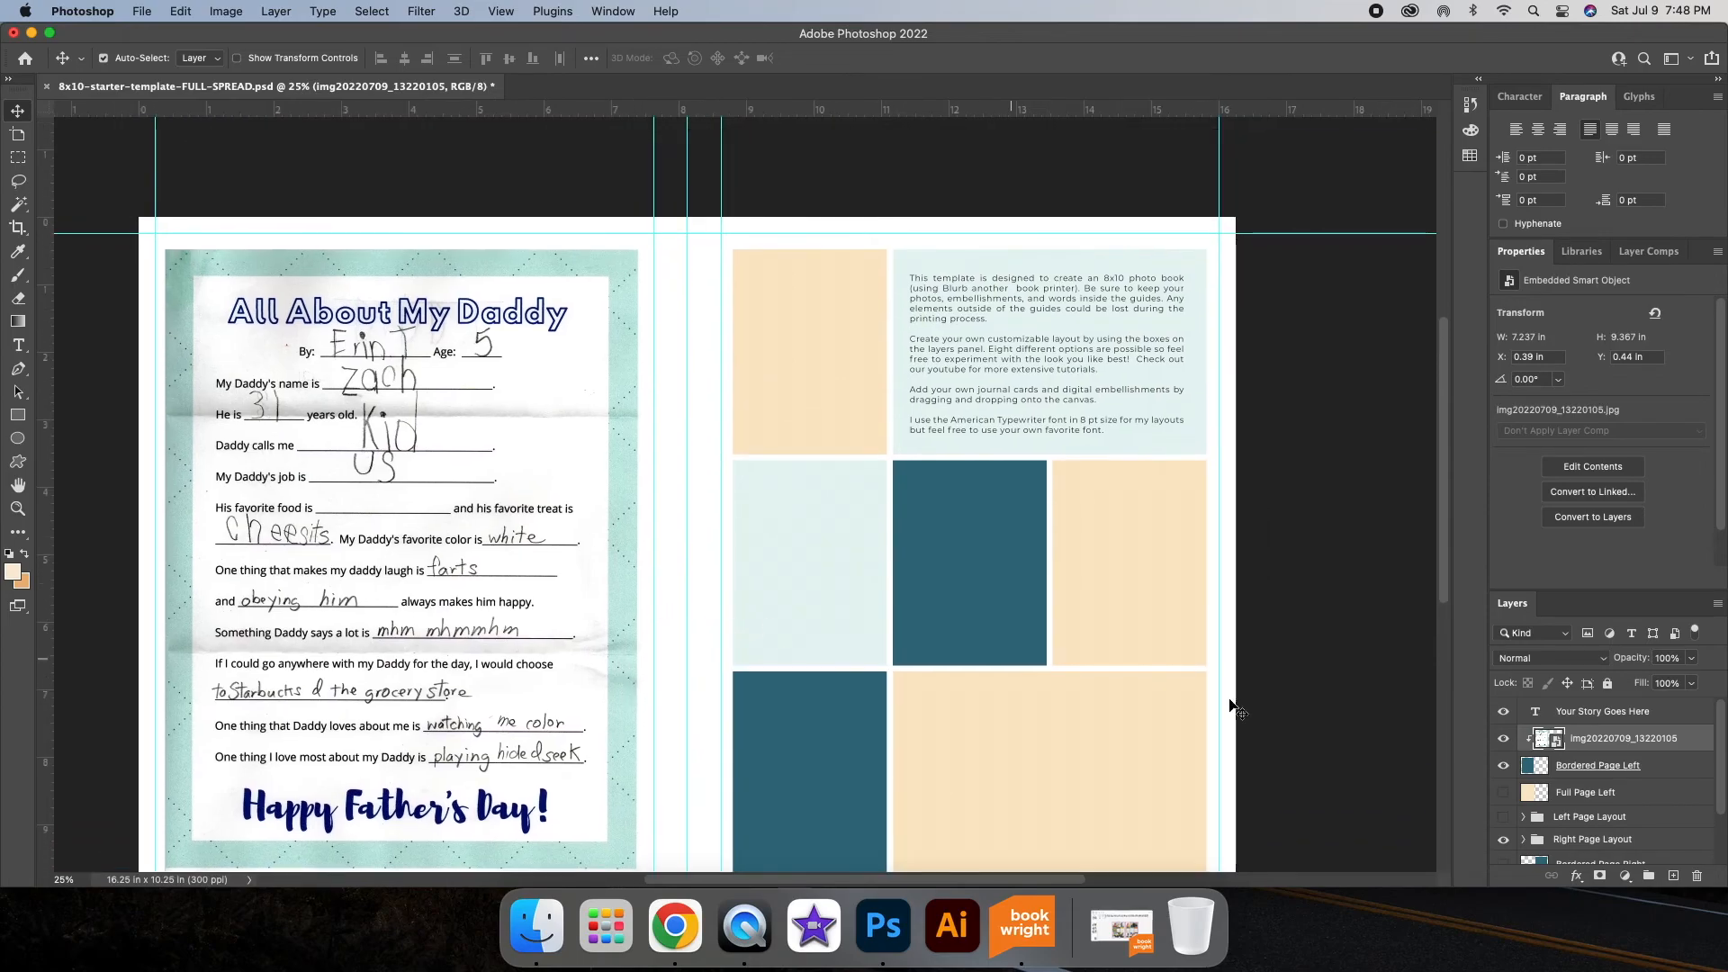
pyautogui.scroll(-4, 1076, 576)
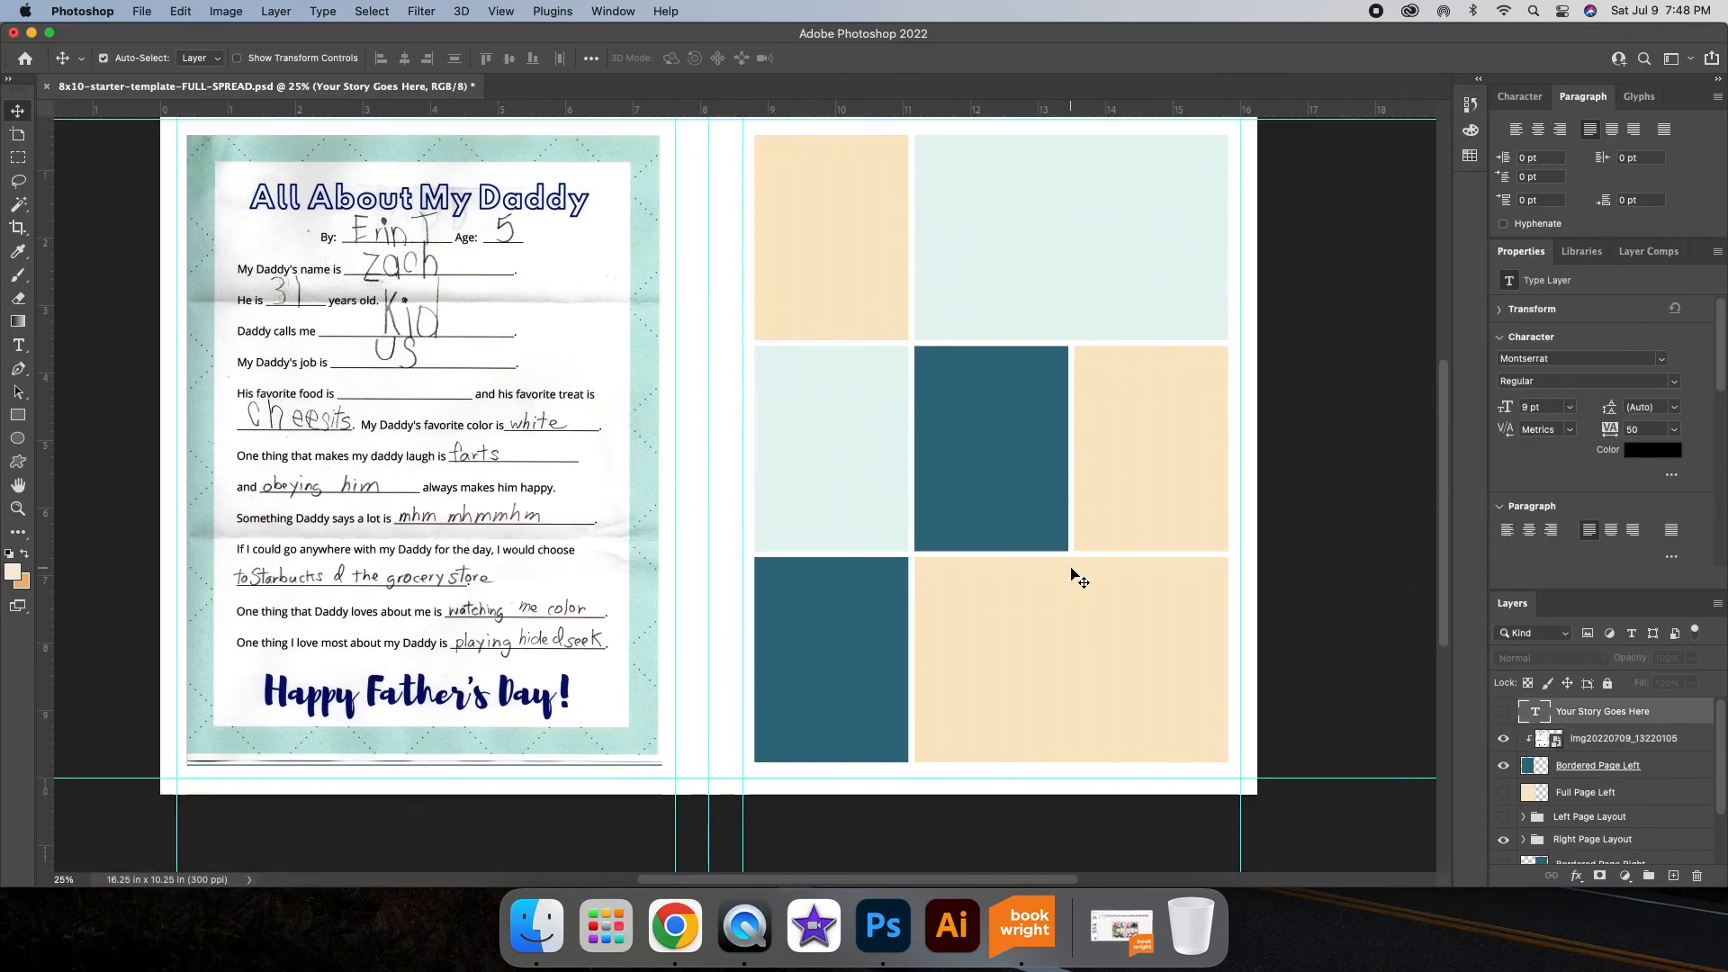
pyautogui.scroll(2, 1075, 576)
pyautogui.hscroll(-2, 1075, 576)
pyautogui.hscroll(2, 1073, 574)
pyautogui.click(536, 925)
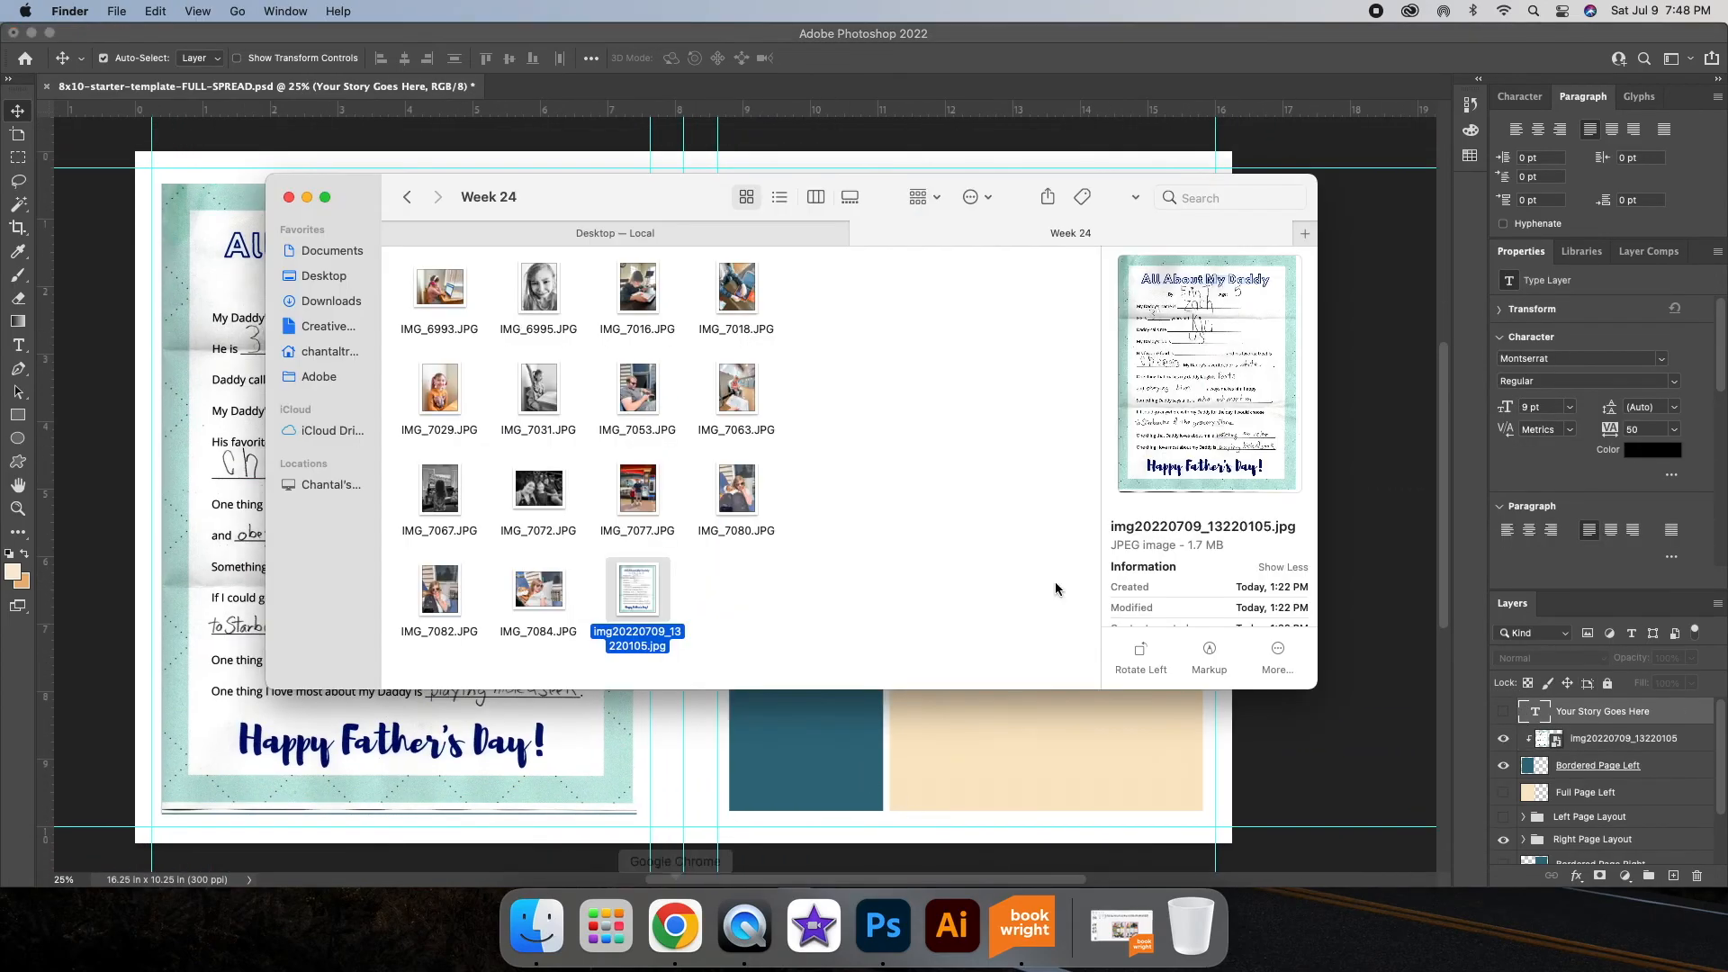
pyautogui.press('Up')
pyautogui.press('Left')
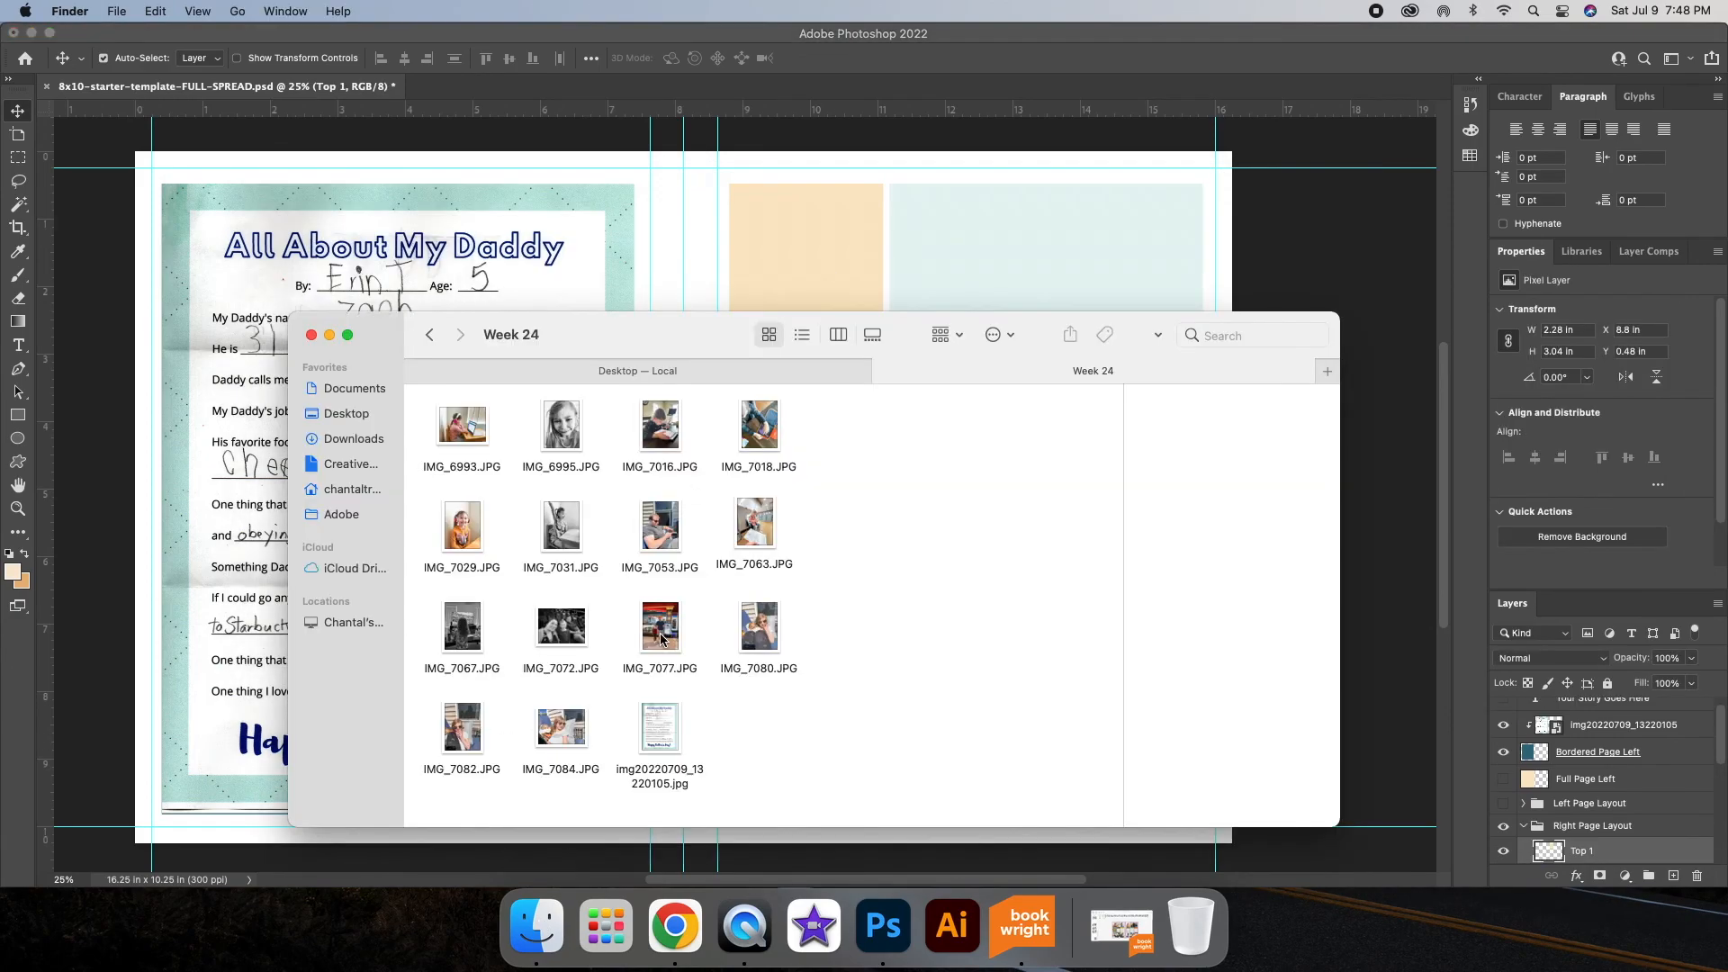
pyautogui.moveTo(755, 522); pyautogui.dragTo(808, 372)
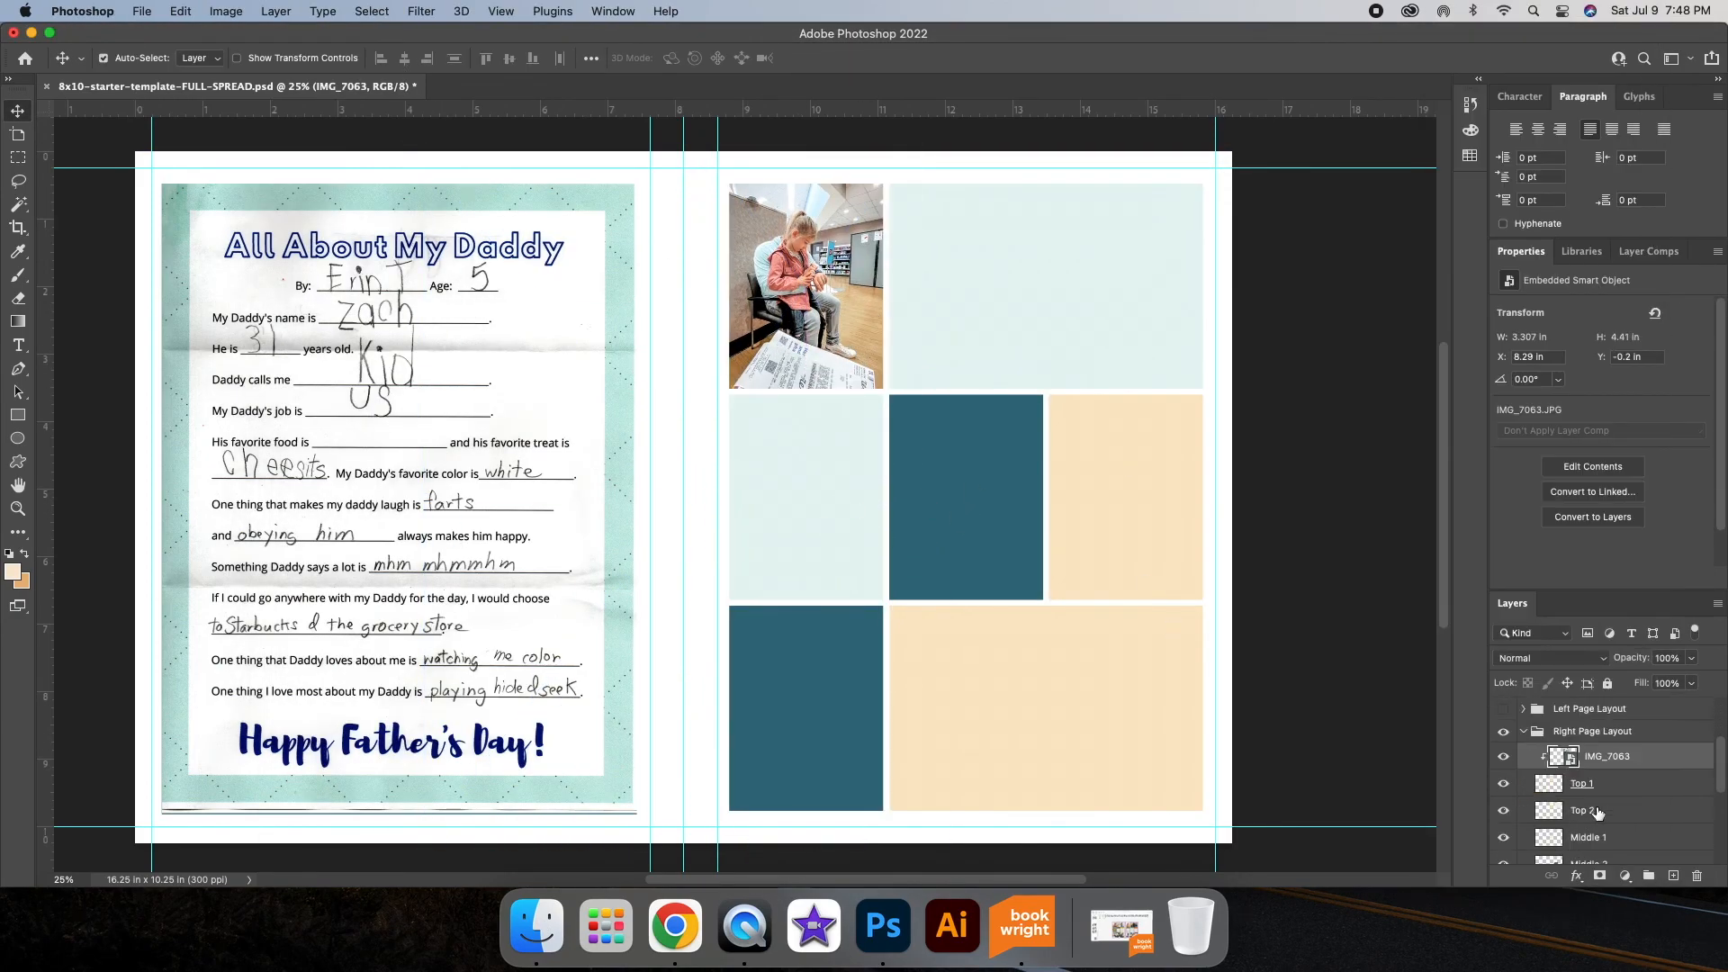
# Step: Show Middle Alternate instead of Middle 1 and Middle 2, and place IMG_7072.JPG over the Bottom 2 box at about 44% scale
pyautogui.click(1503, 783)
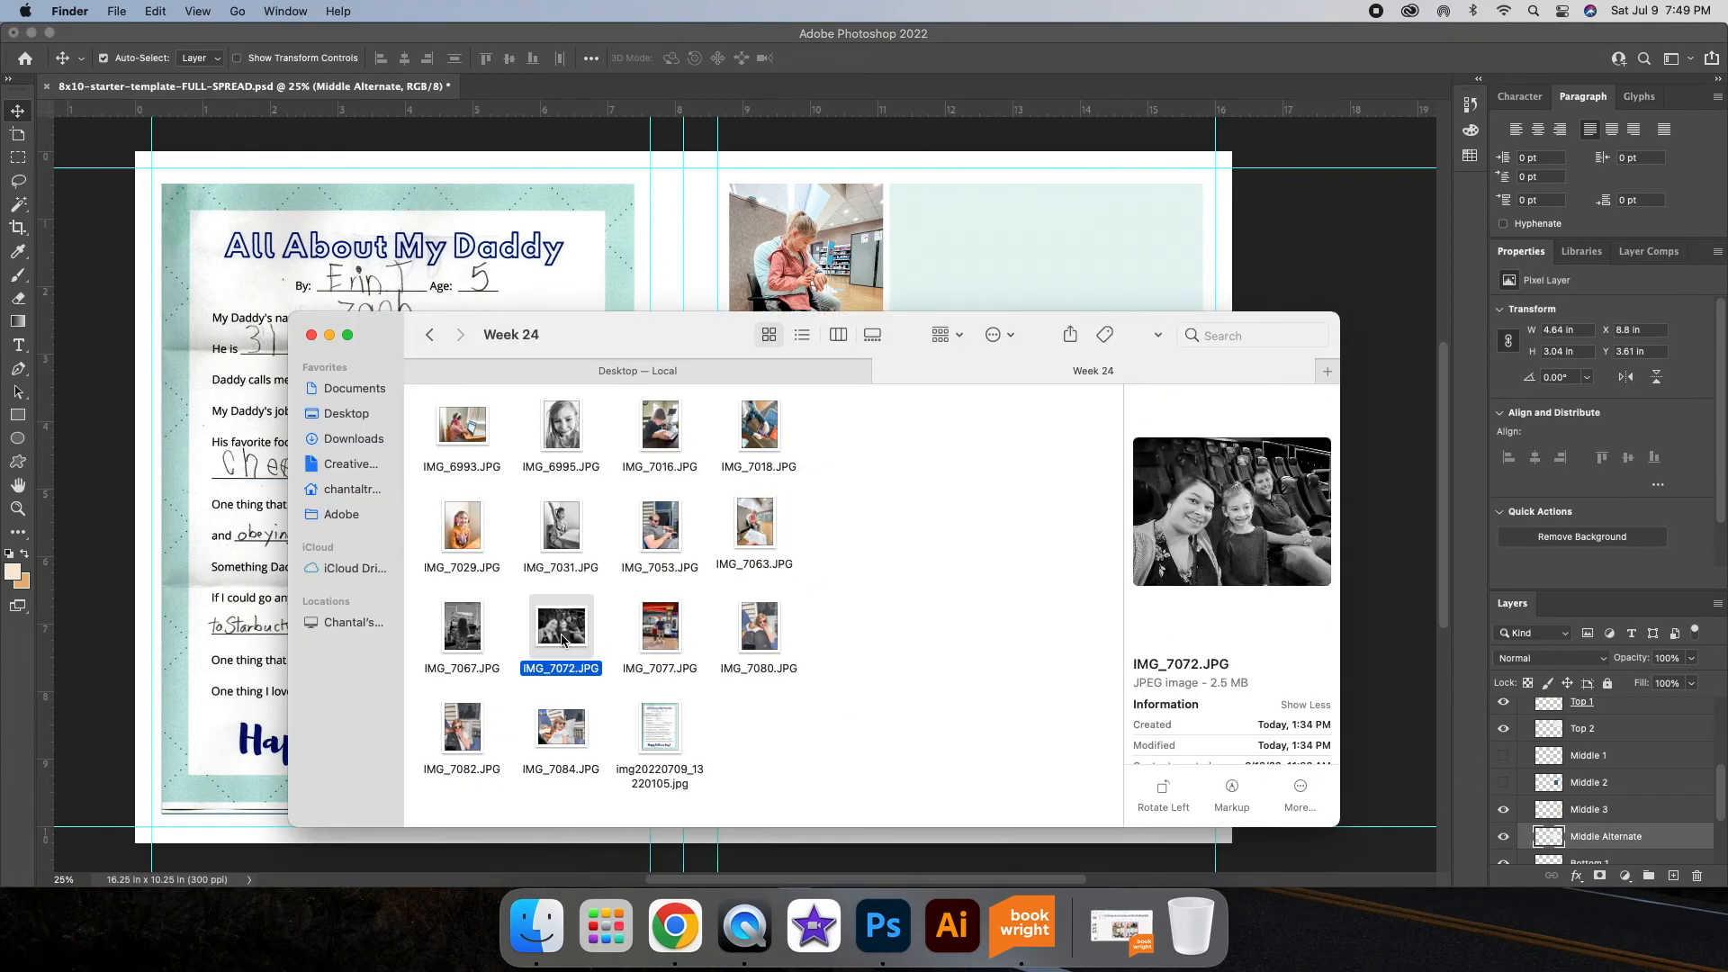
pyautogui.click(659, 634)
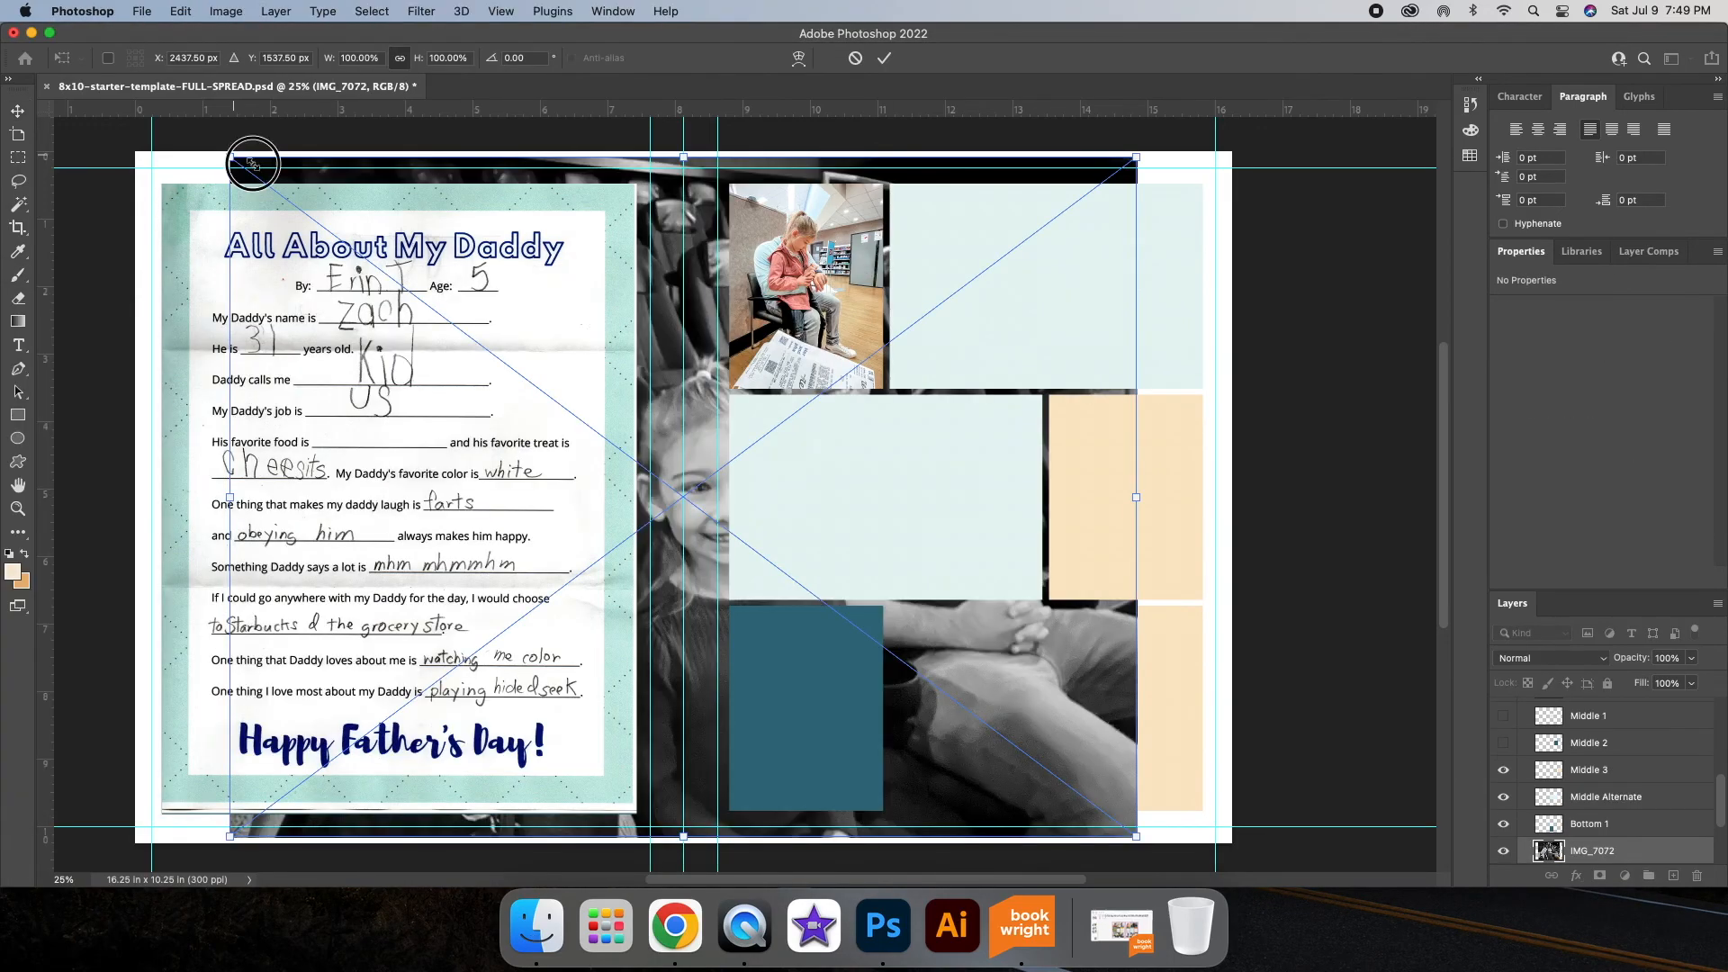
pyautogui.moveTo(675, 501); pyautogui.dragTo(1044, 720)
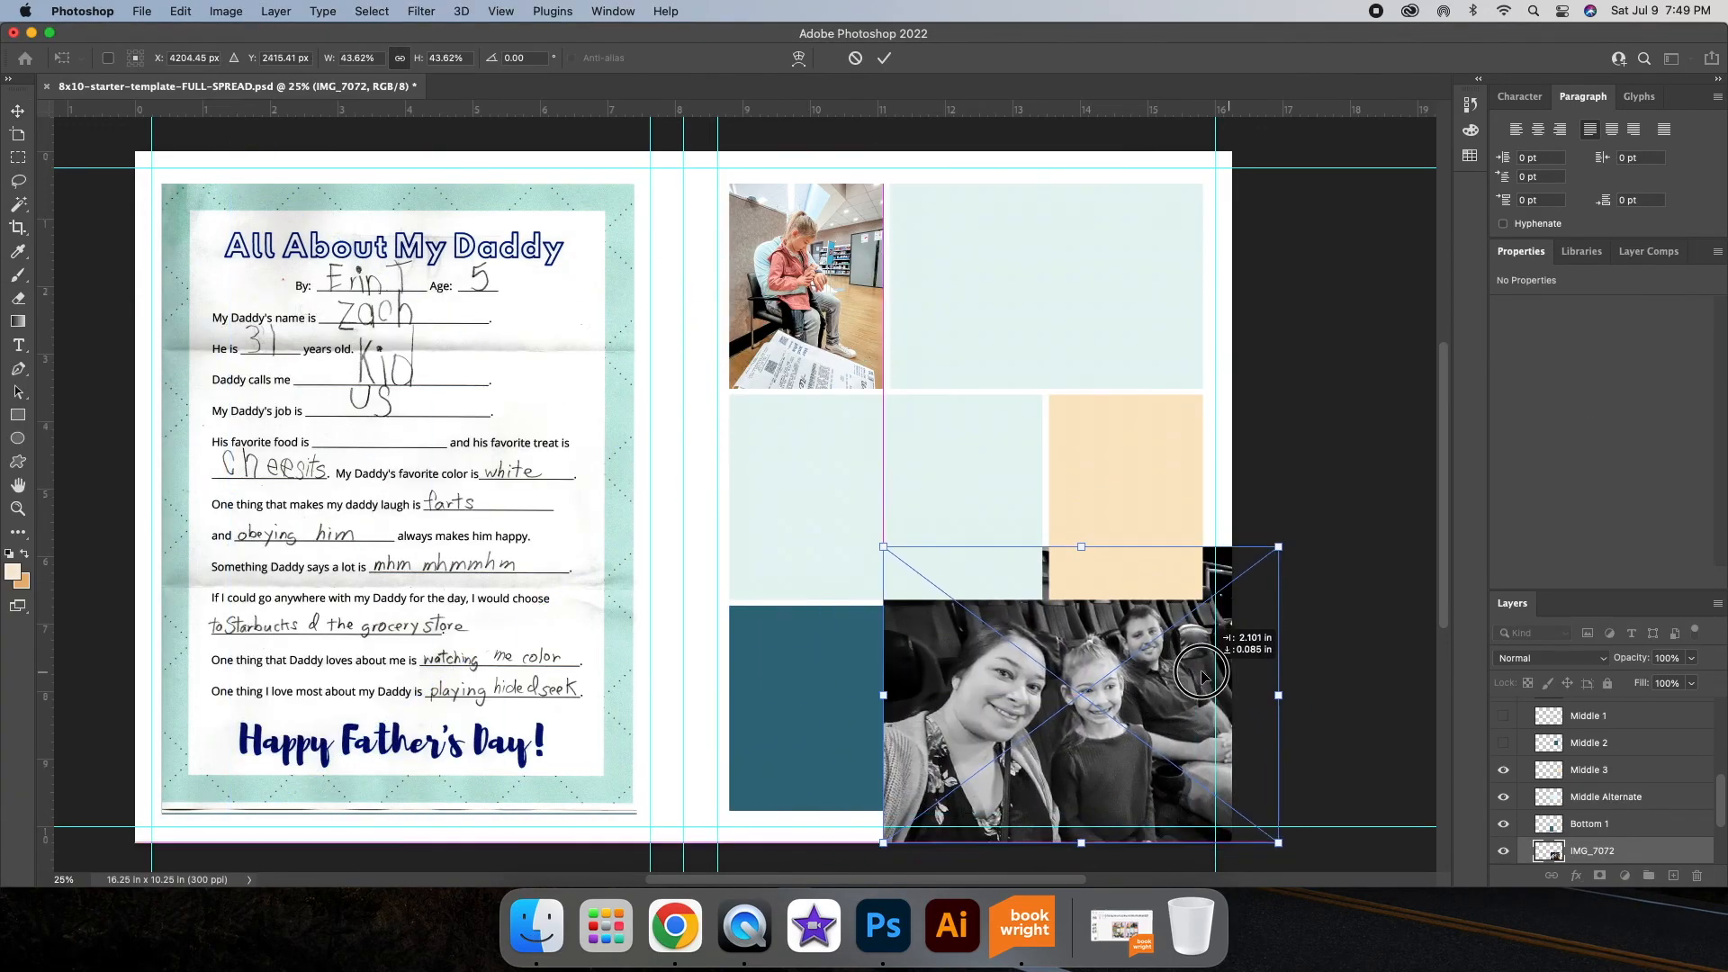
pyautogui.press('Return')
# Step: Place IMG_7077.JPG over the Middle 3 box at about 44% scale and clip it to that box
pyautogui.click(1141, 513)
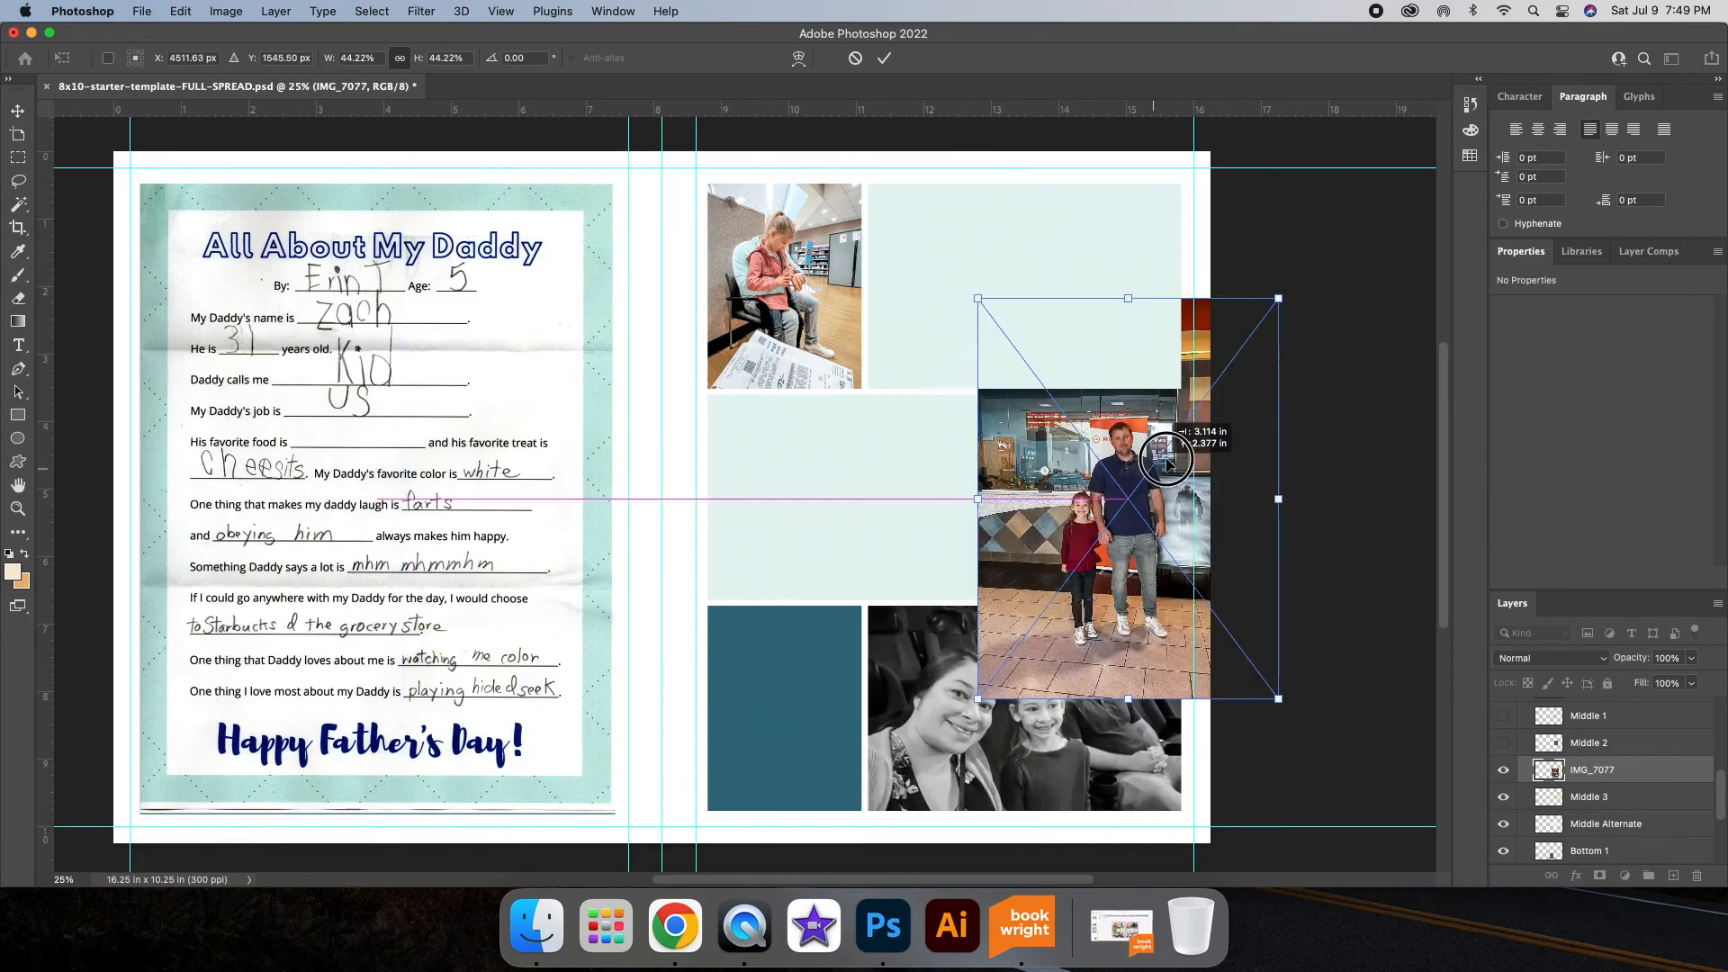
pyautogui.press('Return')
pyautogui.rightClick(1630, 770)
pyautogui.moveTo(1166, 463); pyautogui.dragTo(1114, 509)
pyautogui.click(1551, 803)
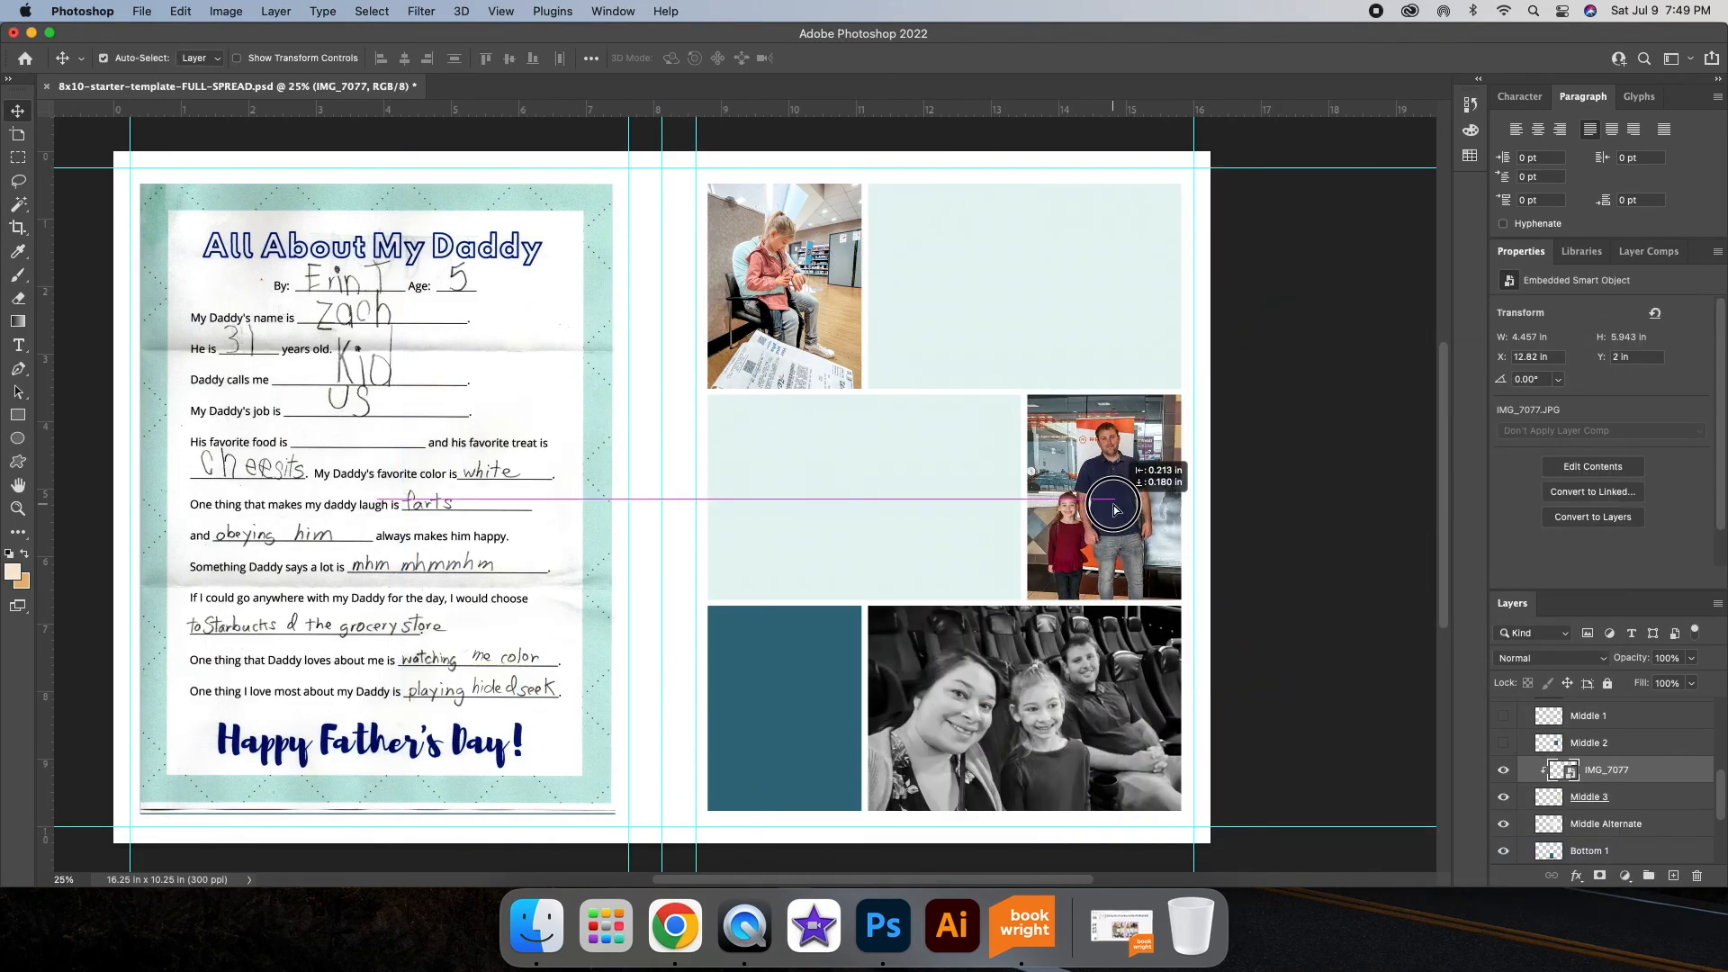
# Step: Move the IMG_7077 photo into the Middle Alternate box, enlarge it to about 4.74 in wide and clip it there
pyautogui.moveTo(1639, 767); pyautogui.dragTo(1639, 808)
pyautogui.moveTo(999, 504); pyautogui.dragTo(738, 513)
pyautogui.click(180, 12)
pyautogui.click(261, 390)
pyautogui.moveTo(1004, 708); pyautogui.dragTo(1022, 733)
pyautogui.click(1187, 59)
pyautogui.rightClick(1667, 795)
pyautogui.click(1620, 784)
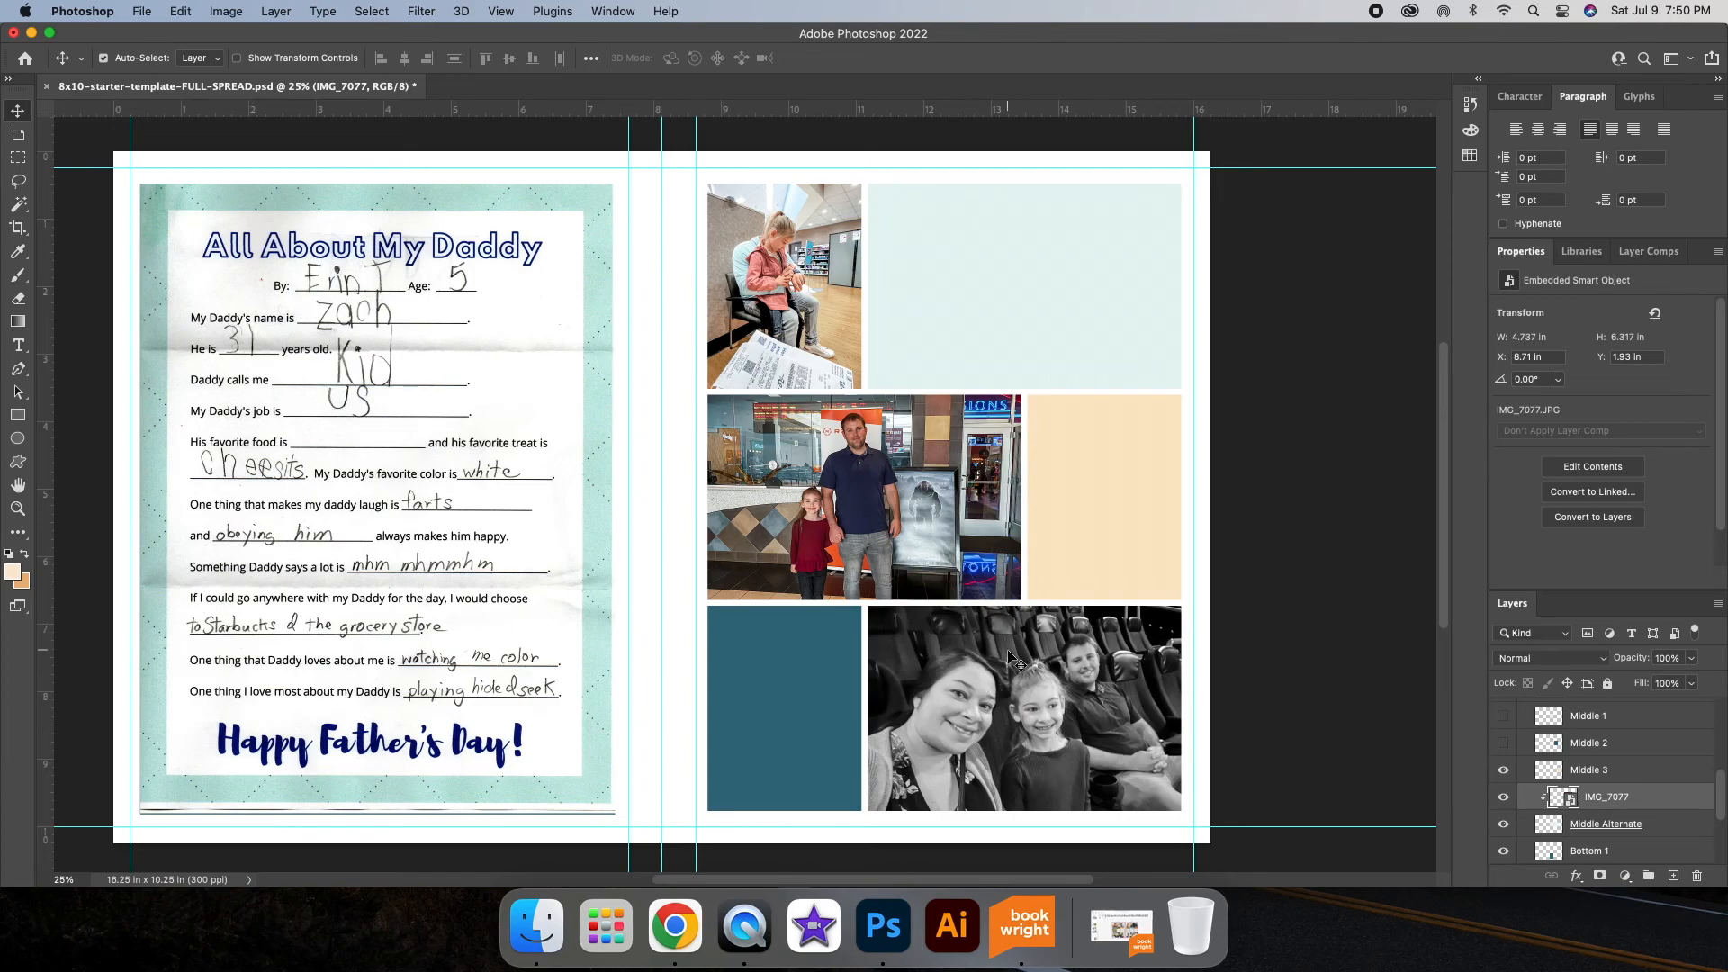
# Step: Place the AEdwards_DotPattern journal card on the spread, rotate it to landscape and fit it over the Top 2 box
pyautogui.click(1103, 486)
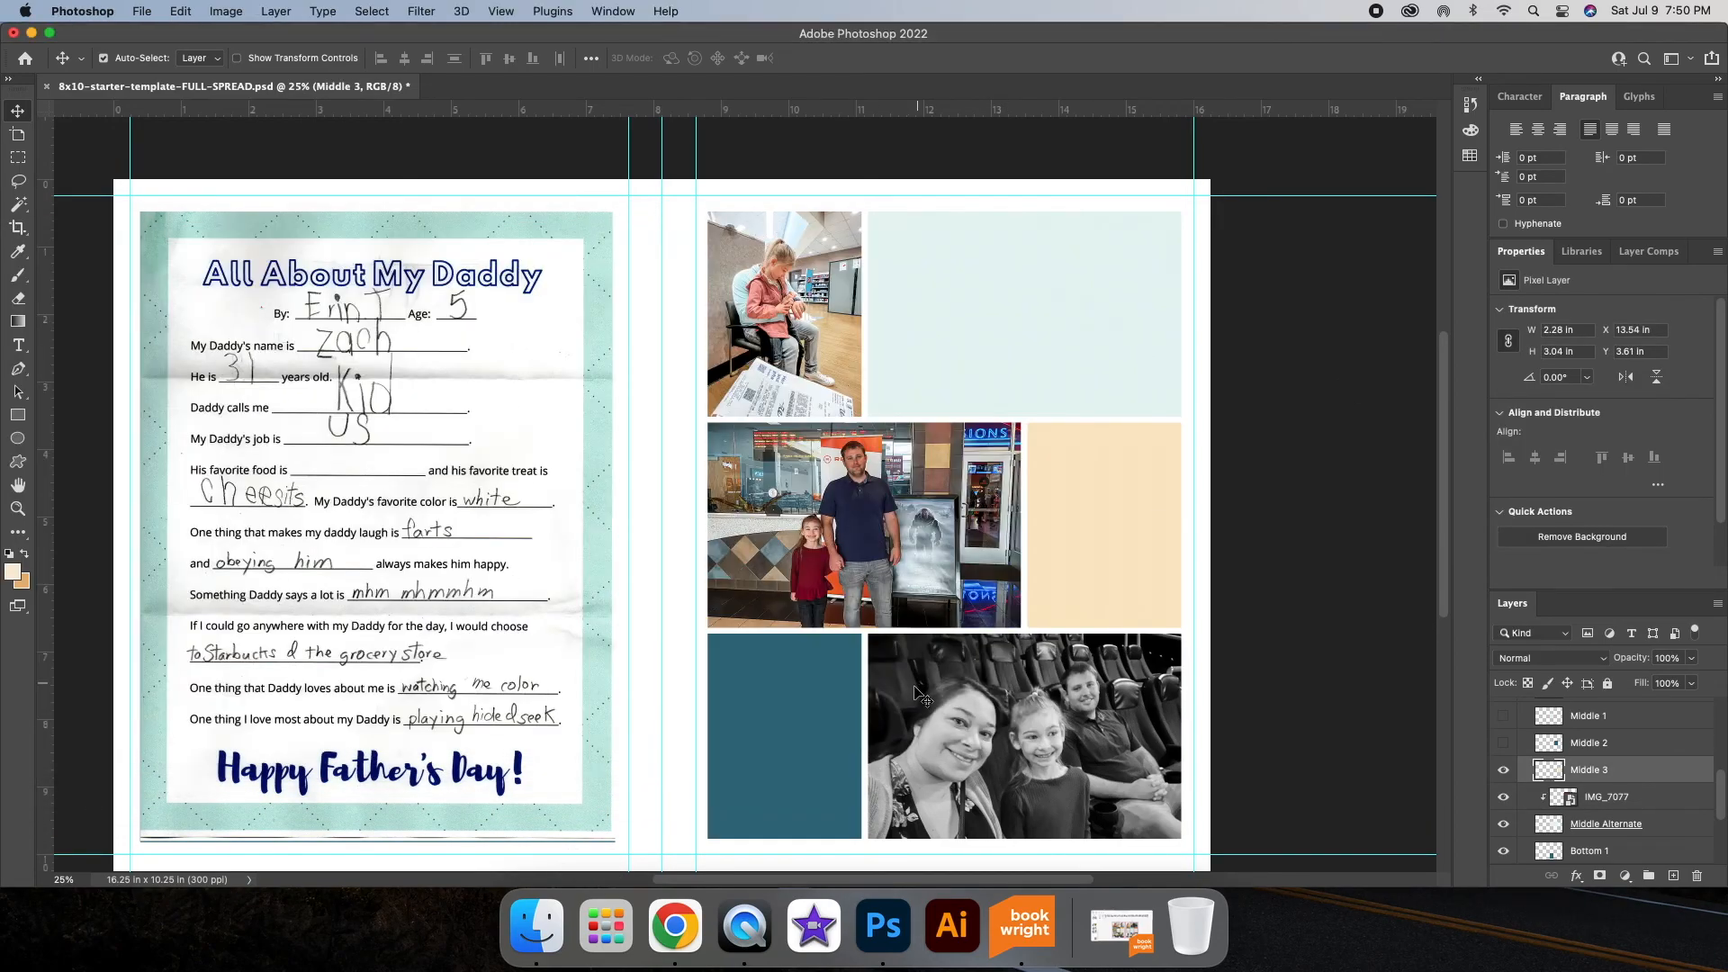
pyautogui.rightClick(537, 927)
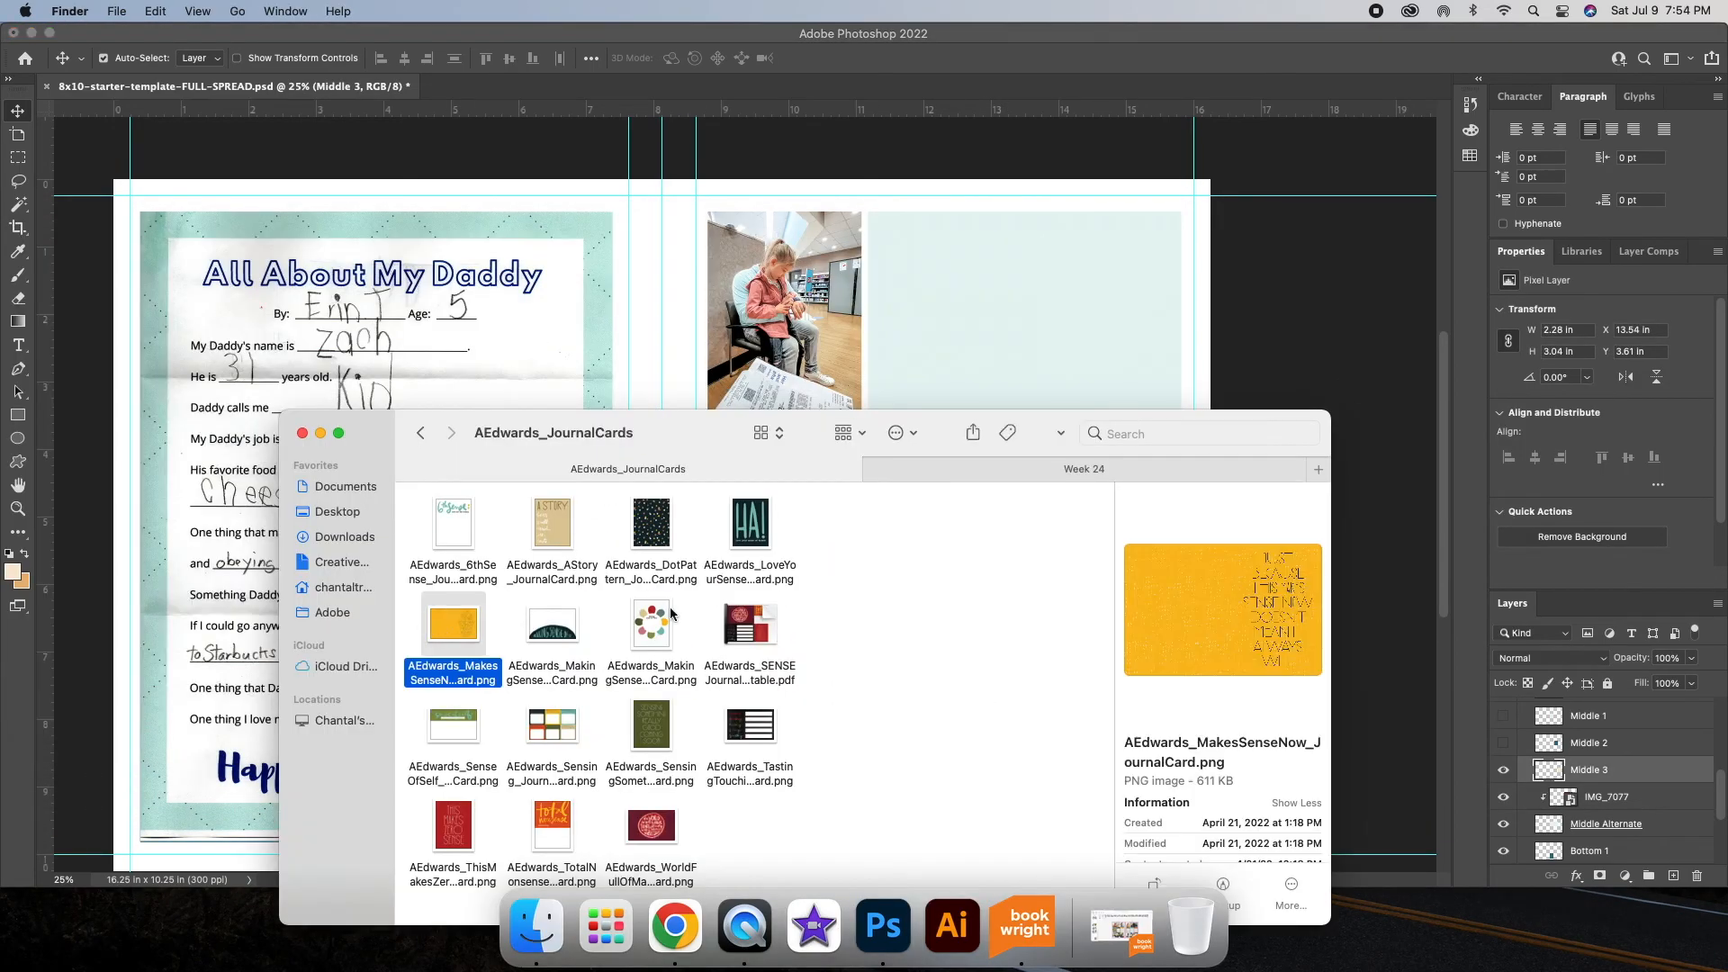
pyautogui.click(656, 558)
pyautogui.moveTo(656, 558); pyautogui.dragTo(973, 283)
pyautogui.rightClick(1006, 497)
pyautogui.click(1069, 680)
pyautogui.moveTo(1131, 415); pyautogui.dragTo(1199, 441)
pyautogui.press('Return')
# Step: Clip the dot-pattern card to the Top 2 box and add an empty layer at the top of the layer stack
pyautogui.scroll(3, 1686, 775)
pyautogui.moveTo(1665, 844); pyautogui.dragTo(1664, 761)
pyautogui.press('super+alt+g')
pyautogui.moveTo(1076, 307); pyautogui.dragTo(1077, 311)
pyautogui.scroll(10, 1671, 779)
pyautogui.click(1638, 712)
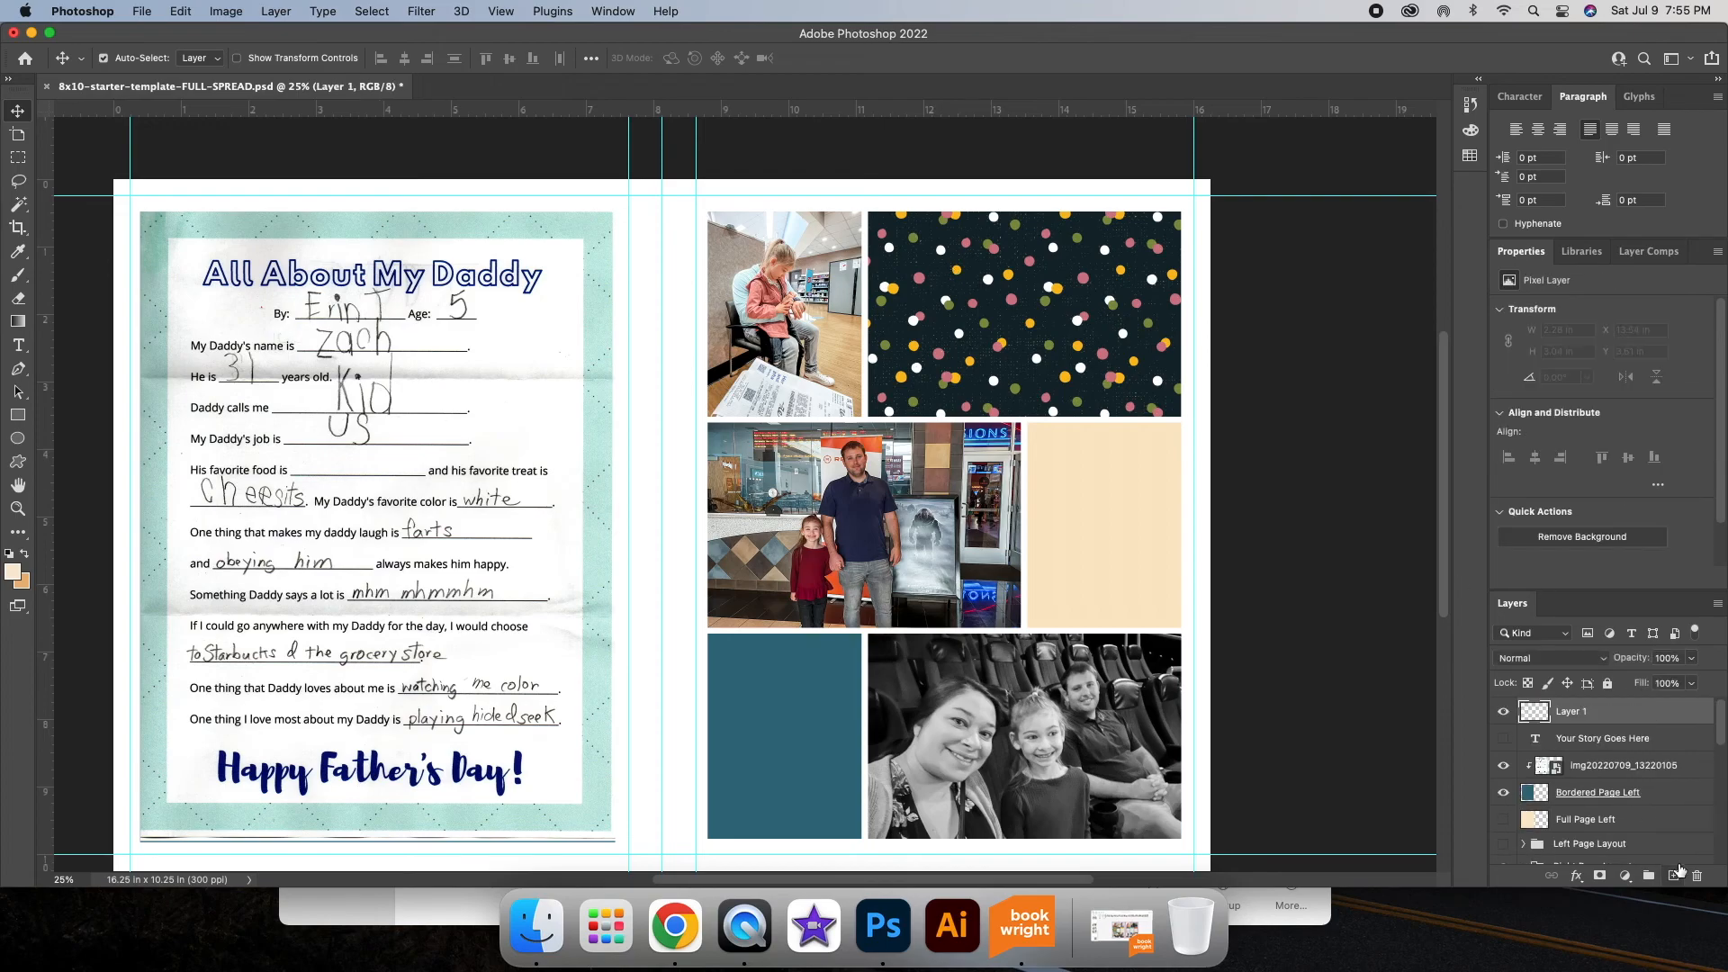
# Step: Look through the design folders in Finder for digital stamps to use on the journal card
pyautogui.click(536, 926)
pyautogui.click(419, 433)
pyautogui.click(420, 433)
pyautogui.scroll(-10, 573, 742)
pyautogui.hscroll(5, 706, 727)
pyautogui.doubleClick(952, 646)
pyautogui.doubleClick(753, 524)
pyautogui.doubleClick(545, 524)
pyautogui.click(419, 433)
pyautogui.doubleClick(457, 535)
pyautogui.click(538, 527)
pyautogui.click(419, 433)
pyautogui.click(420, 433)
pyautogui.click(419, 433)
pyautogui.hscroll(-3, 554, 608)
pyautogui.hscroll(-4, 555, 607)
pyautogui.scroll(-2, 666, 644)
pyautogui.doubleClick(598, 683)
pyautogui.doubleClick(455, 531)
# Step: Place AEdwards_STORY_DigitalStamp.png, rotate it -90°, and size it to about 2.9 in tall along the dotted card's left edge
pyautogui.click(749, 621)
pyautogui.moveTo(748, 622); pyautogui.dragTo(666, 360)
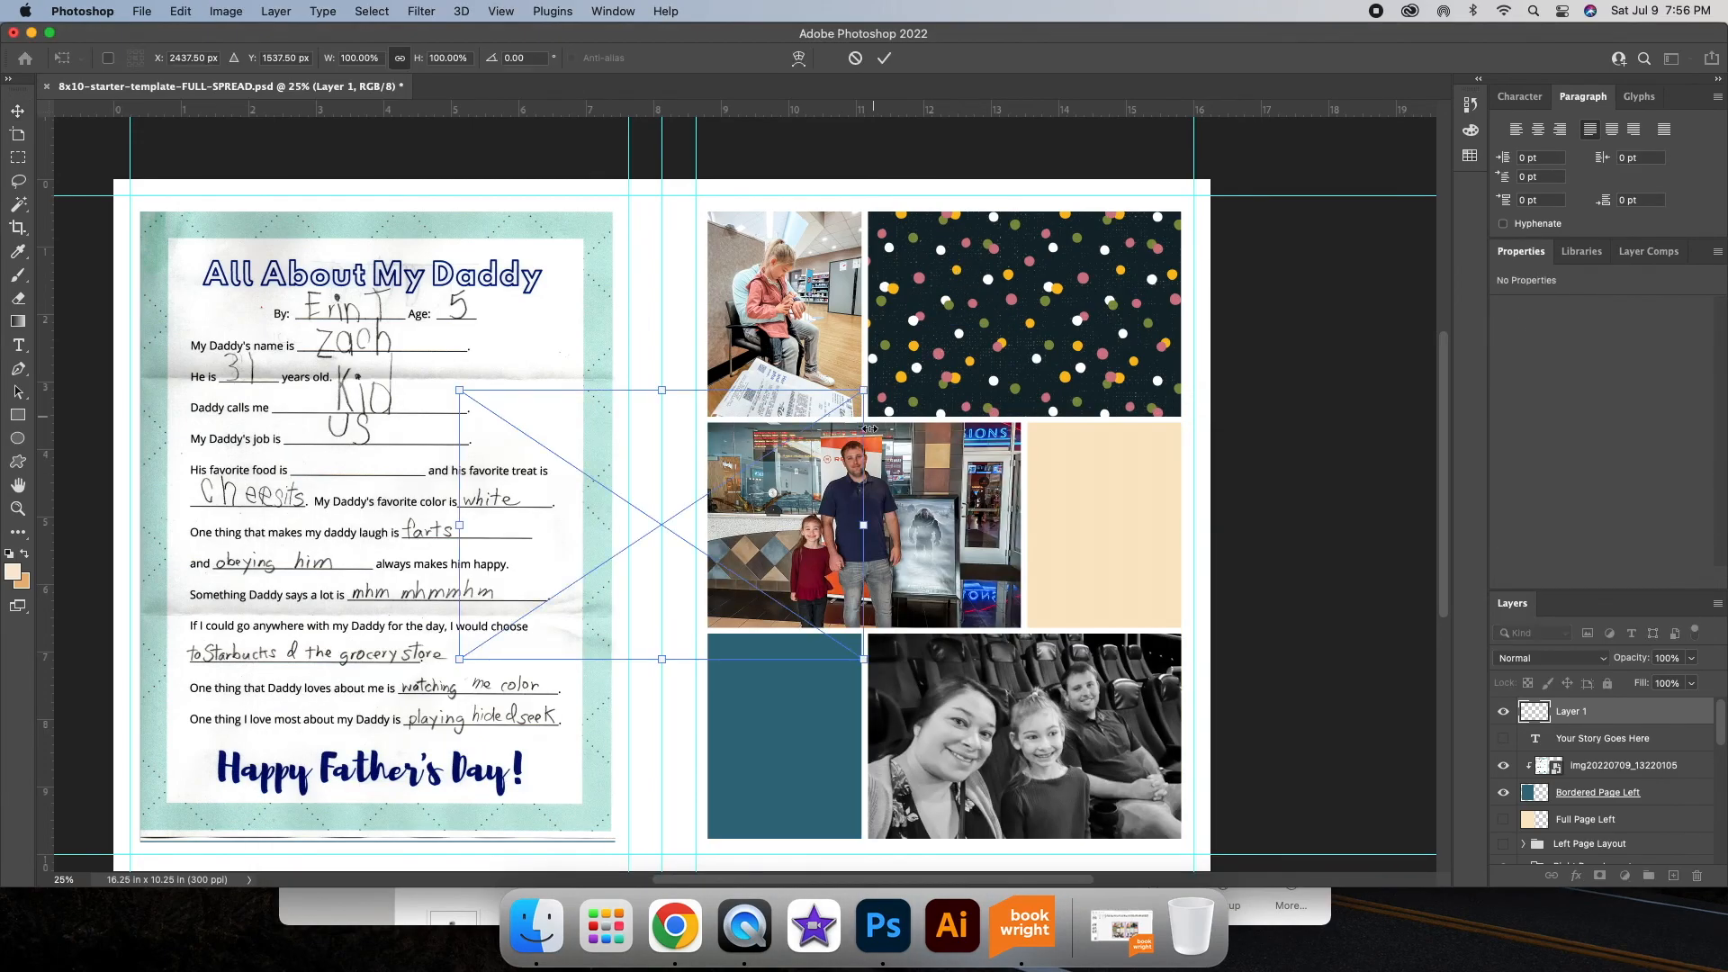
pyautogui.rightClick(677, 479)
pyautogui.click(727, 722)
pyautogui.moveTo(796, 322); pyautogui.dragTo(669, 513)
pyautogui.moveTo(592, 636); pyautogui.dragTo(914, 243)
pyautogui.press('Return')
# Step: Apply a white Color Overlay to the STORY stamp
pyautogui.doubleClick(1707, 711)
pyautogui.click(1060, 610)
pyautogui.click(1419, 435)
pyautogui.hscroll(-1, 1332, 504)
pyautogui.click(1233, 590)
pyautogui.hscroll(-2, 1204, 515)
pyautogui.click(1626, 579)
pyautogui.click(1629, 399)
# Step: Scale the STORY stamp to about 2.81 in tall so it fits within the dotted card
pyautogui.click(181, 11)
pyautogui.click(207, 390)
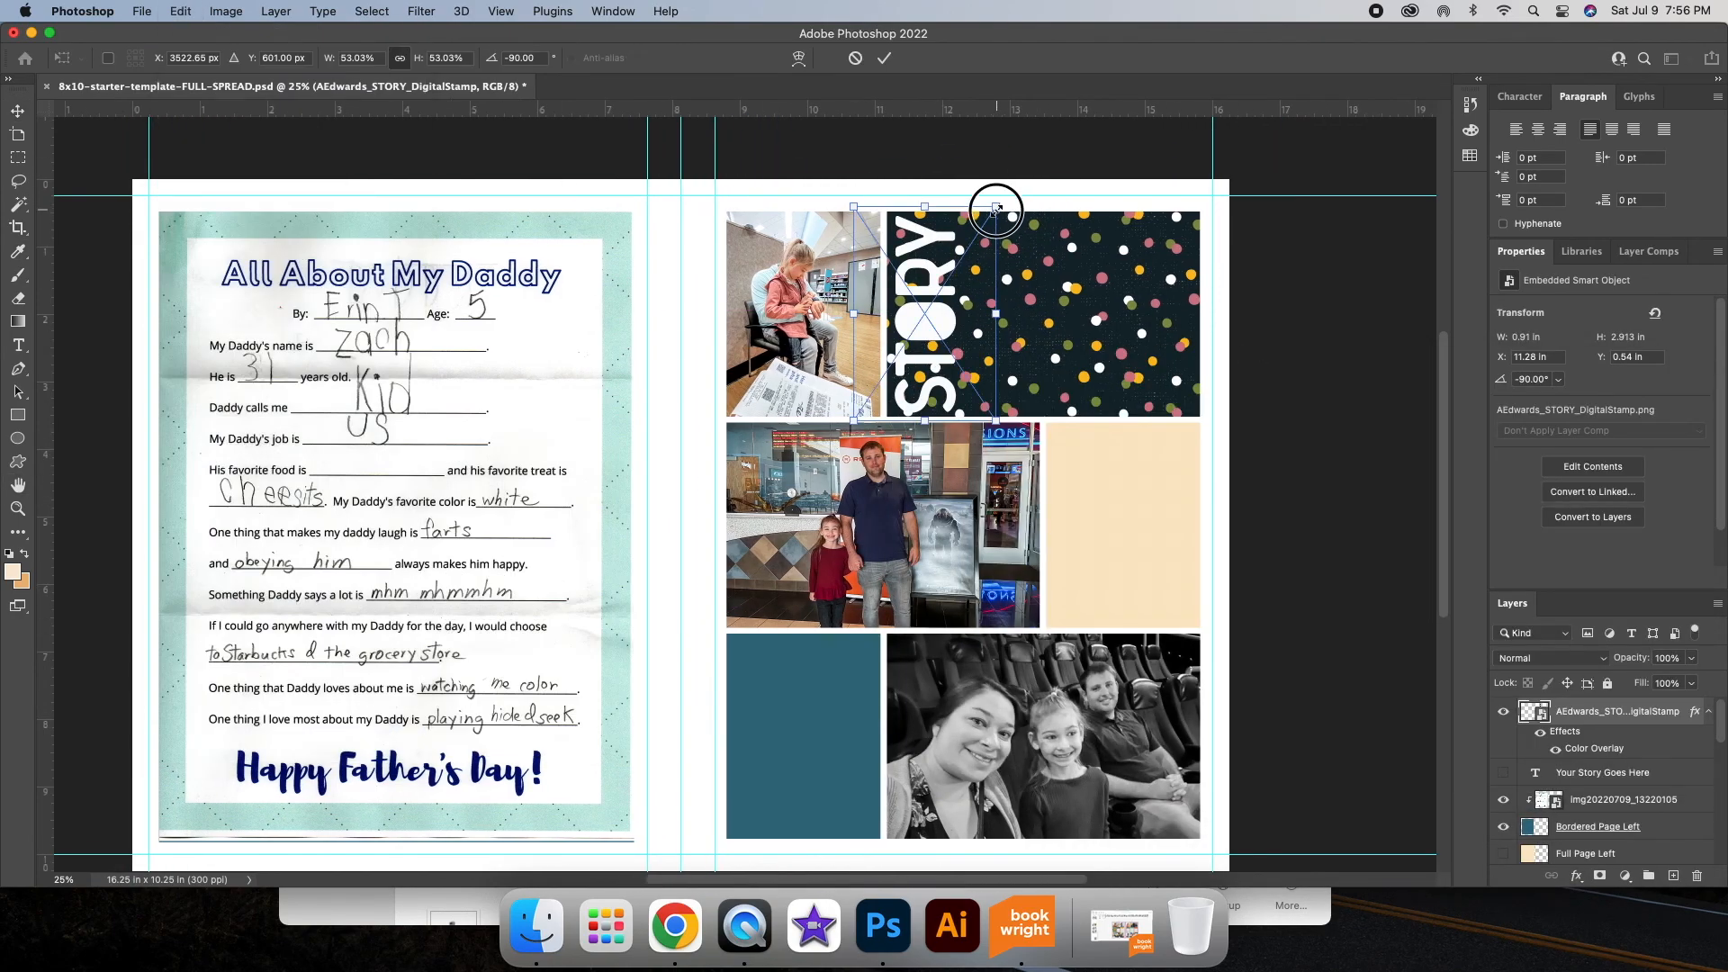
pyautogui.click(883, 58)
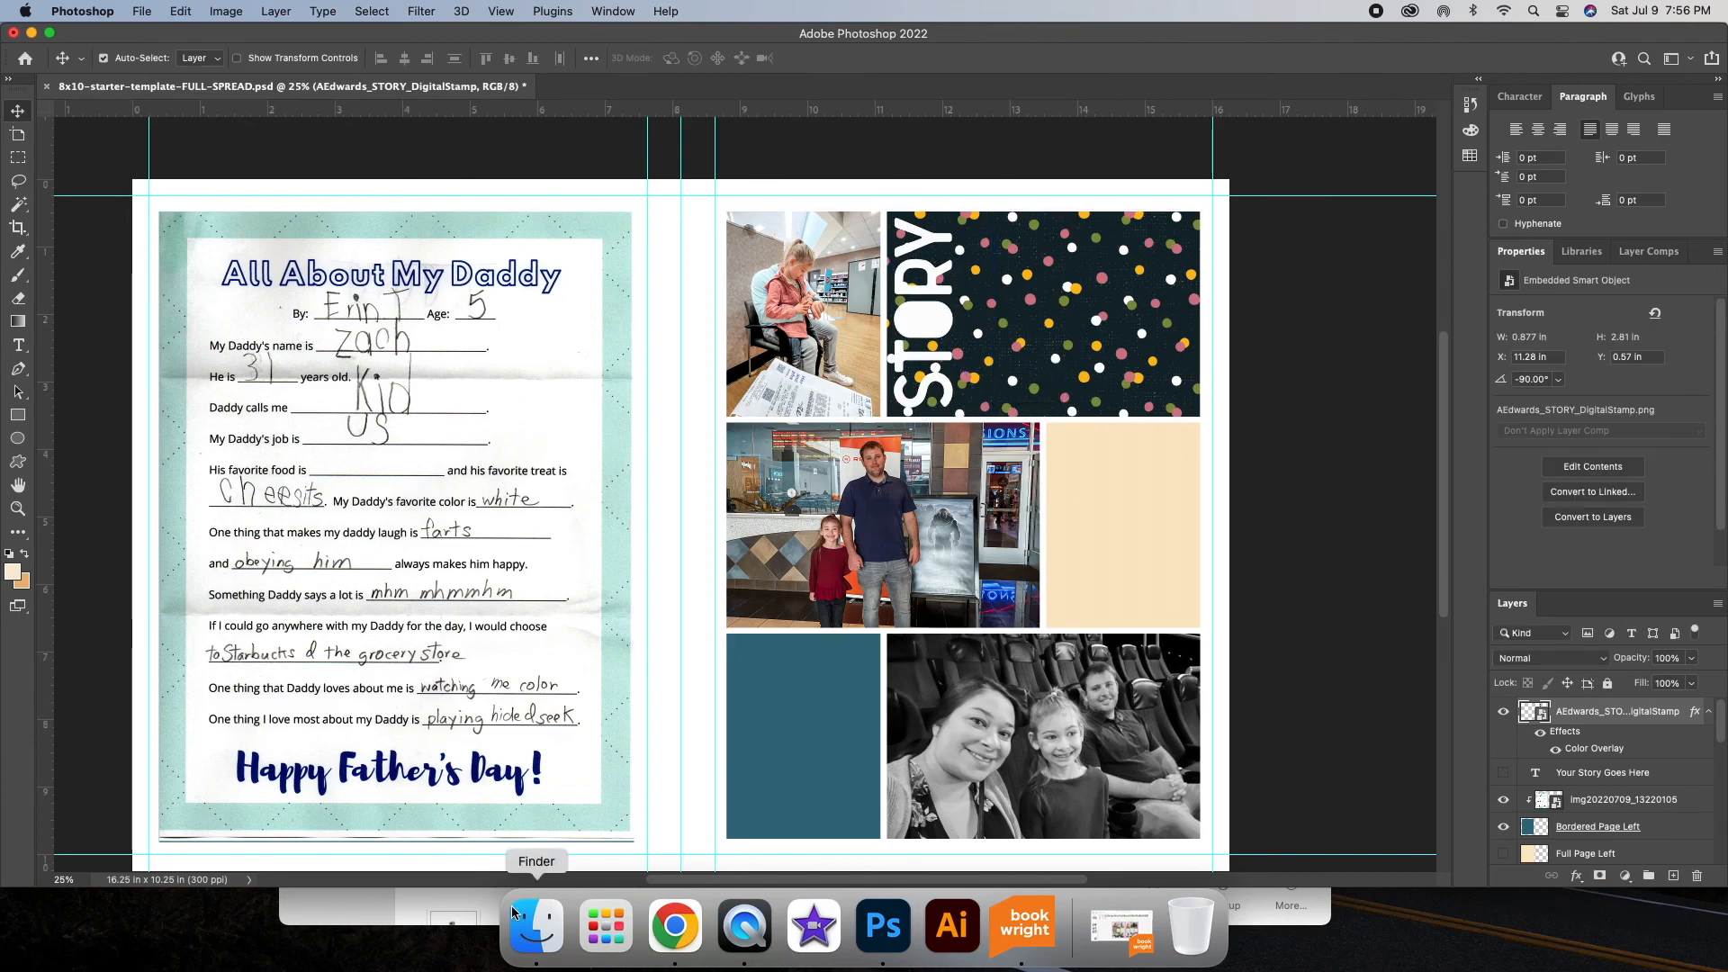
# Step: Place AEdwards_SATURDAY_DigitalStamp.png rotated -90° inside the O of STORY, about 0.66 by 0.36 in
pyautogui.click(537, 926)
pyautogui.scroll(-2, 457, 645)
pyautogui.click(551, 552)
pyautogui.moveTo(550, 552); pyautogui.dragTo(1041, 348)
pyautogui.moveTo(891, 673); pyautogui.dragTo(845, 369)
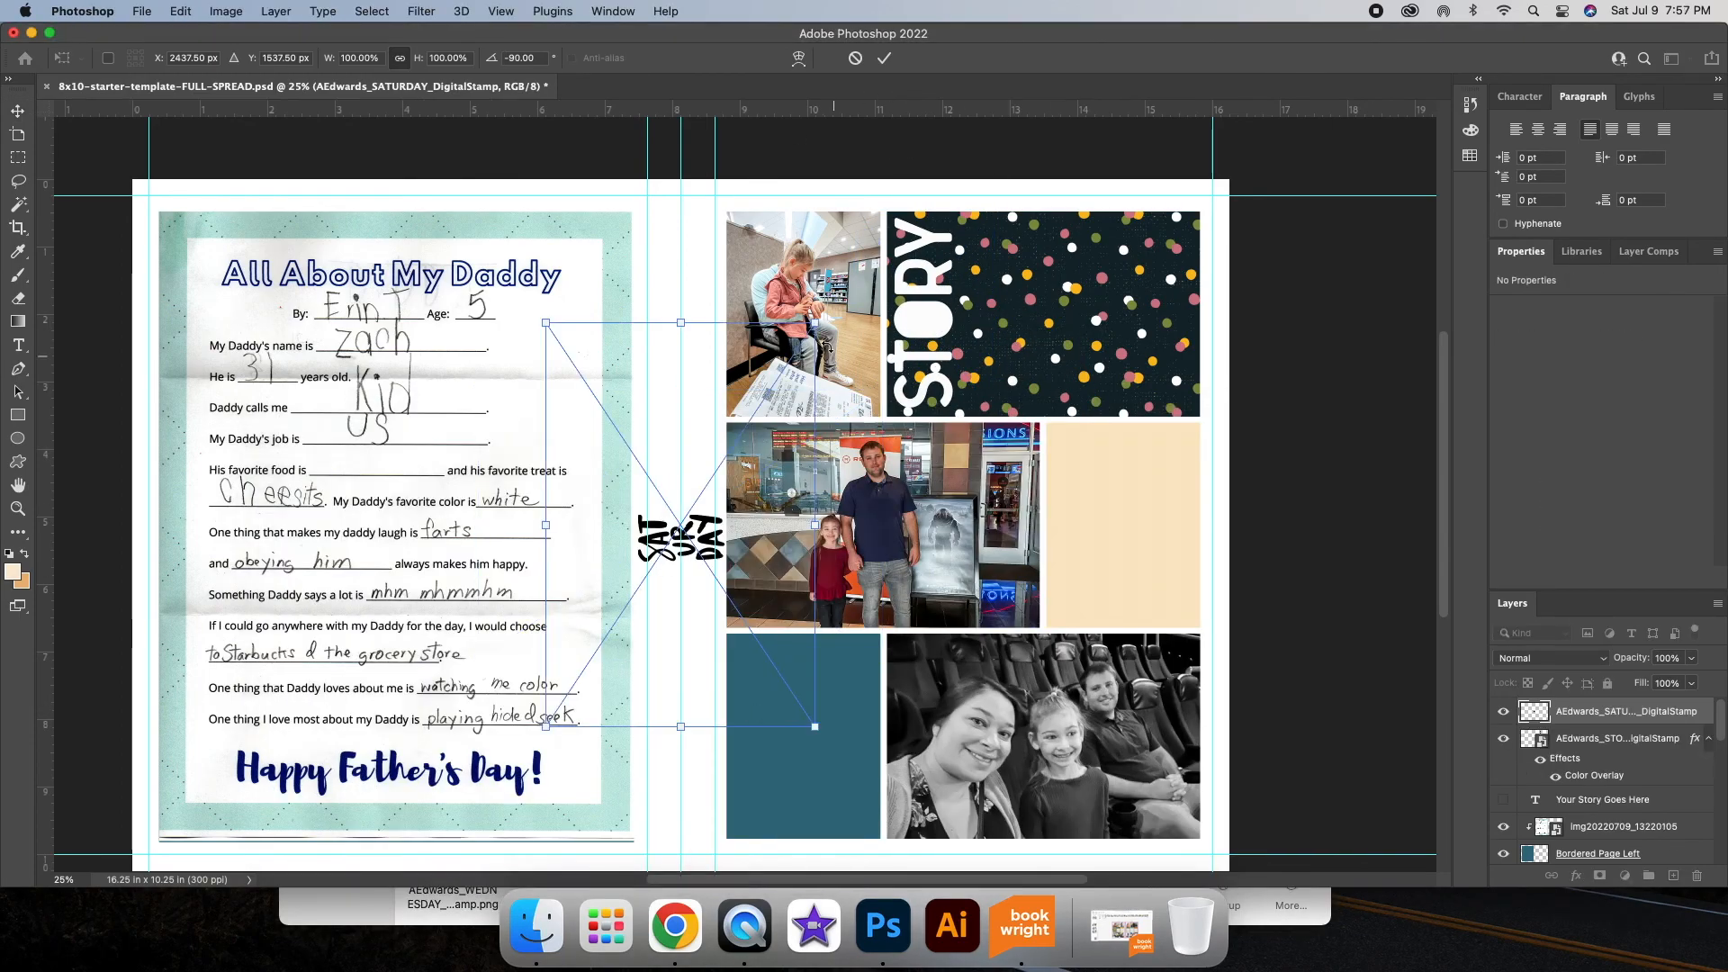
pyautogui.moveTo(939, 324); pyautogui.dragTo(937, 324)
pyautogui.click(883, 58)
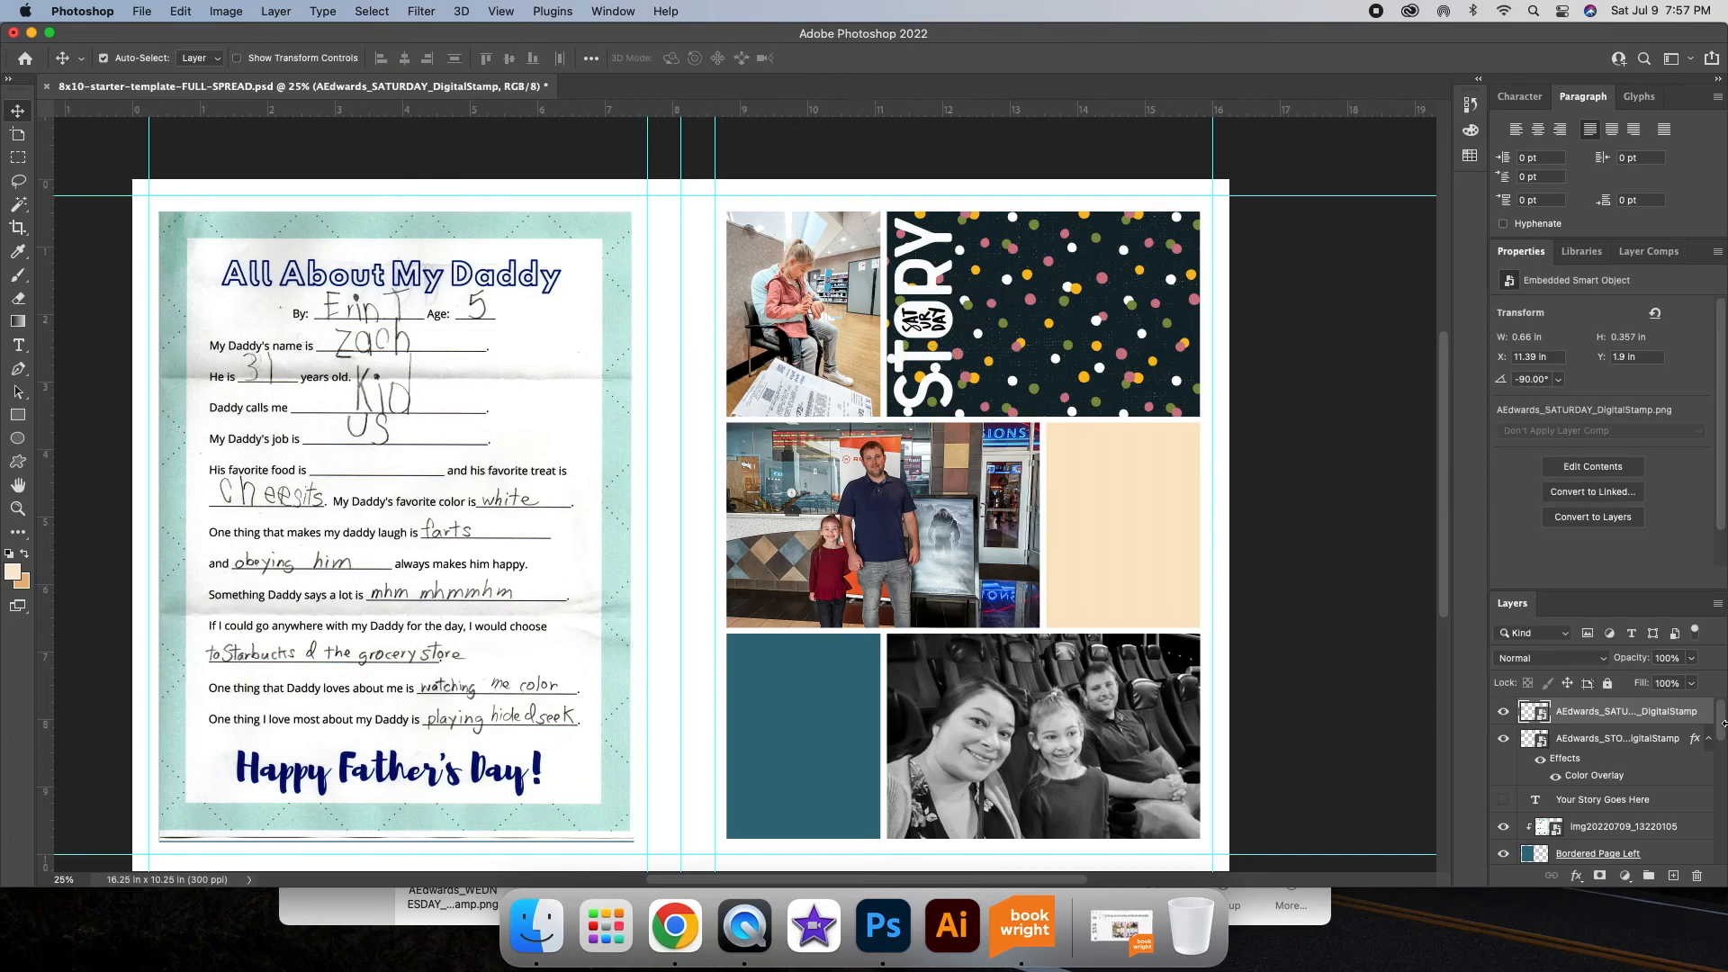
# Step: Apply a dark navy Color Overlay to the SATURDAY stamp
pyautogui.doubleClick(1700, 710)
pyautogui.click(1049, 610)
pyautogui.click(1419, 432)
pyautogui.click(1640, 581)
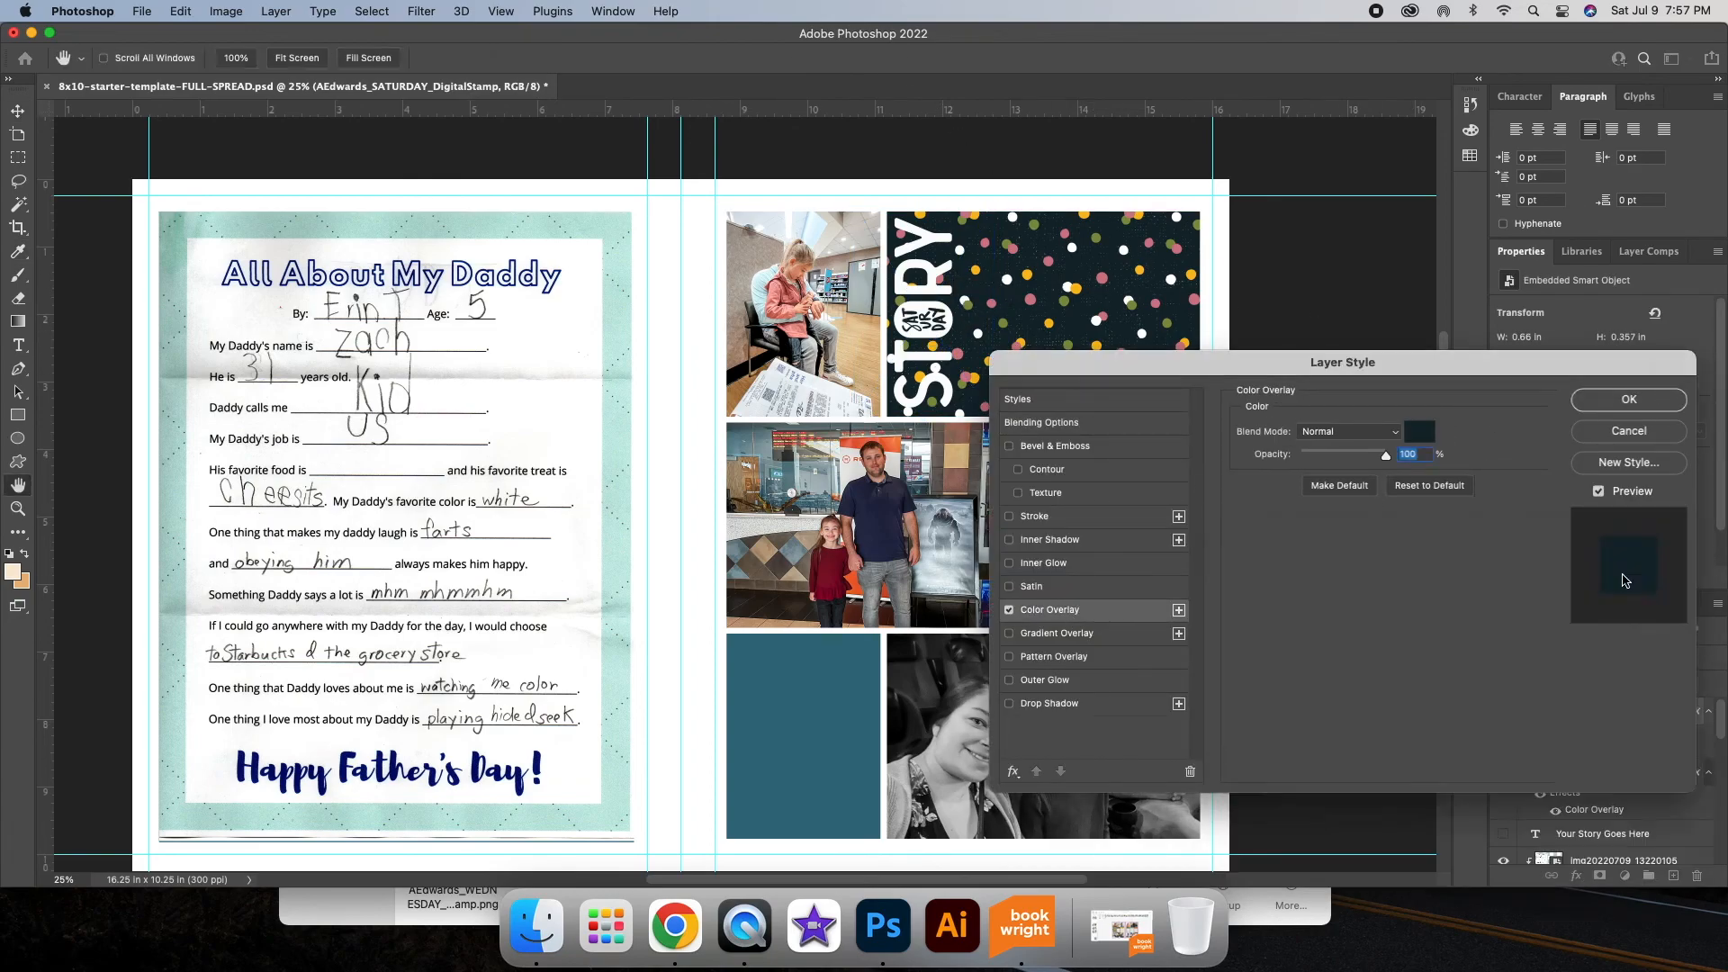
pyautogui.click(1629, 399)
# Step: Draw a white rectangle about 3.28 by 2.5 in on the dotted card beside STORY, with corners rounded to about 0.29 in
pyautogui.scroll(2, 1159, 497)
pyautogui.click(18, 415)
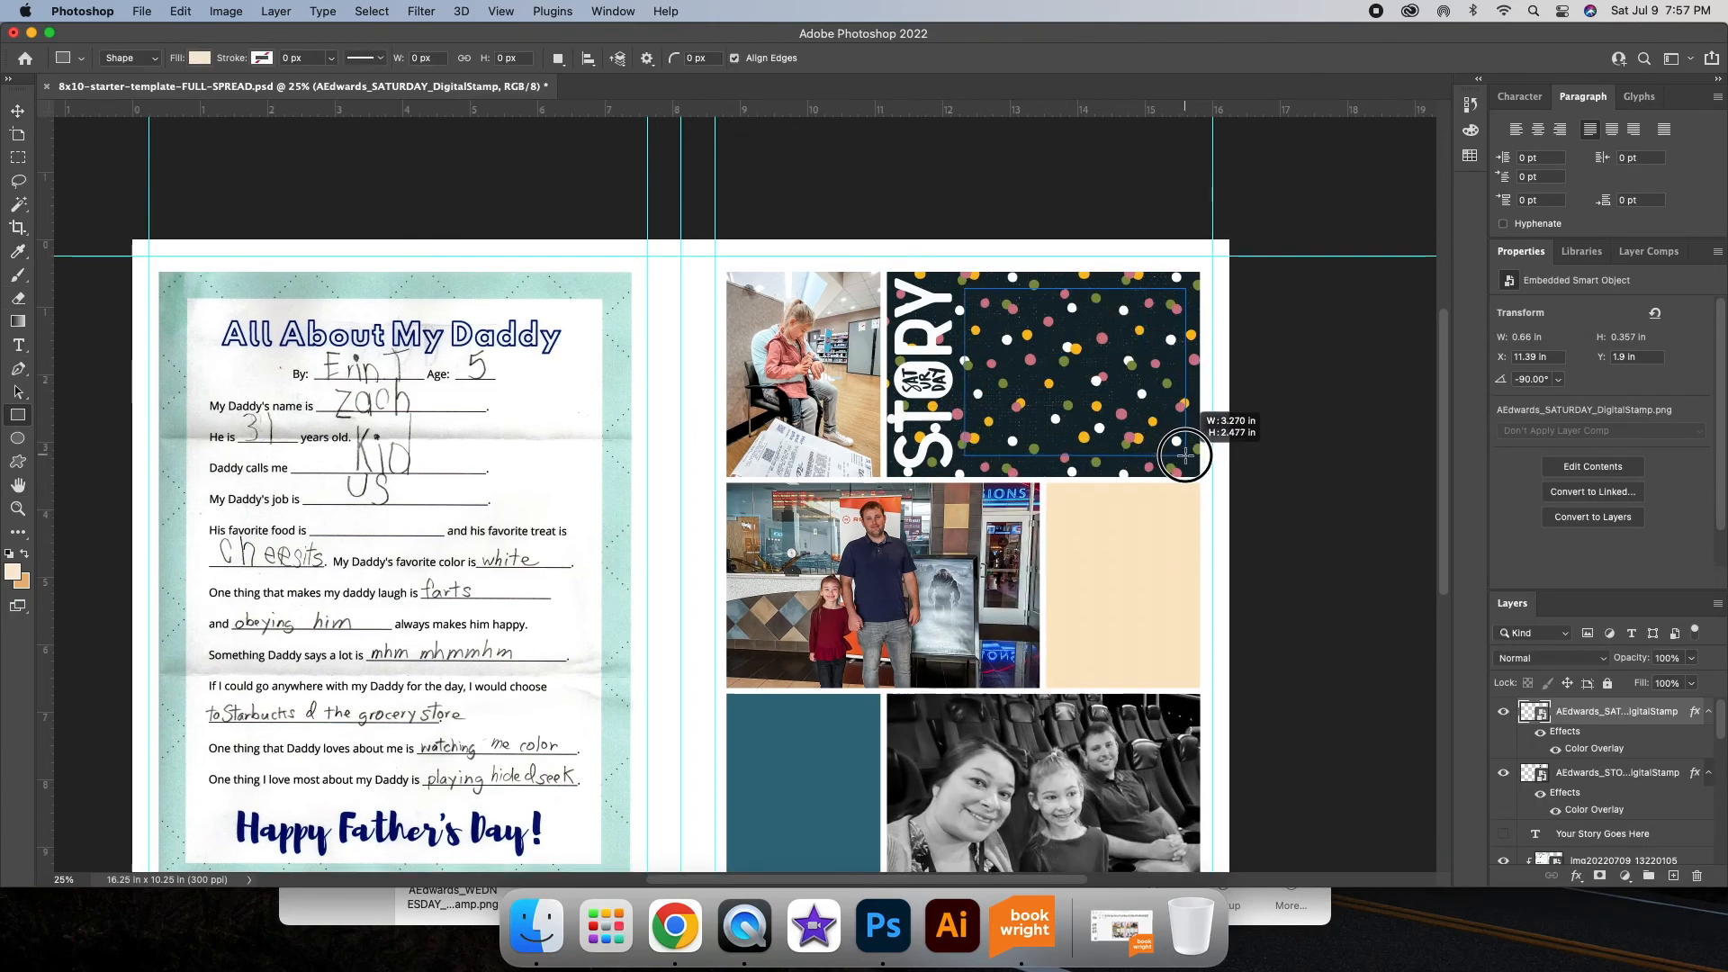
pyautogui.moveTo(1185, 456); pyautogui.dragTo(1186, 458)
pyautogui.press('v')
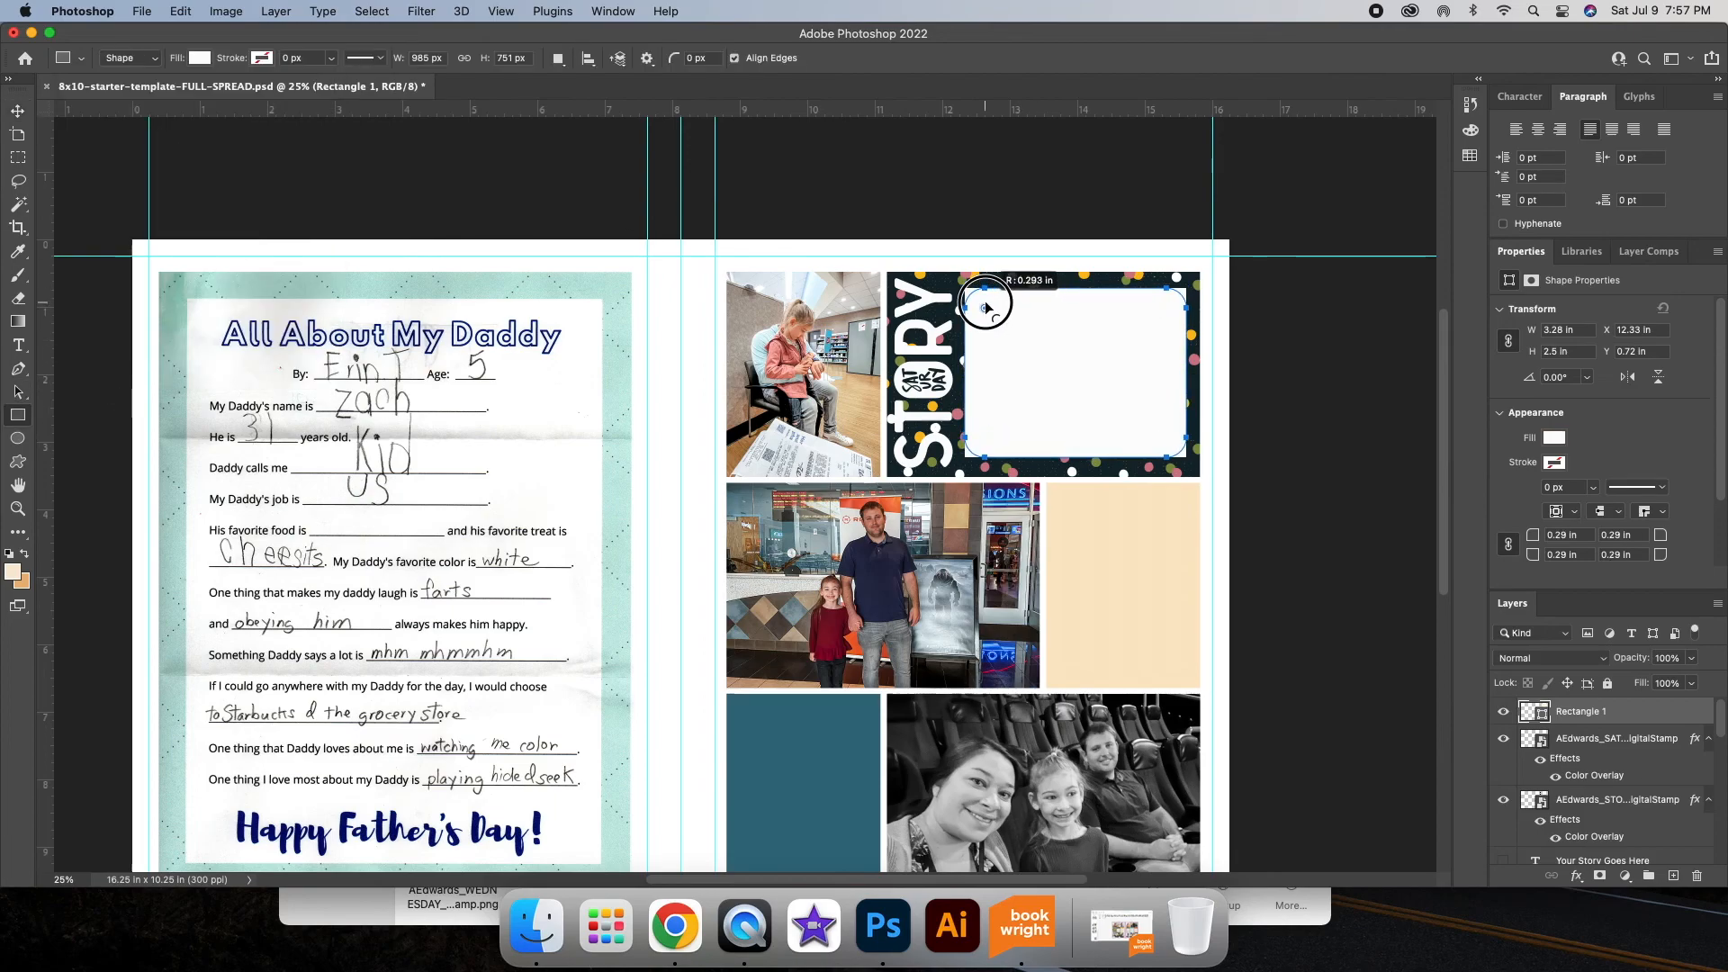
pyautogui.moveTo(1124, 380); pyautogui.dragTo(1126, 382)
# Step: Transform the STORY stamp to a slightly smaller size beside the white story box
pyautogui.click(937, 416)
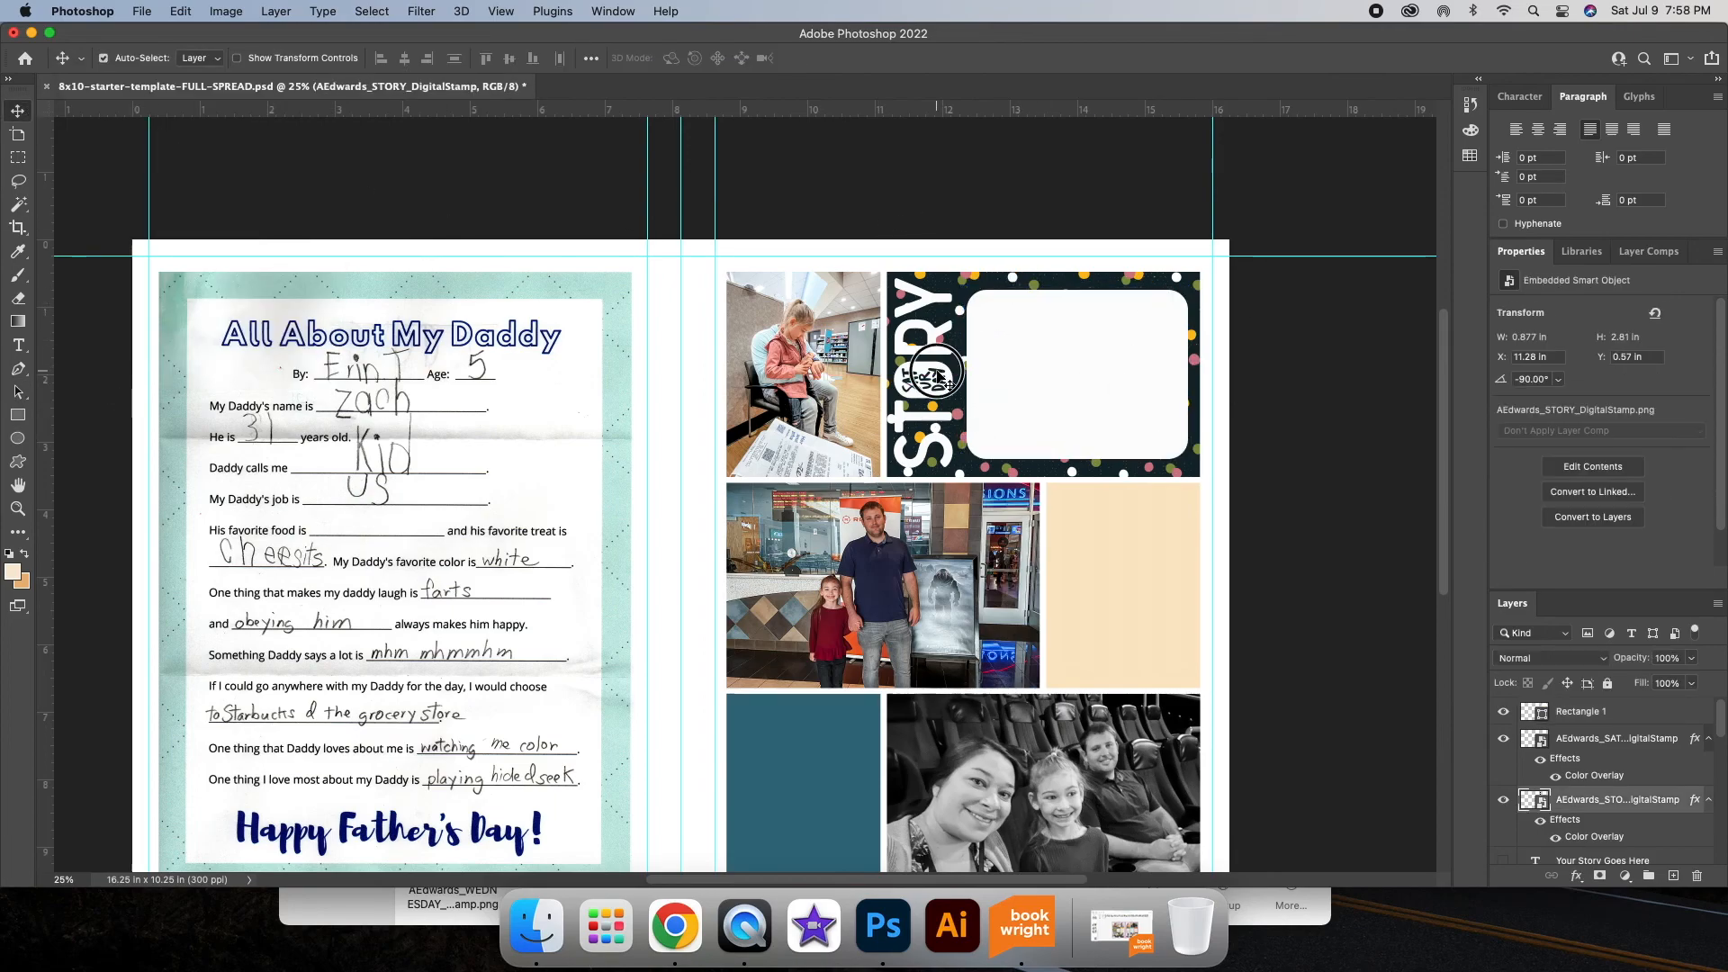
pyautogui.click(180, 11)
pyautogui.click(289, 393)
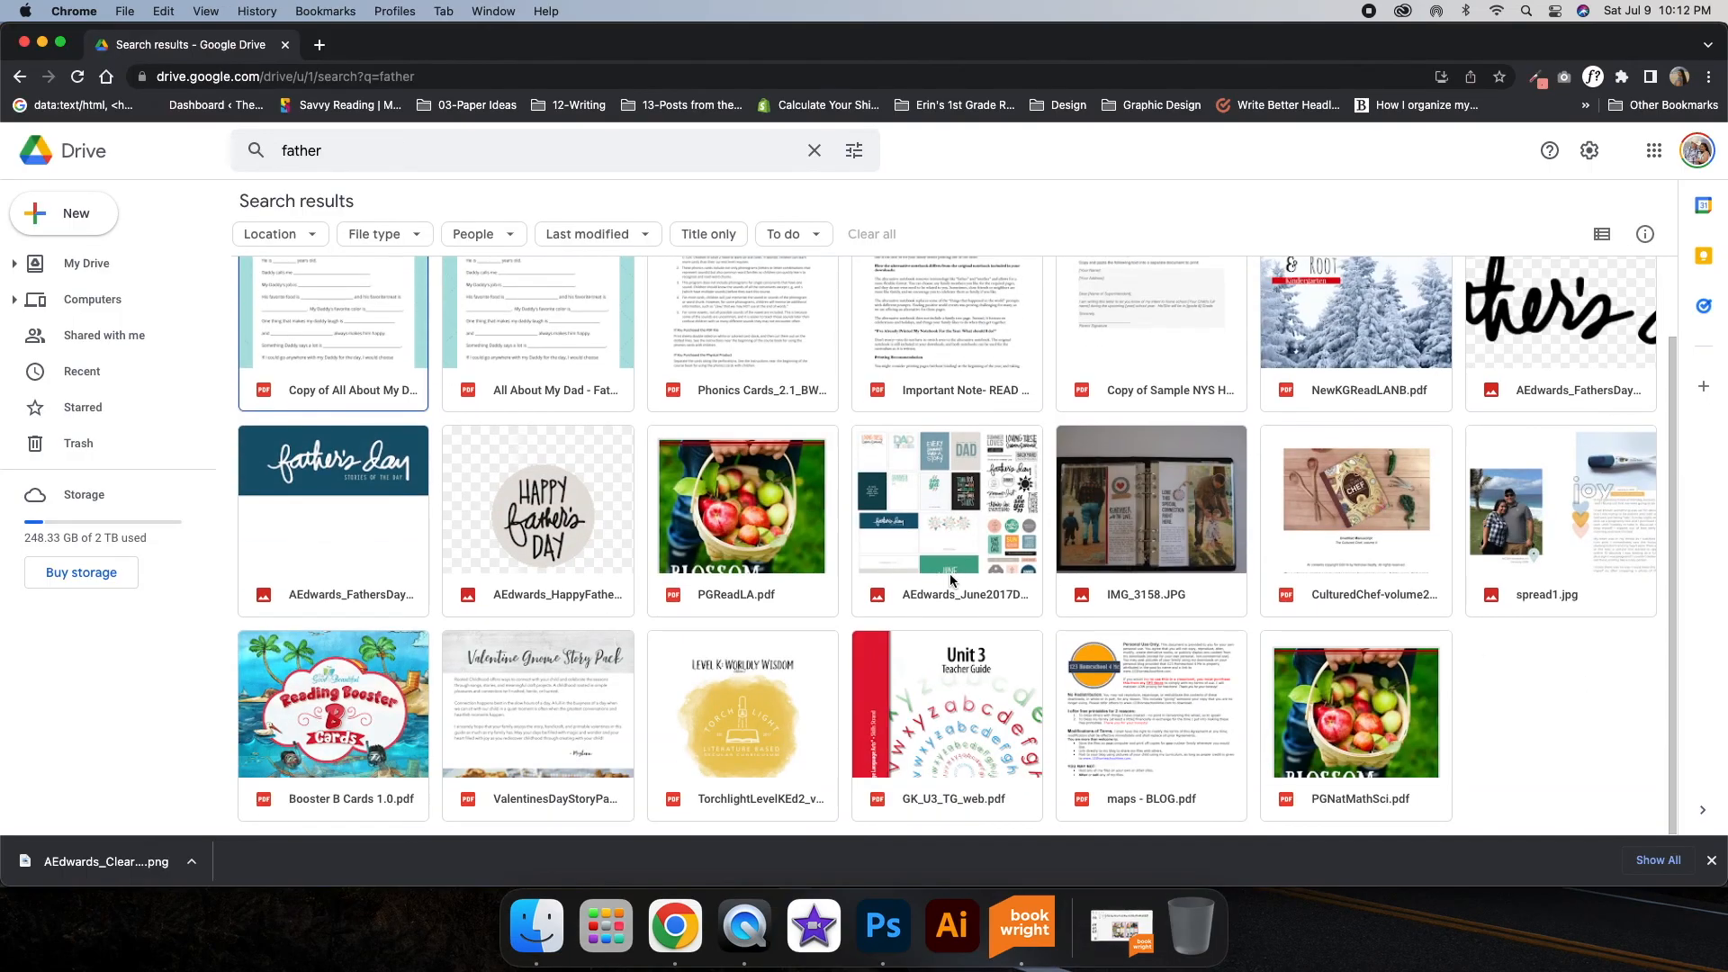
# Step: In Google Drive, open AEdwards_FathersDay_DigitalStamp.png from the search results and download it
pyautogui.doubleClick(1562, 396)
pyautogui.click(1661, 154)
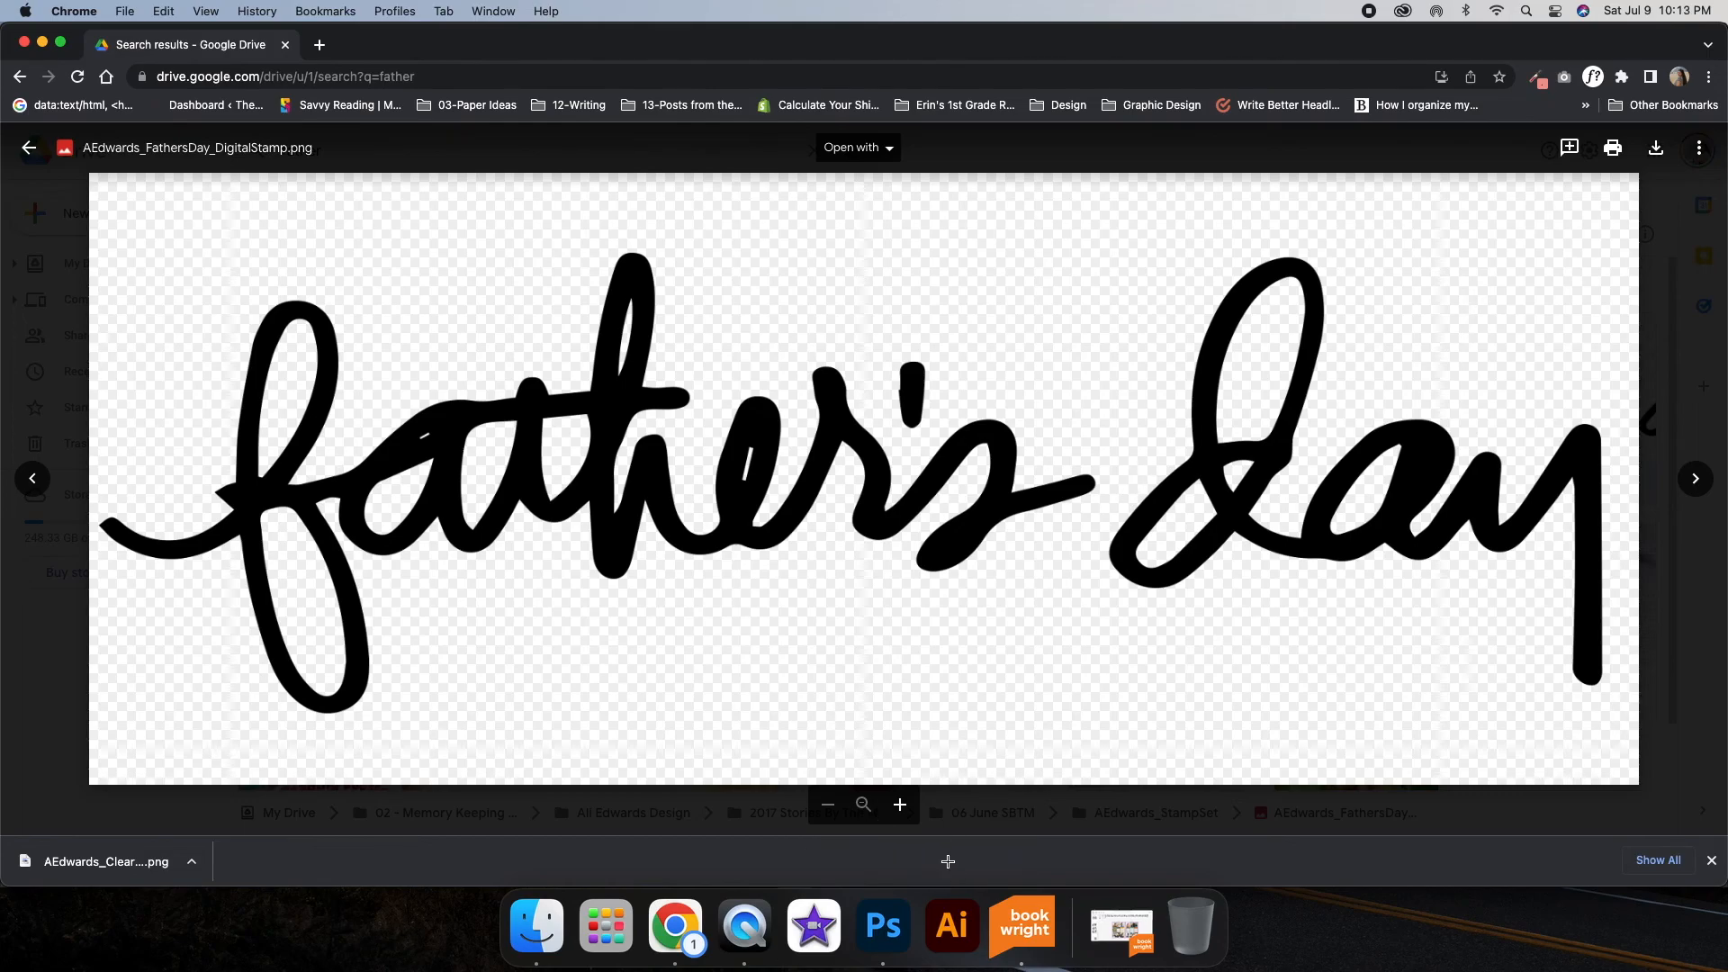
pyautogui.press('Return')
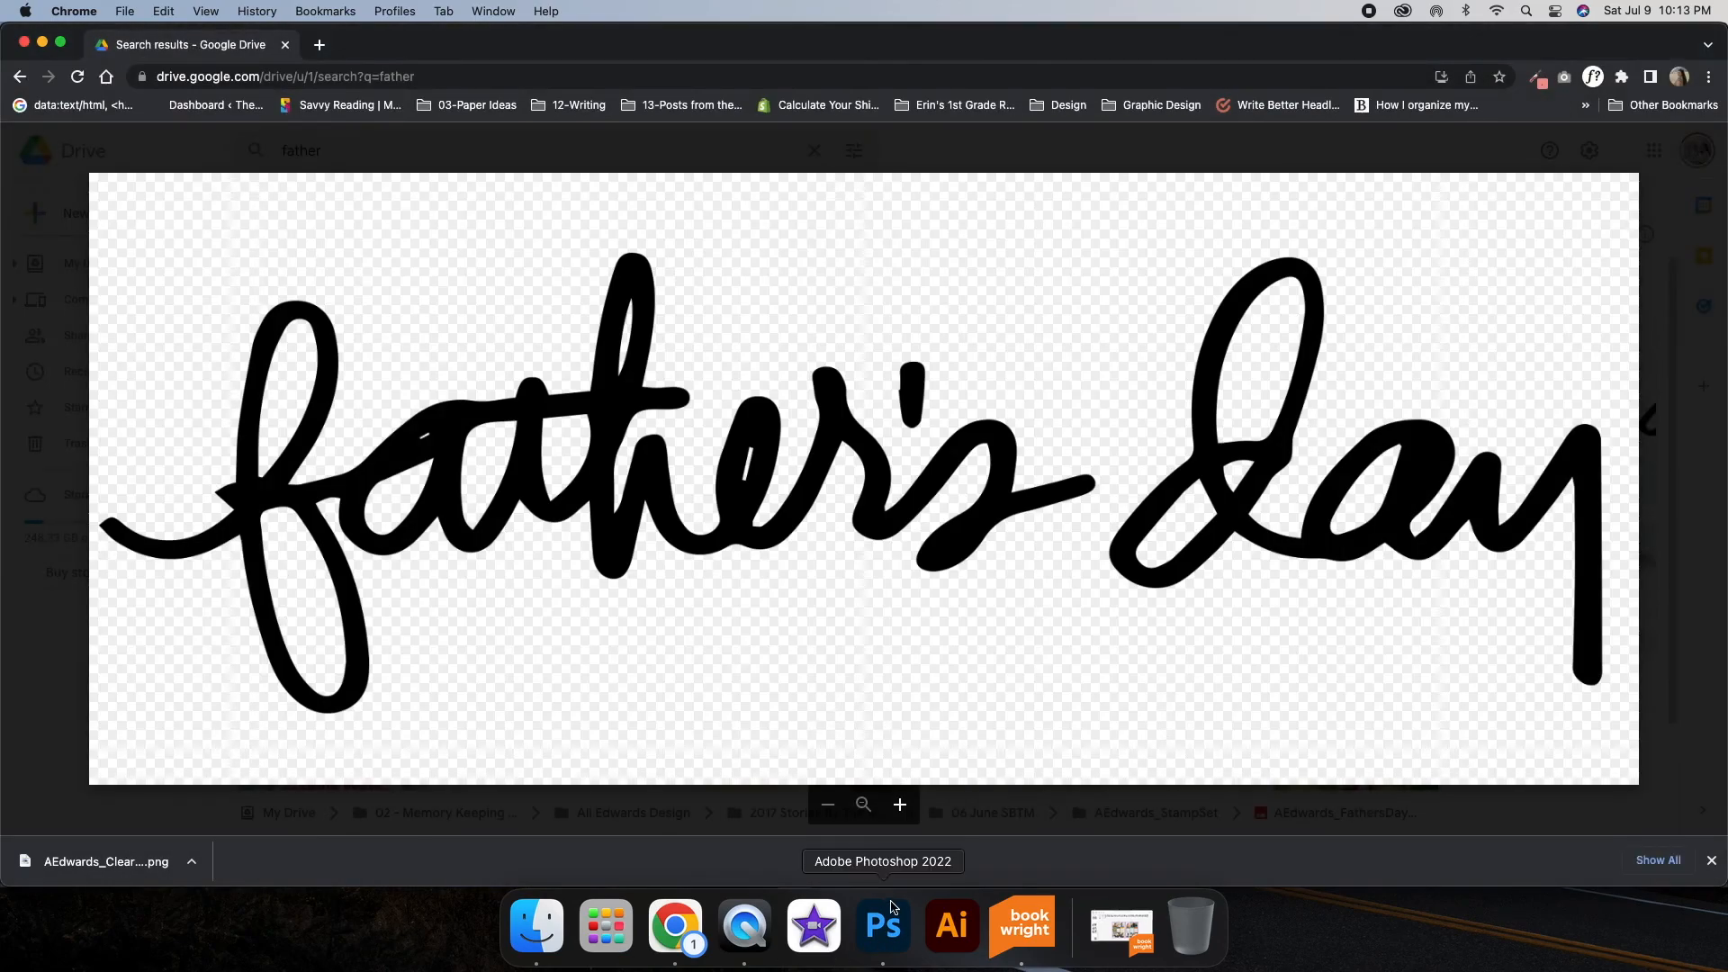
# Step: Switch back to Photoshop and give the teal Bottom 1 box a Color Overlay of #fefefe
pyautogui.click(883, 925)
pyautogui.click(972, 727)
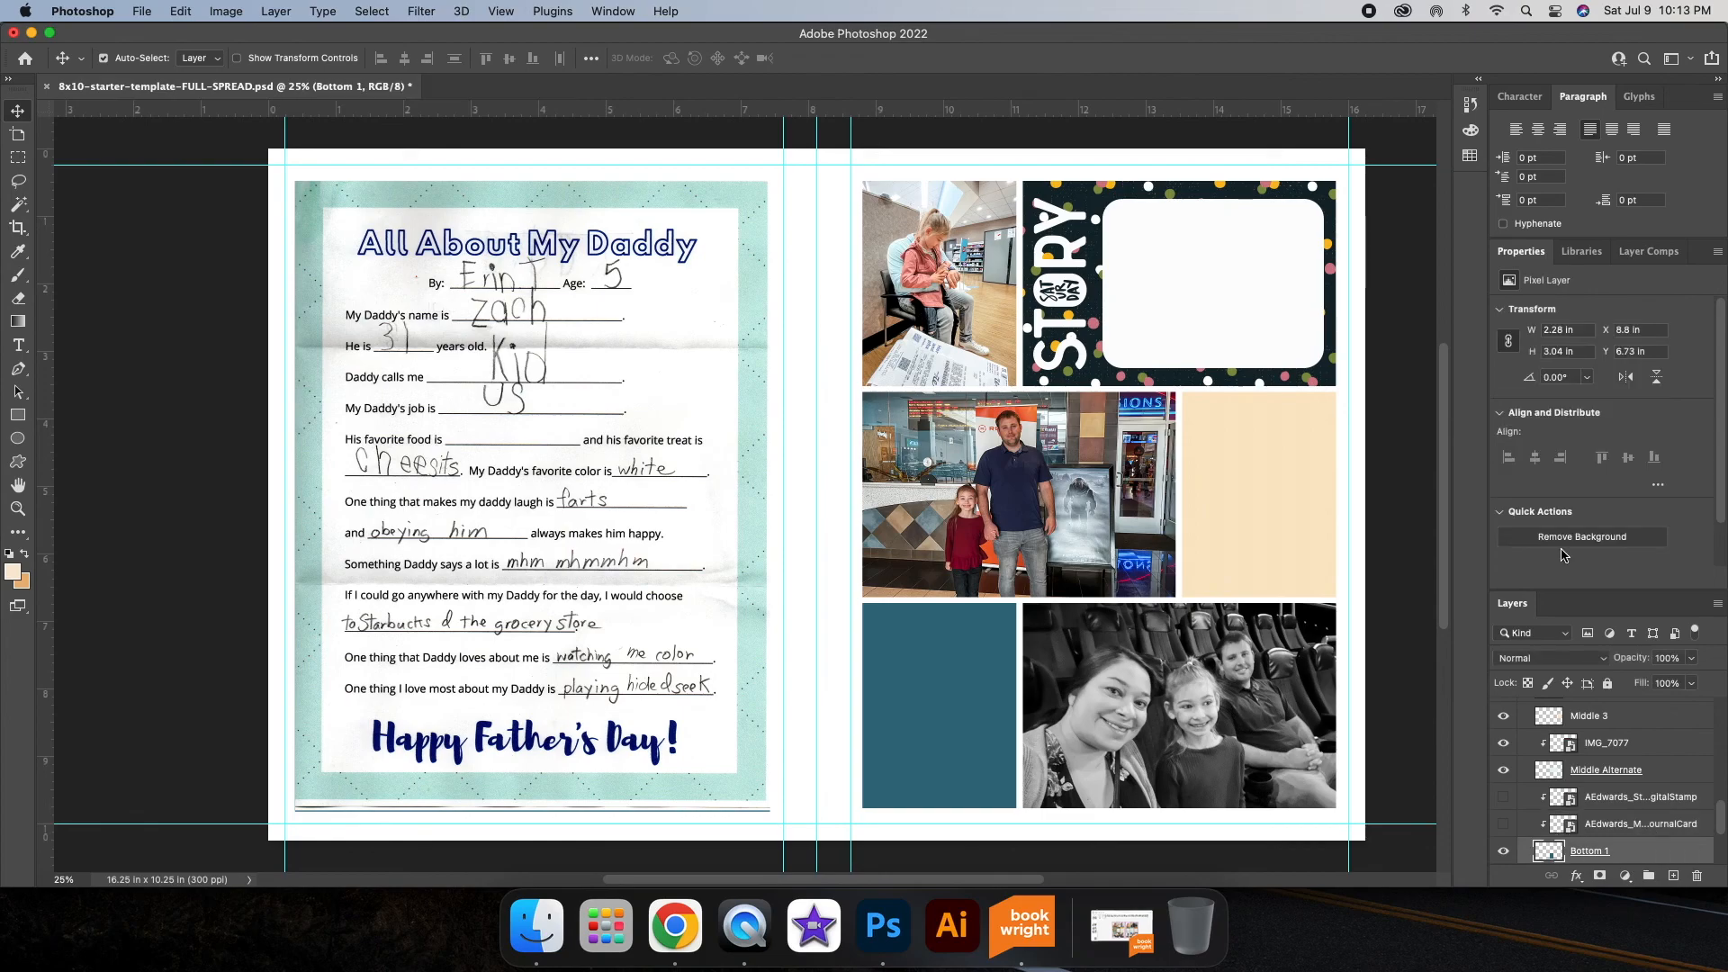
pyautogui.click(191, 60)
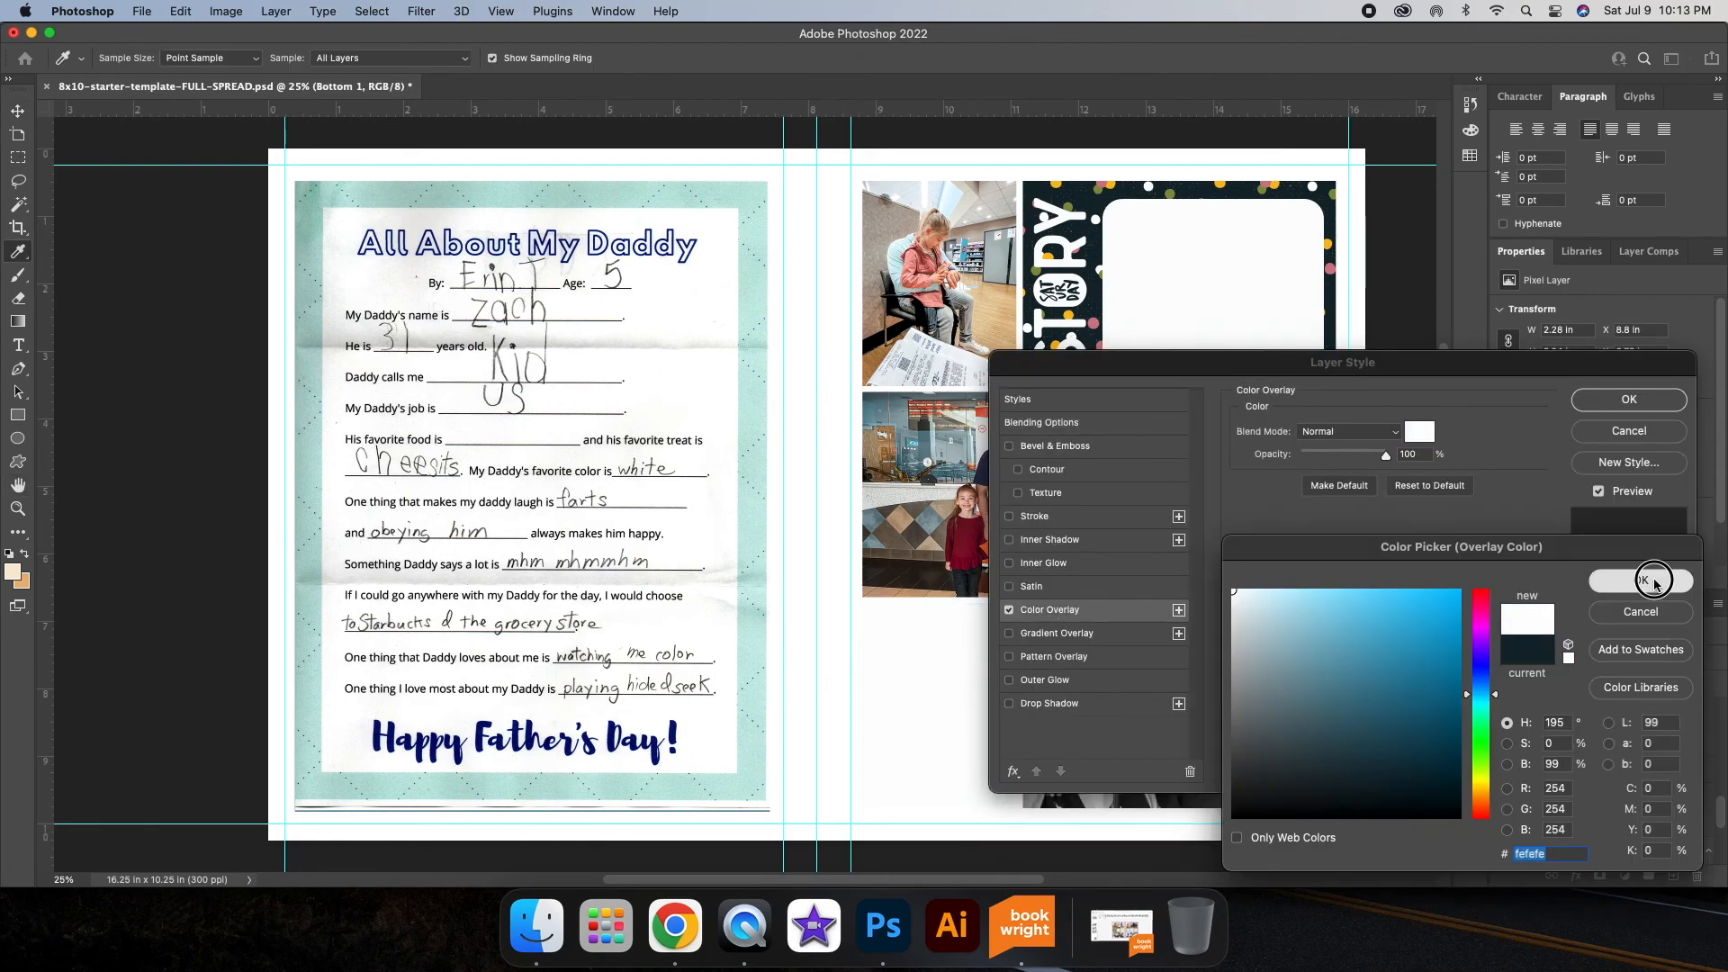
pyautogui.click(1655, 585)
pyautogui.click(1629, 399)
# Step: Show the yellow AEdwards_MakesSenseNow_JournalCard layer and clip it to the Bottom 1 box
pyautogui.click(1645, 825)
pyautogui.scroll(-3, 1647, 828)
pyautogui.rightClick(1666, 738)
pyautogui.click(1535, 799)
pyautogui.rightClick(1642, 738)
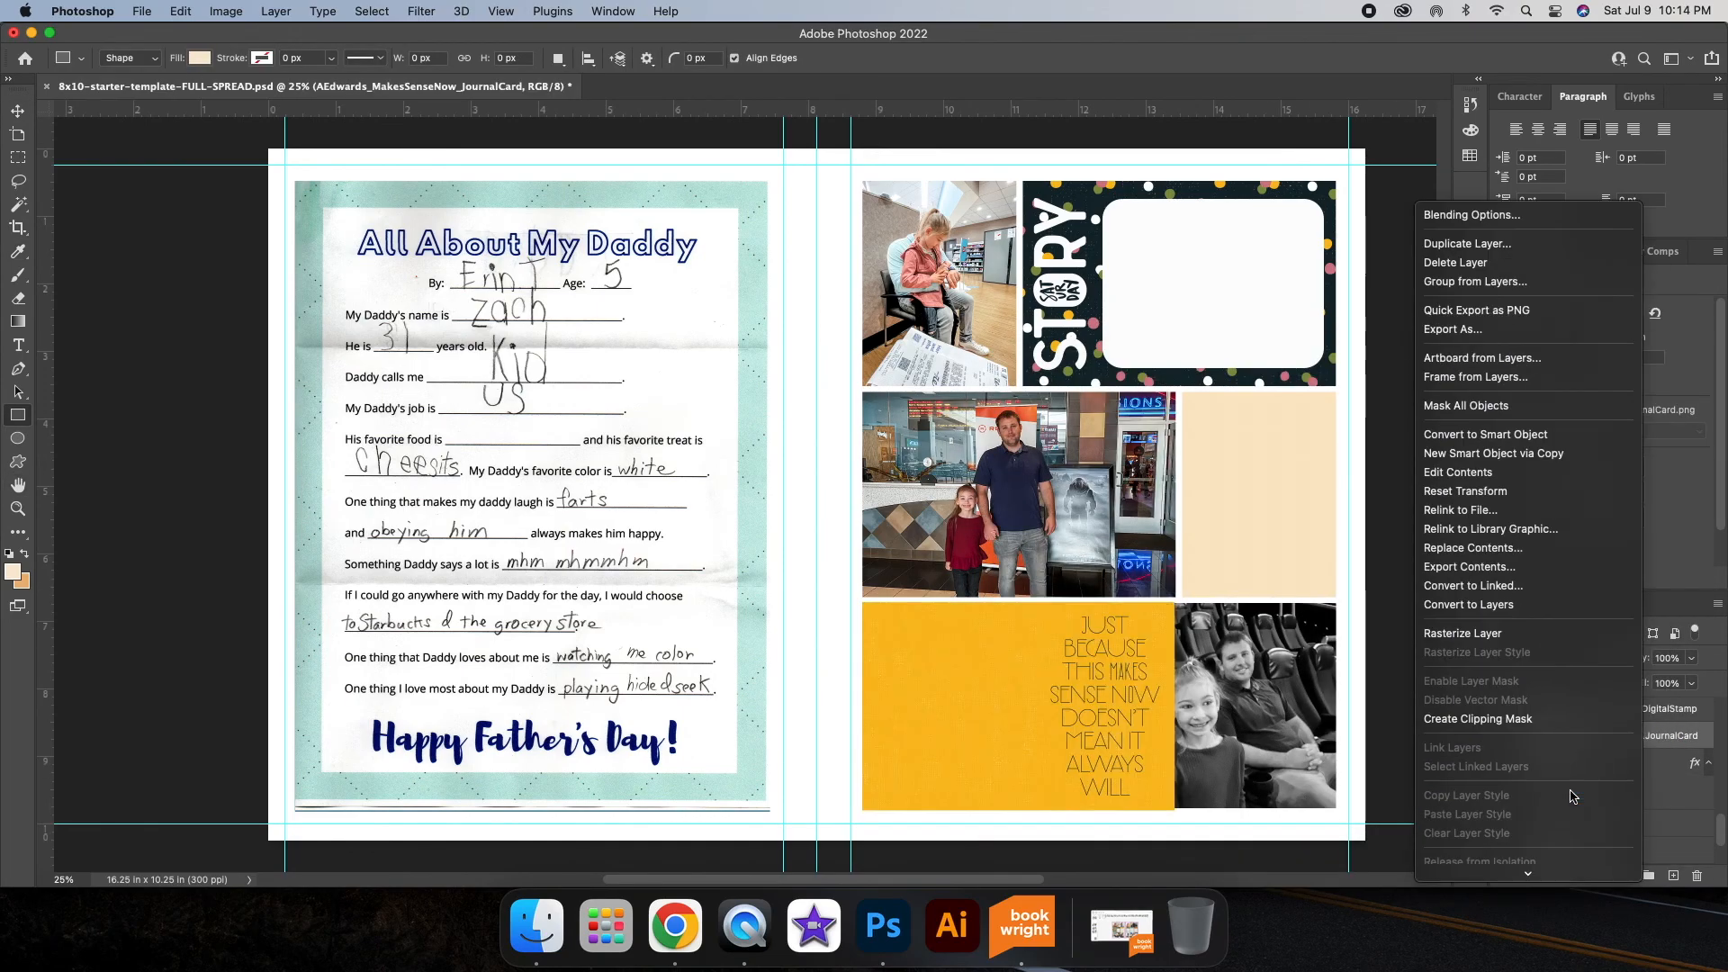
pyautogui.click(1570, 776)
# Step: Turn off the Color Overlay effect on the Bottom 1 box
pyautogui.click(1651, 764)
pyautogui.doubleClick(1648, 765)
pyautogui.click(1009, 607)
pyautogui.click(1628, 397)
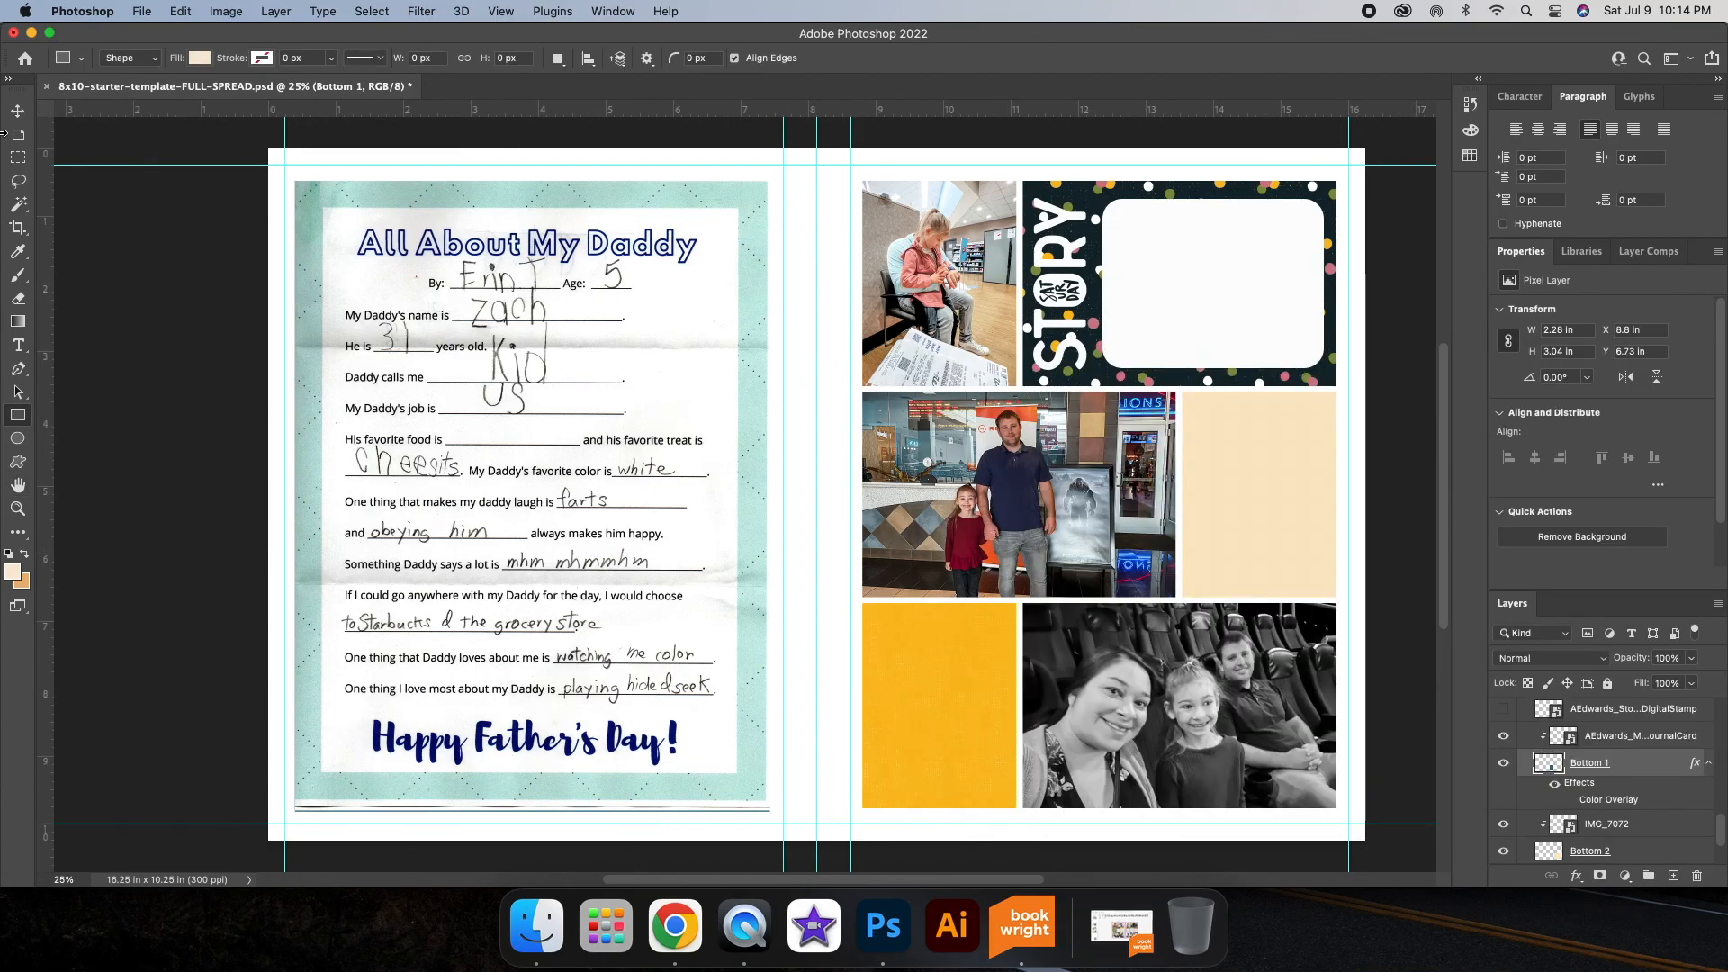
# Step: Move the yellow journal card upward so it covers only a strip along the top of the Bottom 1 box
pyautogui.click(1646, 737)
pyautogui.press('v')
pyautogui.moveTo(966, 739); pyautogui.dragTo(965, 635)
pyautogui.moveTo(965, 636); pyautogui.dragTo(965, 606)
pyautogui.click(1674, 767)
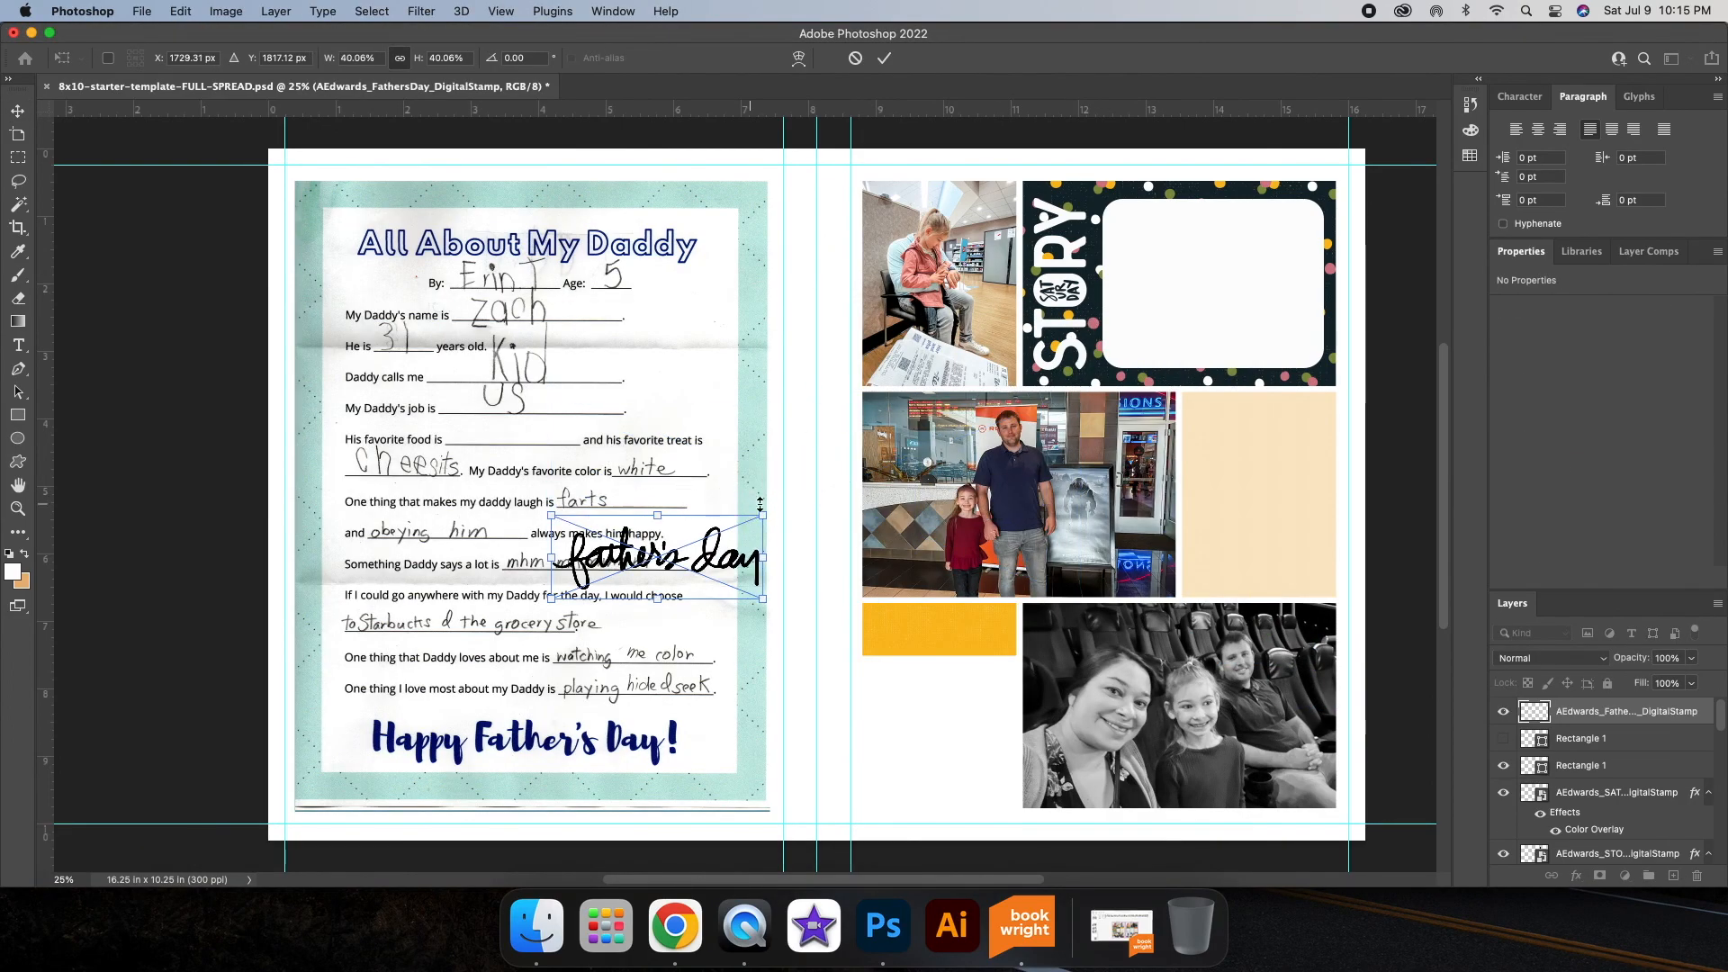
# Step: Shrink the father's day stamp to about 2.2 in wide and position it over the yellow strip
pyautogui.moveTo(868, 545); pyautogui.dragTo(1010, 612)
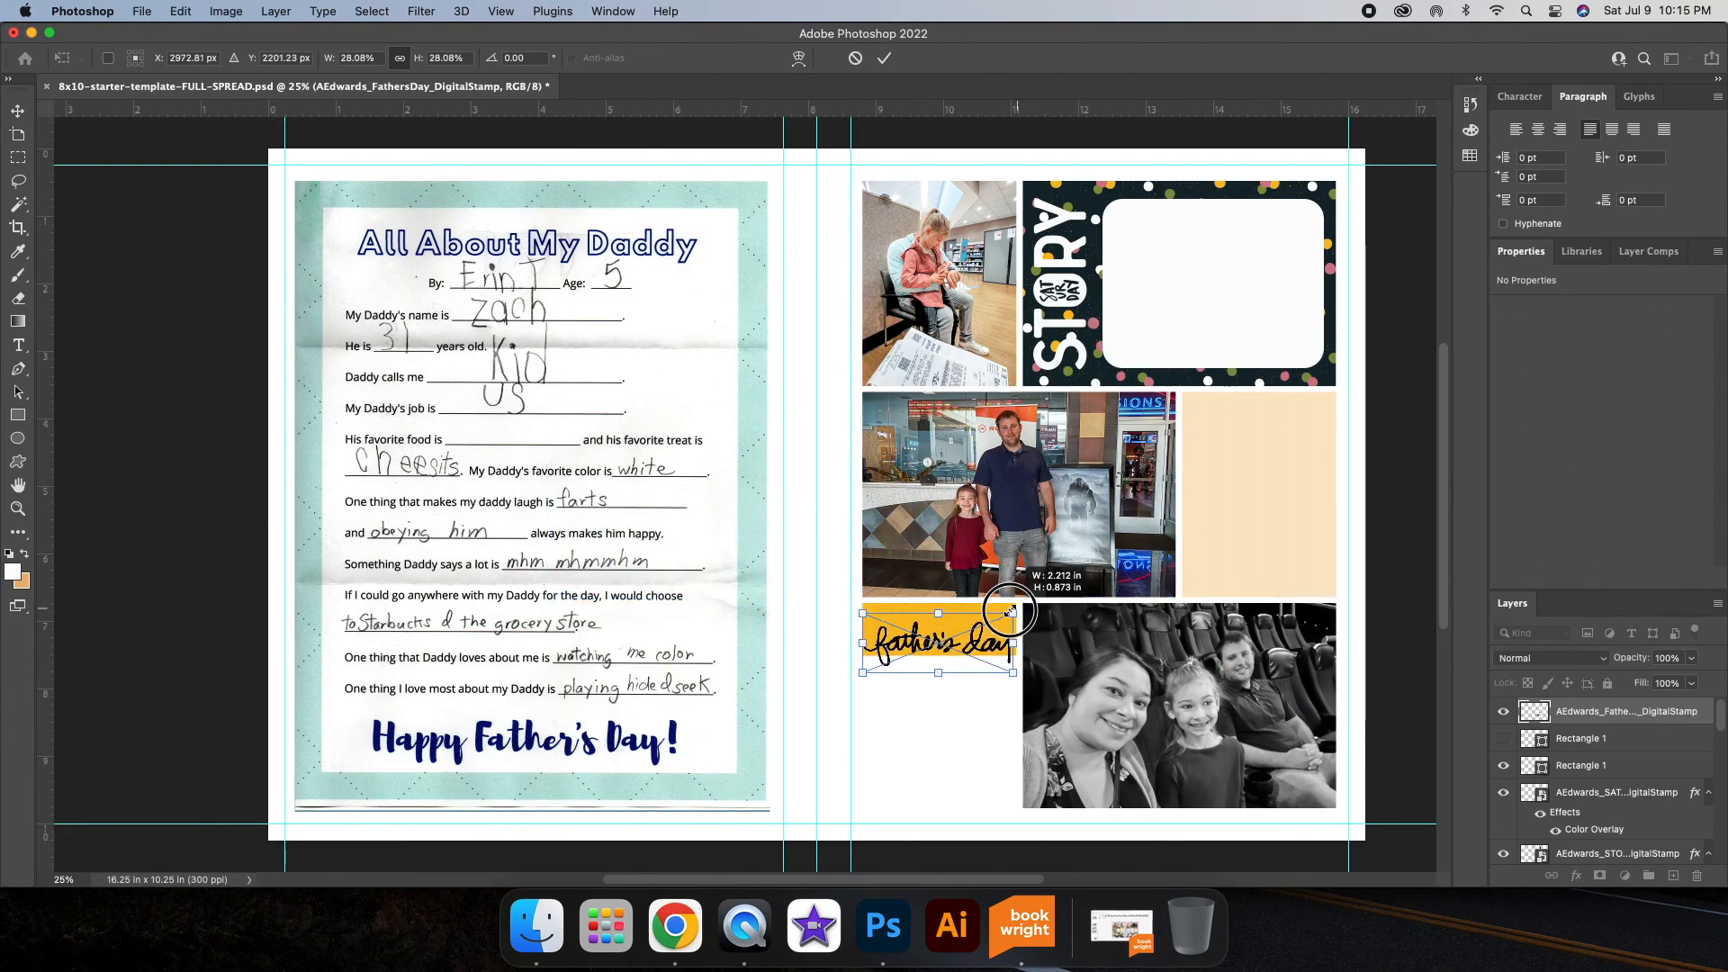
pyautogui.click(885, 58)
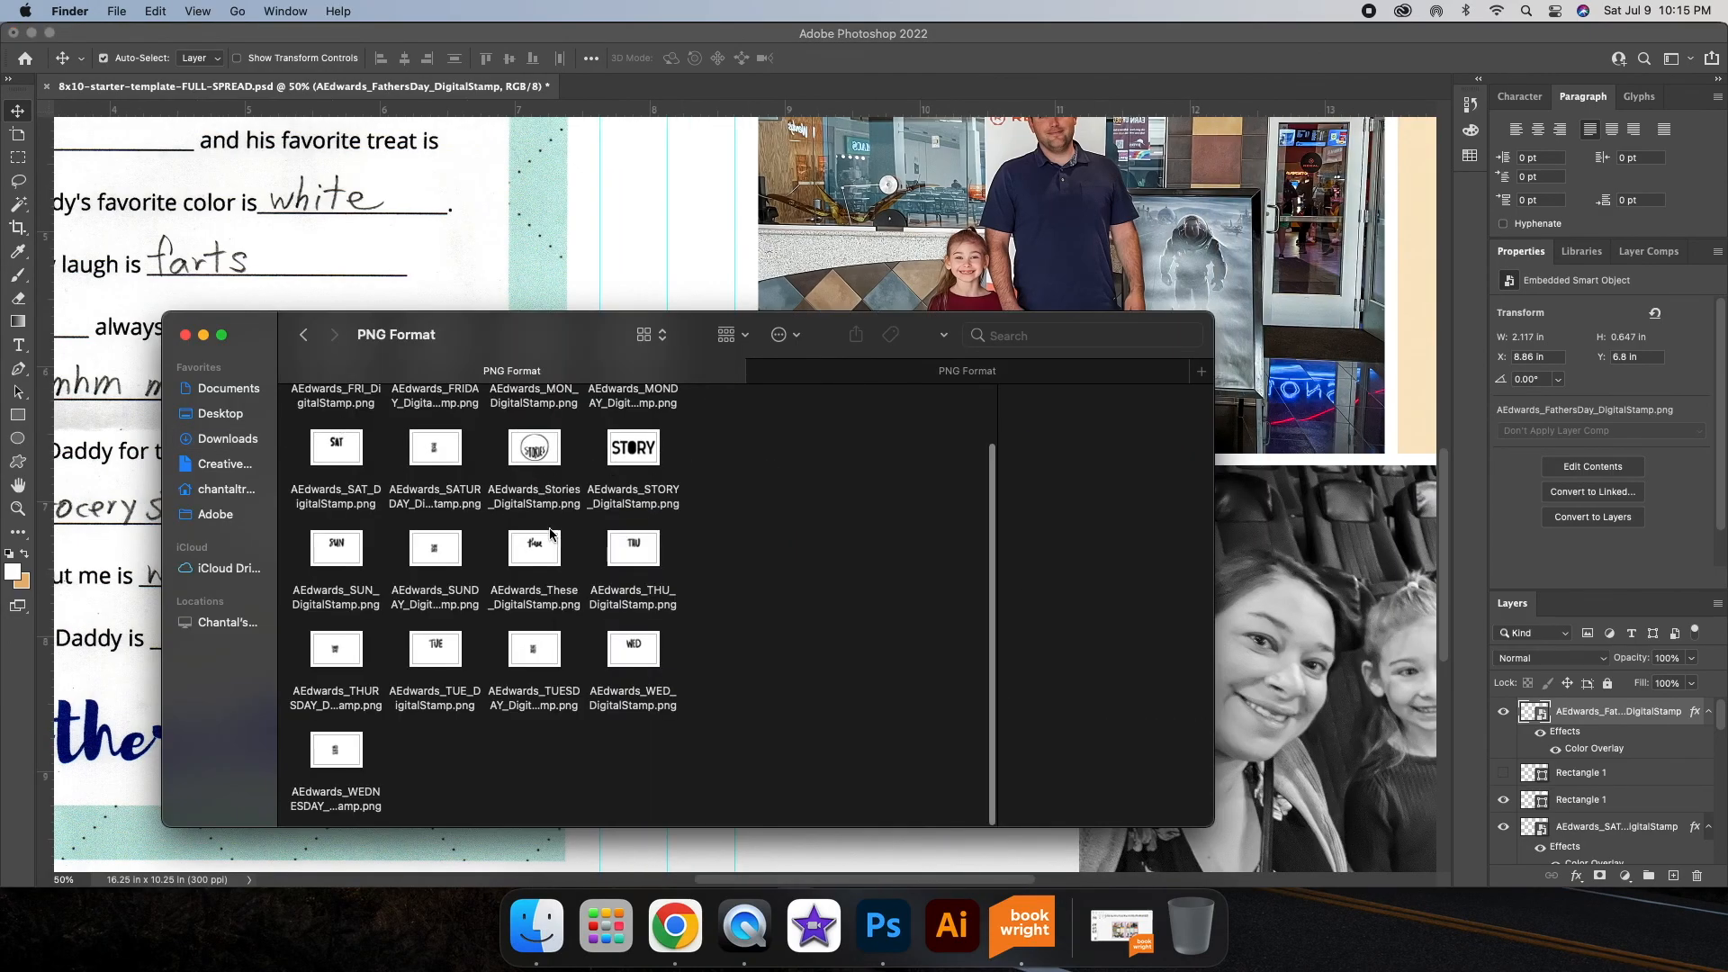
# Step: Browse in Finder to the PNG Format folder that holds the AEdwards_HereAreTheDetails digital stamp
pyautogui.click(303, 335)
pyautogui.click(303, 335)
pyautogui.click(966, 371)
pyautogui.click(304, 334)
pyautogui.click(304, 335)
pyautogui.scroll(-10, 630, 576)
pyautogui.doubleClick(353, 459)
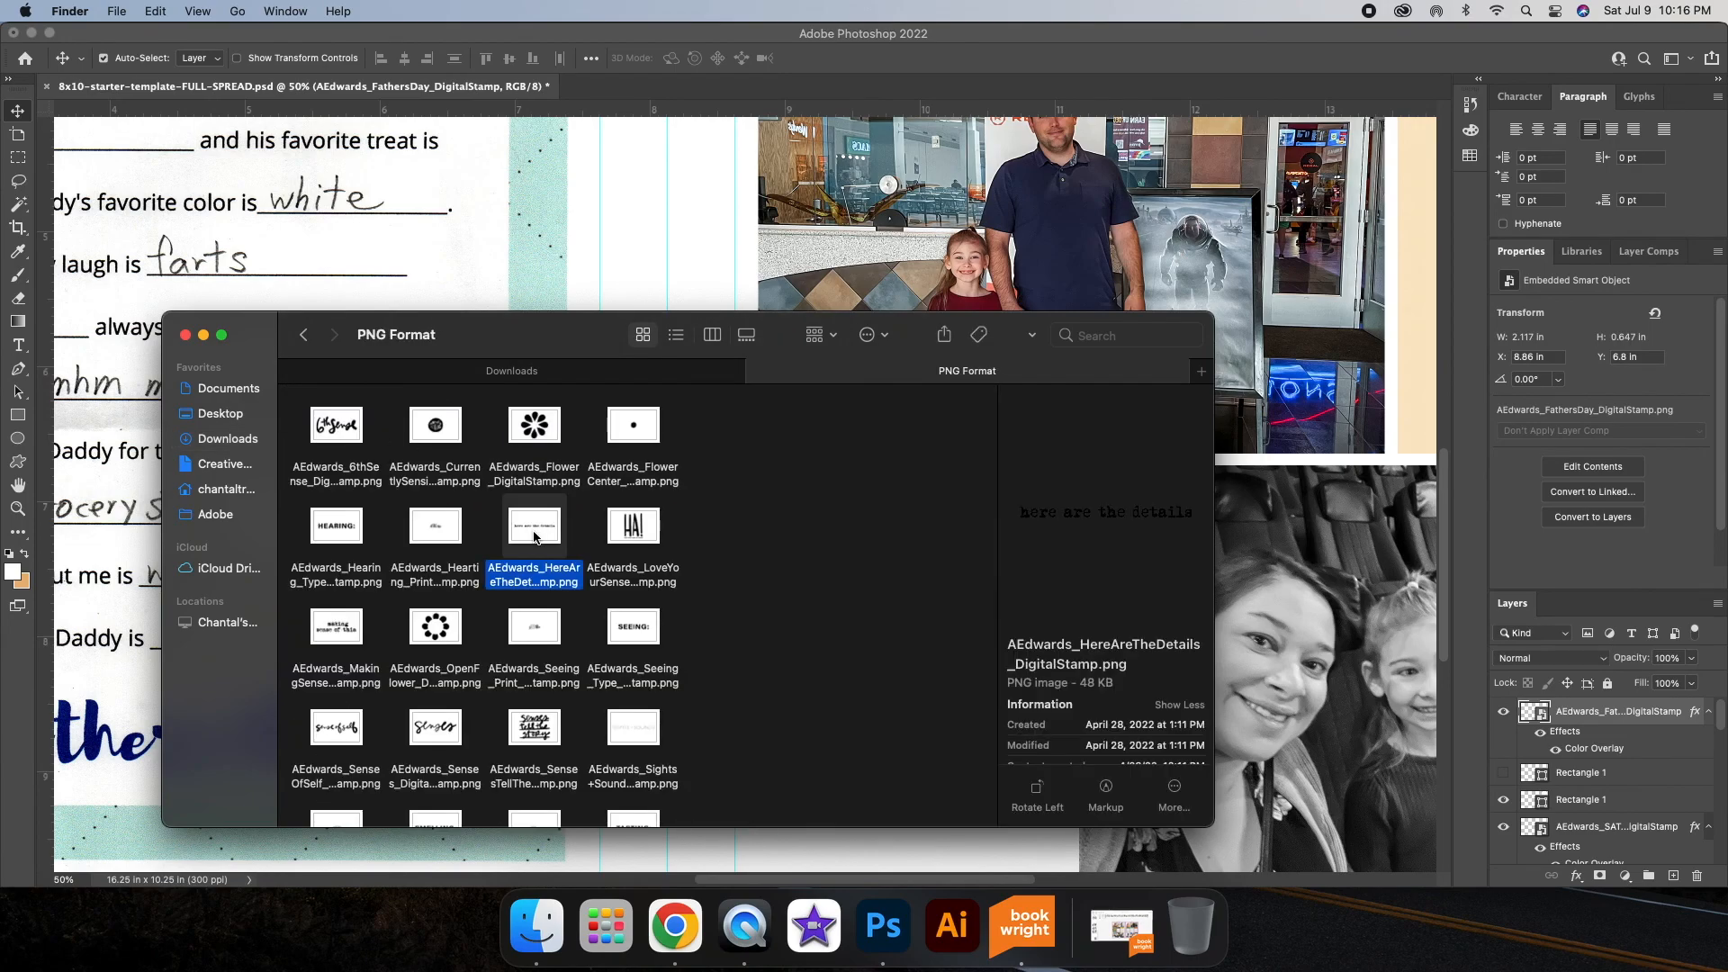
# Step: Place the AEdwards_HereAreTheDetails_DigitalStamp at small size just beneath the father's day lettering on the yellow strip
pyautogui.moveTo(540, 533); pyautogui.dragTo(742, 496)
pyautogui.moveTo(929, 350); pyautogui.dragTo(986, 586)
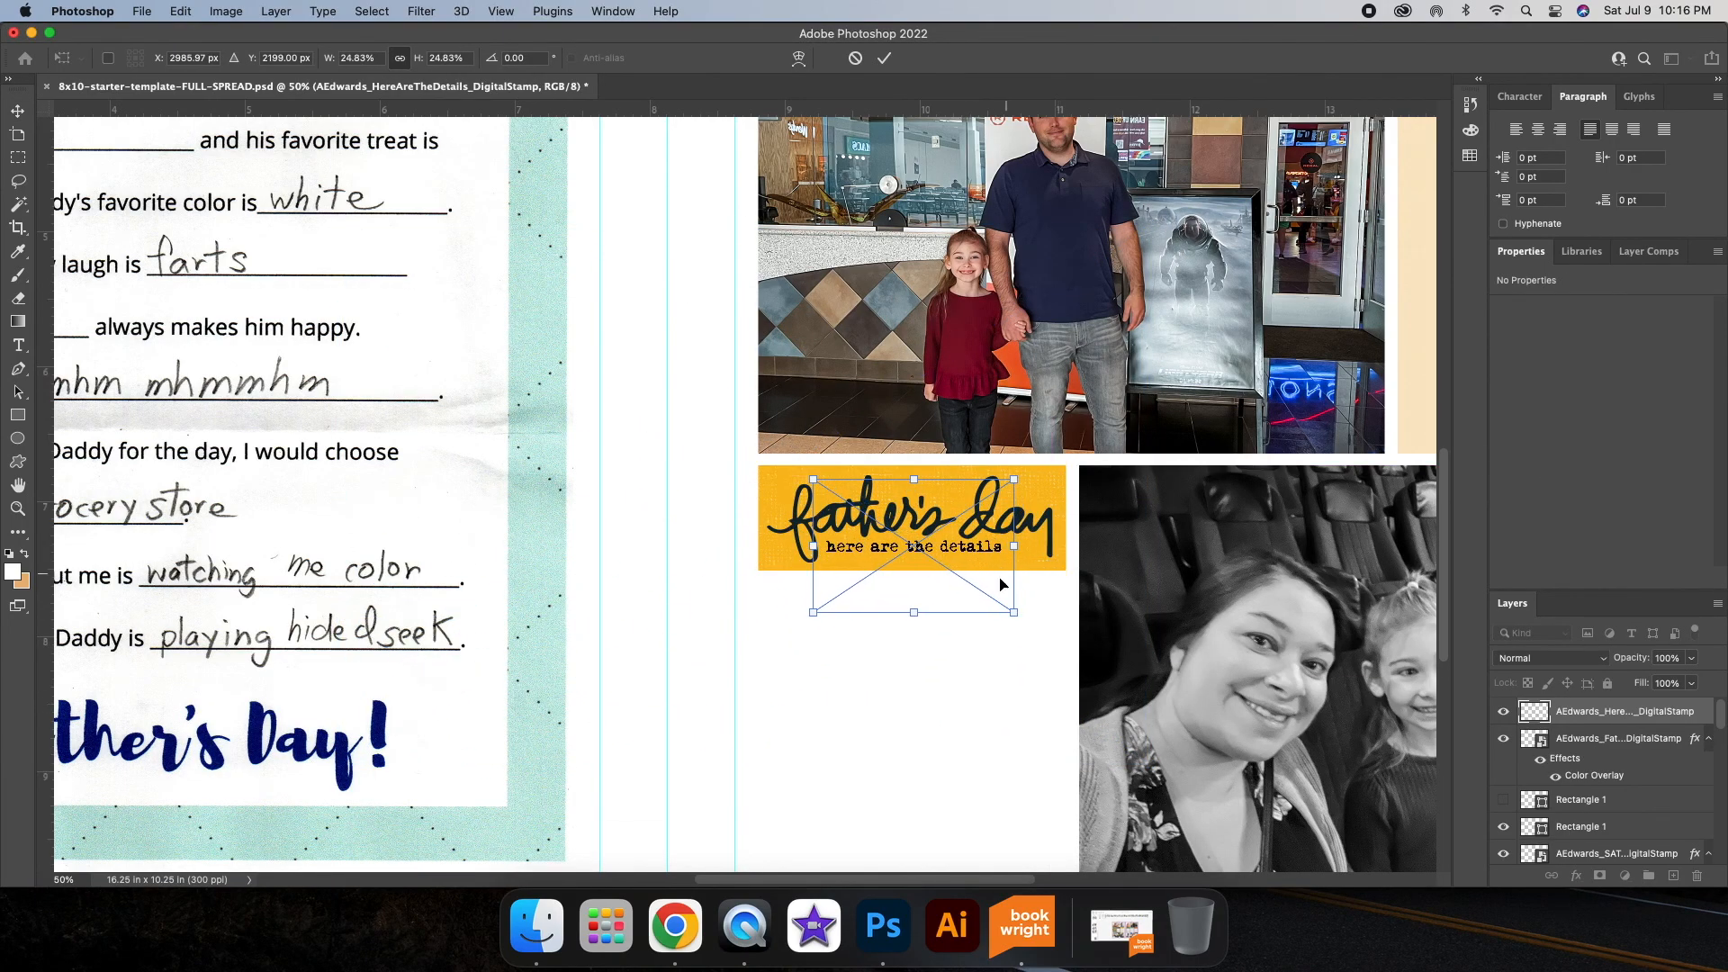
pyautogui.moveTo(949, 553); pyautogui.dragTo(955, 557)
pyautogui.press('Return')
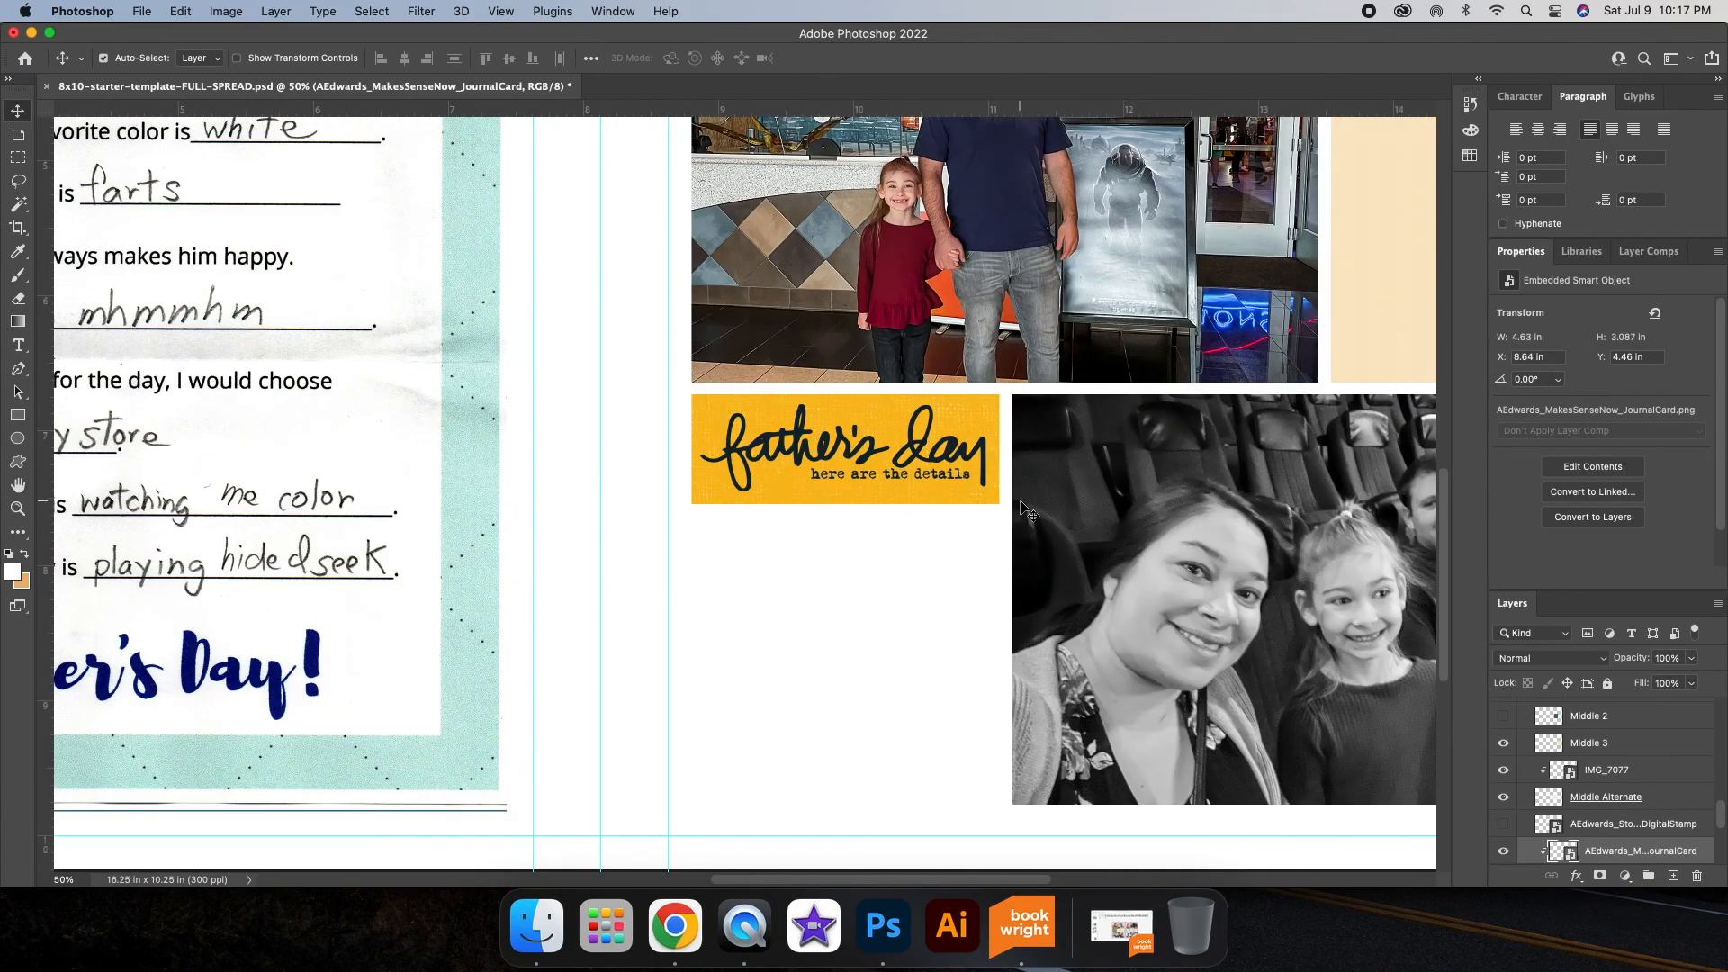
# Step: Select the father's day and here are the details stamps together and nudge them slightly down on the yellow strip
pyautogui.scroll(-1, 1020, 508)
pyautogui.click(848, 453)
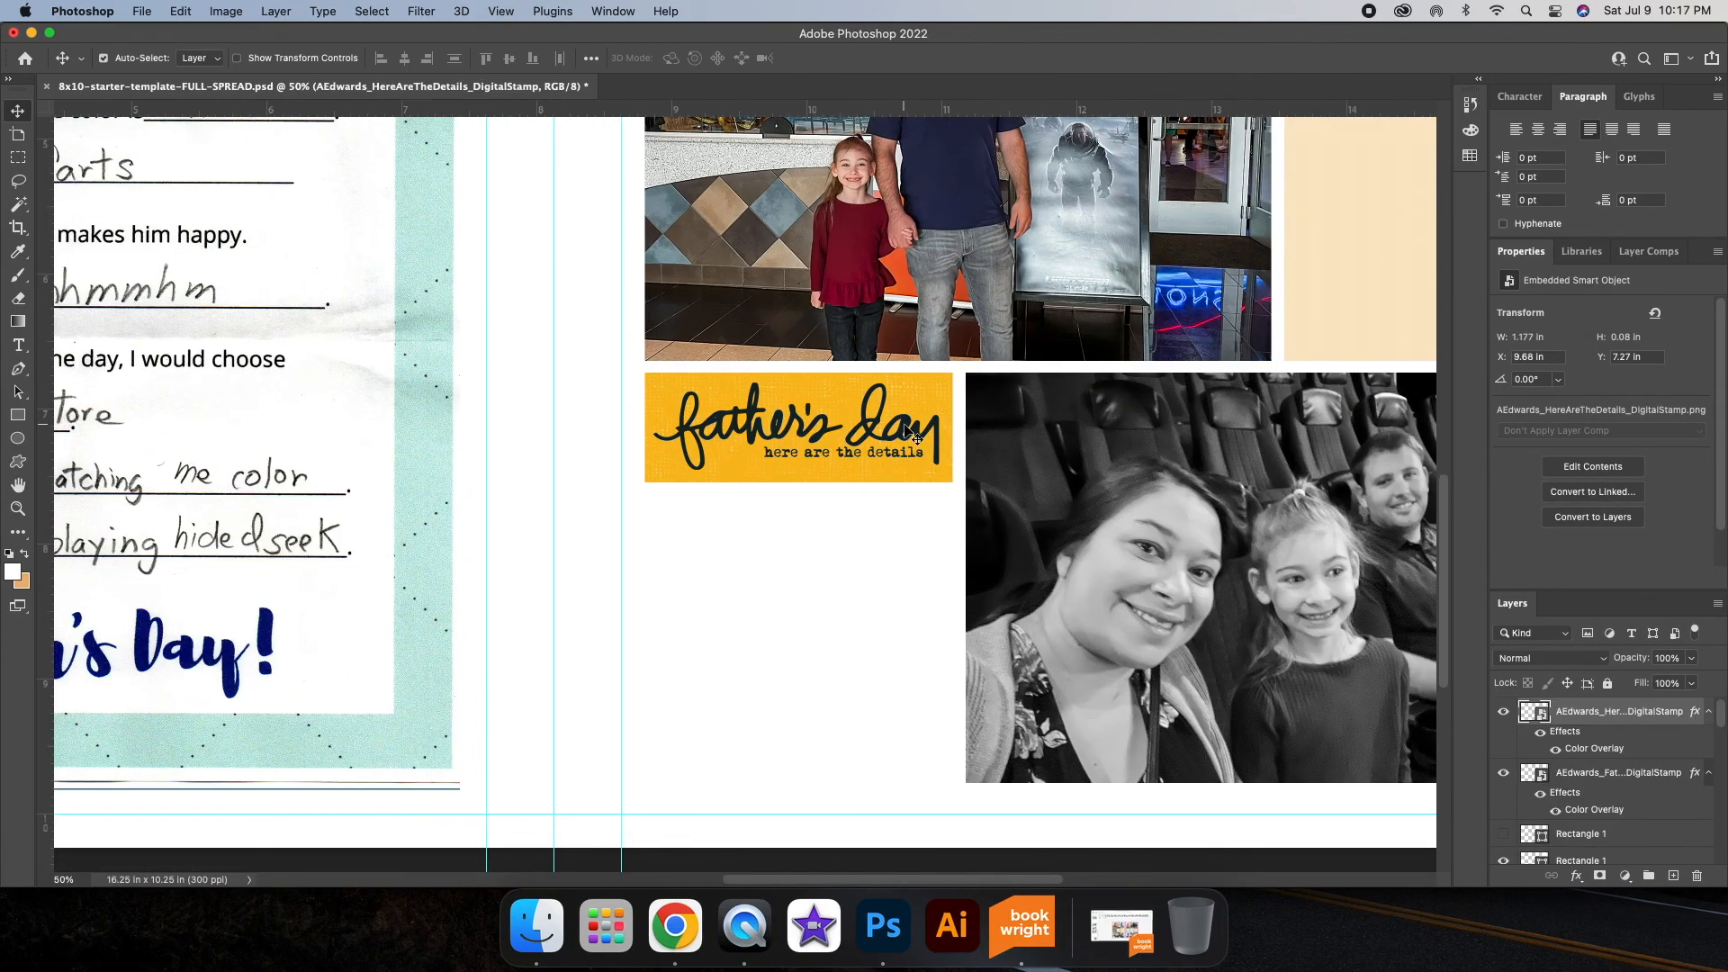
pyautogui.keyDown('shift'); pyautogui.click(810, 428); pyautogui.keyUp('shift')
pyautogui.press('Down')
# Step: Fit the AEdwards_WatchedReview_JournalCard into the Middle 3 box beside the lobby photo, about 2.3 in wide
pyautogui.scroll(4, 1242, 501)
pyautogui.hscroll(4, 1242, 502)
pyautogui.press('super+minus')
pyautogui.press('super+minus')
pyautogui.click(940, 531)
pyautogui.hscroll(-3, 983, 708)
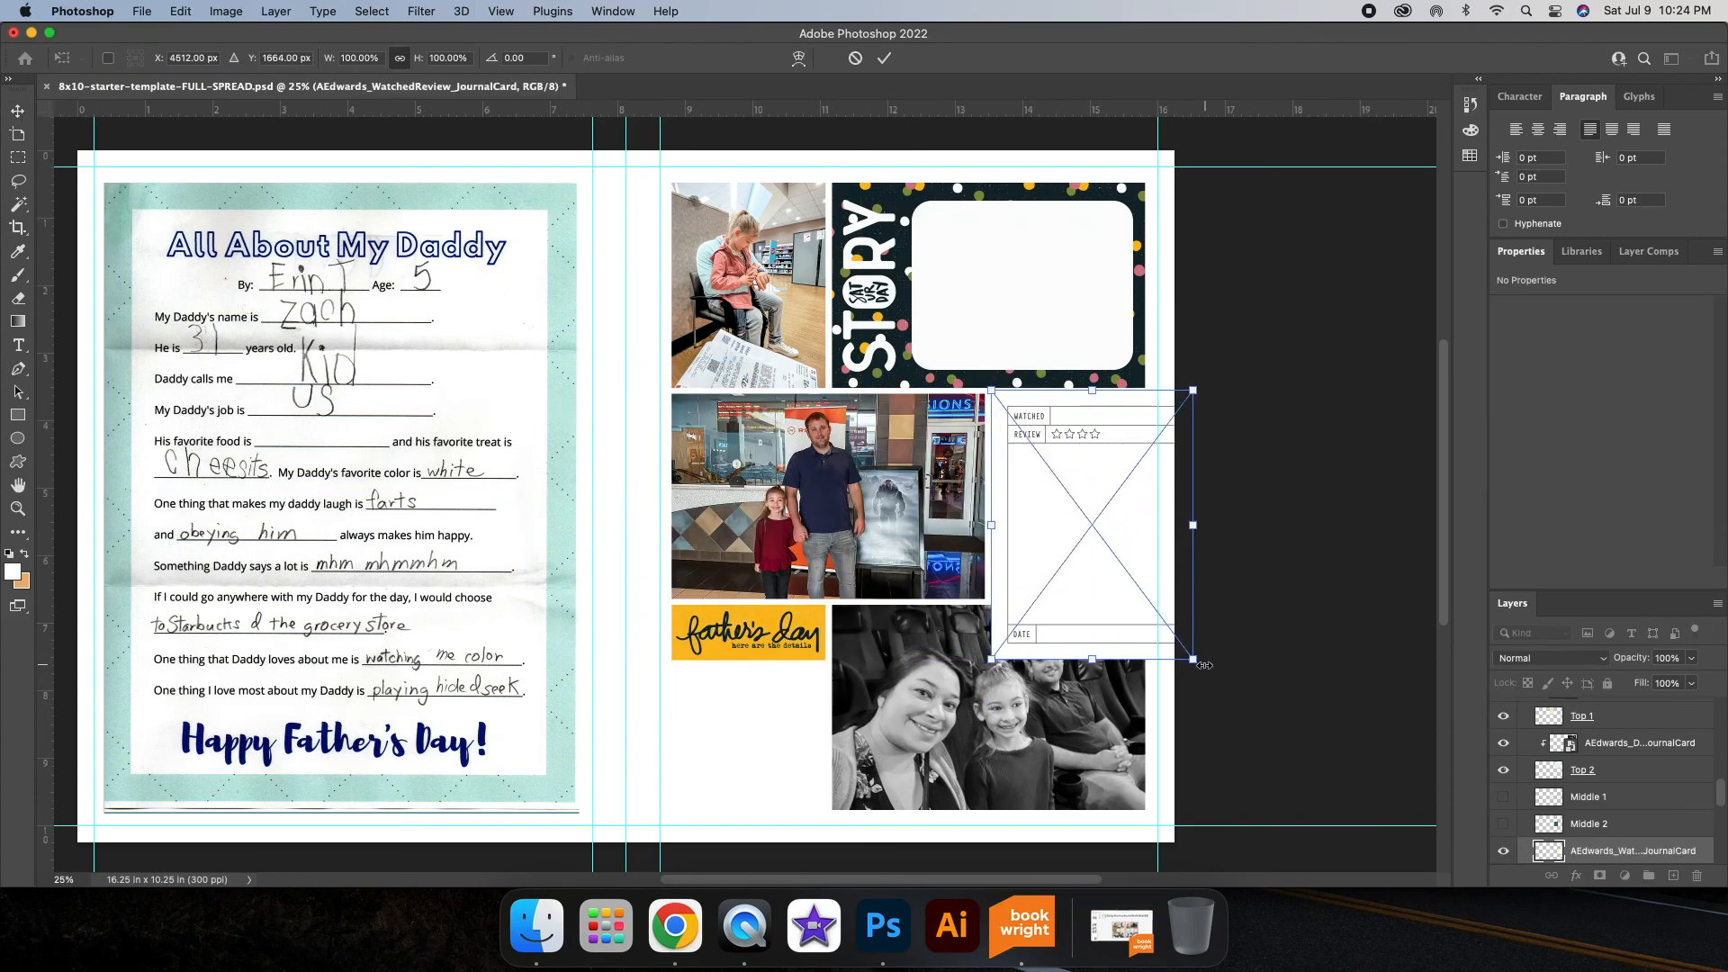
pyautogui.press('Return')
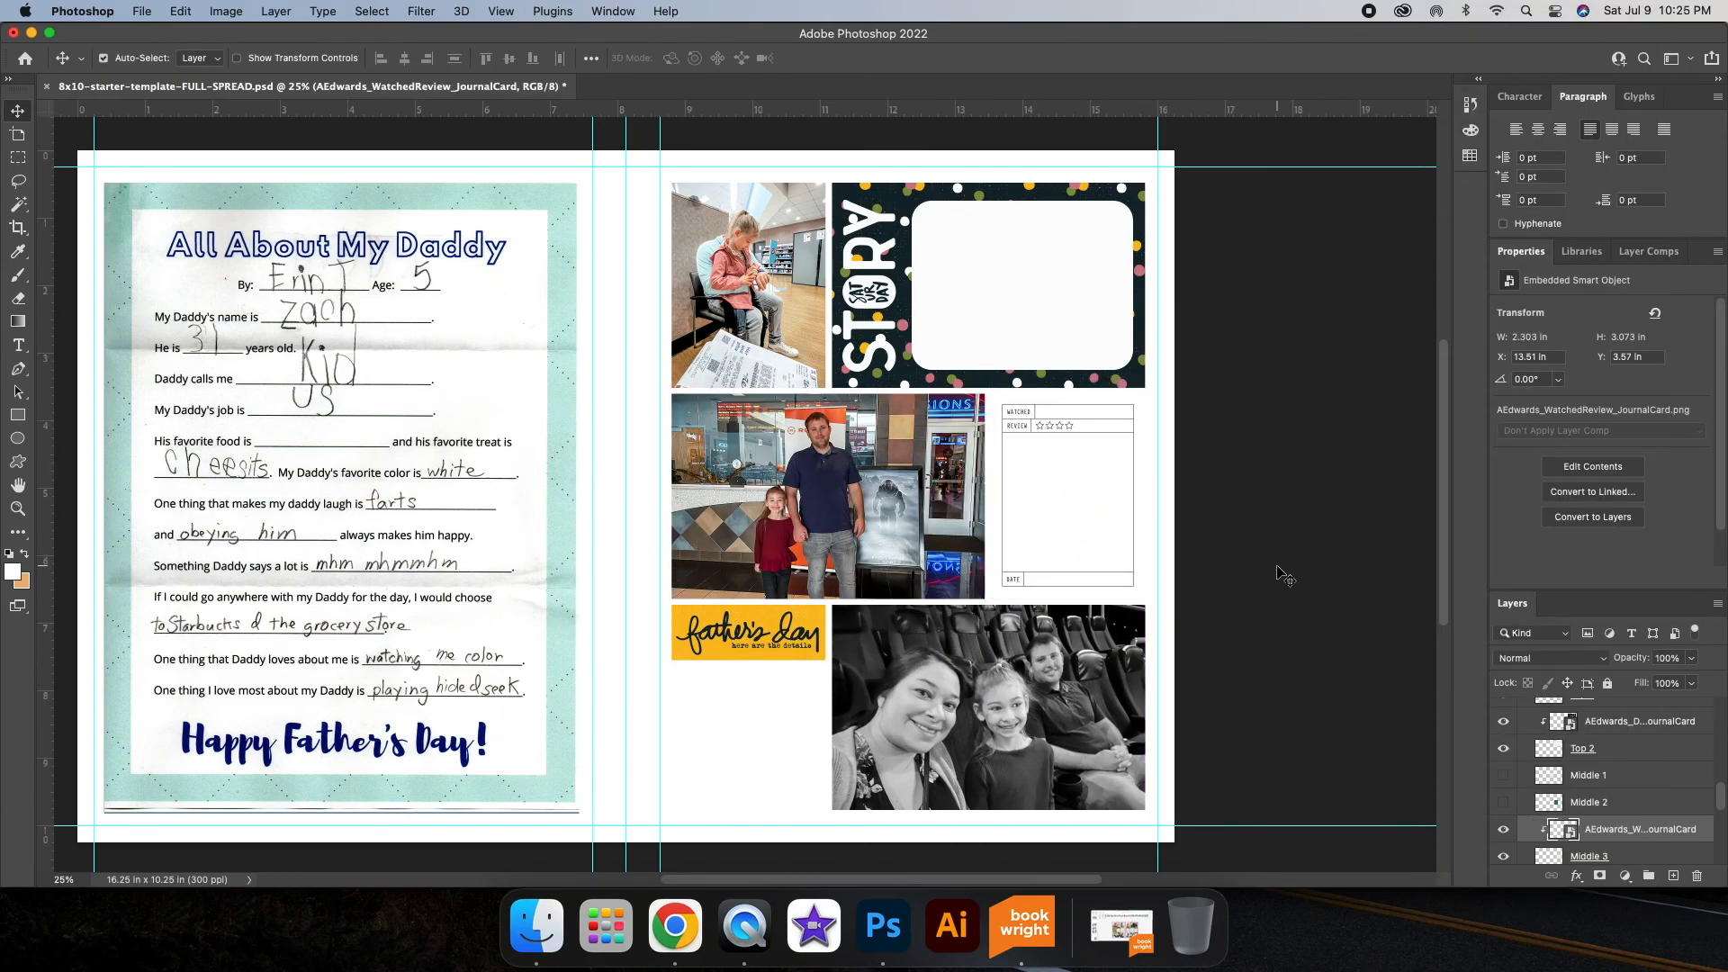
# Step: Switch to Chrome and save the IACB_FAMILYFUNSTAMPS_watching.png stamp to Downloads
pyautogui.hscroll(3, 1116, 538)
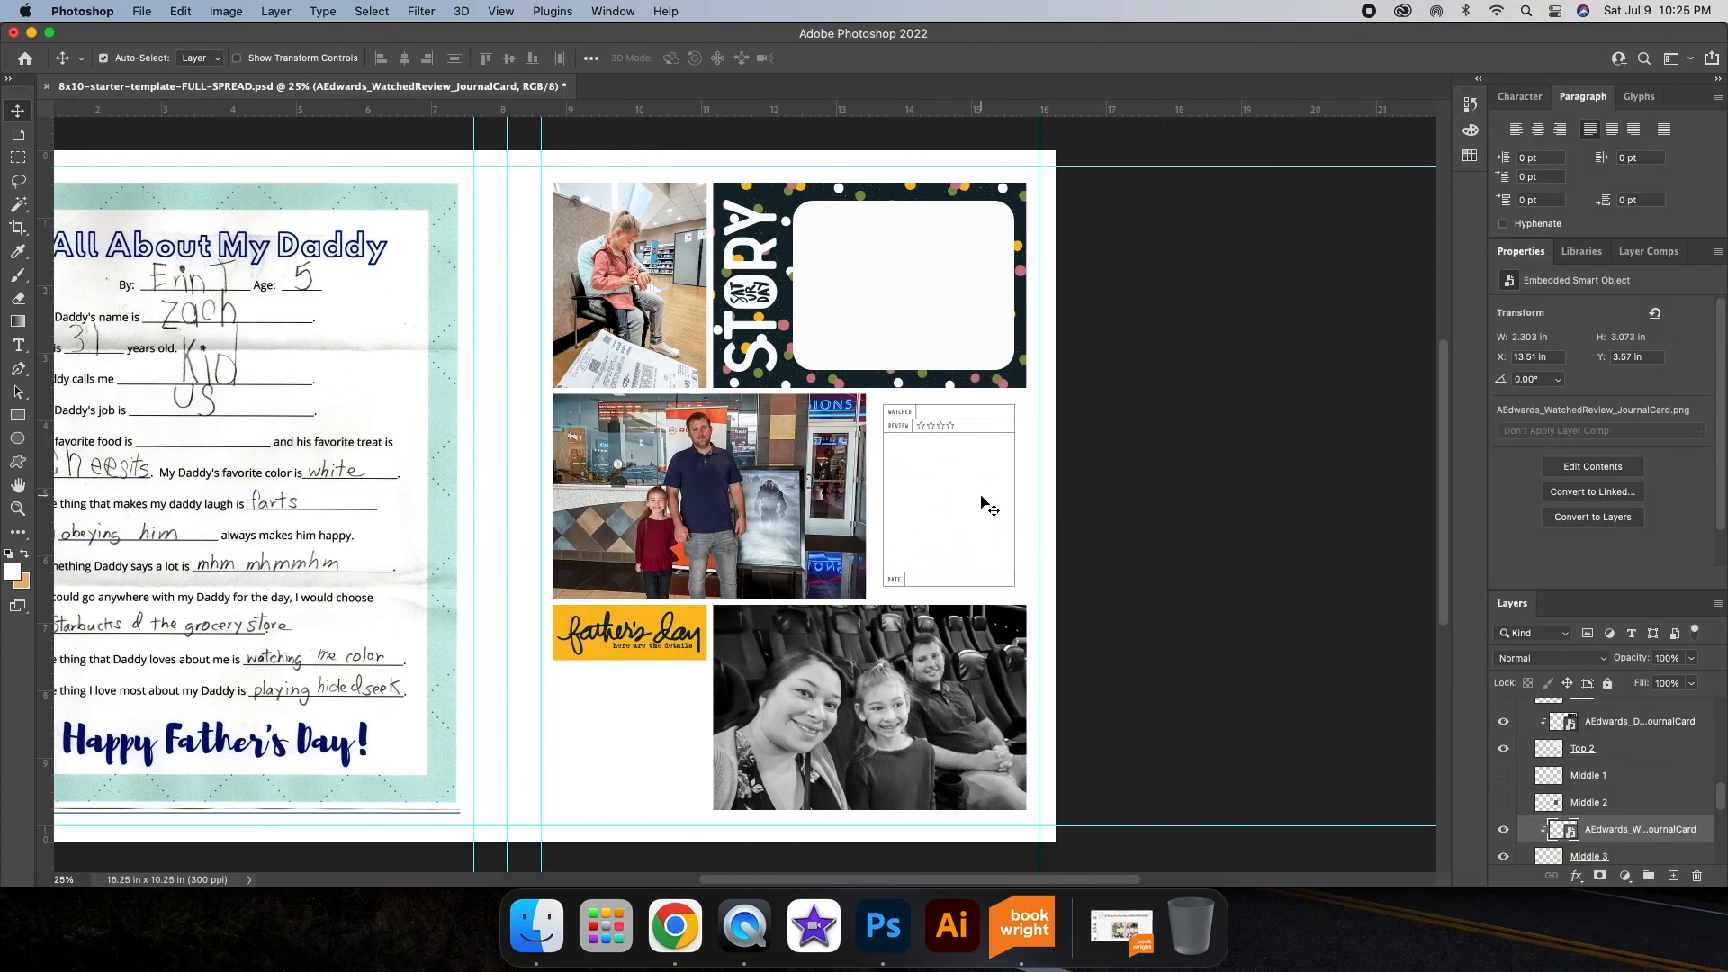
pyautogui.click(538, 903)
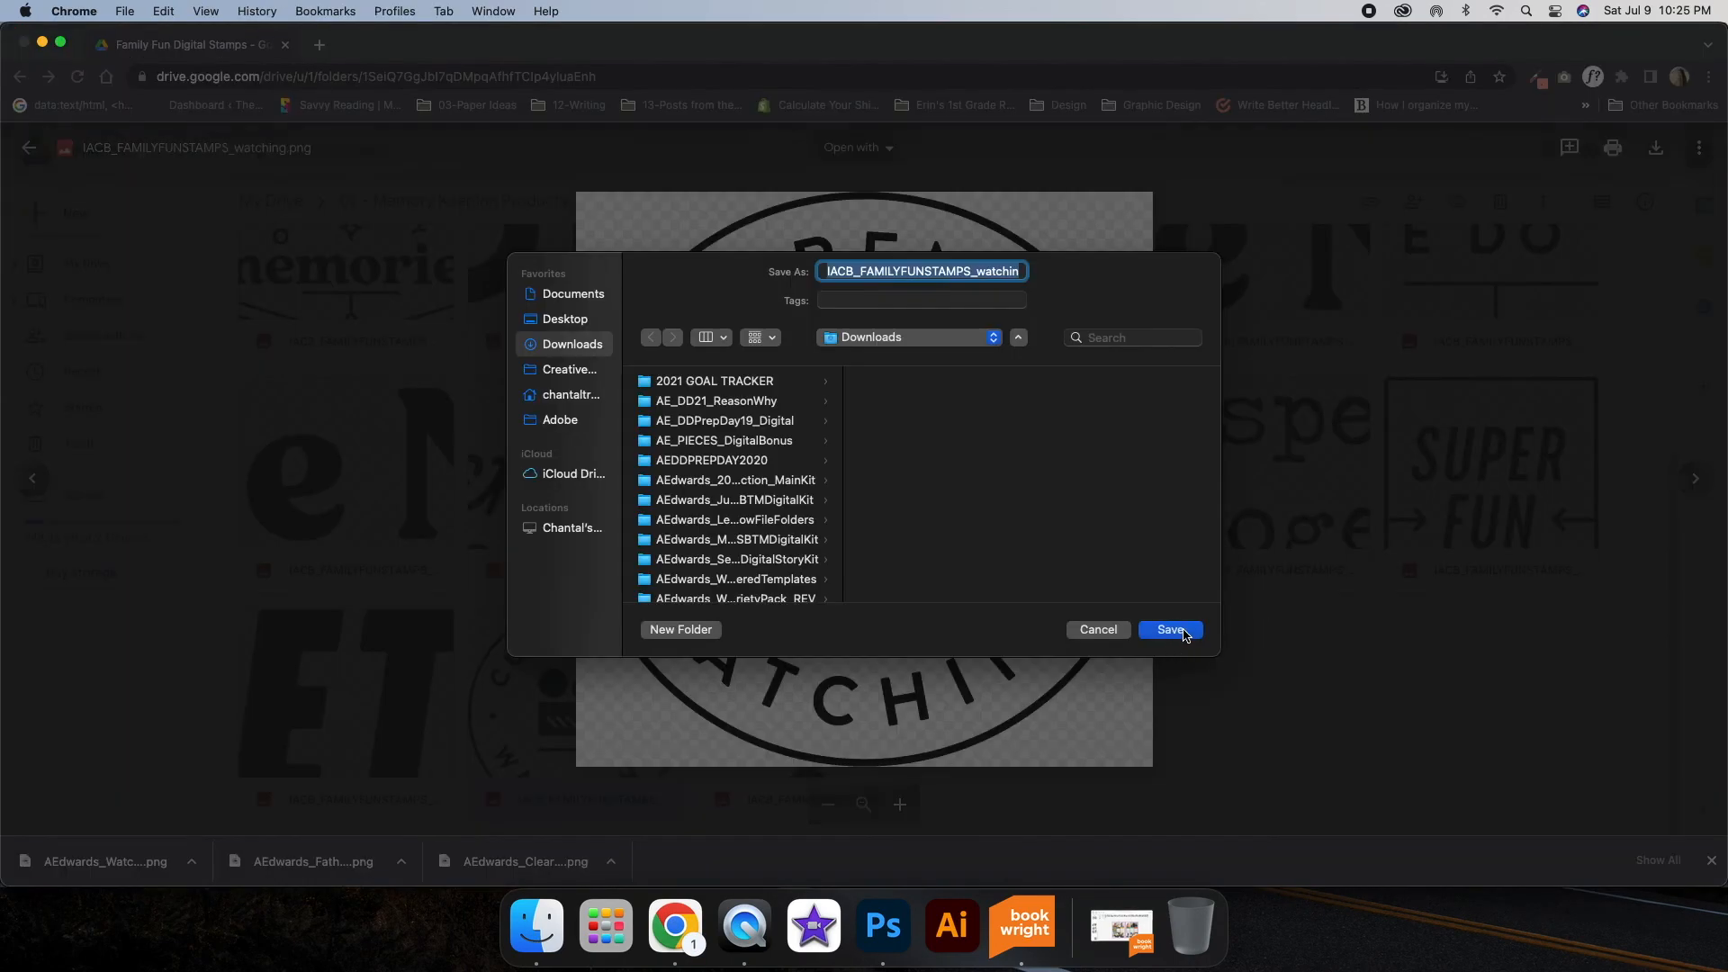
pyautogui.click(1171, 630)
# Step: Switch back to Photoshop and place the Currently Watching stamp from Downloads over the lower-right corner of the Watched/Review card
pyautogui.click(894, 937)
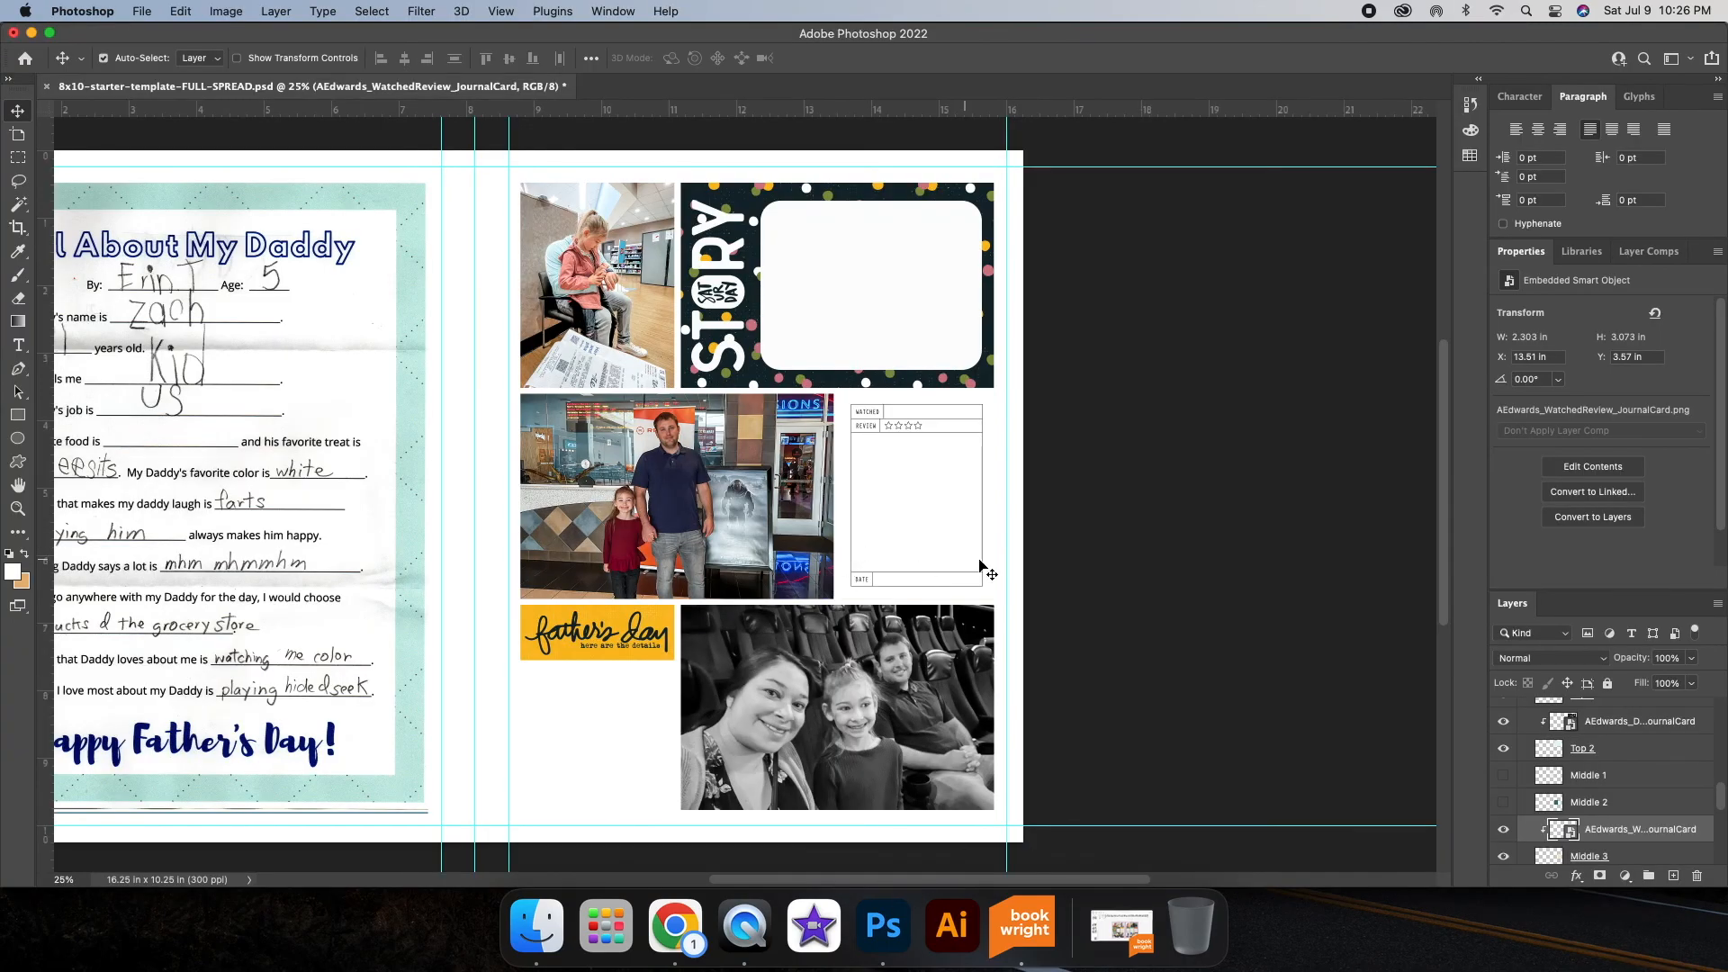
pyautogui.hscroll(3, 999, 580)
pyautogui.press('super+plus')
pyautogui.press('super+plus')
pyautogui.click(523, 945)
pyautogui.hscroll(4, 742, 607)
pyautogui.click(741, 608)
pyautogui.click(538, 654)
pyautogui.click(219, 414)
pyautogui.click(209, 438)
pyautogui.hscroll(4, 846, 630)
pyautogui.click(923, 658)
pyautogui.moveTo(922, 658)
pyautogui.mouseDown()
pyautogui.moveTo(518, 490)
pyautogui.moveTo(763, 577)
pyautogui.moveTo(832, 643)
pyautogui.mouseUp()
pyautogui.press('Return')
# Step: Rasterize the white Rectangle 2 layer behind the Currently Watching stamp and erase part of its edge near the card lines
pyautogui.click(717, 614)
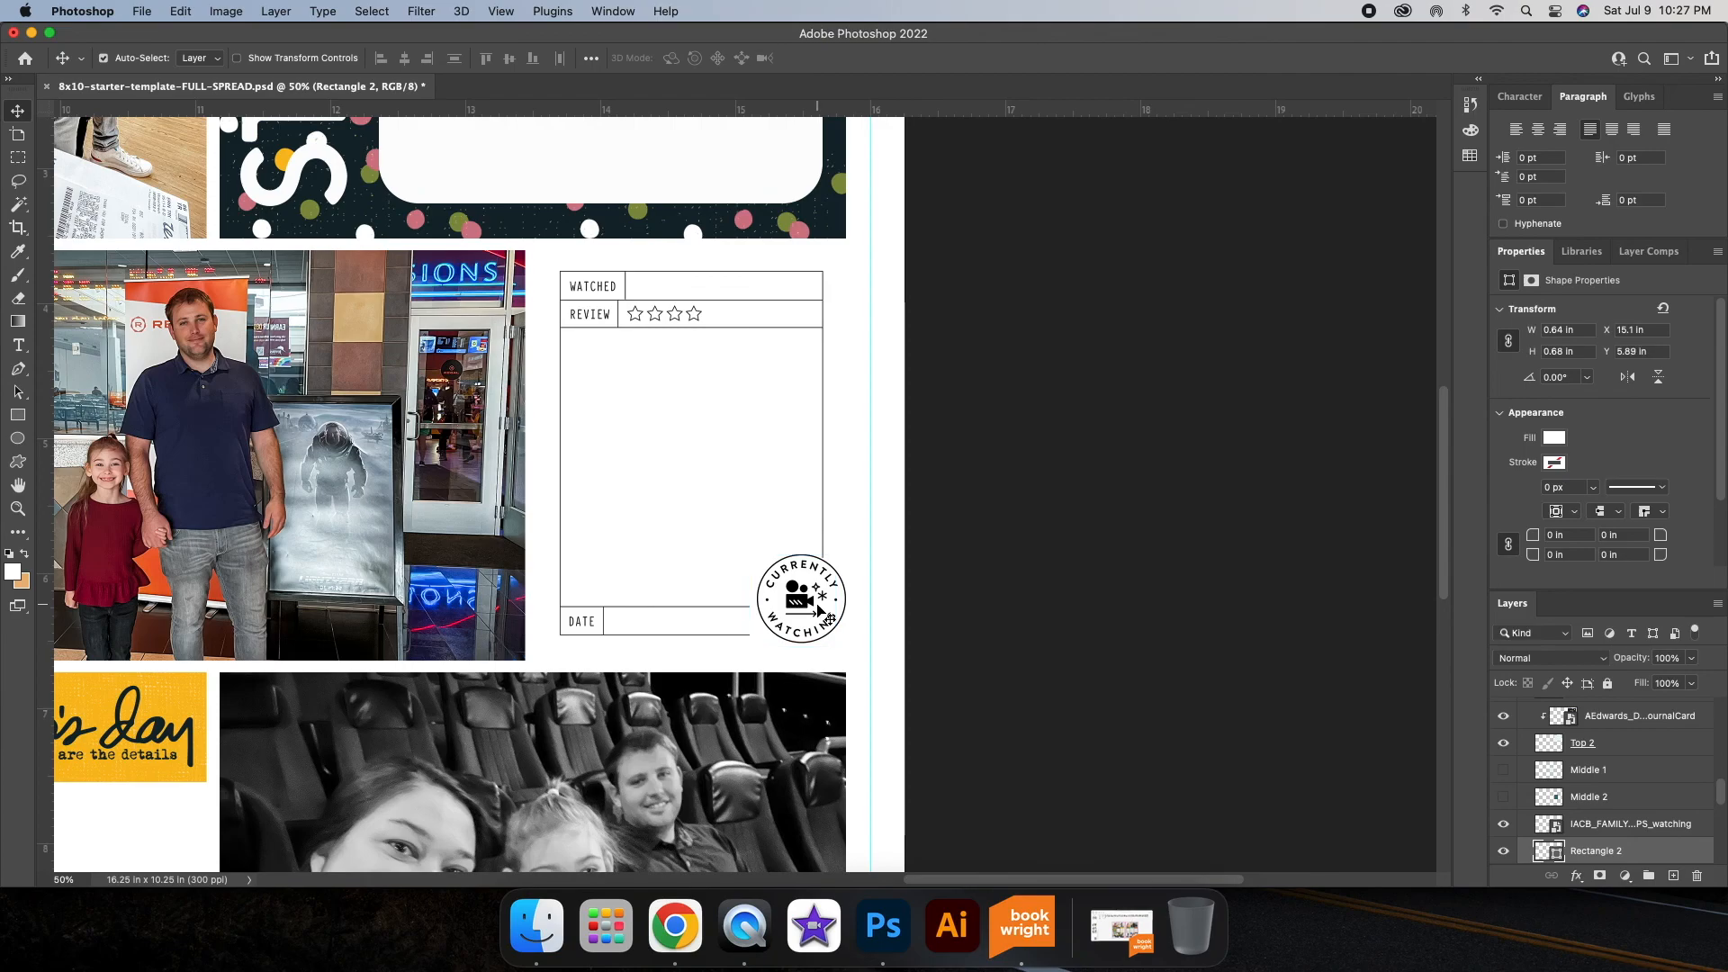
pyautogui.scroll(-2, 1080, 760)
pyautogui.hscroll(-2, 1080, 759)
pyautogui.rightClick(1660, 850)
pyautogui.click(1535, 341)
pyautogui.click(18, 299)
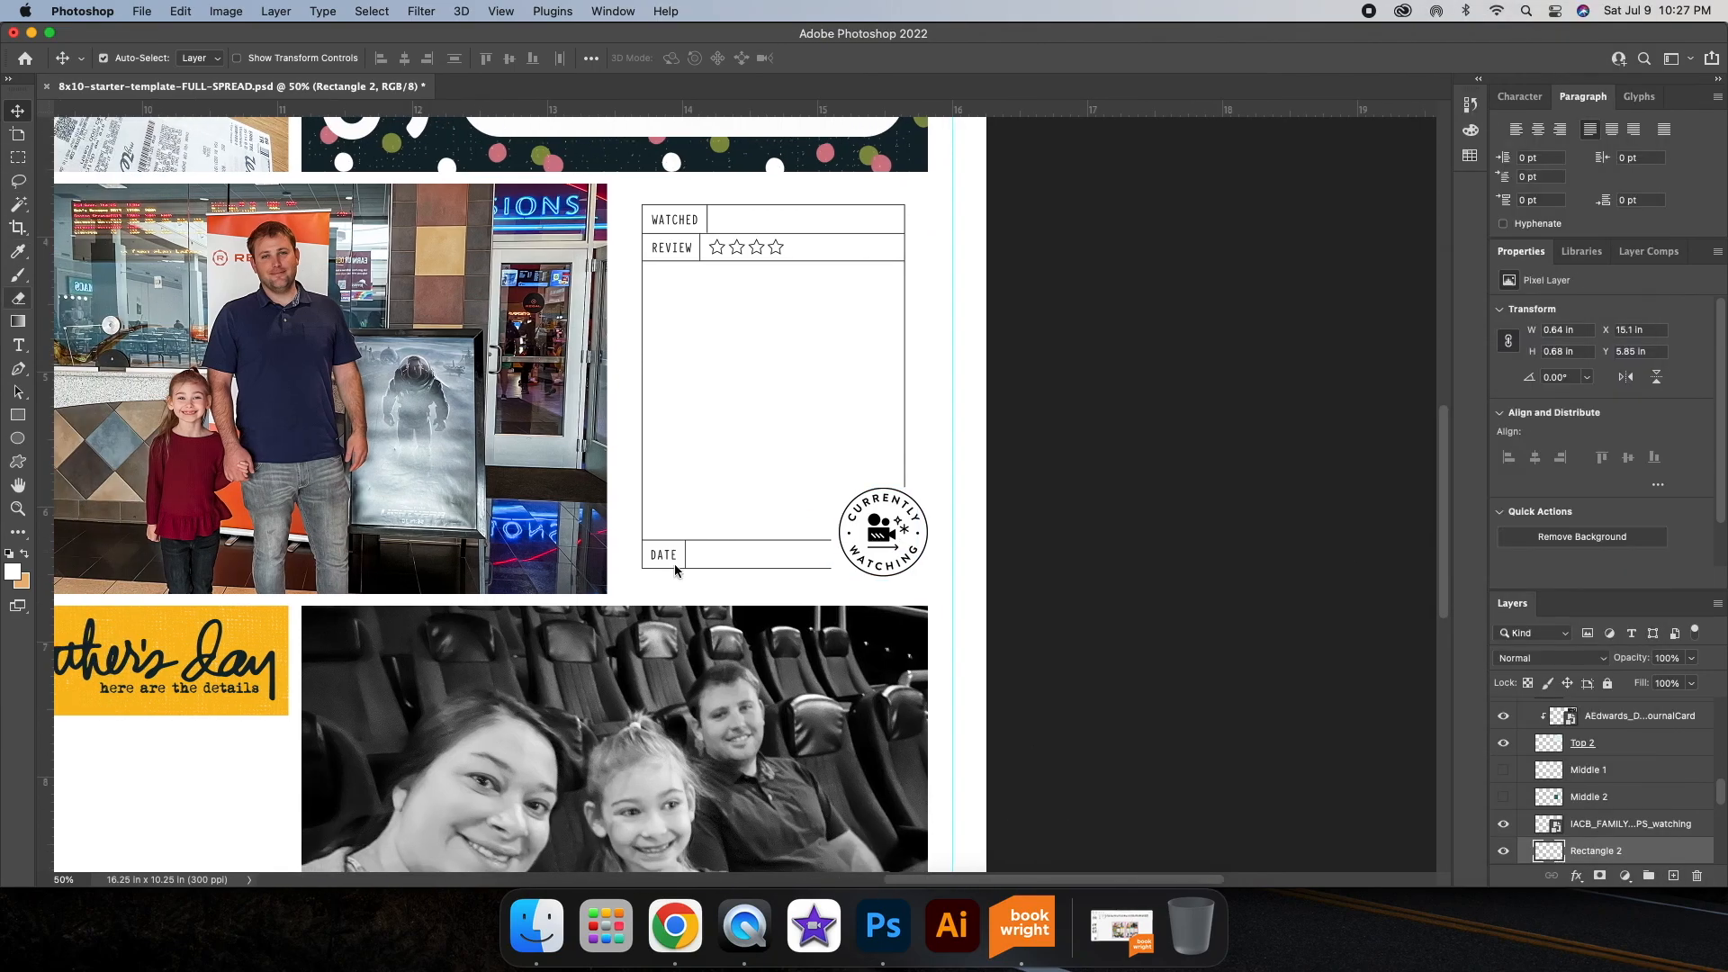
pyautogui.press('v')
# Step: Shift the Currently Watching stamp slightly up and left to X 15.11 in, Y 5.84 in
pyautogui.click(886, 539)
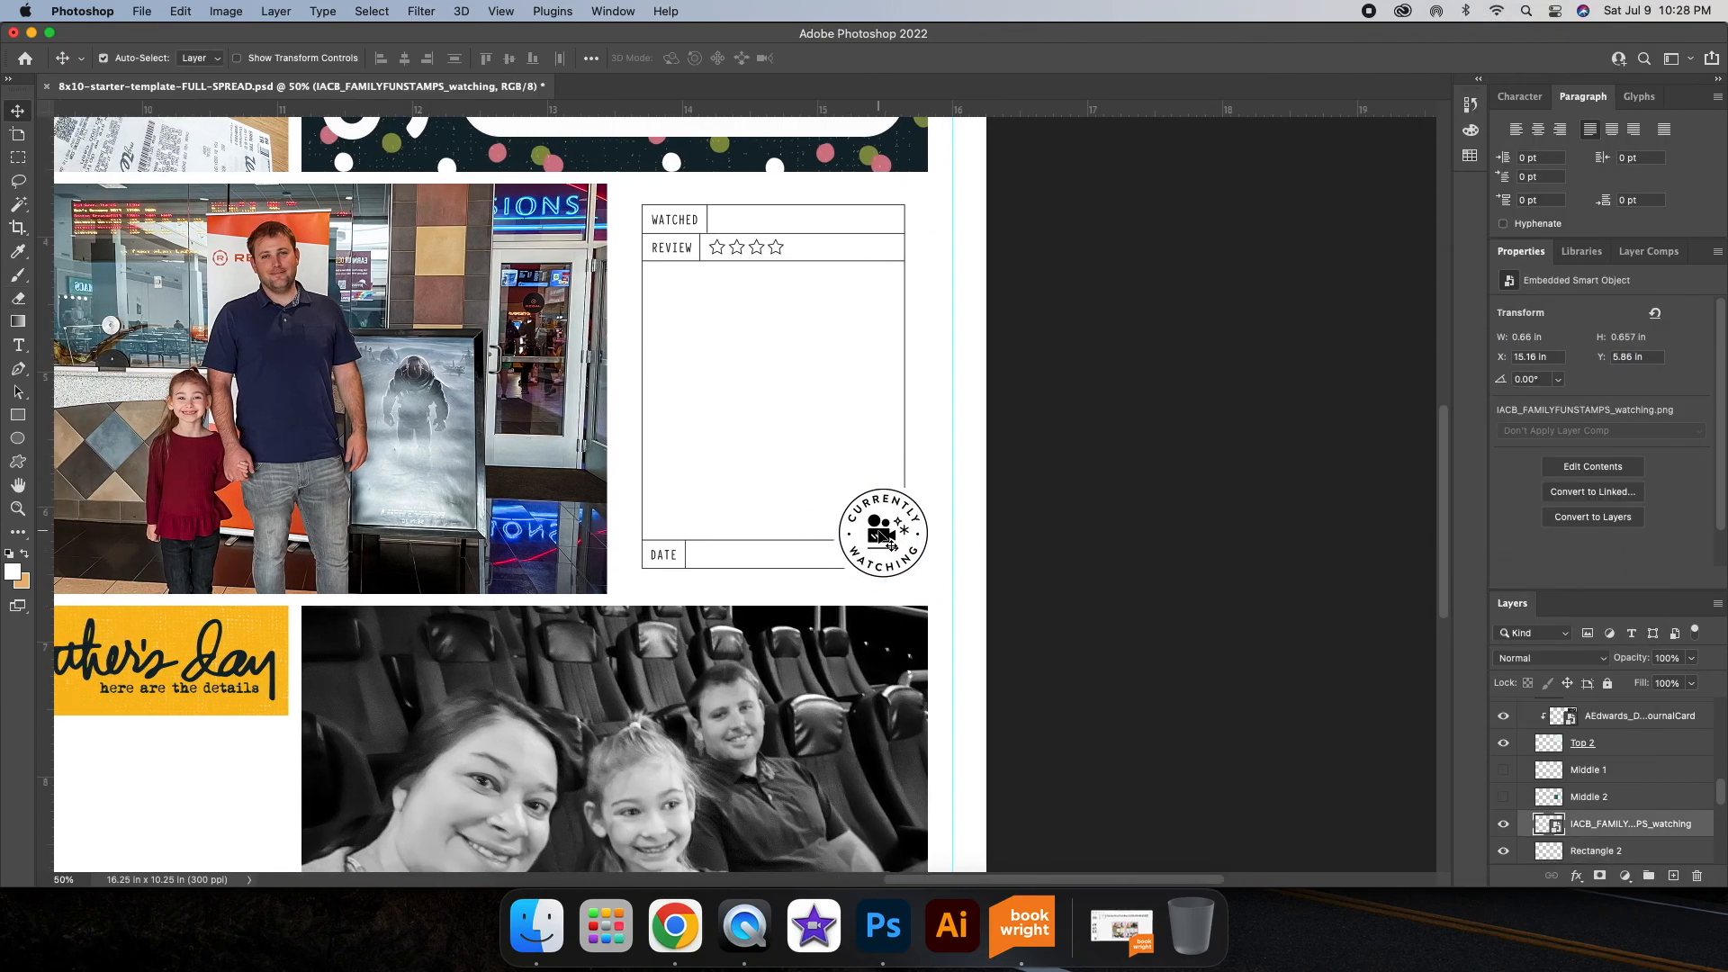
pyautogui.scroll(3, 984, 494)
pyautogui.hscroll(-3, 984, 494)
pyautogui.click(996, 689)
pyautogui.moveTo(990, 675); pyautogui.dragTo(987, 672)
pyautogui.click(988, 674)
pyautogui.click(1272, 543)
# Step: Give the Currently Watching stamp a Color Overlay in the pink sampled from the Story card's dots
pyautogui.scroll(2, 1201, 570)
pyautogui.hscroll(1, 1201, 570)
pyautogui.scroll(-3, 1202, 576)
pyautogui.doubleClick(1701, 824)
pyautogui.click(1055, 609)
pyautogui.click(1419, 430)
pyautogui.click(1012, 239)
pyautogui.click(1638, 579)
pyautogui.click(1628, 398)
pyautogui.scroll(2, 1071, 594)
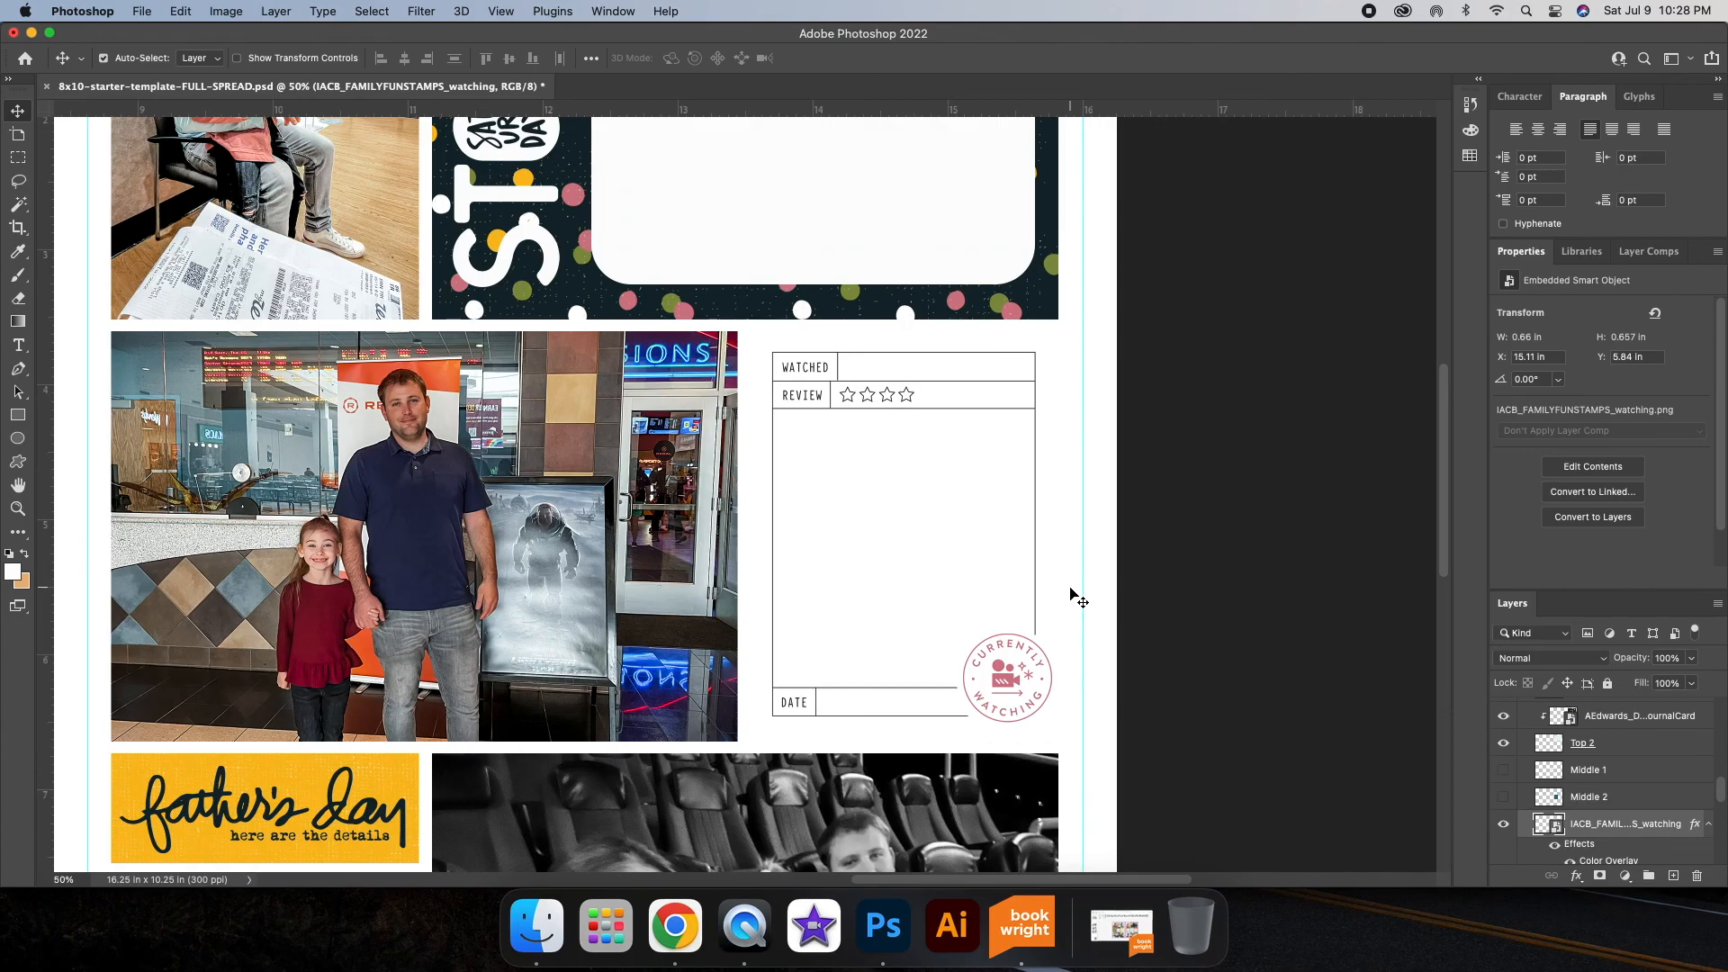
# Step: Change the Currently Watching stamp's Color Overlay to gray #767474, sampled from the review card's border line
pyautogui.press('super+plus')
pyautogui.press('super+plus')
pyautogui.press('super+plus')
pyautogui.hscroll(3, 1358, 848)
pyautogui.doubleClick(1697, 822)
pyautogui.click(1629, 431)
pyautogui.doubleClick(1683, 819)
pyautogui.click(1062, 610)
pyautogui.click(1420, 431)
pyautogui.click(594, 432)
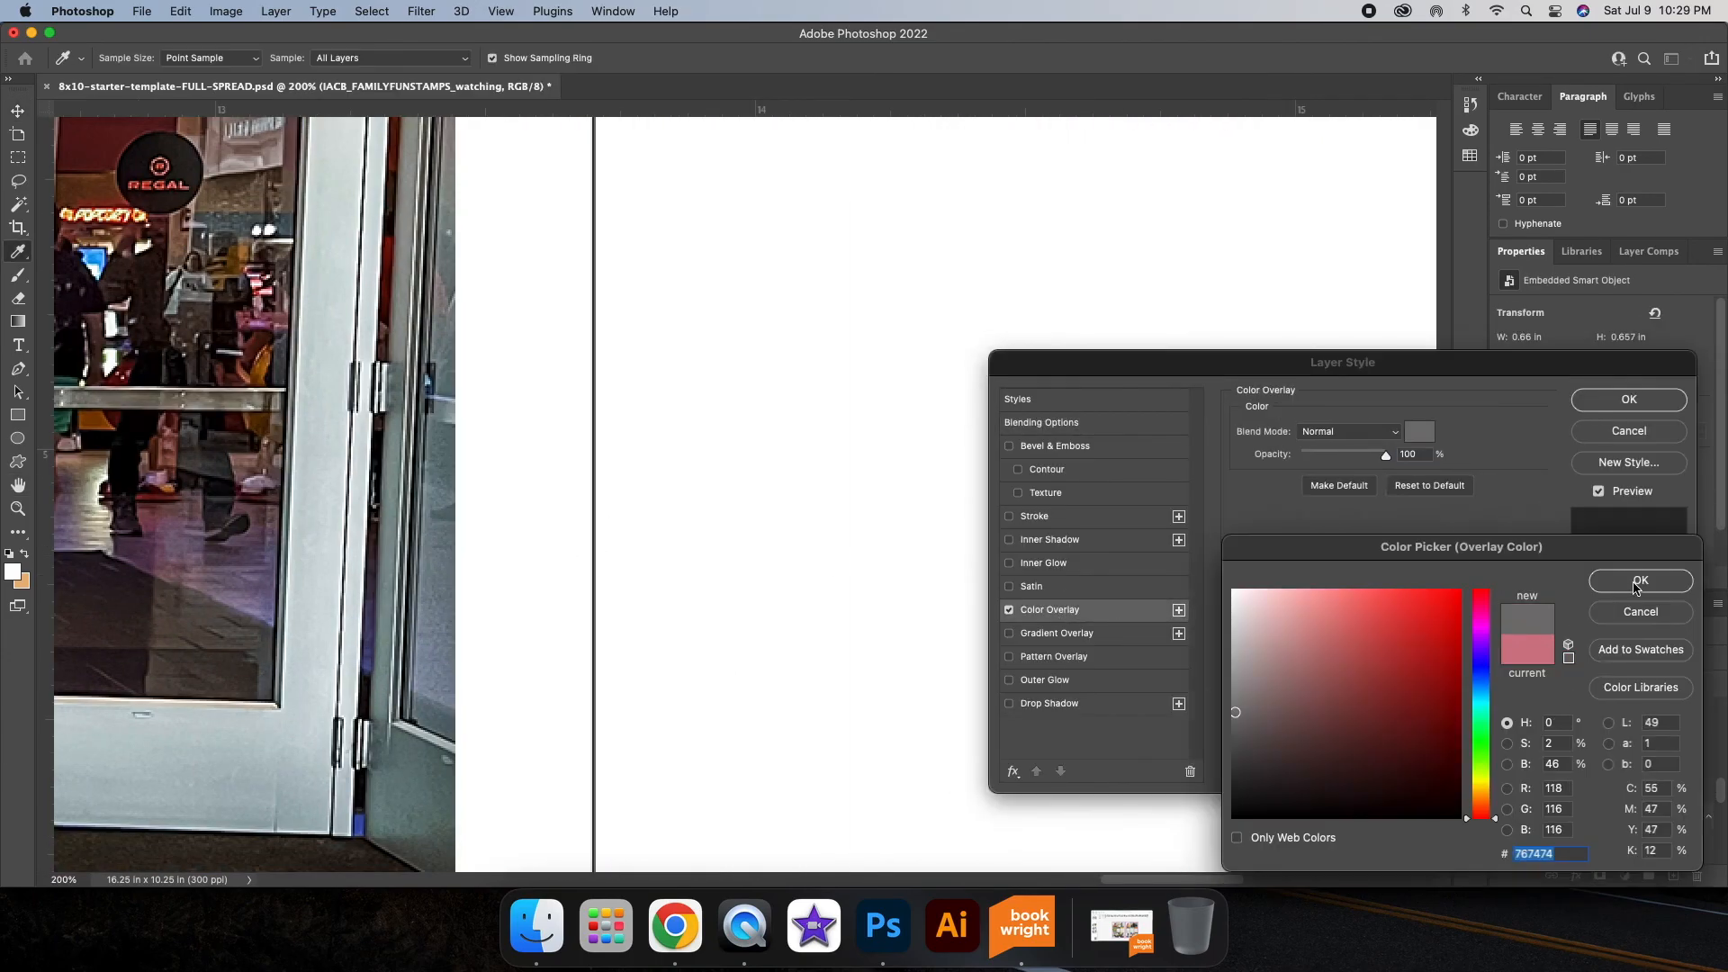
pyautogui.click(1640, 581)
pyautogui.click(1628, 400)
# Step: Darken the gray Color Overlay on the Currently Watching stamp to match the card's lines
pyautogui.scroll(-5, 1288, 474)
pyautogui.hscroll(7, 1288, 474)
pyautogui.doubleClick(1685, 815)
pyautogui.click(1055, 610)
pyautogui.click(1419, 432)
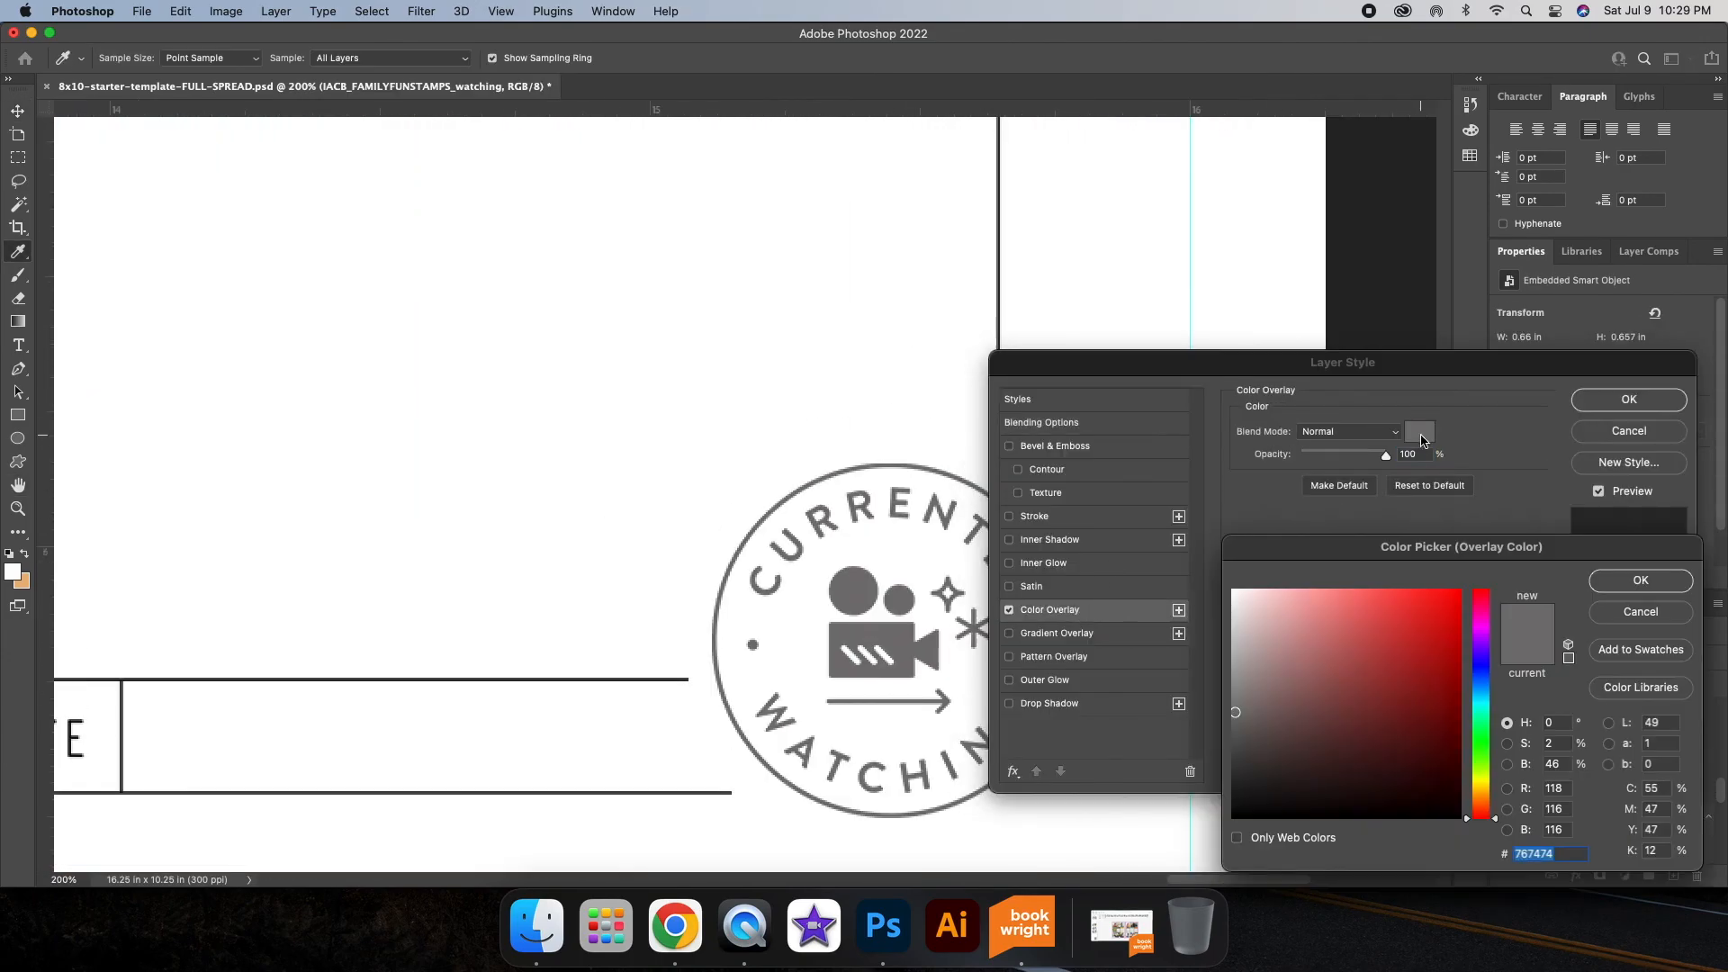
pyautogui.moveTo(1236, 714); pyautogui.dragTo(1234, 743)
pyautogui.click(1640, 581)
pyautogui.click(1628, 399)
# Step: Draw a pink-filled circle about 0.74 in across behind the Currently Watching stamp, above the Rectangle 2 layer
pyautogui.press('super+minus')
pyautogui.press('super+minus')
pyautogui.press('super+minus')
pyautogui.scroll(2, 1068, 583)
pyautogui.hscroll(-3, 1068, 584)
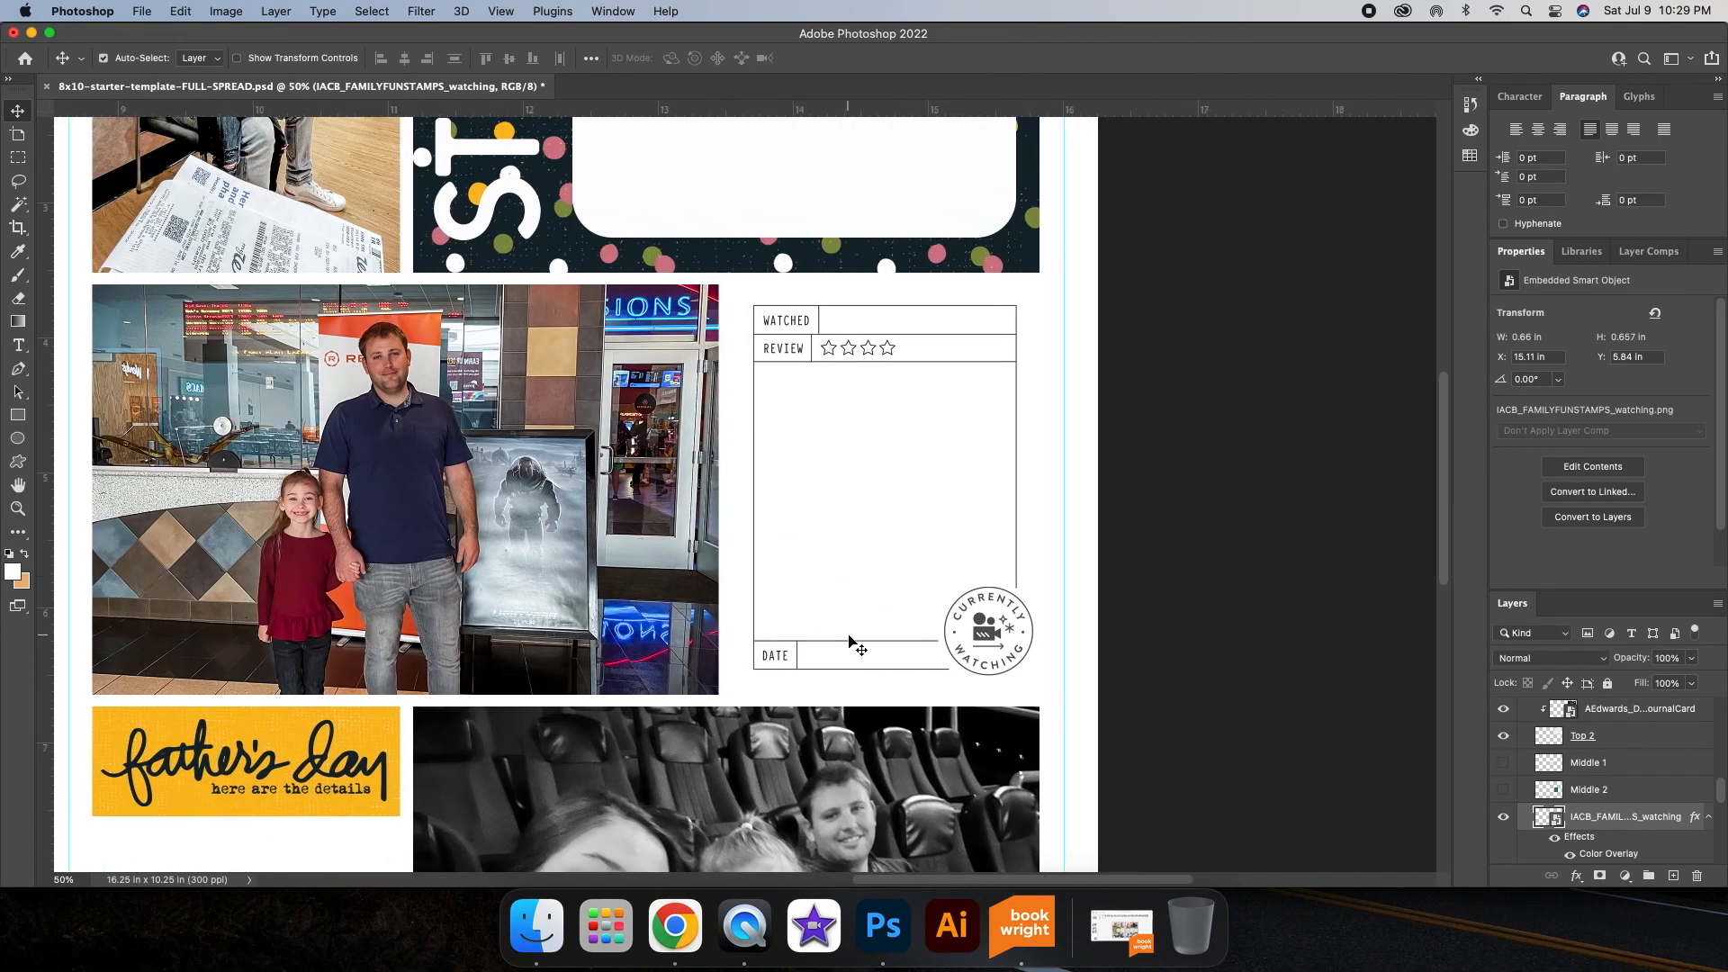
pyautogui.scroll(1, 1062, 693)
pyautogui.click(1022, 676)
pyautogui.scroll(-1, 1022, 677)
pyautogui.click(17, 439)
pyautogui.click(200, 58)
pyautogui.moveTo(942, 586); pyautogui.dragTo(1072, 687)
pyautogui.press('v')
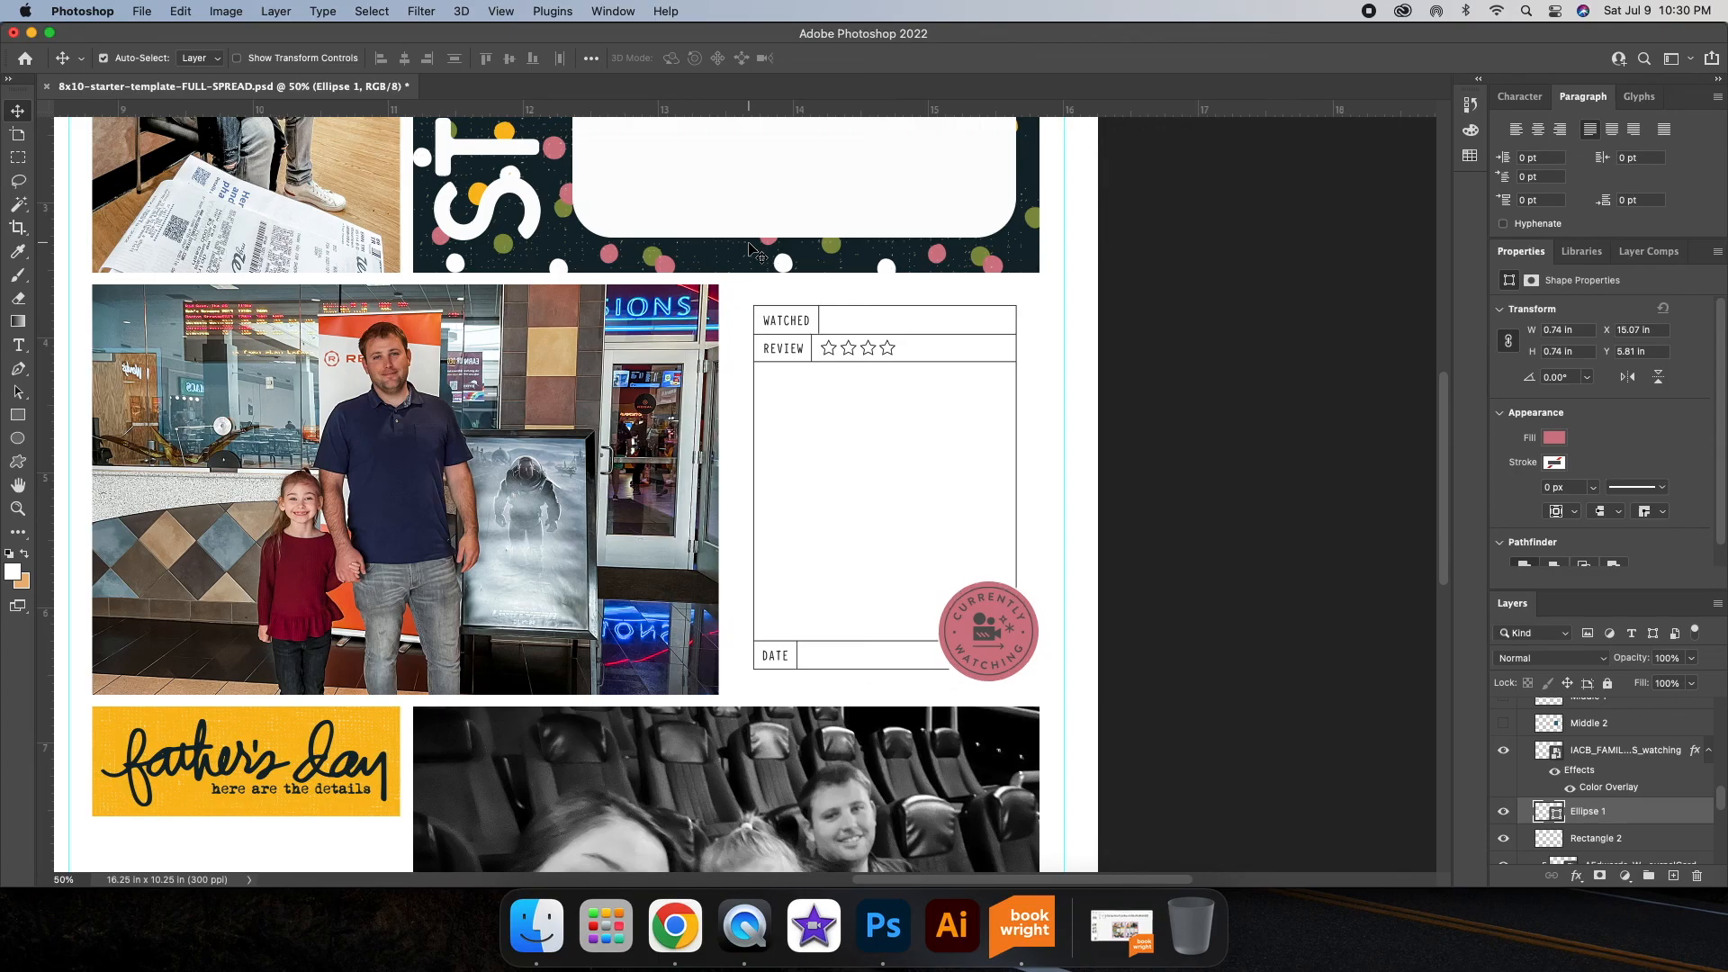
# Step: Change the Currently Watching stamp's Color Overlay to white so it contrasts with the pink circle
pyautogui.doubleClick(1666, 743)
pyautogui.hscroll(-1, 1062, 605)
pyautogui.click(1049, 607)
pyautogui.click(1416, 429)
pyautogui.click(1227, 583)
pyautogui.click(1640, 581)
pyautogui.click(1628, 399)
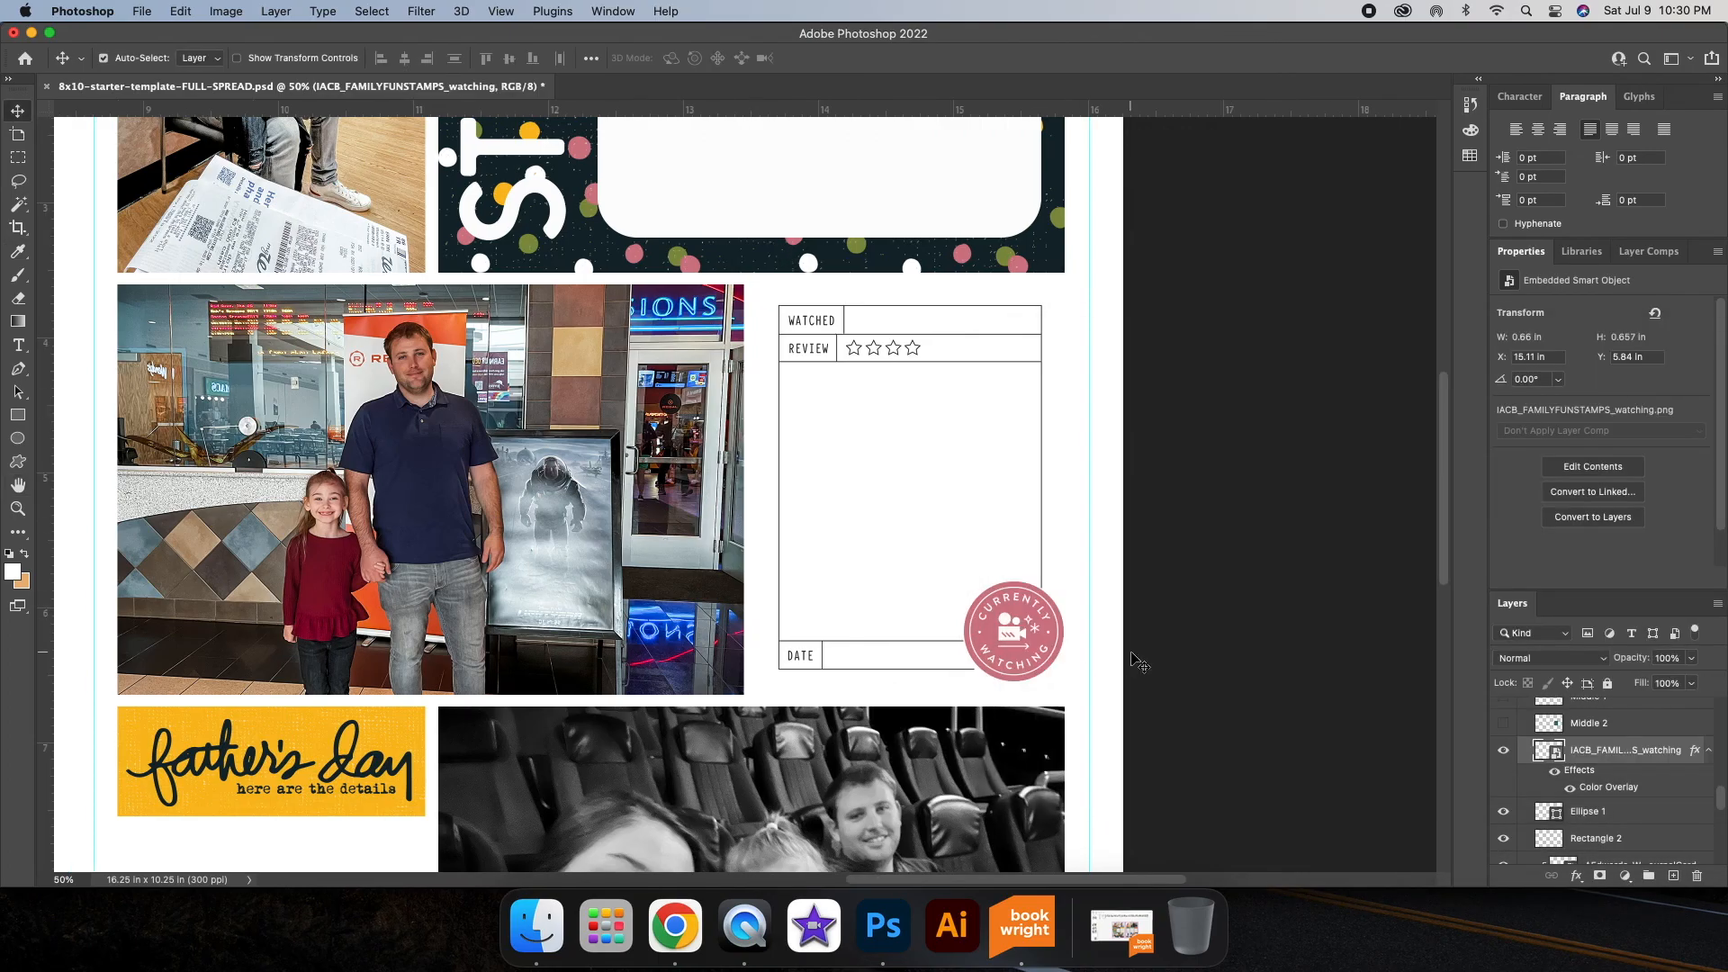
pyautogui.hscroll(2, 1121, 665)
pyautogui.click(889, 677)
# Step: Move the Your Story Goes Here text layer to the top of the layer stack and show it
pyautogui.hscroll(-4, 1120, 651)
pyautogui.scroll(-5, 1120, 652)
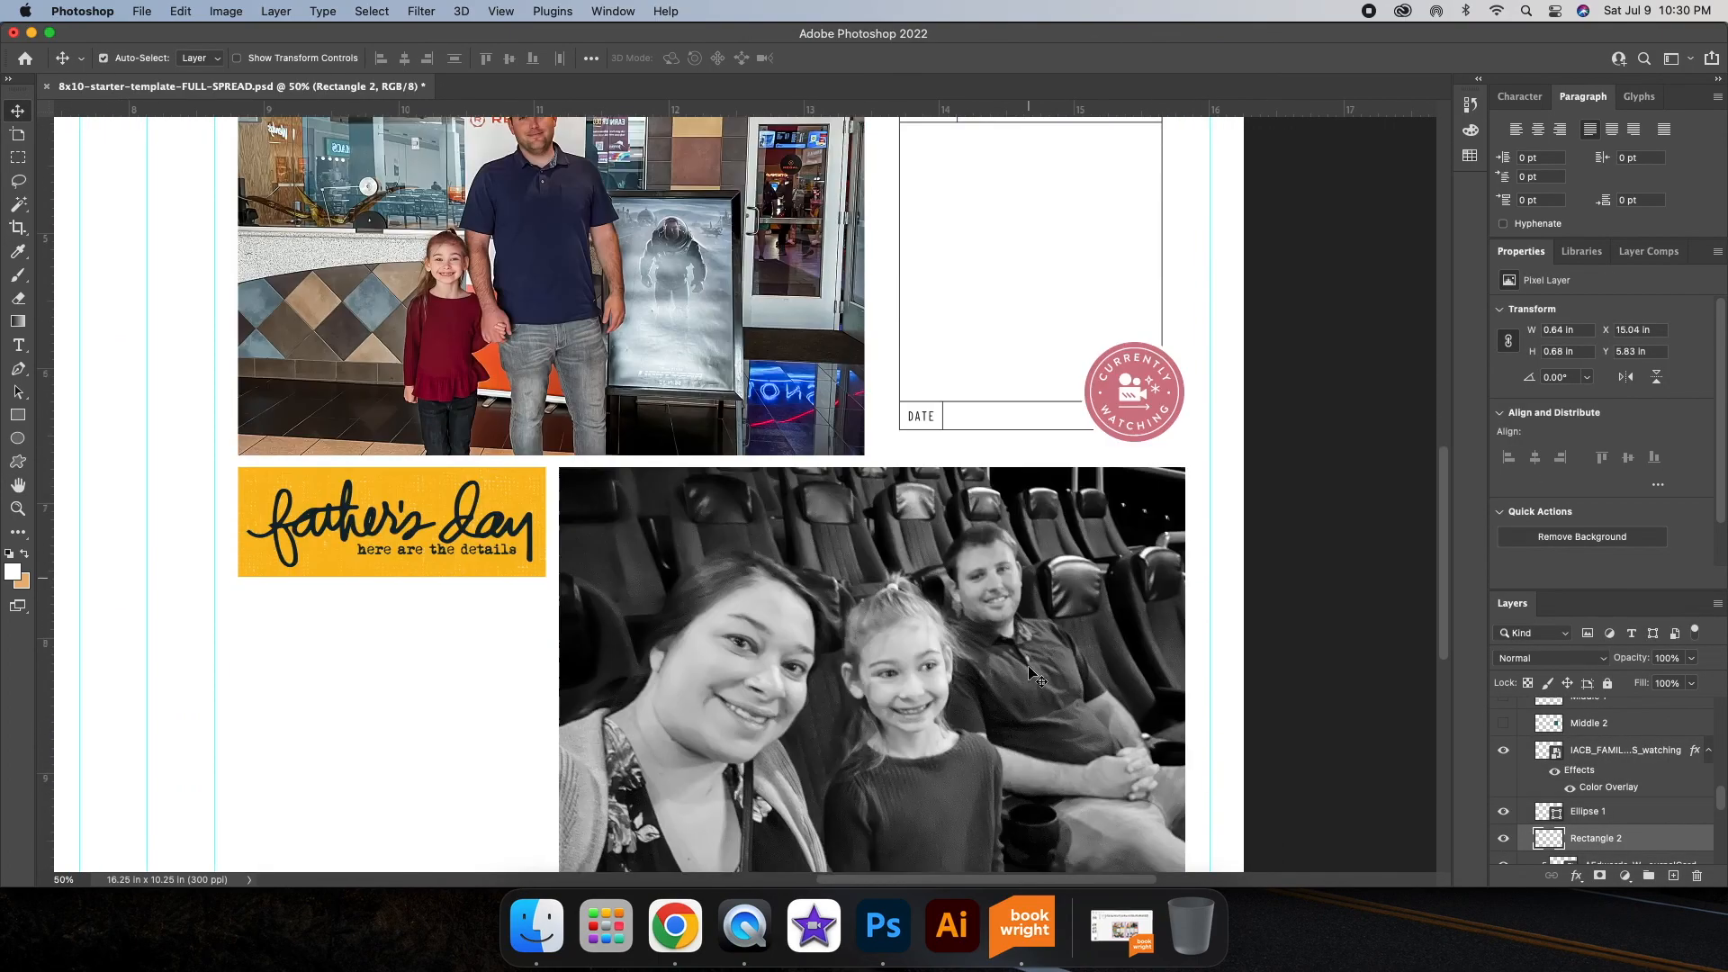
pyautogui.scroll(6, 1120, 652)
pyautogui.hscroll(3, 1120, 651)
pyautogui.scroll(15, 1609, 779)
pyautogui.click(1602, 785)
pyautogui.moveTo(1611, 785); pyautogui.dragTo(1650, 702)
pyautogui.click(1503, 711)
# Step: Trim the Your Story Goes Here placeholder text and fit its text box inside the Story card's white area
pyautogui.scroll(5, 839, 545)
pyautogui.click(18, 345)
pyautogui.moveTo(532, 457); pyautogui.dragTo(954, 630)
pyautogui.press('BackSpace')
pyautogui.moveTo(479, 473); pyautogui.dragTo(621, 464)
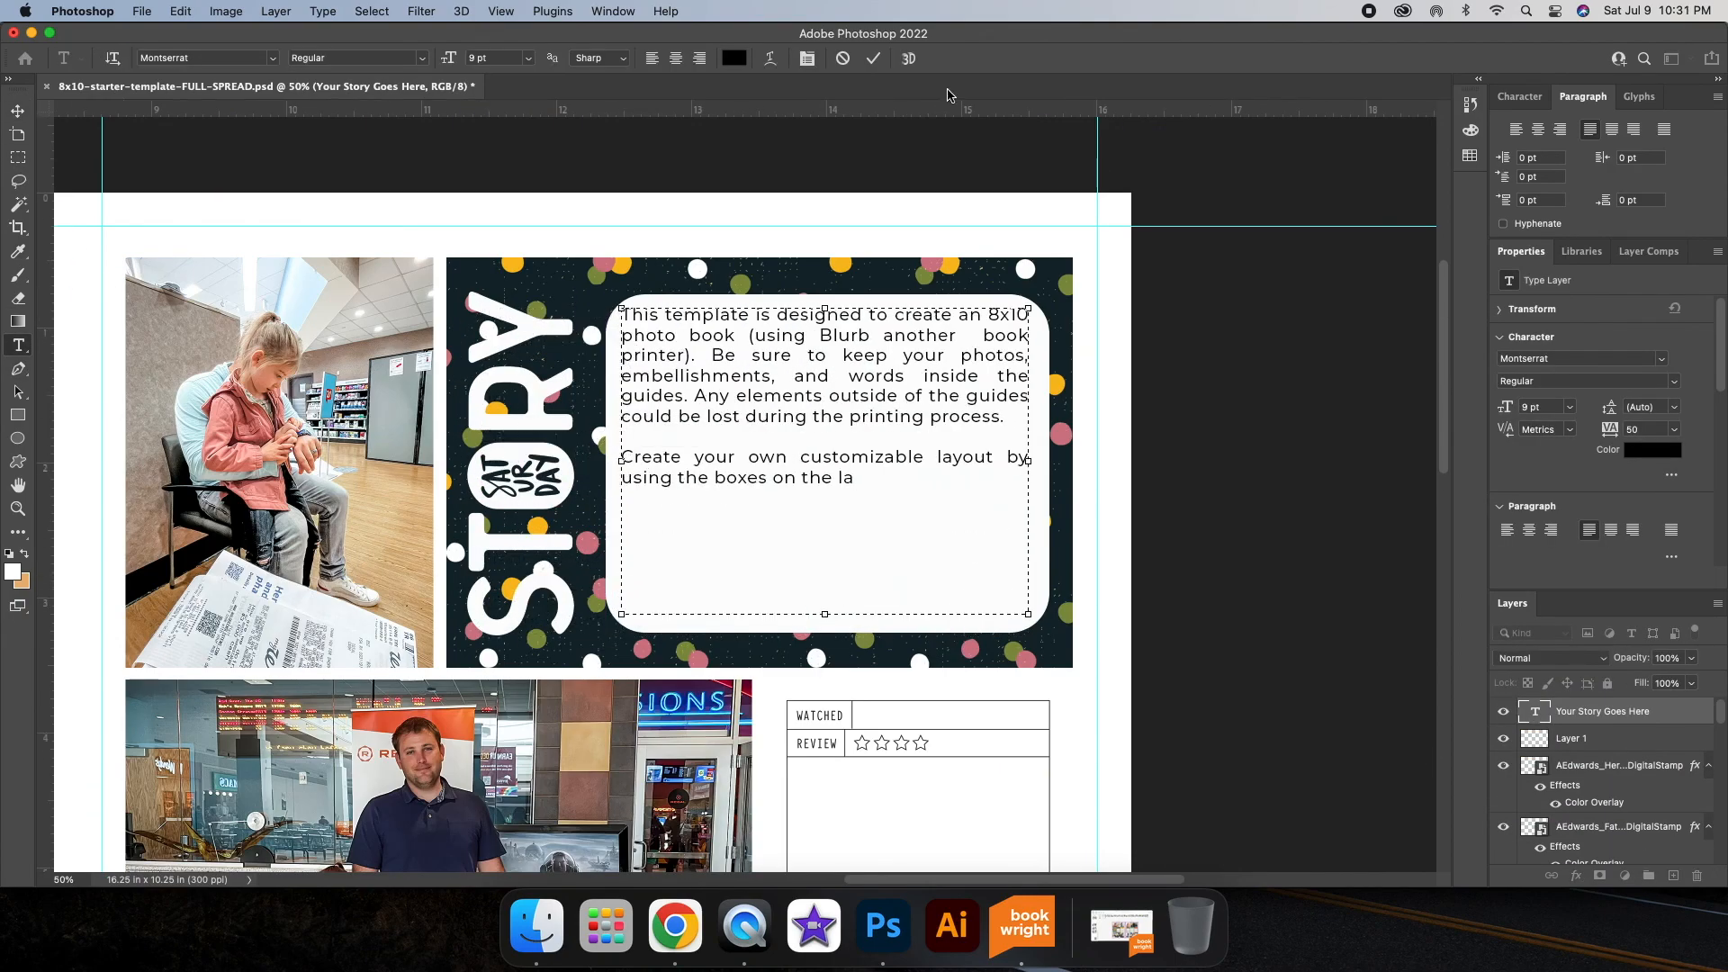
pyautogui.click(873, 59)
pyautogui.press('v')
pyautogui.click(553, 484)
pyautogui.doubleClick(1594, 854)
pyautogui.click(1445, 411)
pyautogui.click(949, 266)
pyautogui.click(1629, 615)
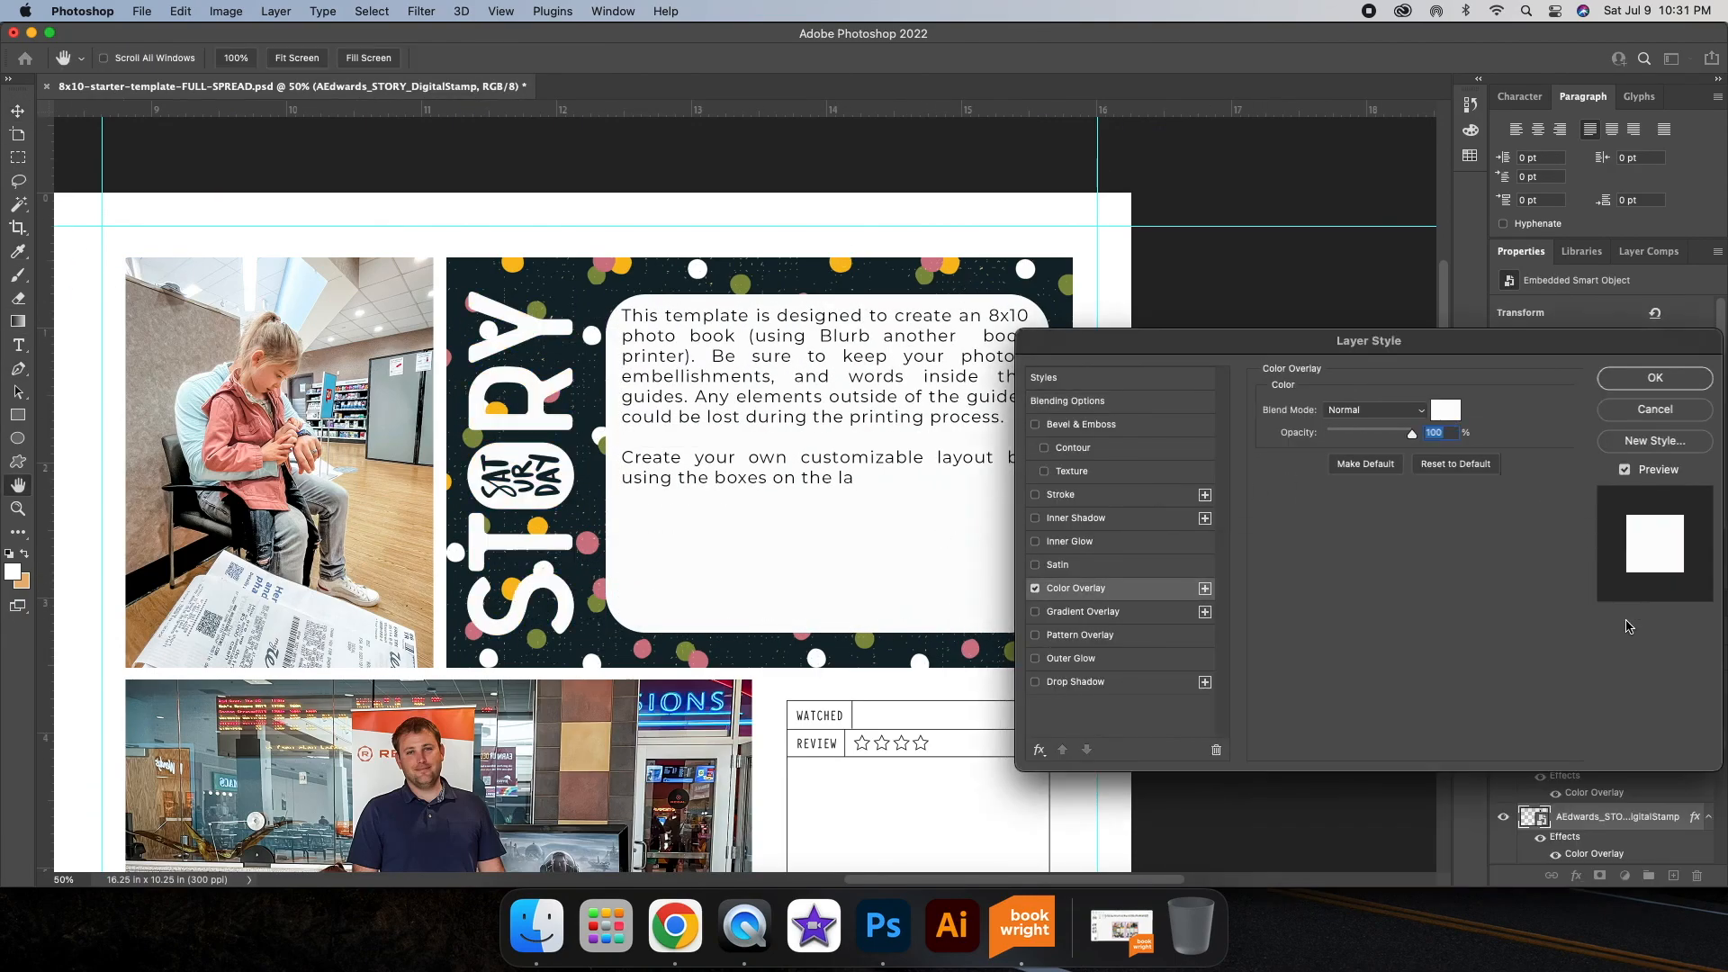
pyautogui.click(1655, 409)
pyautogui.click(1255, 484)
# Step: Change the Saturday stamp's Color Overlay to the green sampled from a dot on the Story card
pyautogui.doubleClick(1694, 756)
pyautogui.click(1081, 590)
pyautogui.click(1446, 411)
pyautogui.click(841, 264)
pyautogui.click(742, 286)
pyautogui.press('Return')
pyautogui.press('Return')
pyautogui.scroll(-7, 963, 527)
pyautogui.hscroll(-3, 963, 526)
pyautogui.scroll(7, 856, 525)
pyautogui.hscroll(2, 856, 525)
pyautogui.hscroll(-4, 378, 370)
pyautogui.hscroll(4, 378, 370)
pyautogui.scroll(-5, 1577, 763)
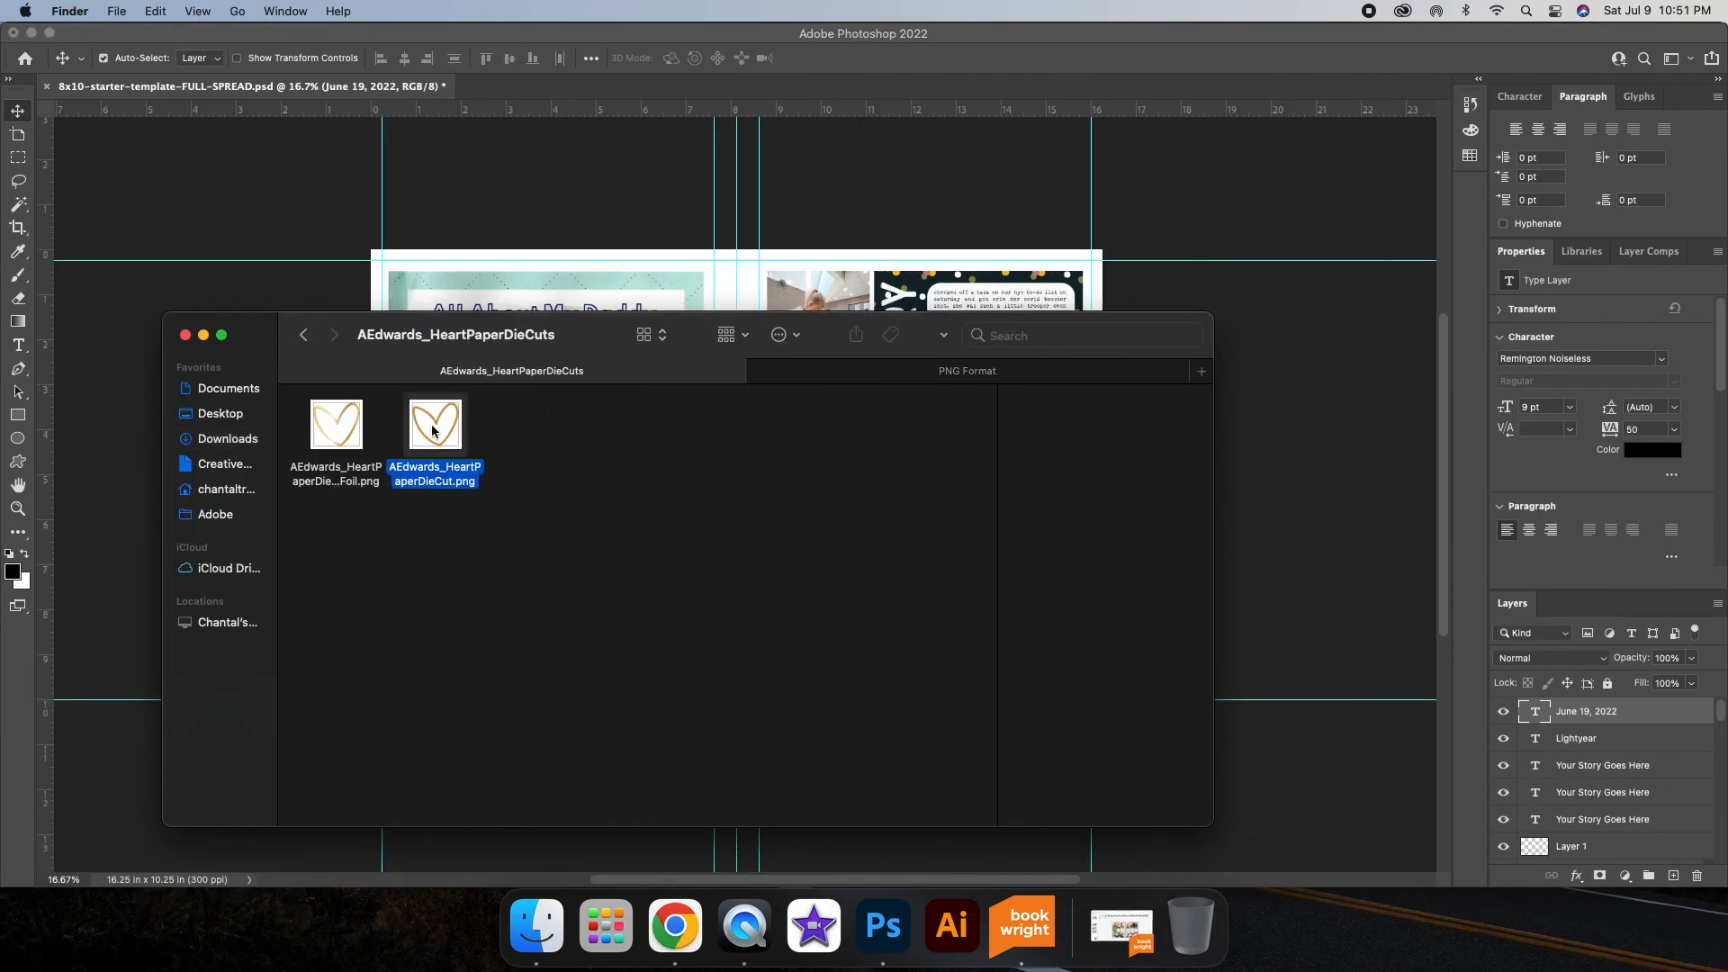
# Step: Place AEdwards_HeartPaperDieCut.png over the upper-right edge of the All About My Daddy form at 80% opacity
pyautogui.moveTo(444, 482); pyautogui.dragTo(756, 468)
pyautogui.moveTo(810, 416); pyautogui.dragTo(708, 368)
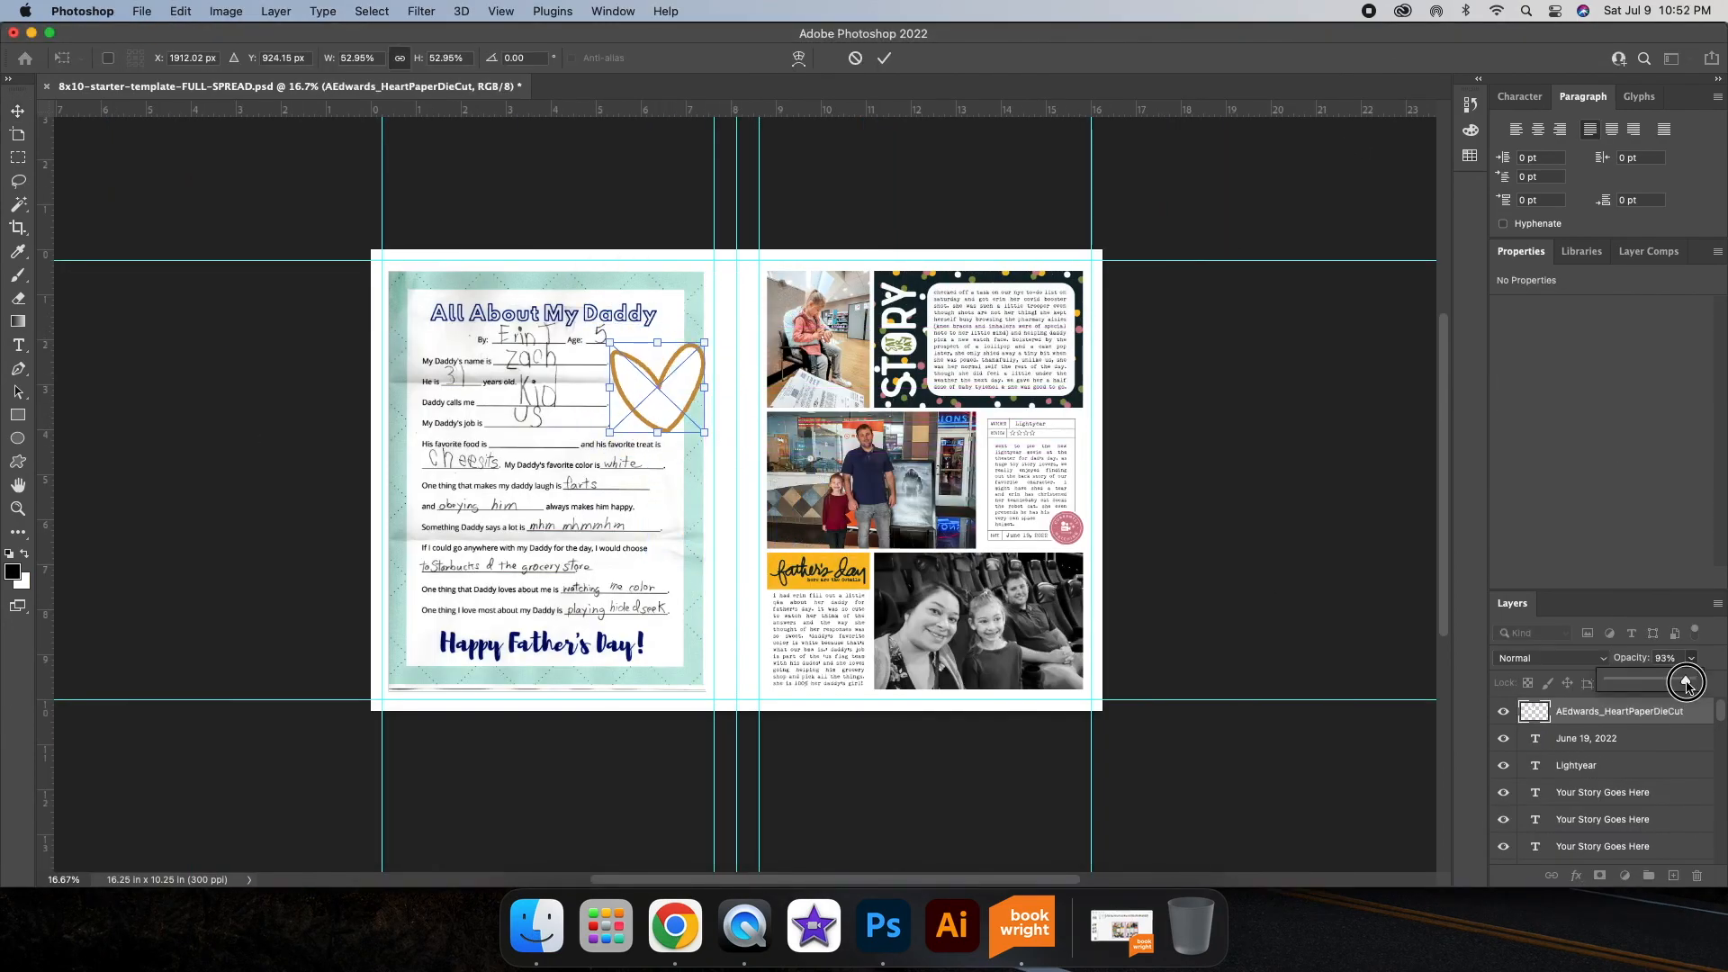
pyautogui.click(884, 58)
# Step: Rotate the heart die cut about 13.6° clockwise on the form's right edge
pyautogui.click(180, 12)
pyautogui.moveTo(221, 407)
pyautogui.click(582, 450)
pyautogui.moveTo(712, 335); pyautogui.dragTo(659, 372)
pyautogui.click(884, 58)
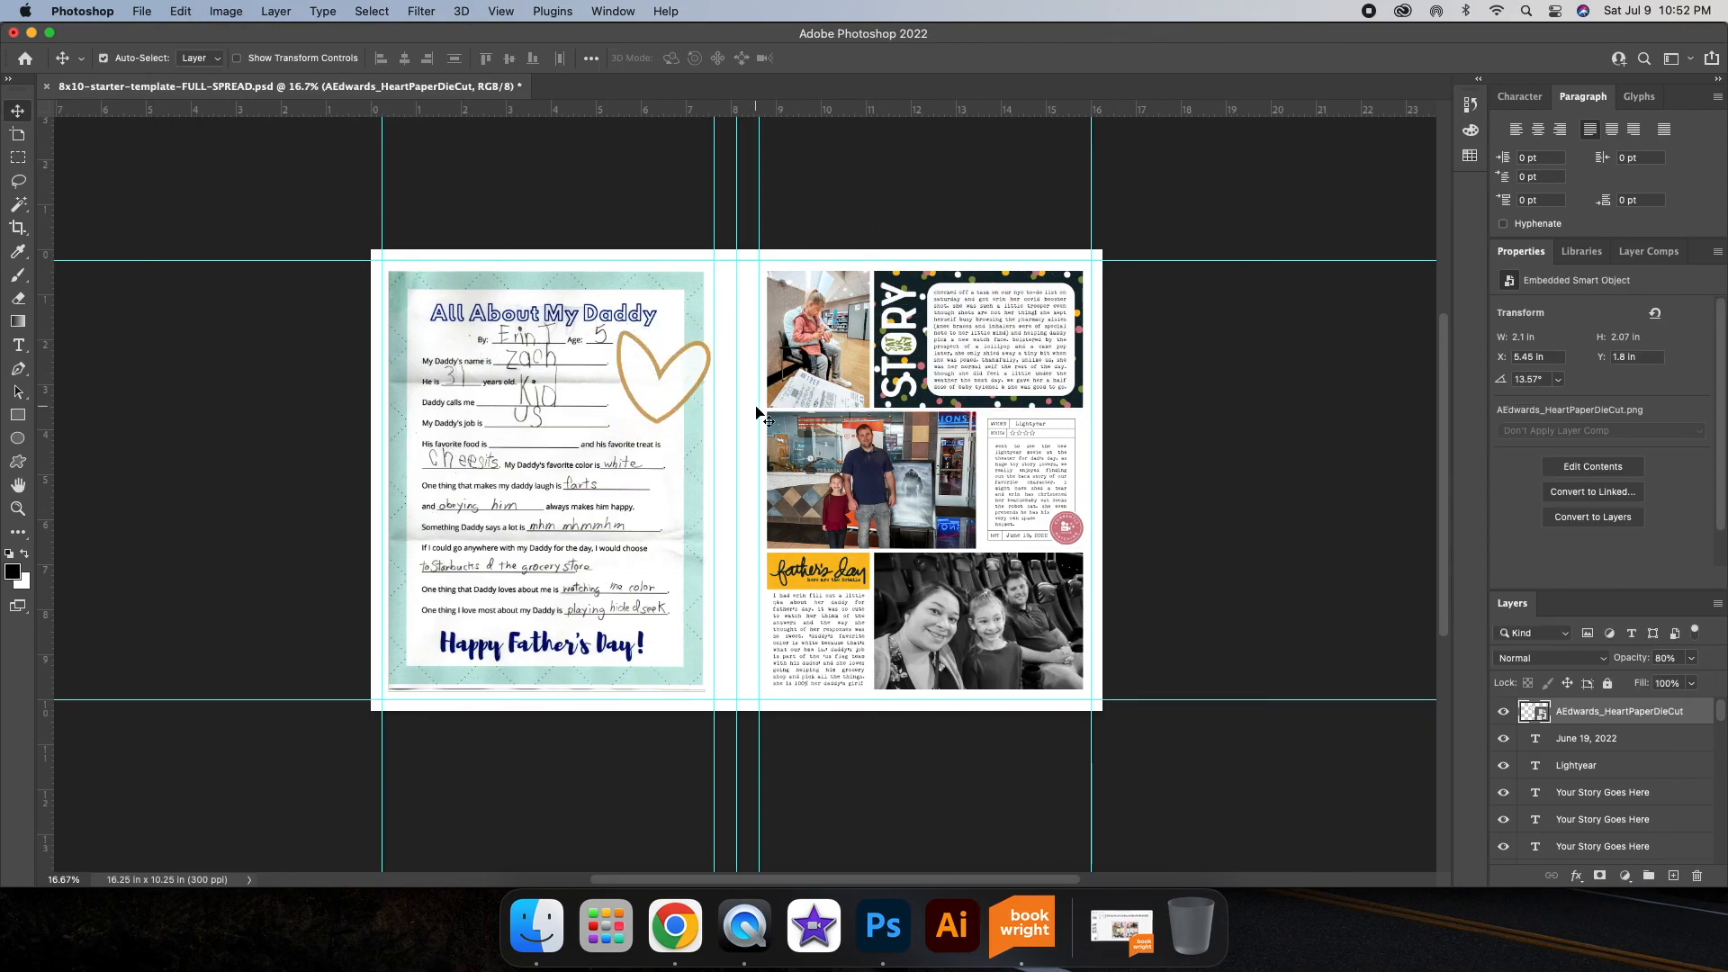
# Step: Scale a copy of the heart die cut to about 45%, rotate it about -2.3° and place it on the lobby photo
pyautogui.click(180, 11)
pyautogui.click(221, 387)
pyautogui.moveTo(961, 438); pyautogui.dragTo(803, 459)
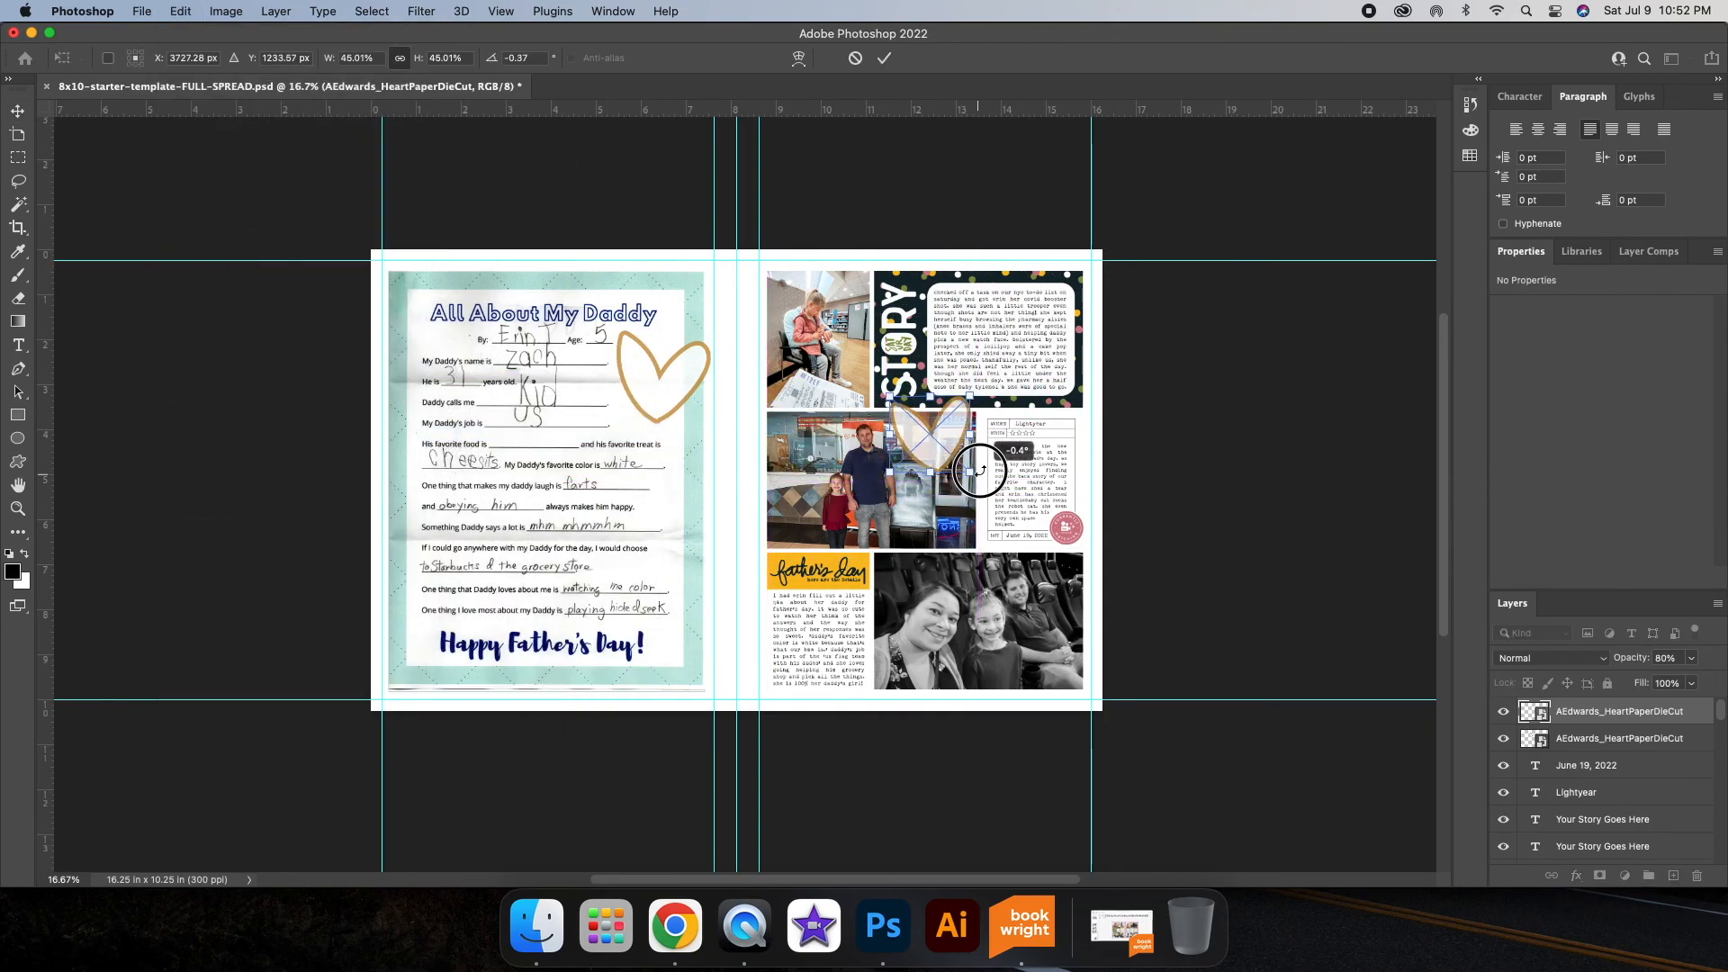
pyautogui.click(885, 60)
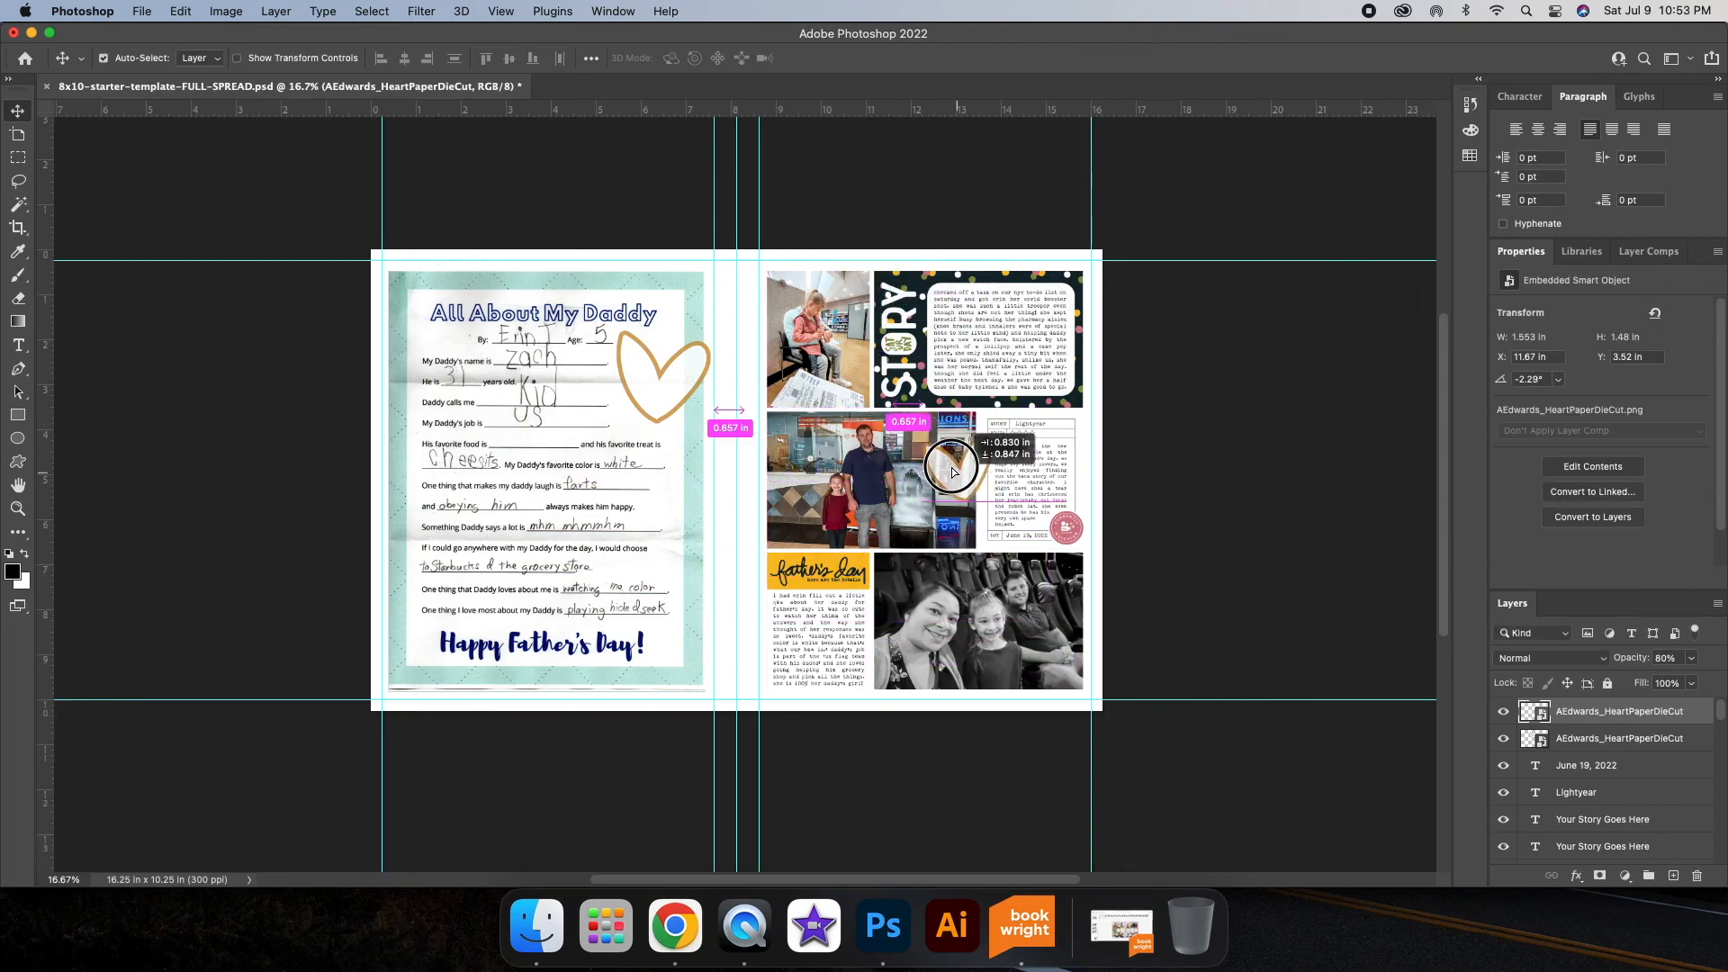
# Step: Rotate another copy of the small heart die cut and position it over the black-and-white photo's lower-right corner
pyautogui.click(180, 12)
pyautogui.moveTo(221, 406)
pyautogui.moveTo(1065, 670)
pyautogui.mouseDown()
pyautogui.moveTo(1097, 622)
pyautogui.moveTo(1059, 667)
pyautogui.mouseUp()
pyautogui.click(540, 450)
pyautogui.click(884, 59)
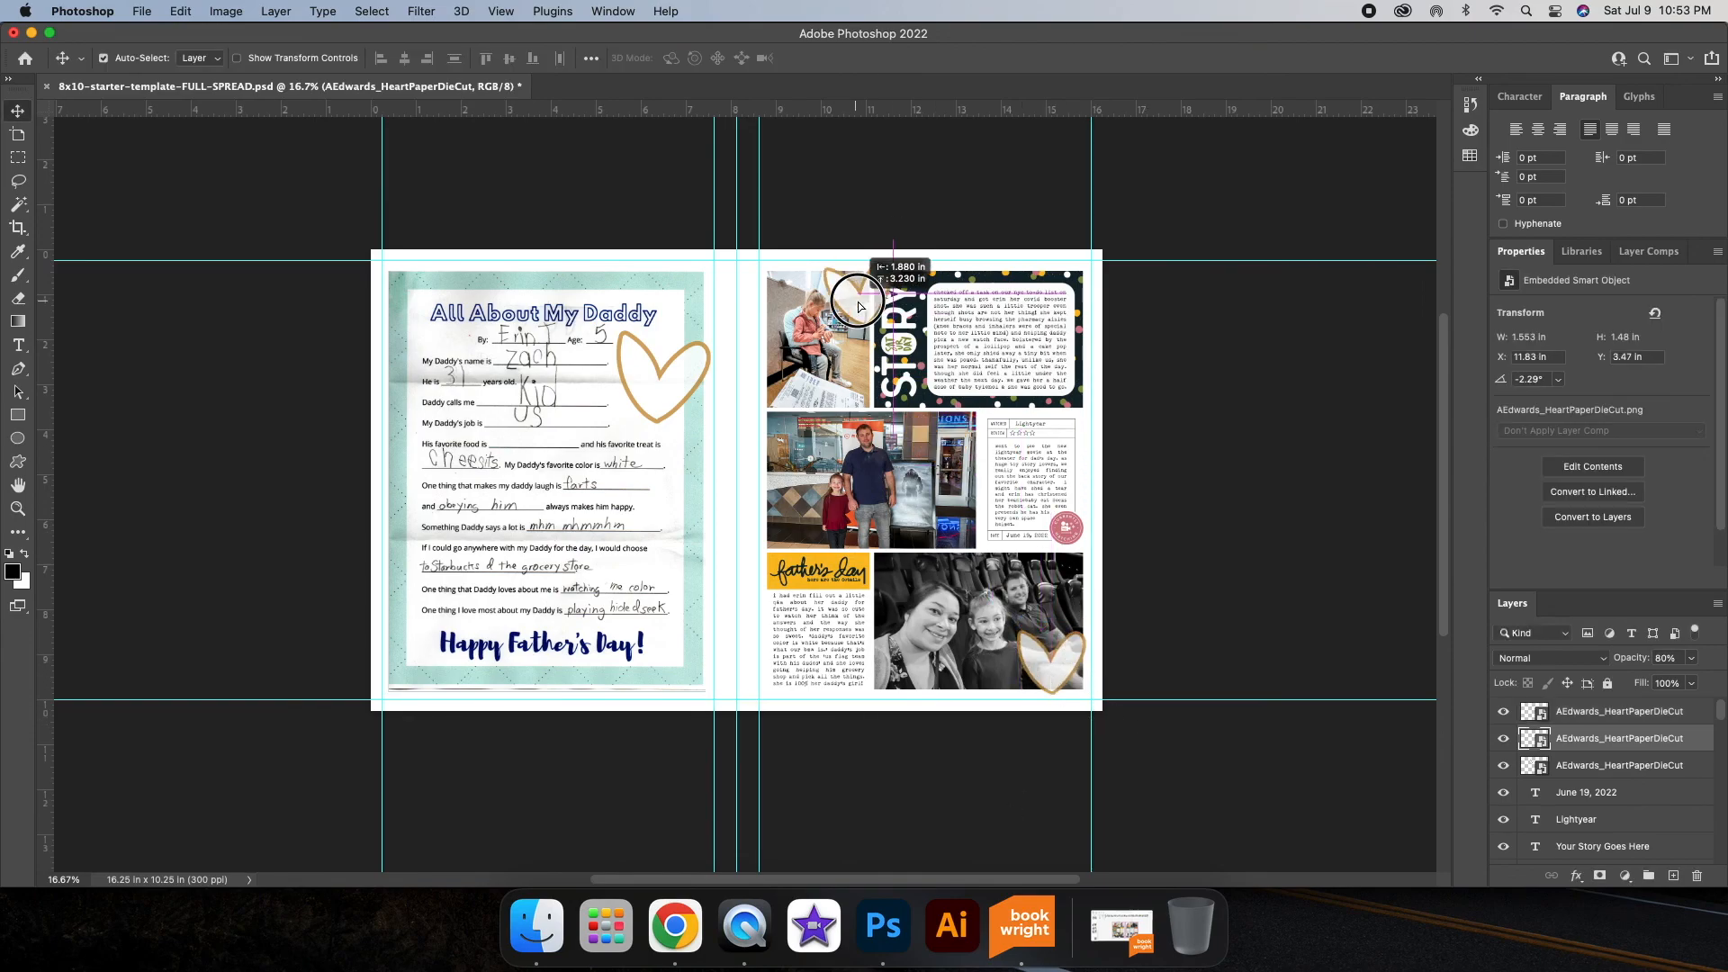
# Step: Position the small heart die cut over the lower part of the pharmacy photo
pyautogui.moveTo(821, 380); pyautogui.dragTo(821, 380)
pyautogui.click(830, 335)
pyautogui.click(821, 368)
# Step: Copy the LOVE THIS and SPECIAL phrases from the clear phrase sticker sheet onto their own layers
pyautogui.press('super+equal')
pyautogui.press('super+equal')
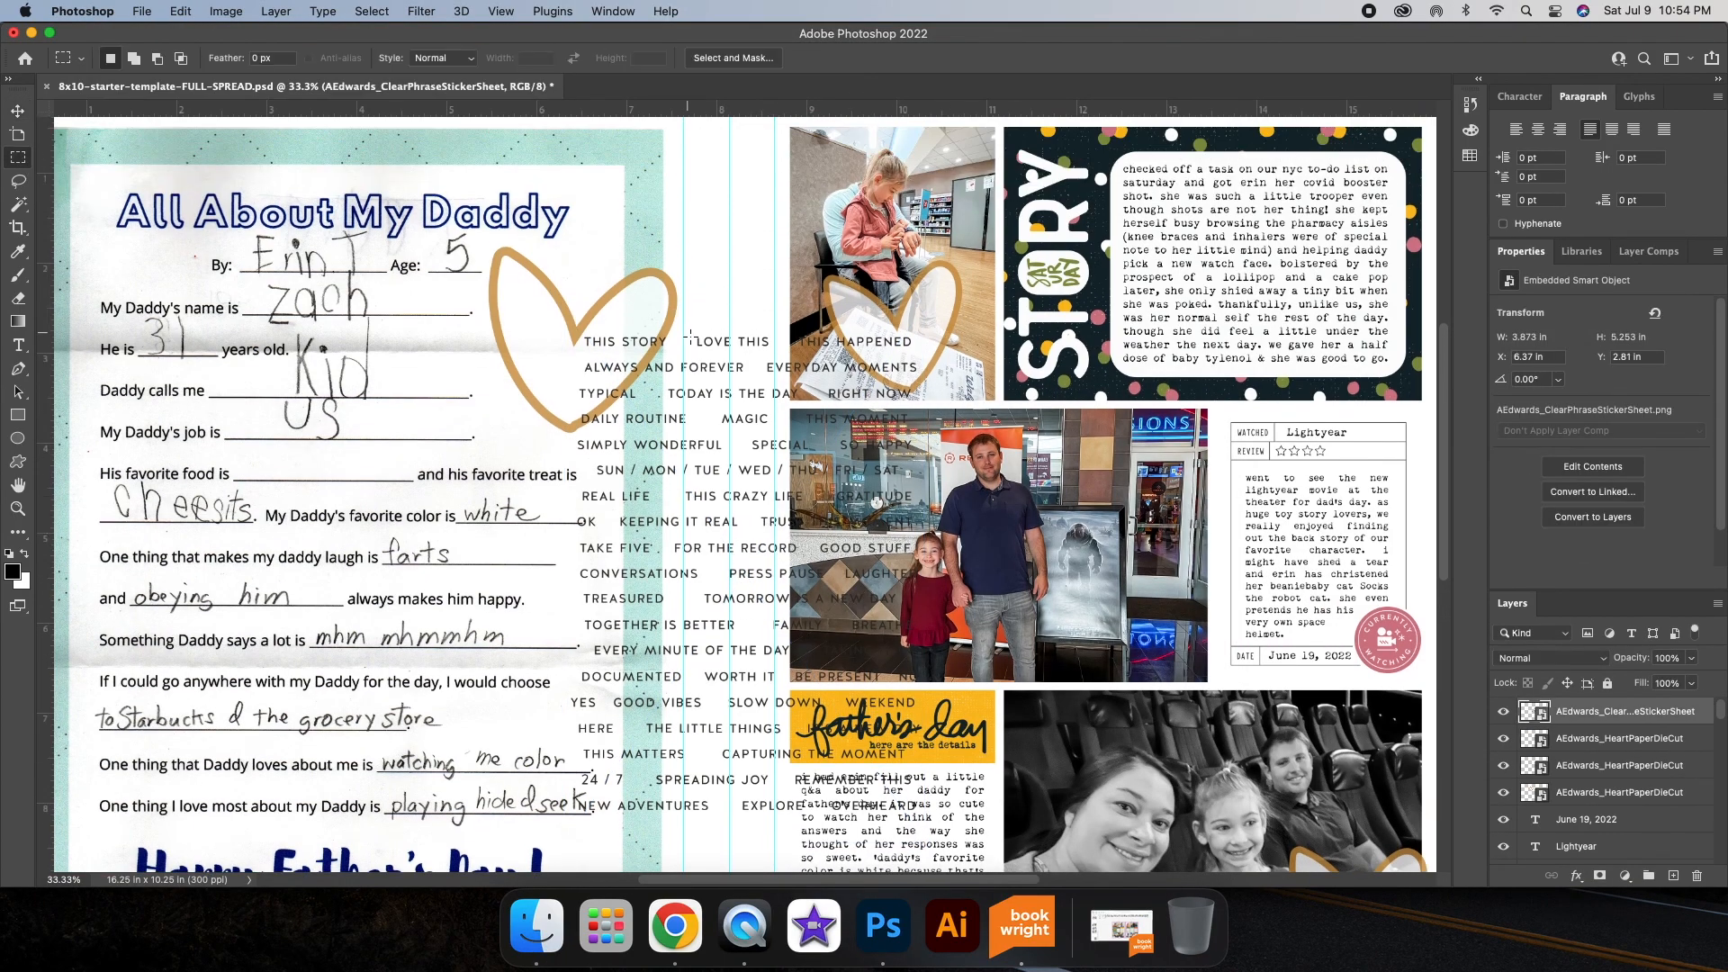
pyautogui.rightClick(754, 342)
pyautogui.click(799, 489)
pyautogui.click(1624, 738)
pyautogui.scroll(-2, 783, 450)
pyautogui.moveTo(743, 360); pyautogui.dragTo(818, 381)
pyautogui.rightClick(784, 368)
pyautogui.click(830, 515)
pyautogui.click(1624, 765)
# Step: Copy the TOGETHER IS BETTER and YES phrases from the sticker sheet onto their own layers
pyautogui.scroll(-2, 812, 487)
pyautogui.moveTo(573, 521); pyautogui.dragTo(745, 543)
pyautogui.rightClick(661, 533)
pyautogui.click(709, 619)
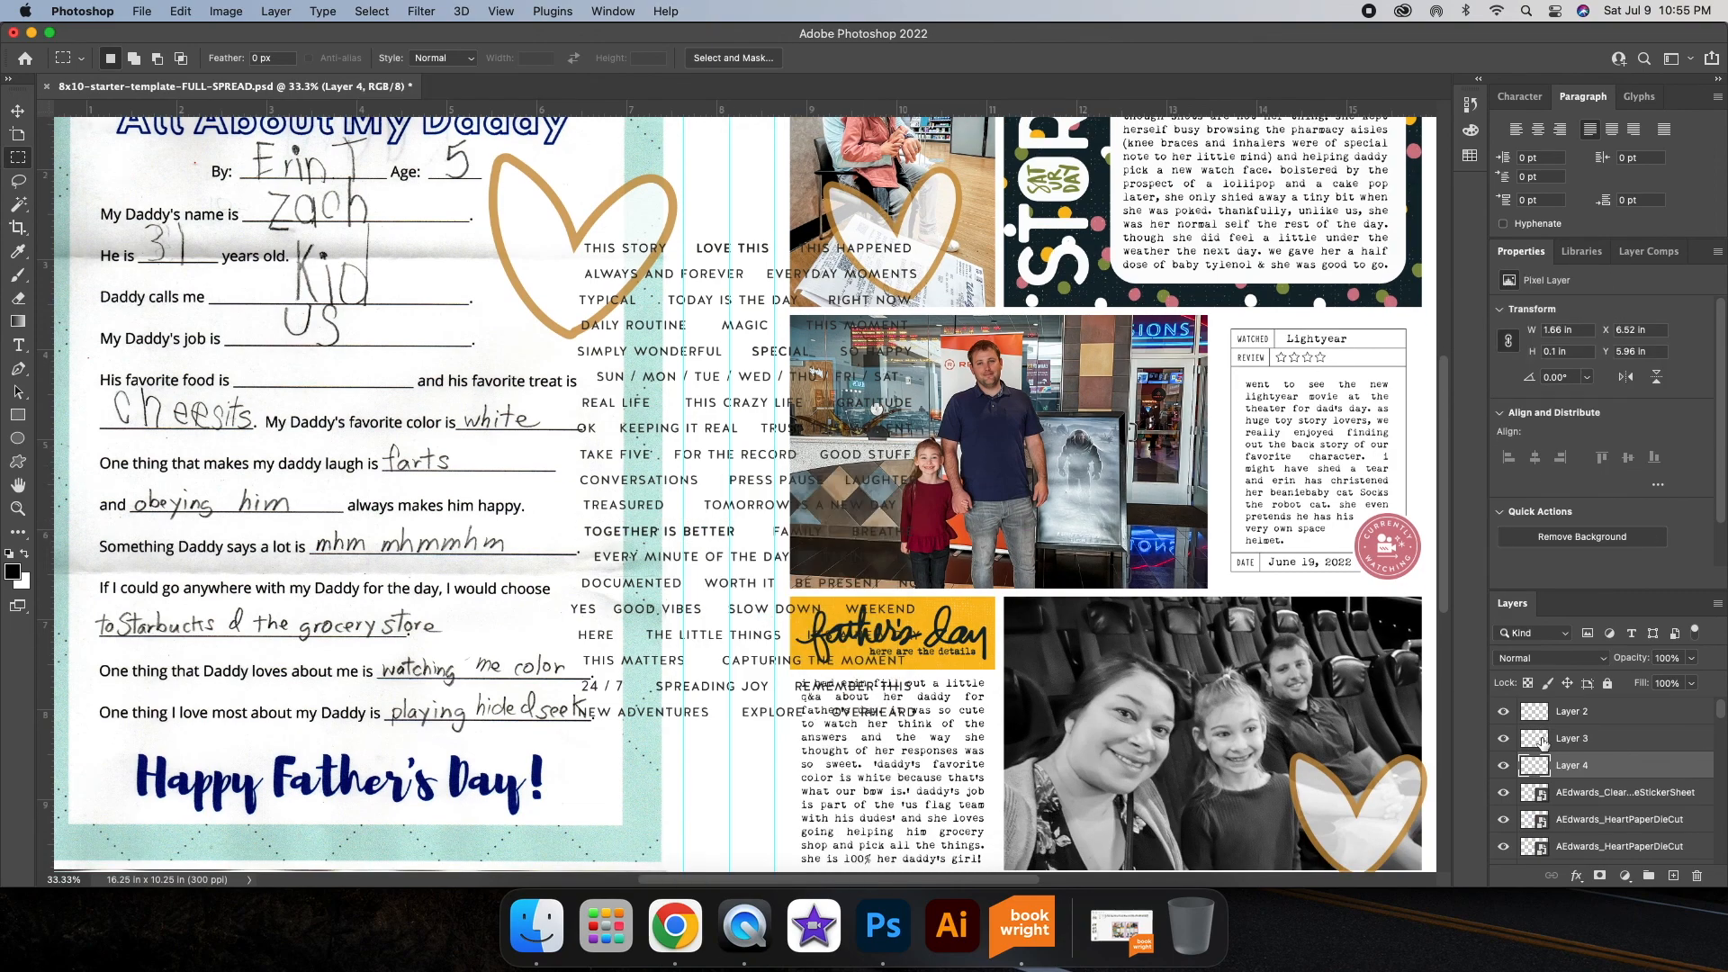
pyautogui.click(1624, 792)
pyautogui.hscroll(5, 720, 585)
pyautogui.scroll(3, 616, 686)
pyautogui.hscroll(-2, 616, 686)
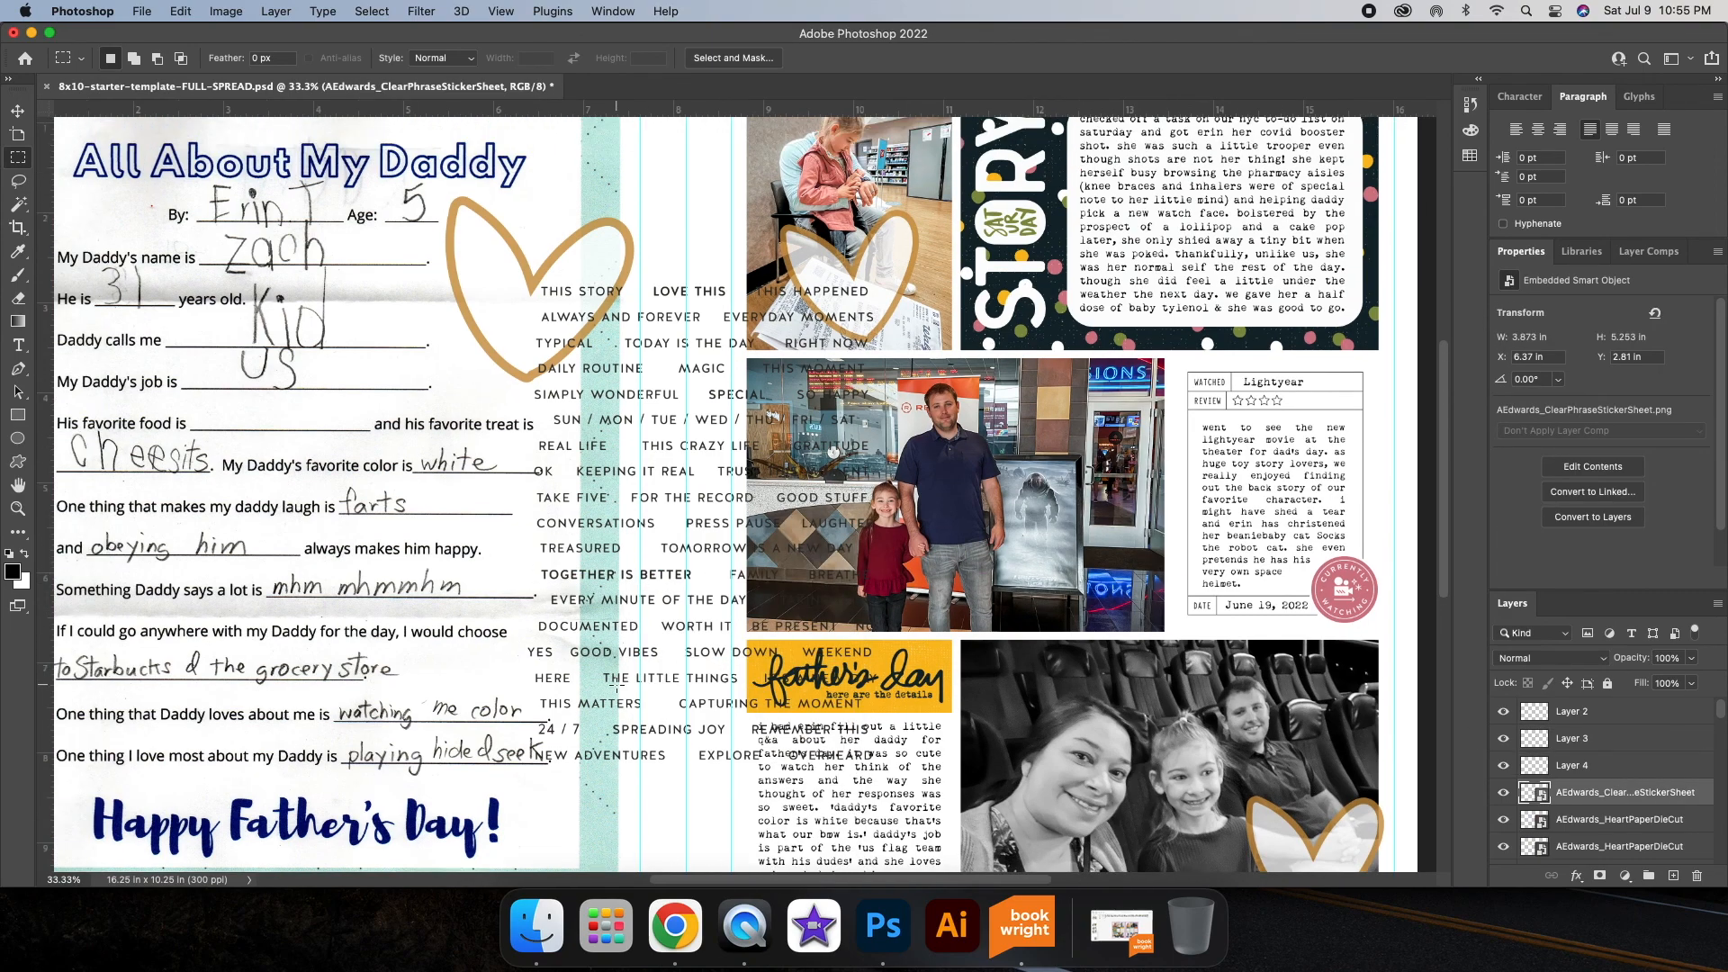
pyautogui.moveTo(522, 642); pyautogui.dragTo(558, 663)
pyautogui.rightClick(541, 652)
pyautogui.click(588, 620)
pyautogui.click(1620, 820)
# Step: Shift the sticker sheet and copy its WEEKEND and THIS HAPPENED phrases onto their own layers
pyautogui.scroll(2, 651, 632)
pyautogui.moveTo(675, 500); pyautogui.dragTo(563, 305)
pyautogui.hscroll(-3, 177, 329)
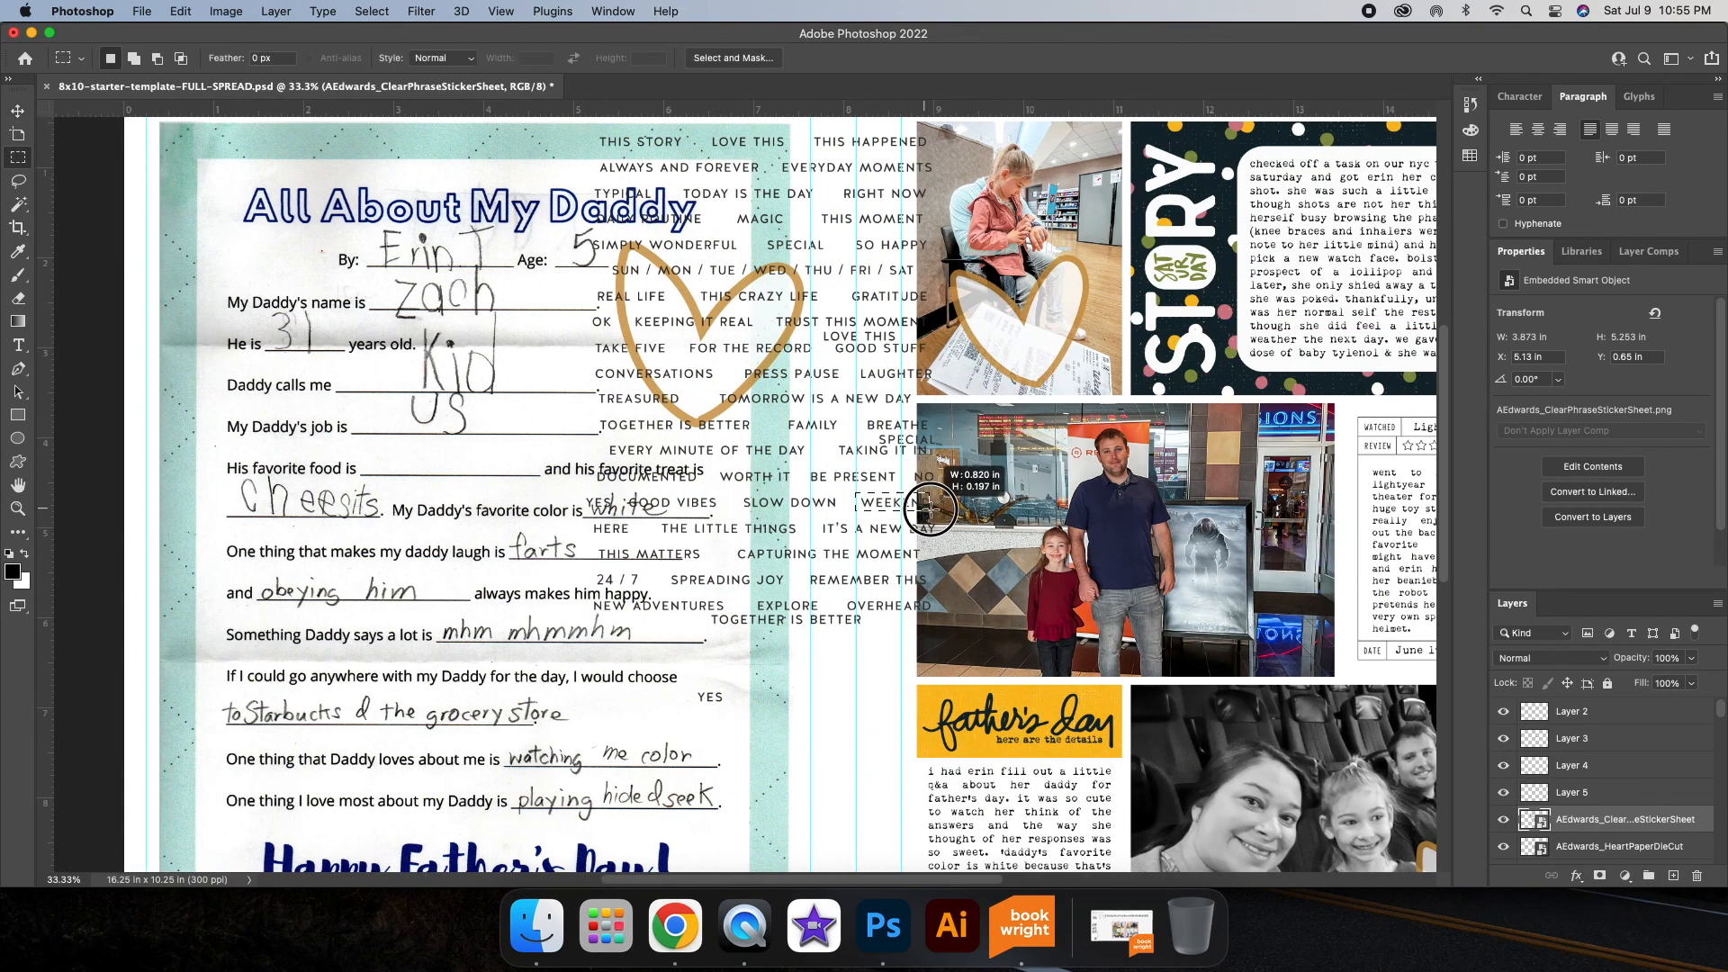
pyautogui.moveTo(928, 510); pyautogui.dragTo(931, 511)
pyautogui.rightClick(889, 503)
pyautogui.click(936, 619)
pyautogui.click(1597, 846)
pyautogui.scroll(3, 837, 297)
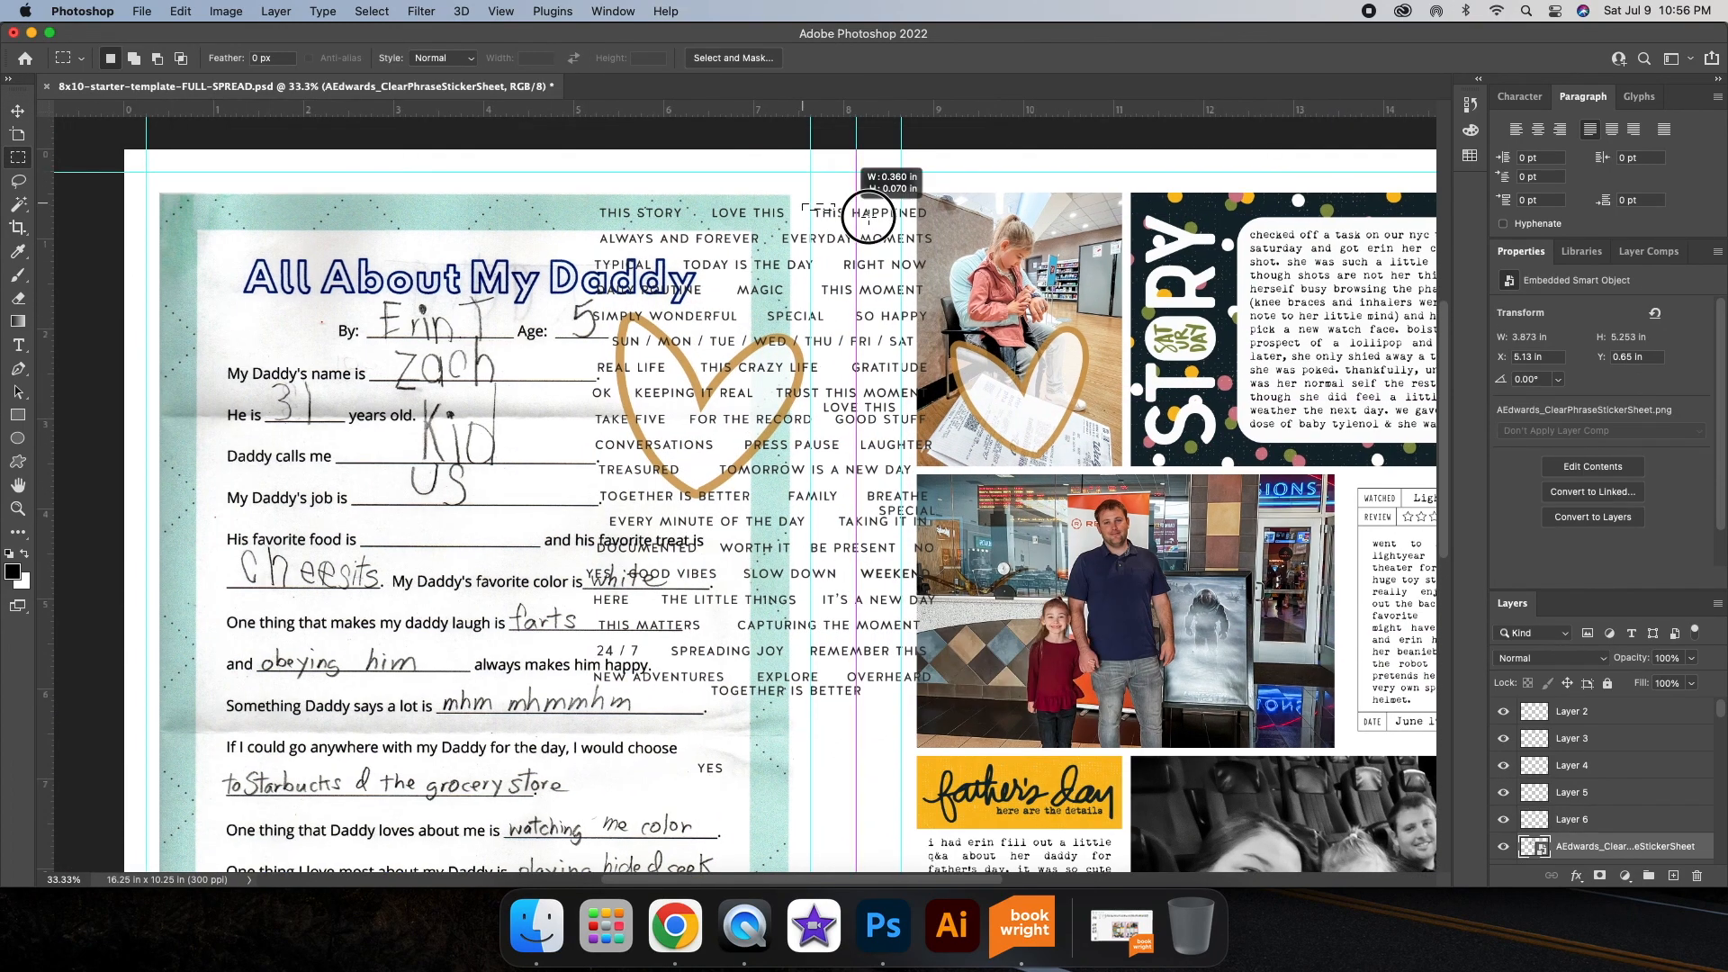
pyautogui.moveTo(803, 204); pyautogui.dragTo(934, 223)
pyautogui.rightClick(882, 214)
pyautogui.click(929, 332)
# Step: Hide the phrase sticker sheet and move SPECIAL and LOVE THIS onto the large heart on the form
pyautogui.click(1665, 791)
pyautogui.click(1503, 819)
pyautogui.press('v')
pyautogui.moveTo(905, 510); pyautogui.dragTo(703, 427)
pyautogui.moveTo(872, 412); pyautogui.dragTo(717, 454)
pyautogui.scroll(2, 805, 360)
pyautogui.hscroll(2, 805, 360)
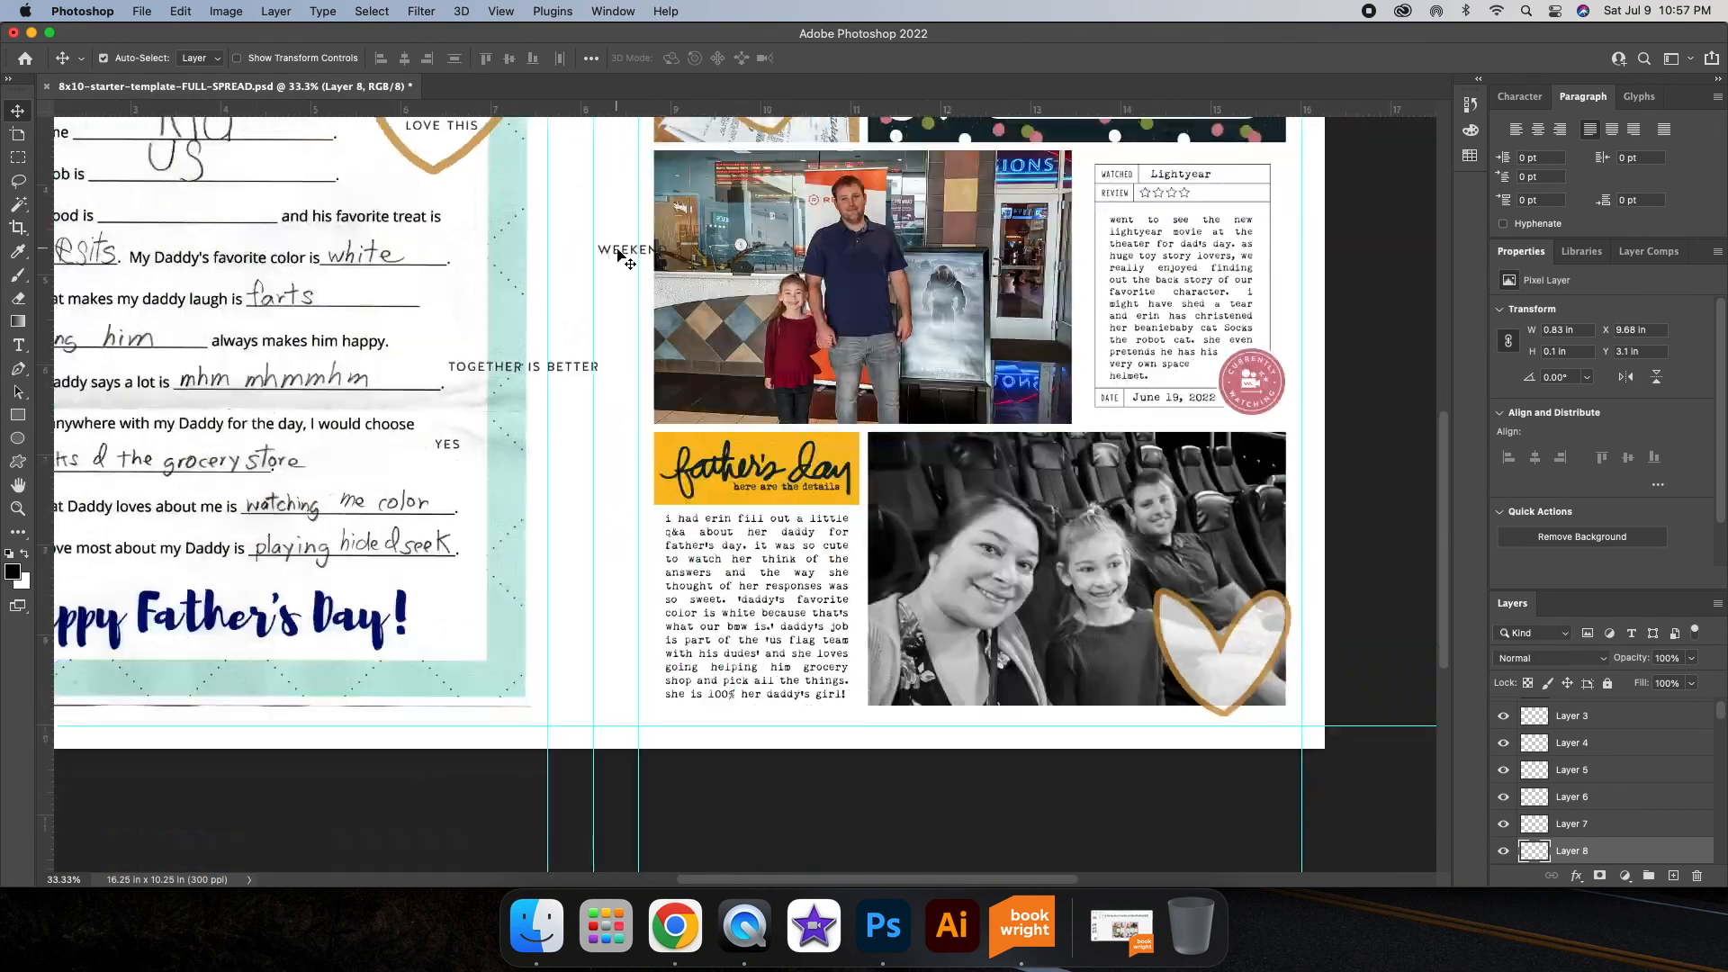
# Step: Arrange the remaining phrases on the small hearts and back the phrases with rectangles in the journal card's colors
pyautogui.click(571, 374)
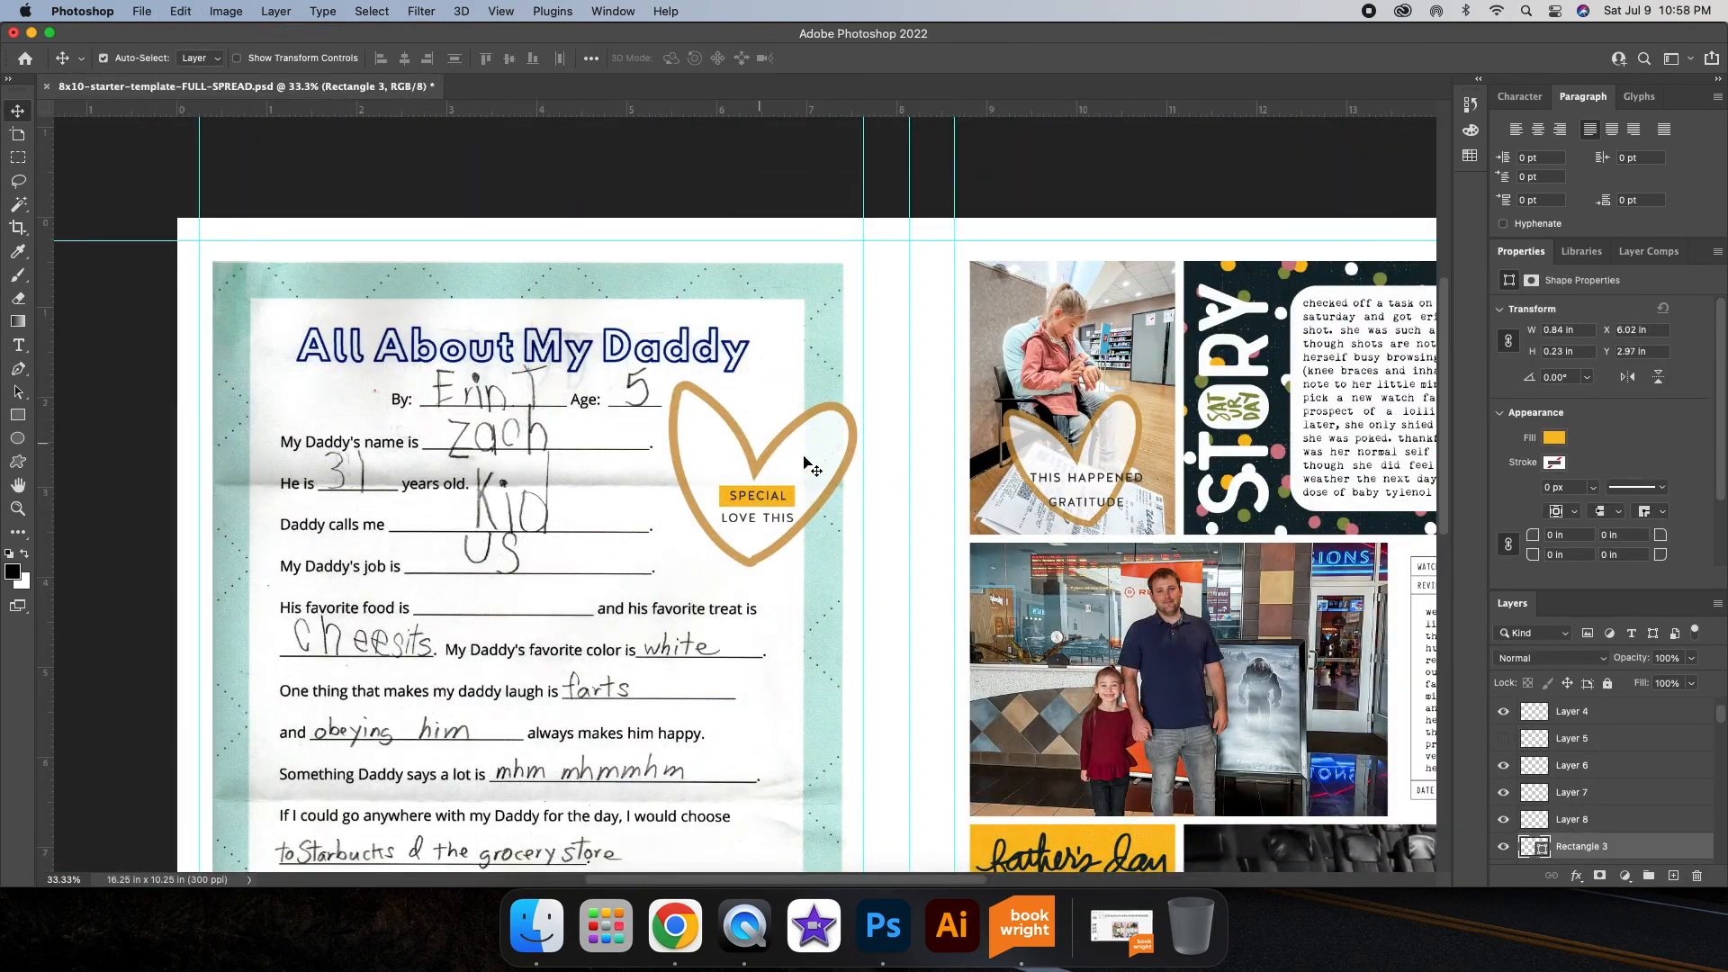
pyautogui.click(727, 520)
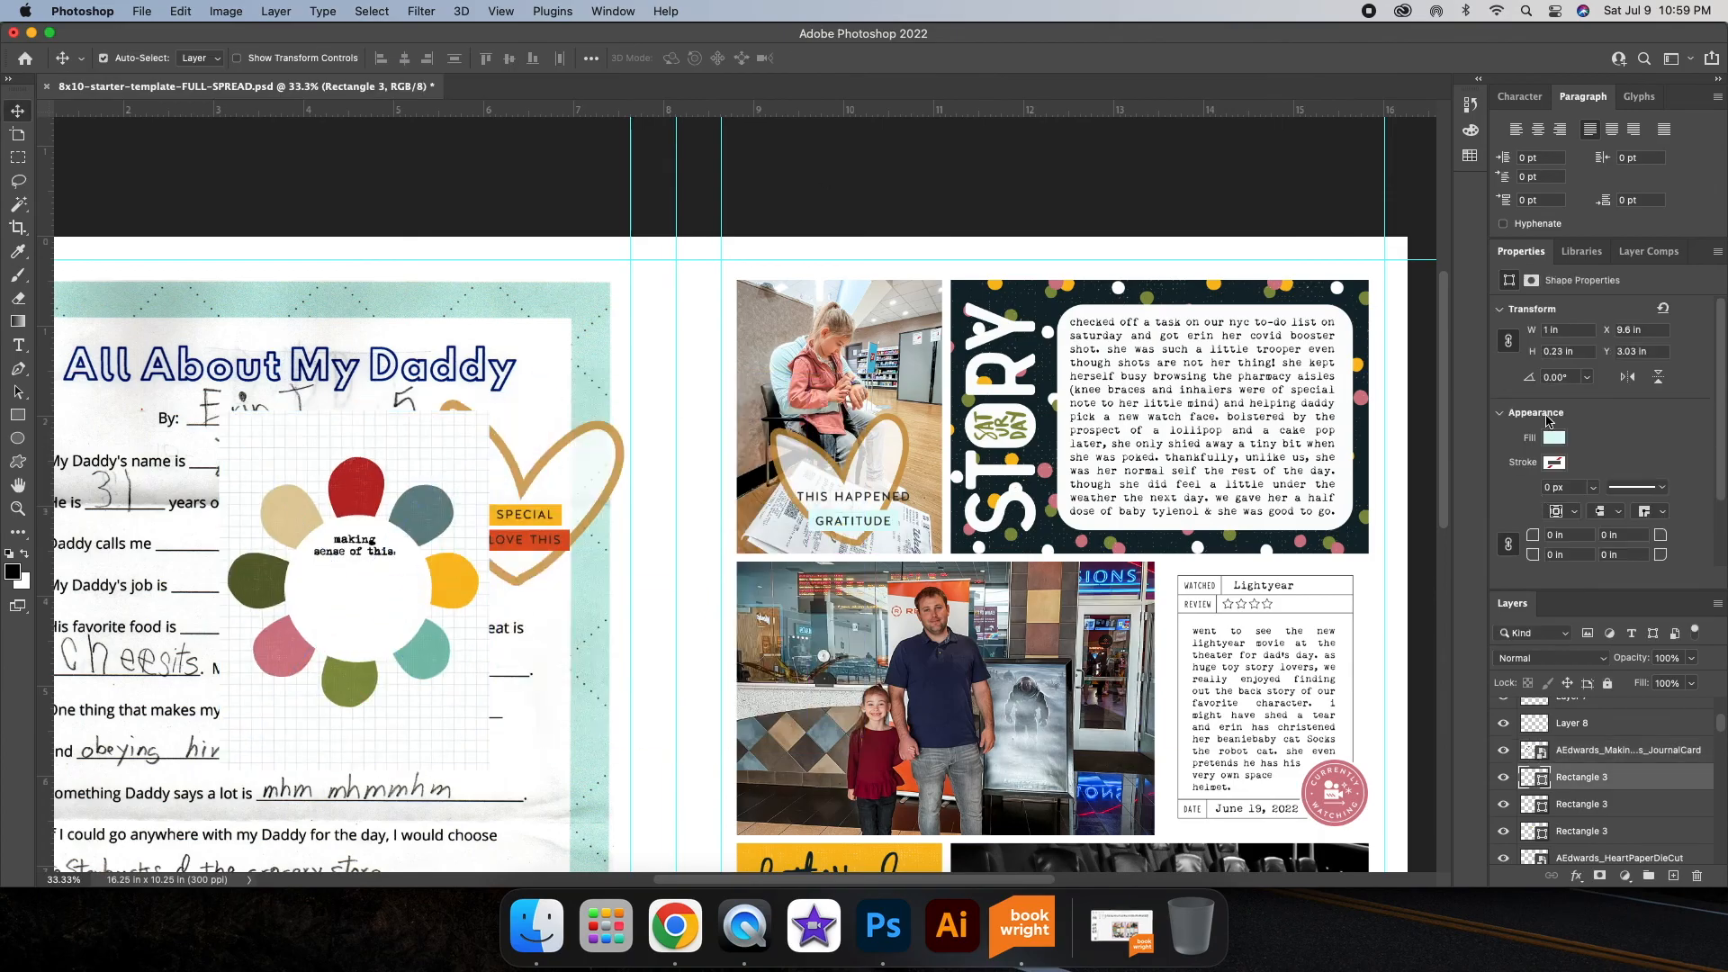
pyautogui.press('super+z')
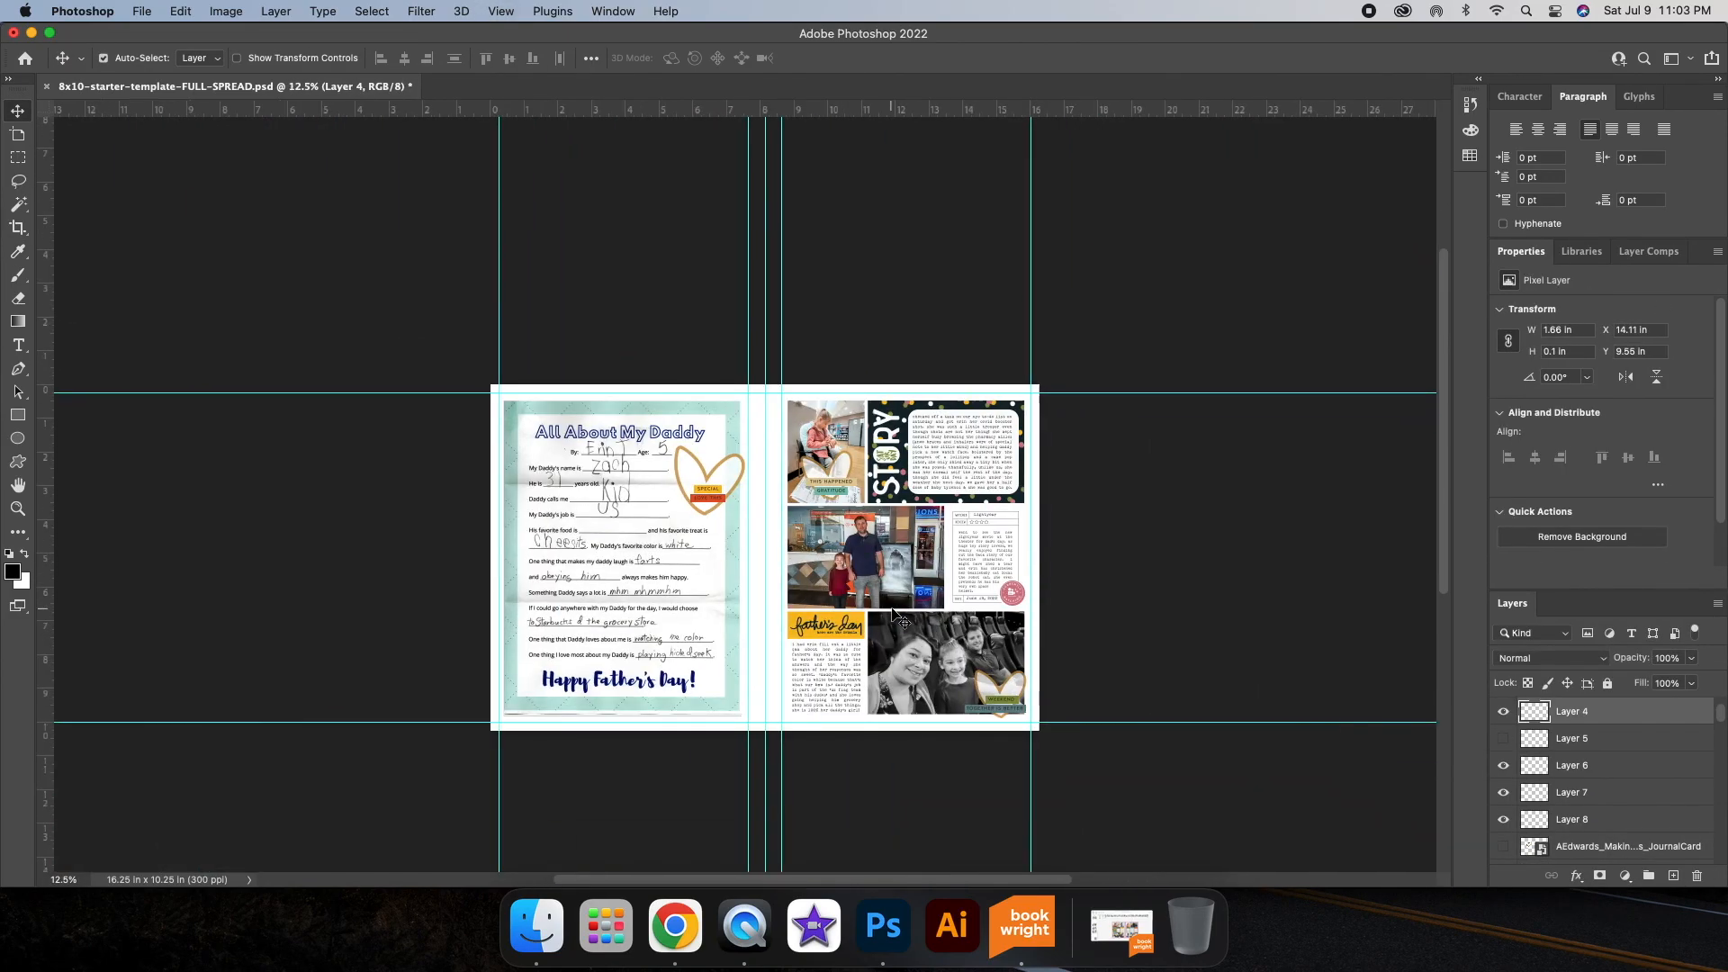
# Step: Save the layered spread as 2022-week-24b.psd in the 2022 Weekly Pages folder
pyautogui.click(274, 11)
pyautogui.click(225, 205)
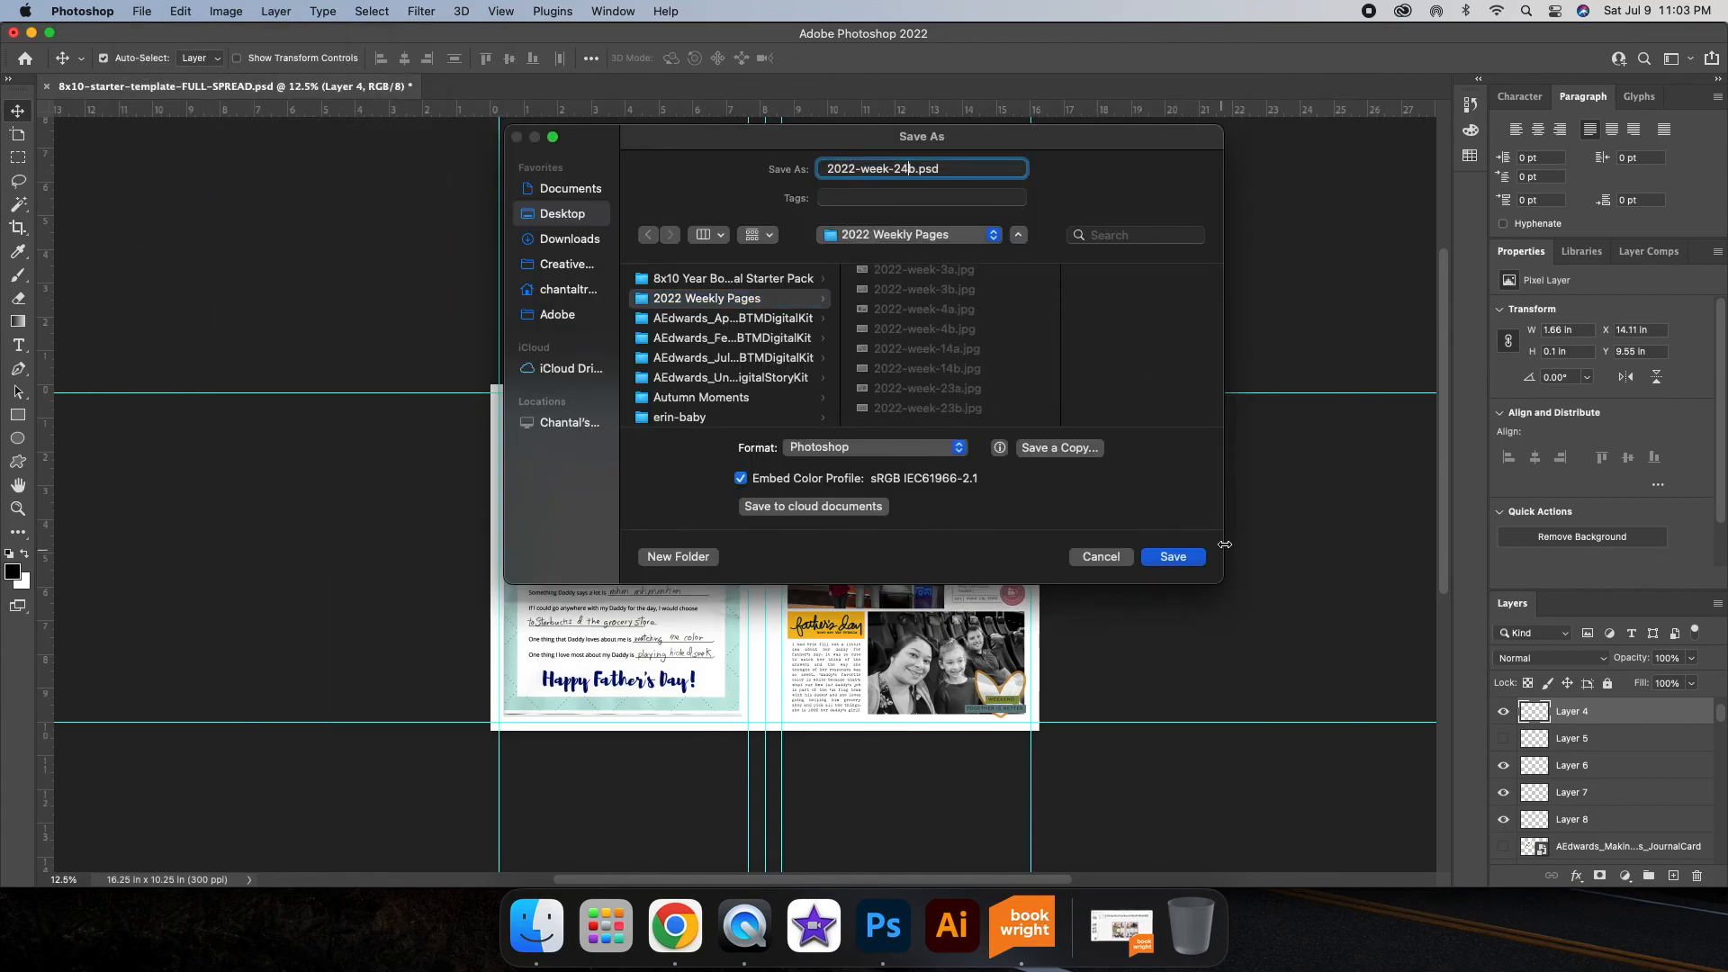
pyautogui.press('Return')
# Step: Flatten the image, discarding the hidden layers, and remove the guides from the canvas
pyautogui.click(275, 11)
pyautogui.click(371, 689)
pyautogui.click(864, 319)
pyautogui.click(501, 12)
pyautogui.click(521, 483)
# Step: Save the flattened spread as the JPEG 2022-week-24b.jpg in the 2022 Weekly Pages folder
pyautogui.click(142, 12)
pyautogui.click(160, 205)
pyautogui.click(908, 169)
pyautogui.press('BackSpace')
pyautogui.write('5')
pyautogui.click(875, 448)
pyautogui.click(920, 582)
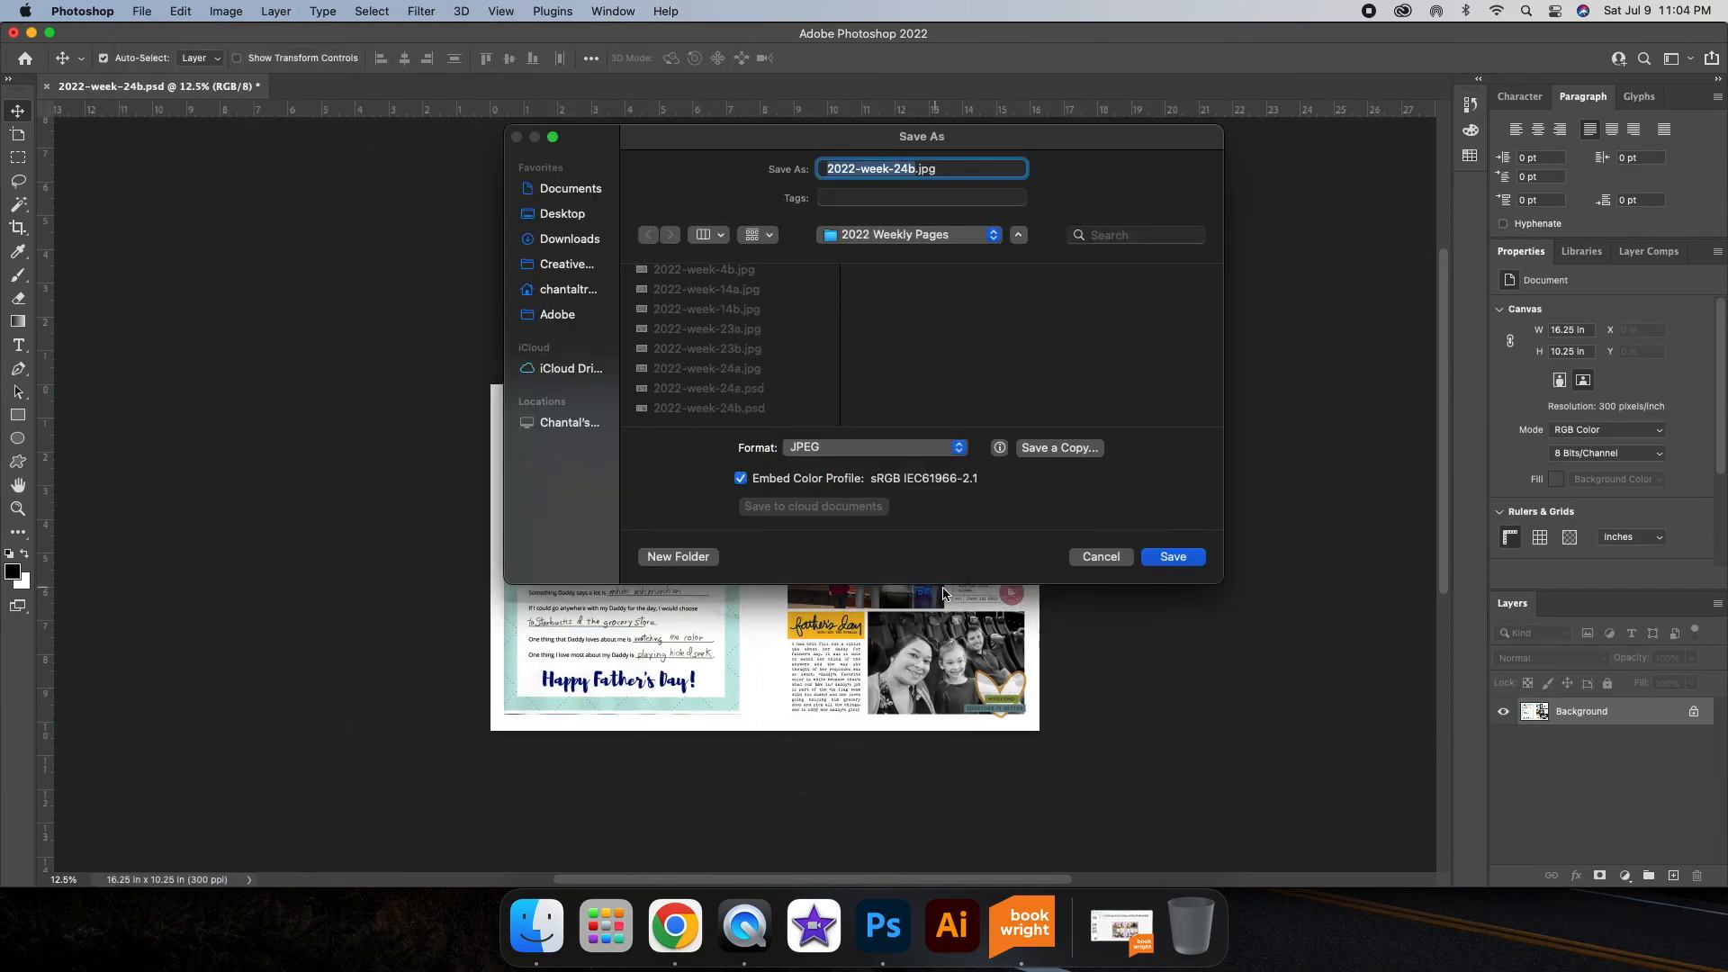
pyautogui.click(1172, 557)
pyautogui.click(972, 244)
# Step: Switch to BookWright and apply a two-page image layout to pages 28 and 29
pyautogui.click(1121, 927)
pyautogui.click(115, 723)
pyautogui.click(222, 72)
pyautogui.doubleClick(1605, 180)
# Step: Import 2022-week-24b.jpg from the Desktop's 2022 Weekly Pages folder and place it across pages 28 and 29
pyautogui.click(281, 72)
pyautogui.click(240, 195)
pyautogui.scroll(-2, 927, 360)
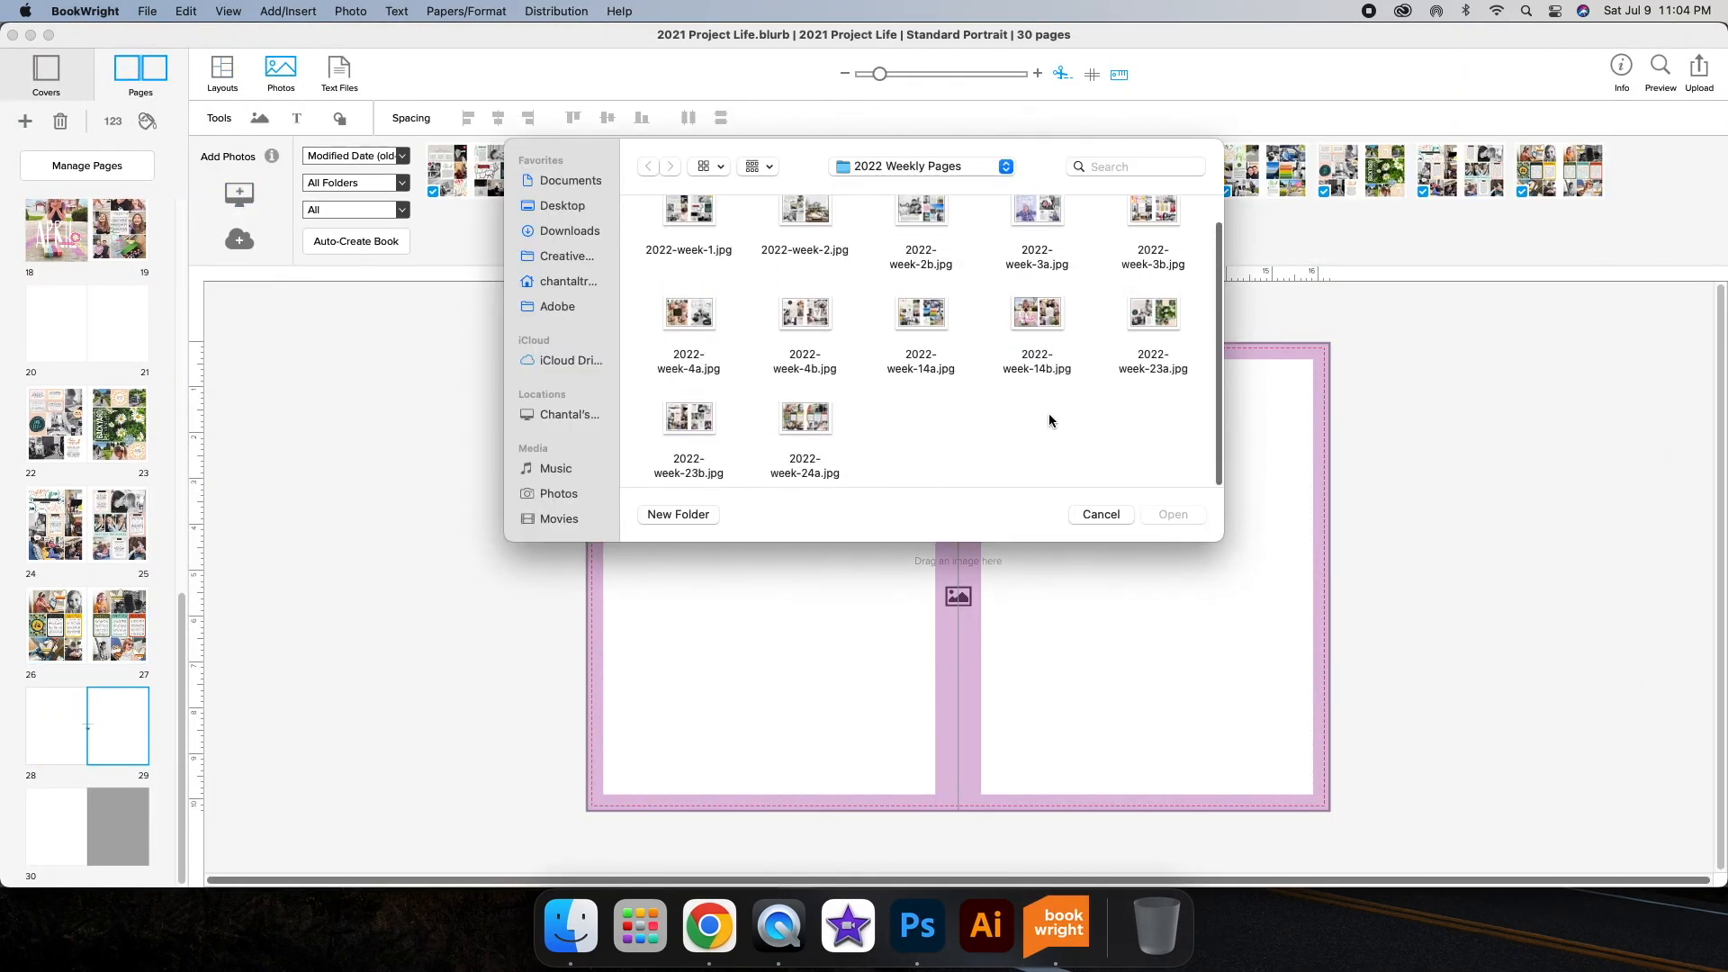
pyautogui.click(563, 206)
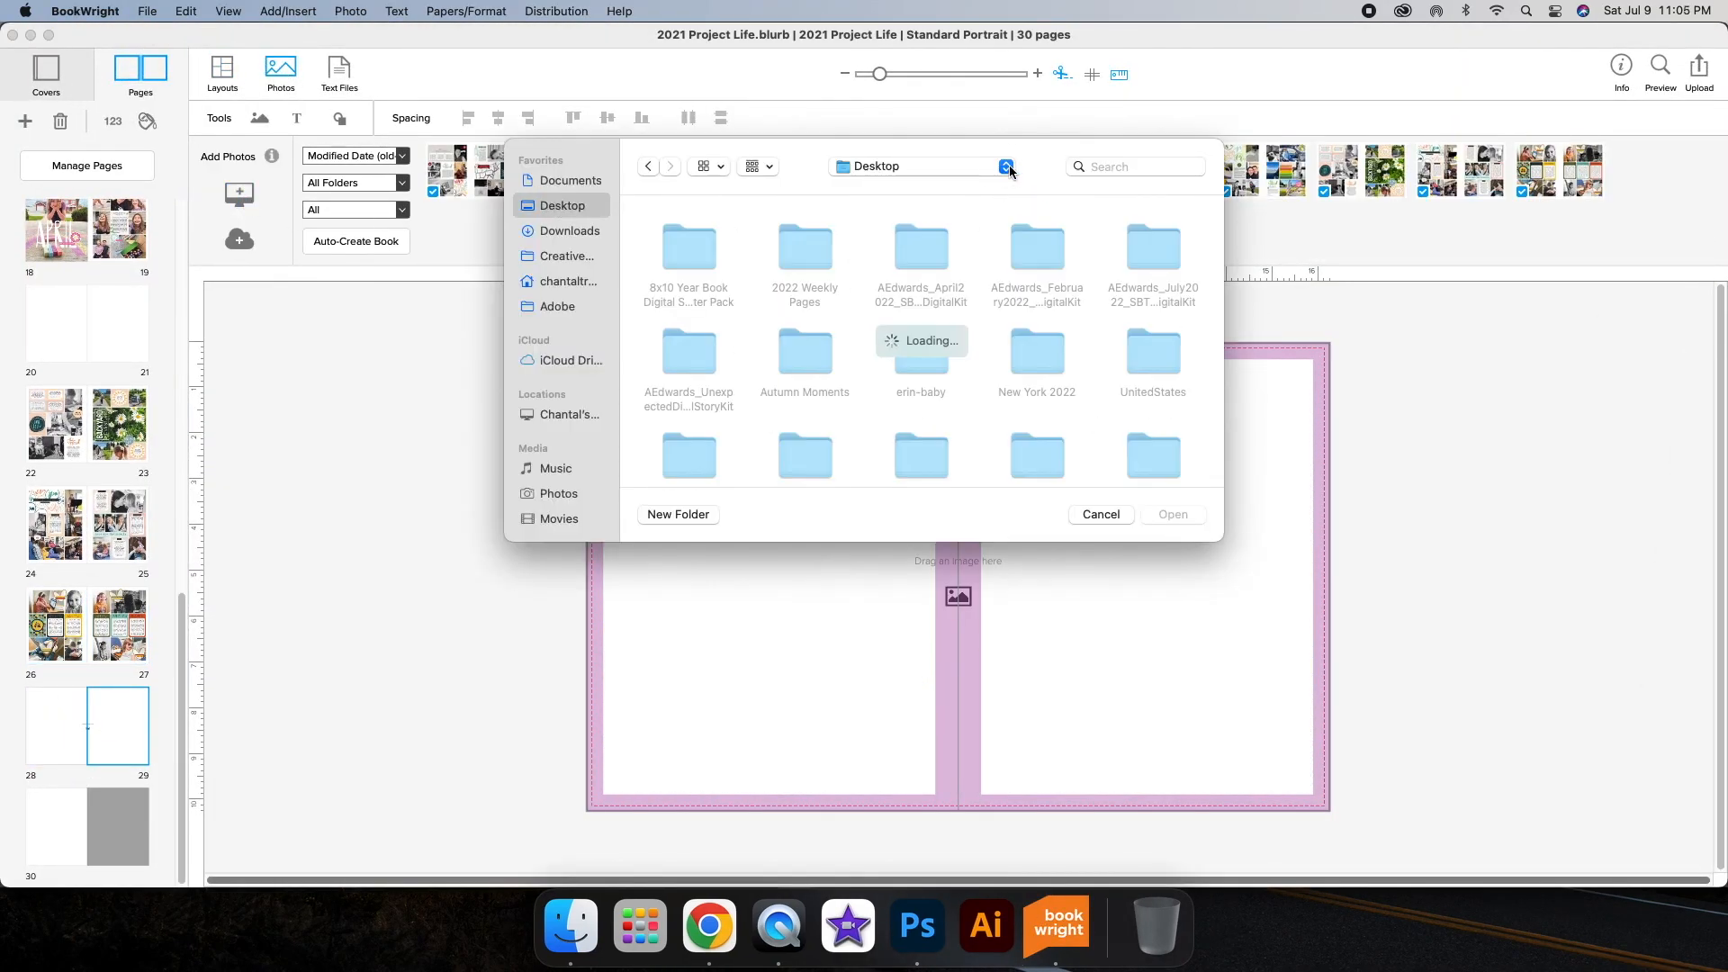
pyautogui.doubleClick(810, 251)
pyautogui.scroll(-2, 1035, 396)
pyautogui.click(1057, 411)
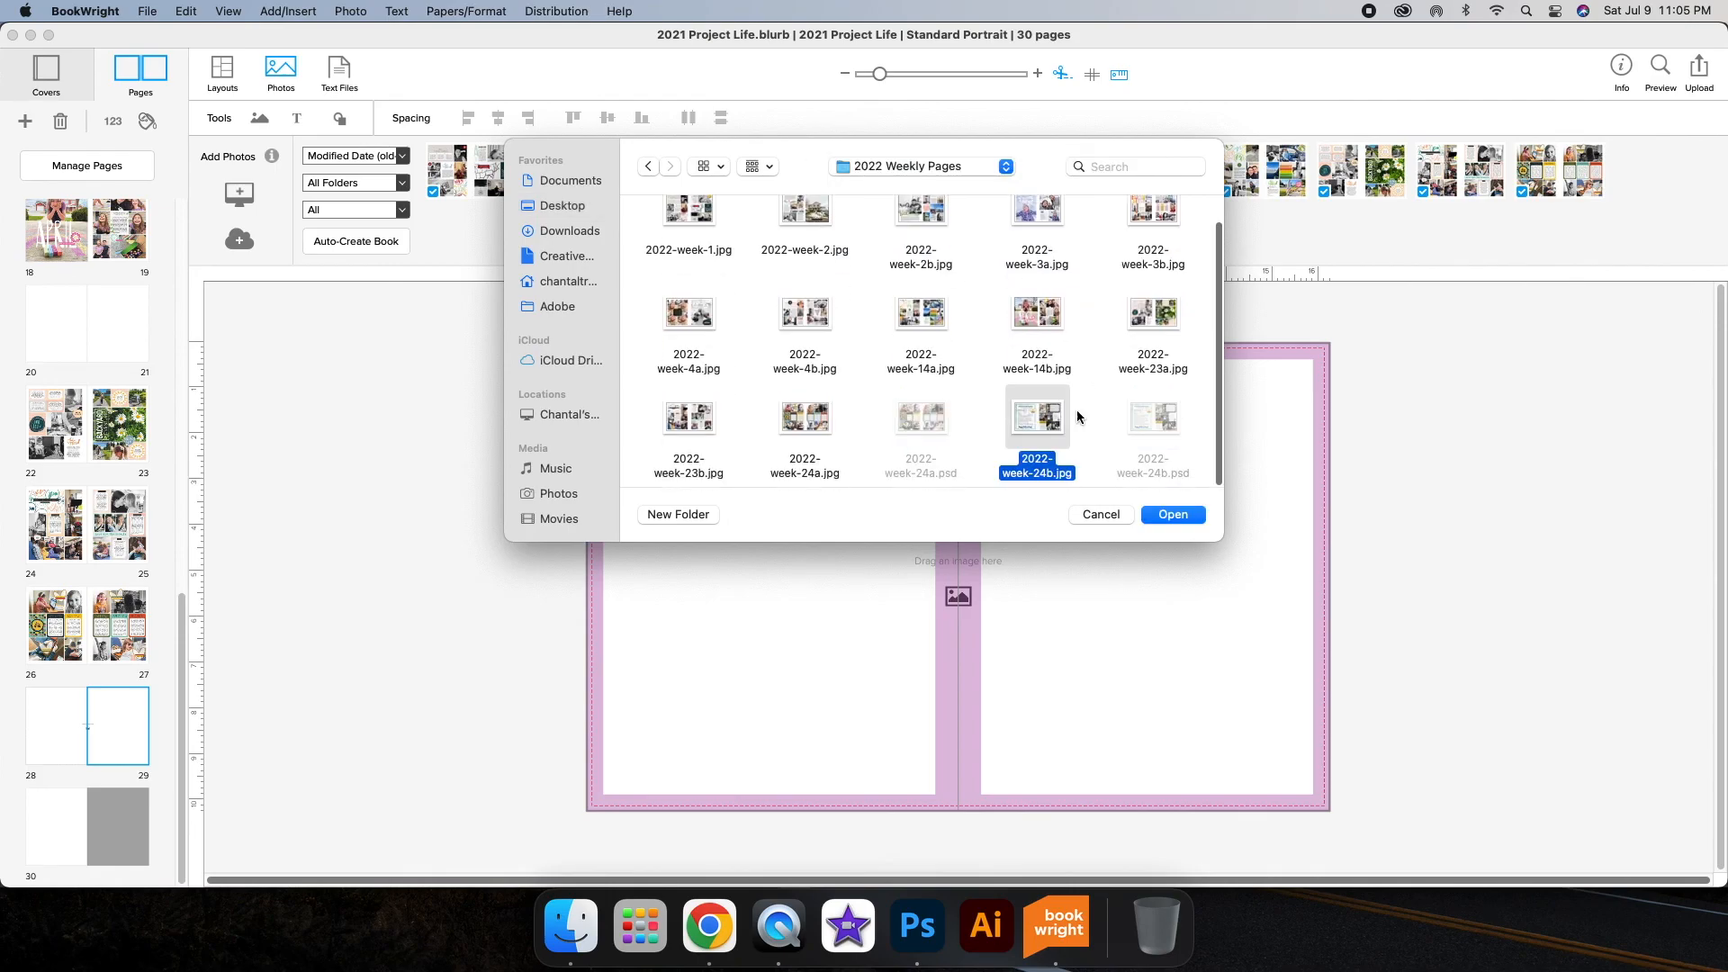
pyautogui.click(1175, 514)
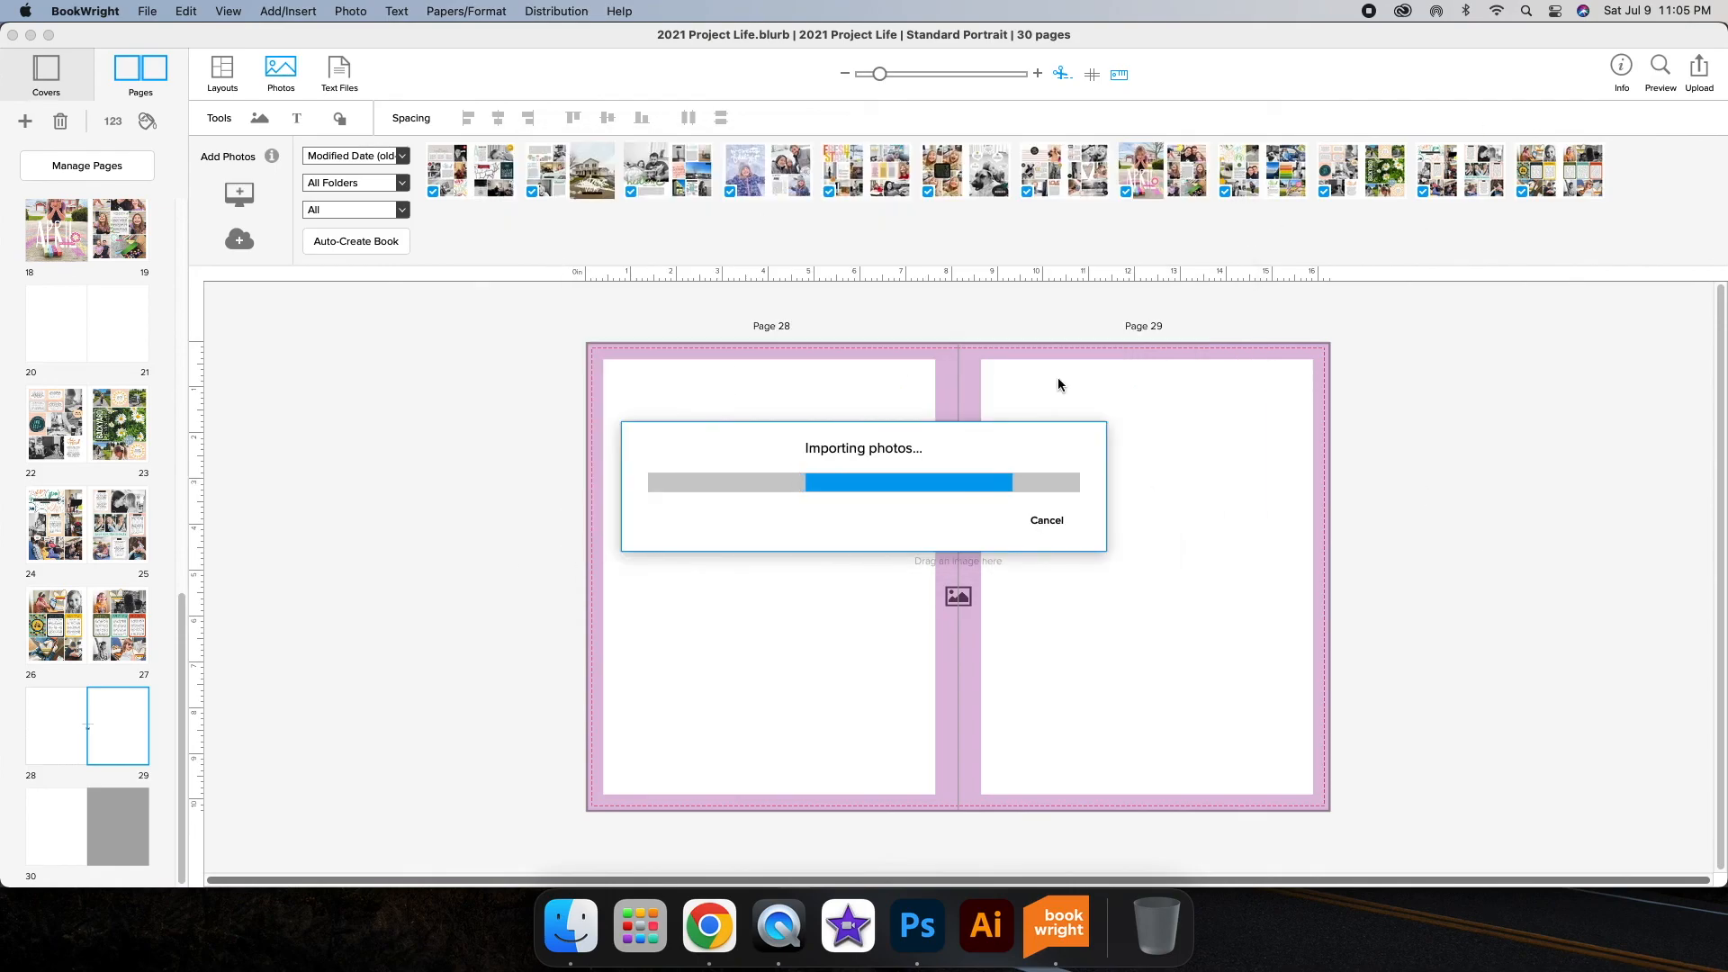
pyautogui.moveTo(1582, 238); pyautogui.dragTo(1073, 492)
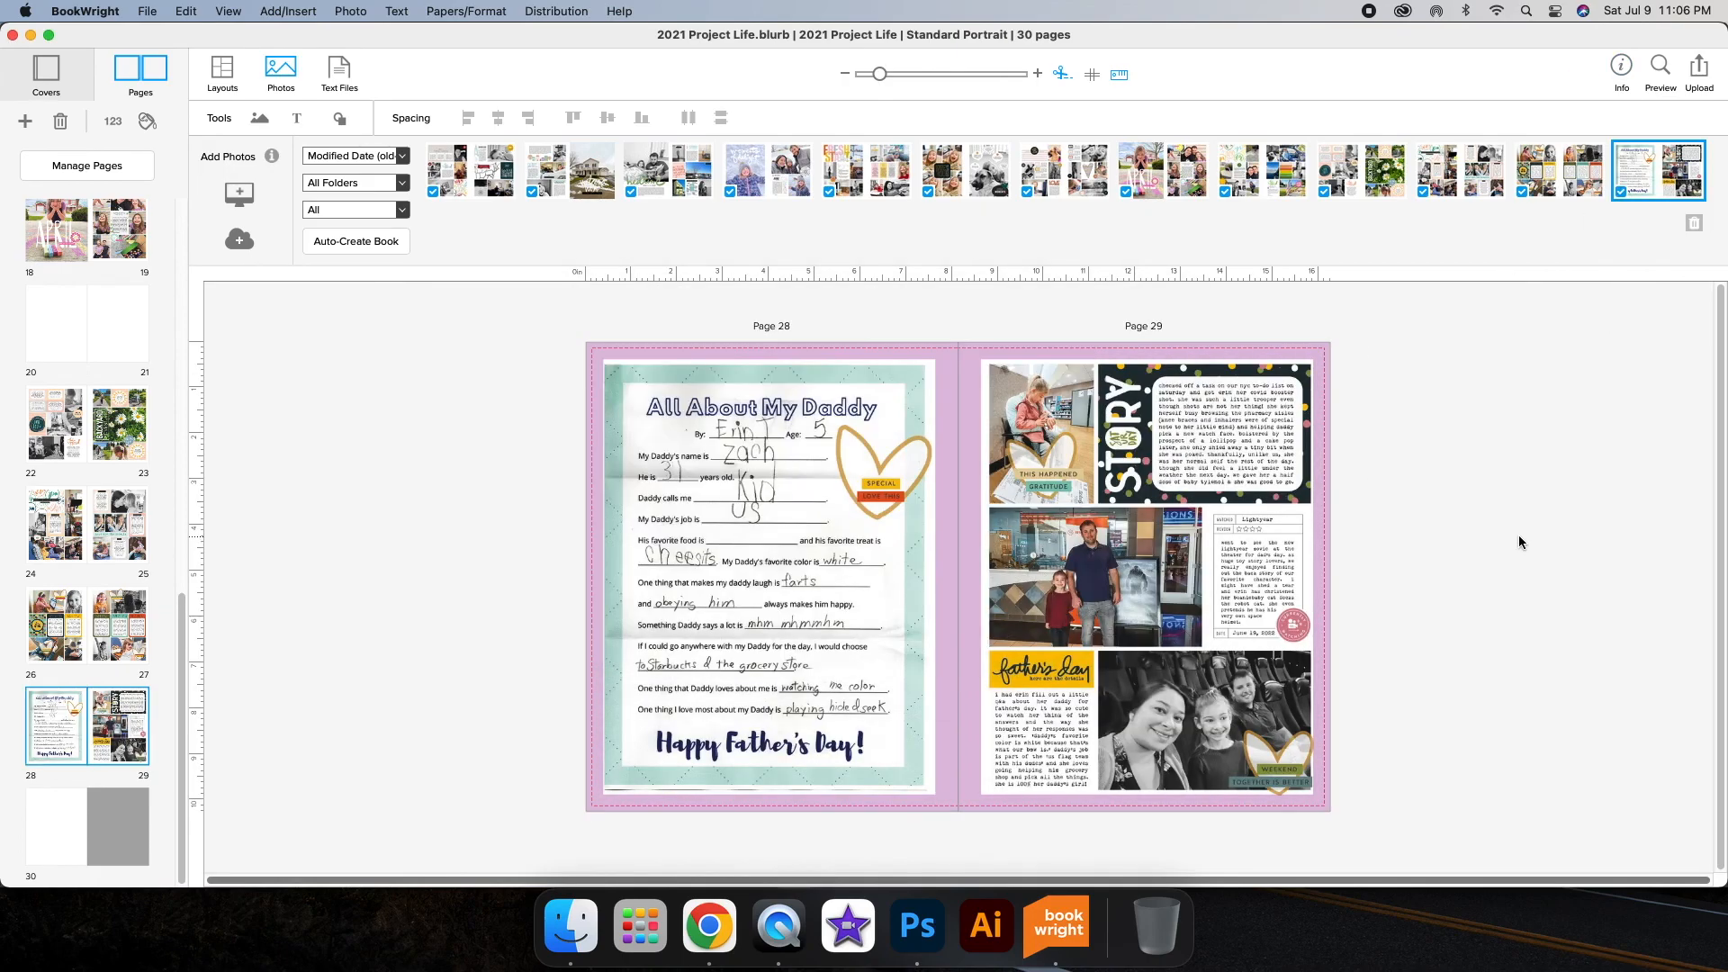
# Step: Preview the book and page through its finished spreads
pyautogui.click(1661, 70)
pyautogui.click(1695, 77)
pyautogui.click(1695, 79)
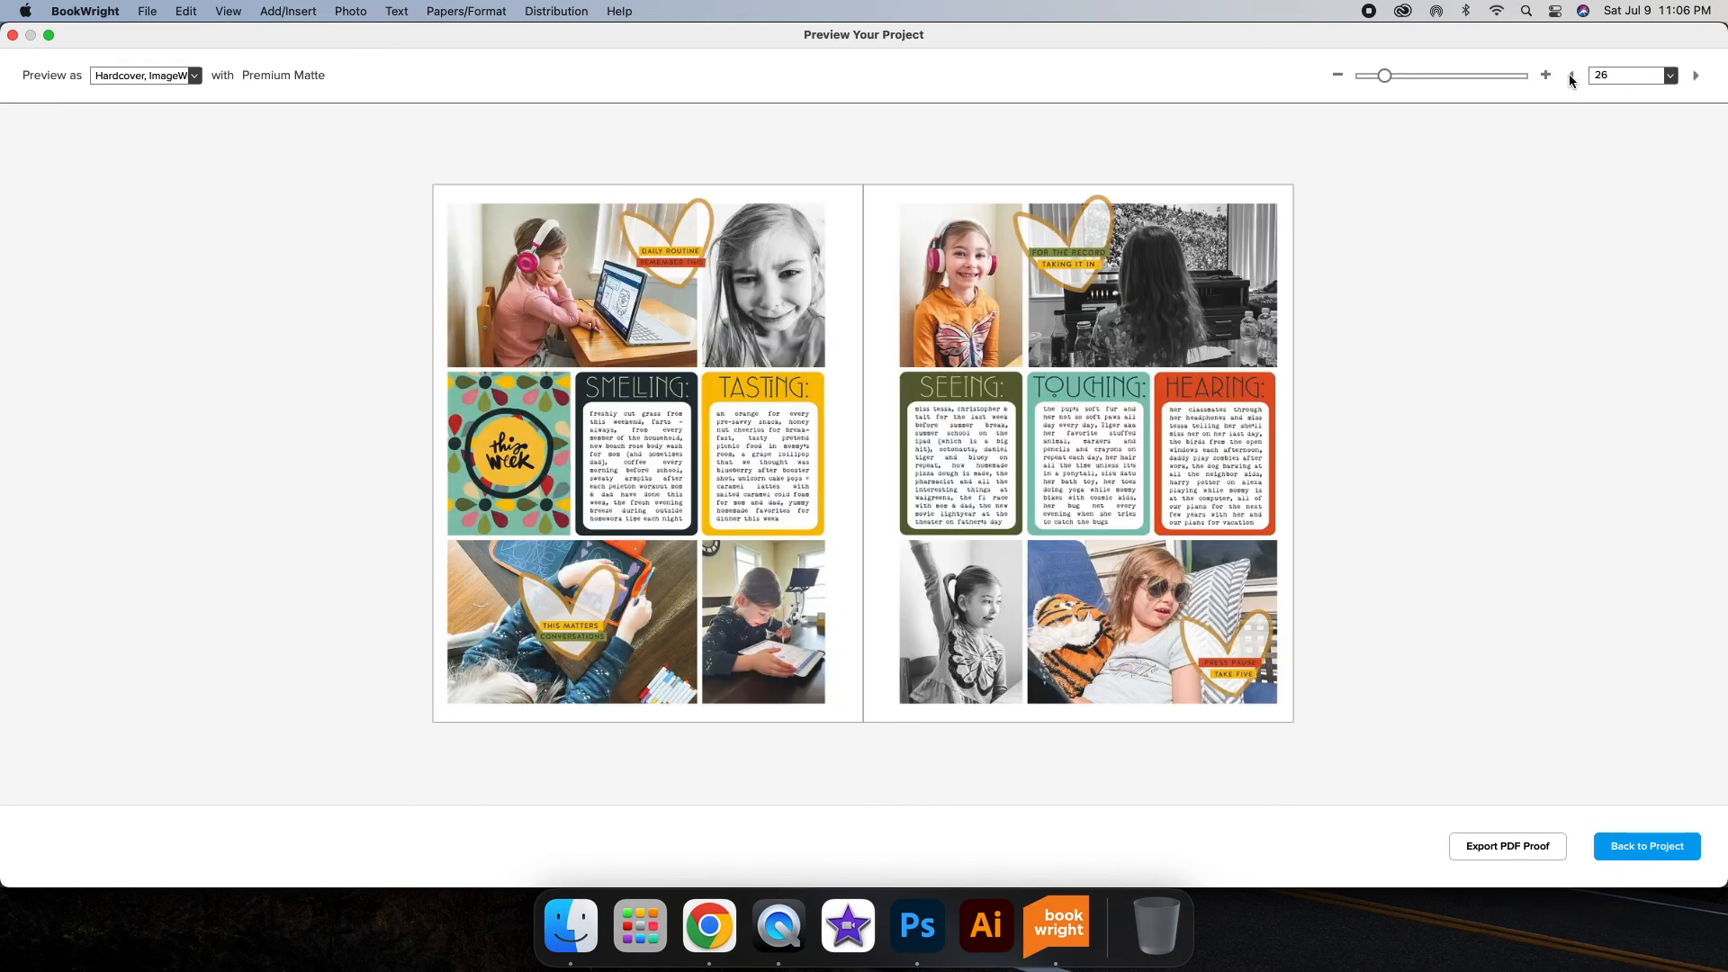